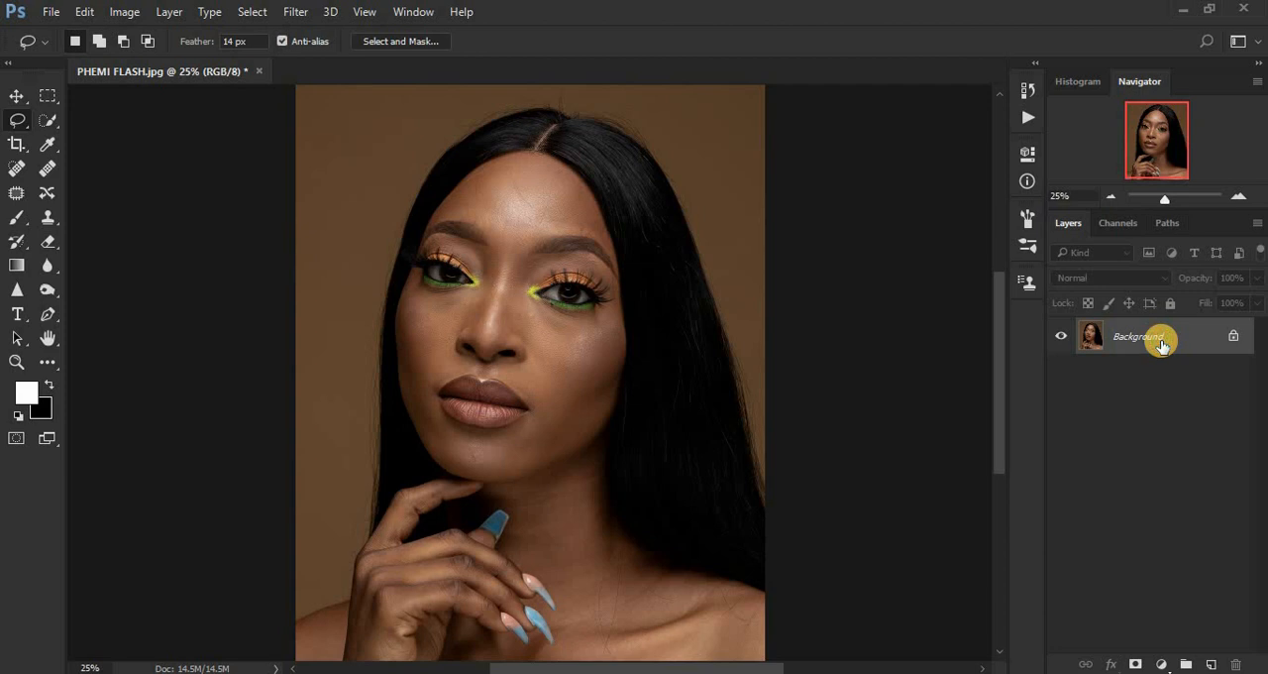
Duplicate the Background layer twice and rename the lower copy COLOR/LF.
left_click_drag(1166, 341, 1215, 666)
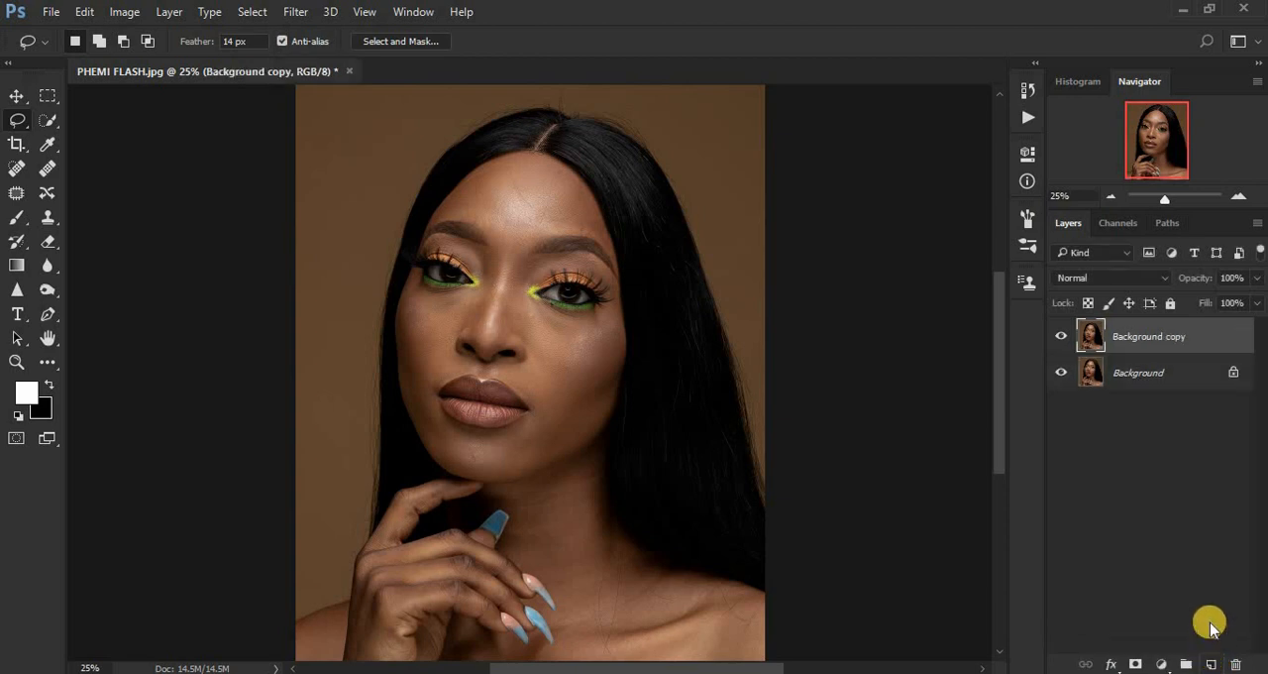
left_click_drag(1169, 342, 1213, 662)
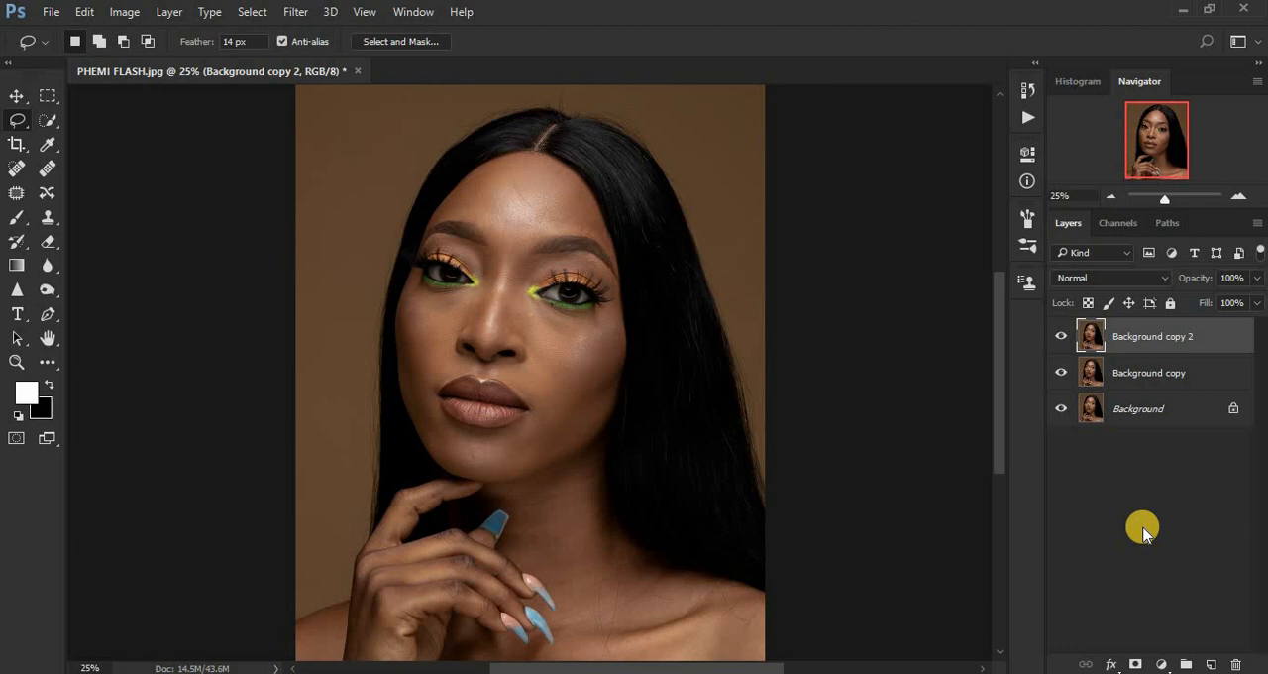
double_click(1141, 372)
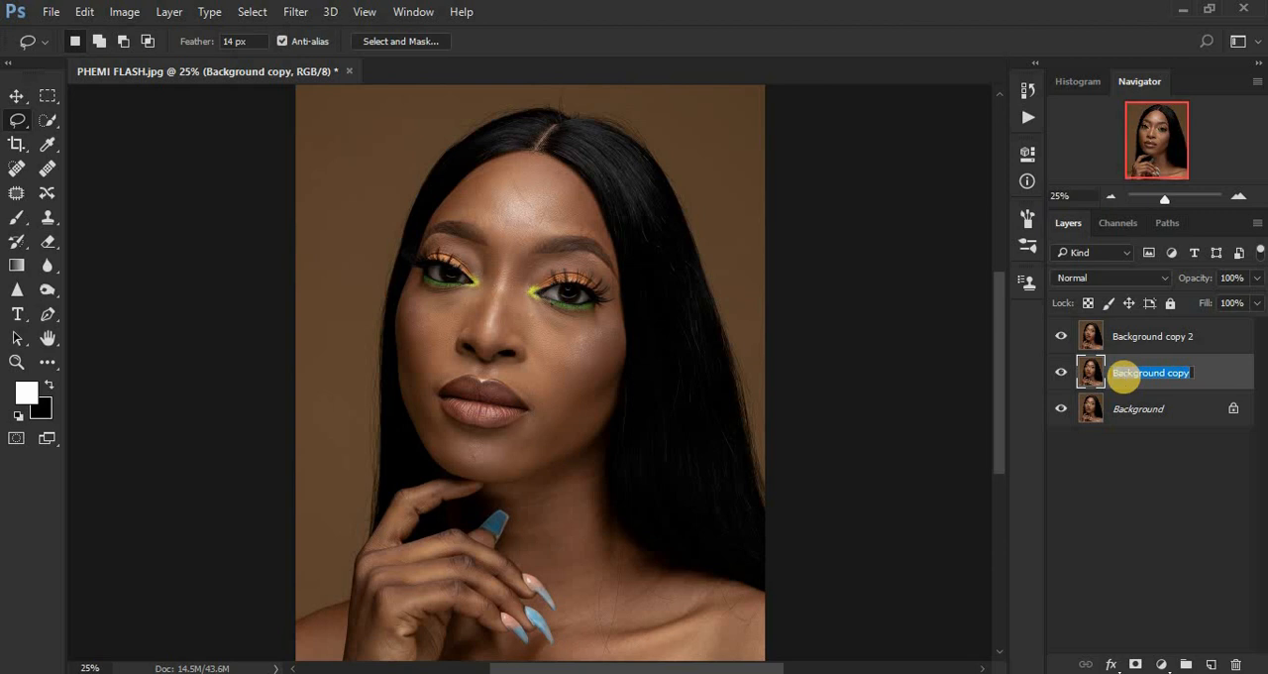
type("COLOR/LF")
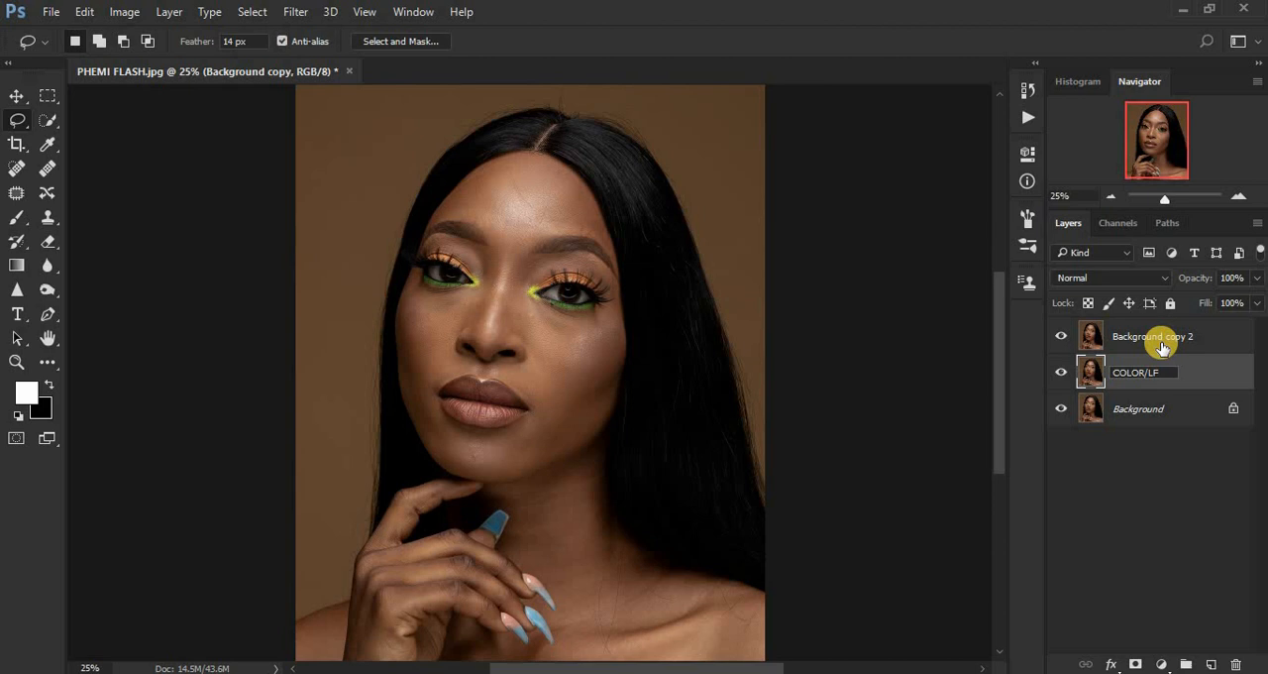
left_click(1163, 342)
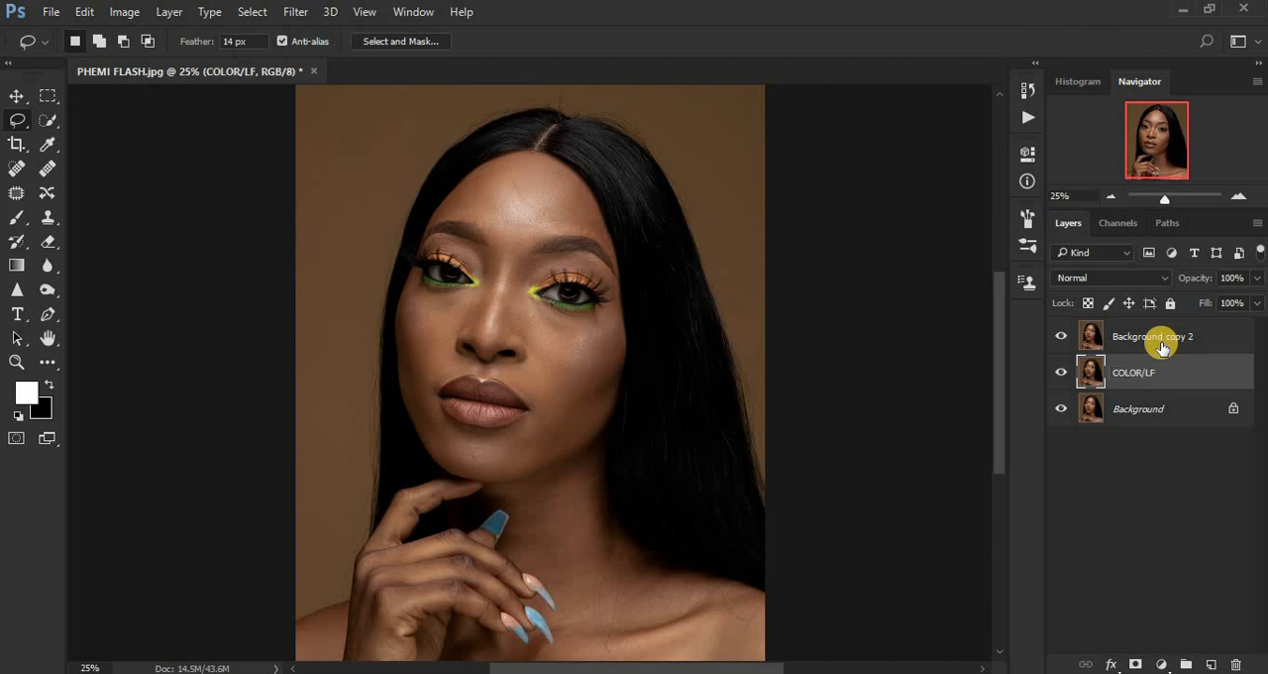
Rename the upper background copy TEXTURE/ HF.
double_click(1139, 336)
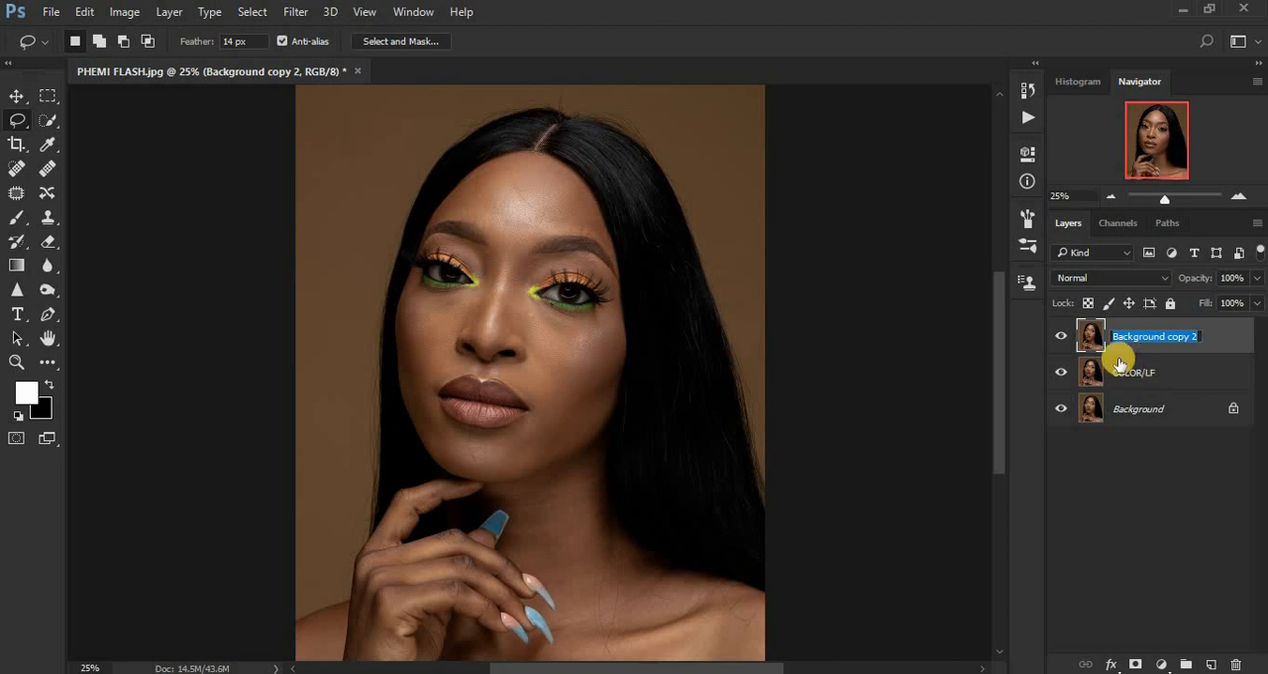
type("TEXTU")
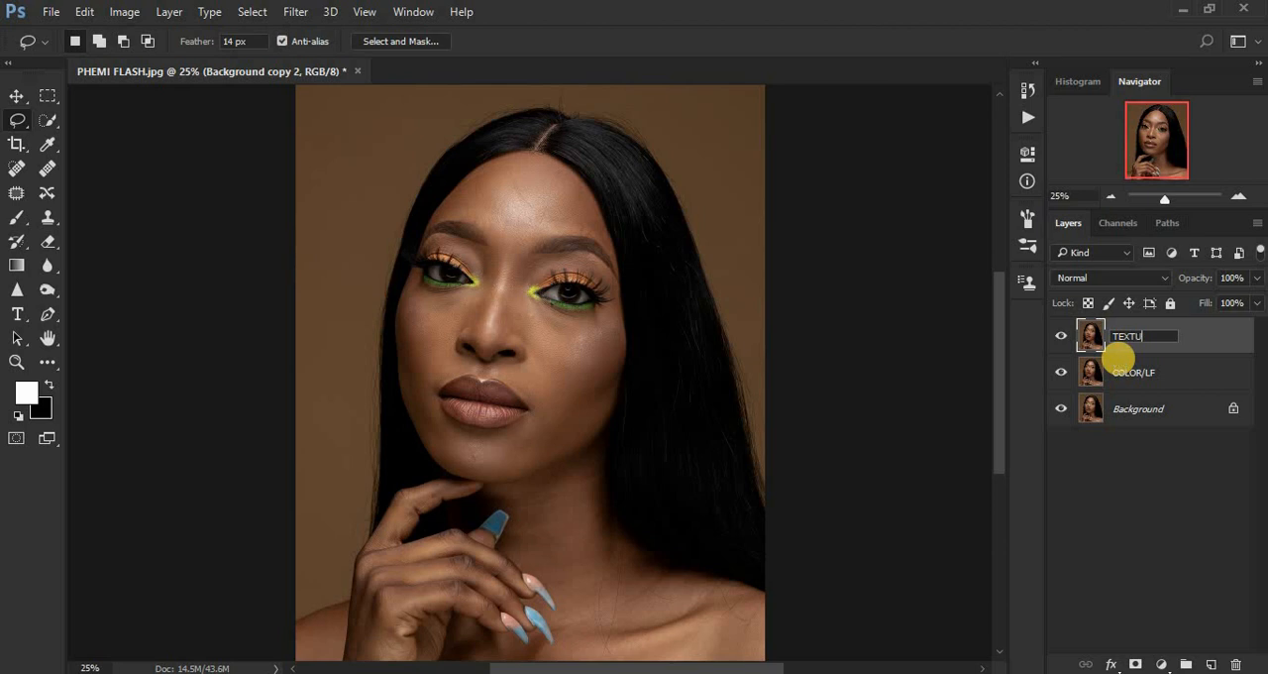
type("RE/ HF")
key("Return")
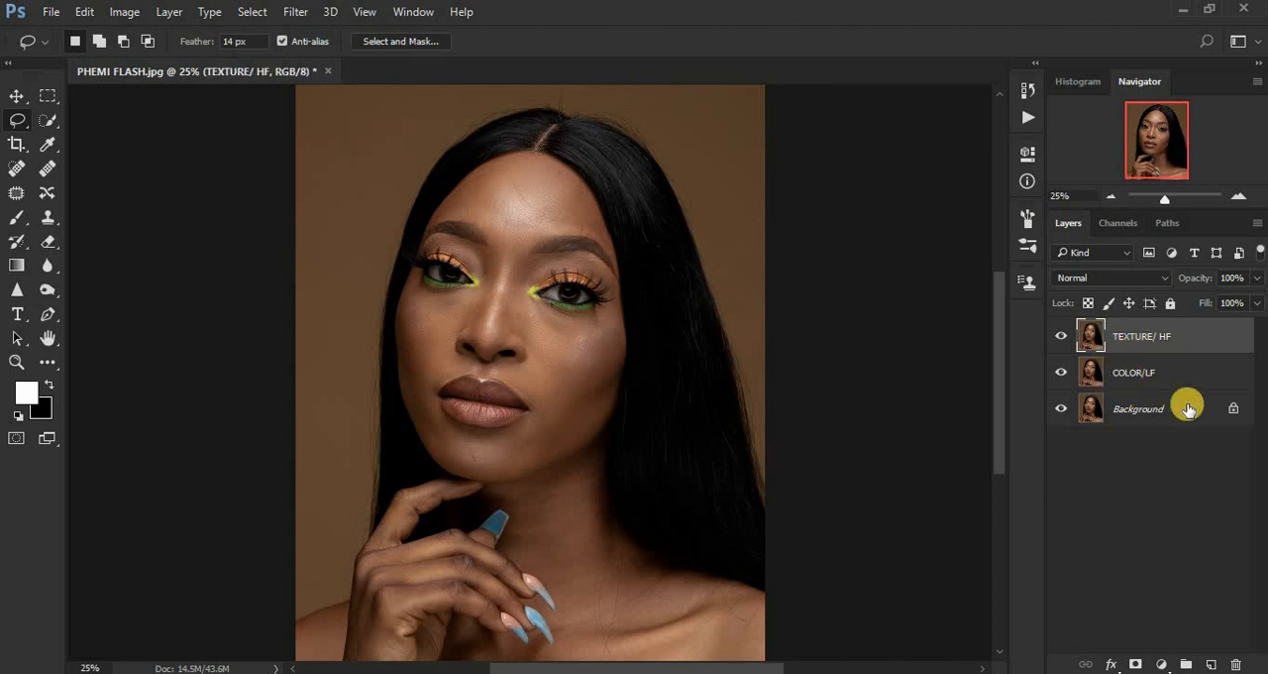
Hide the TEXTURE/ HF layer and start a Gaussian Blur on the COLOR/LF layer with the radius lowered to 0.1 pixels.
left_click(1061, 339)
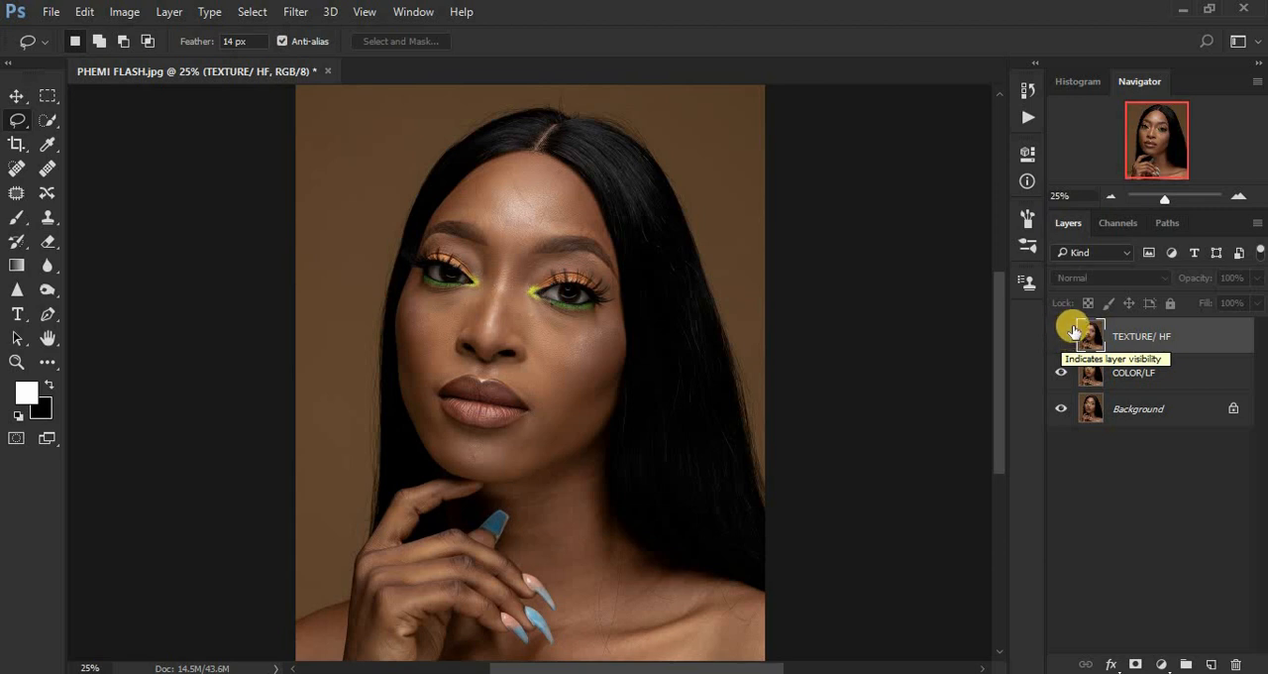
left_click(1132, 373)
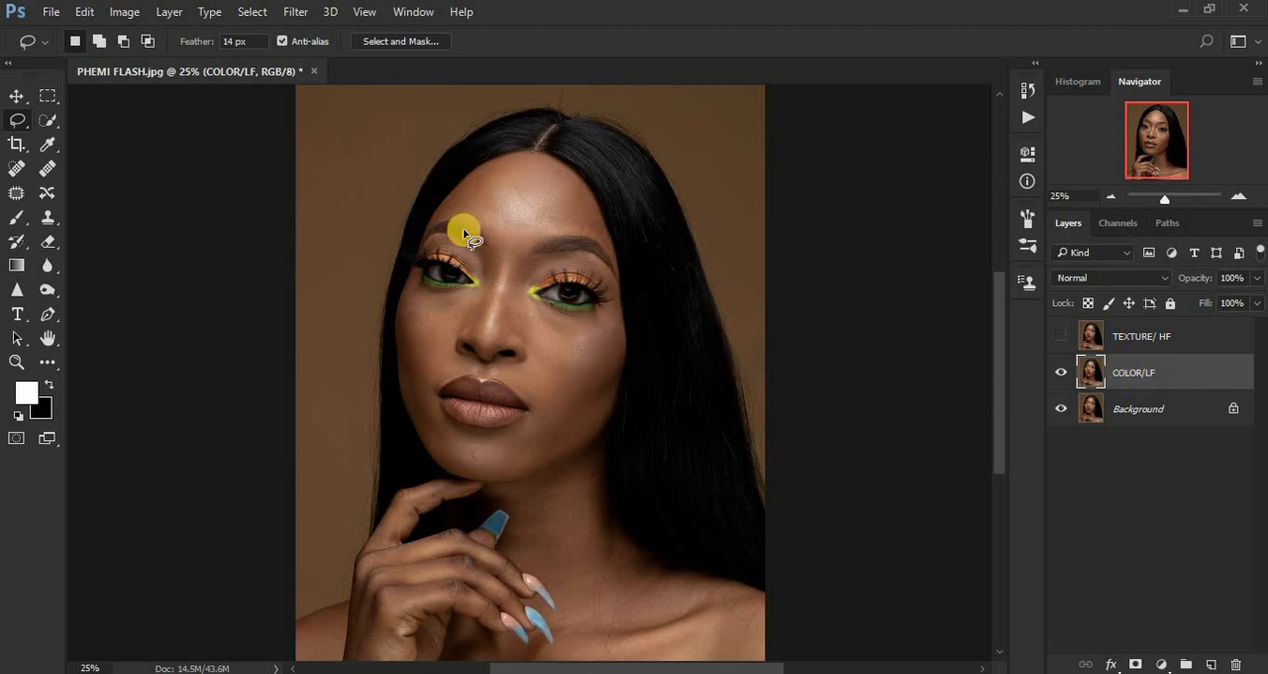
left_click(293, 12)
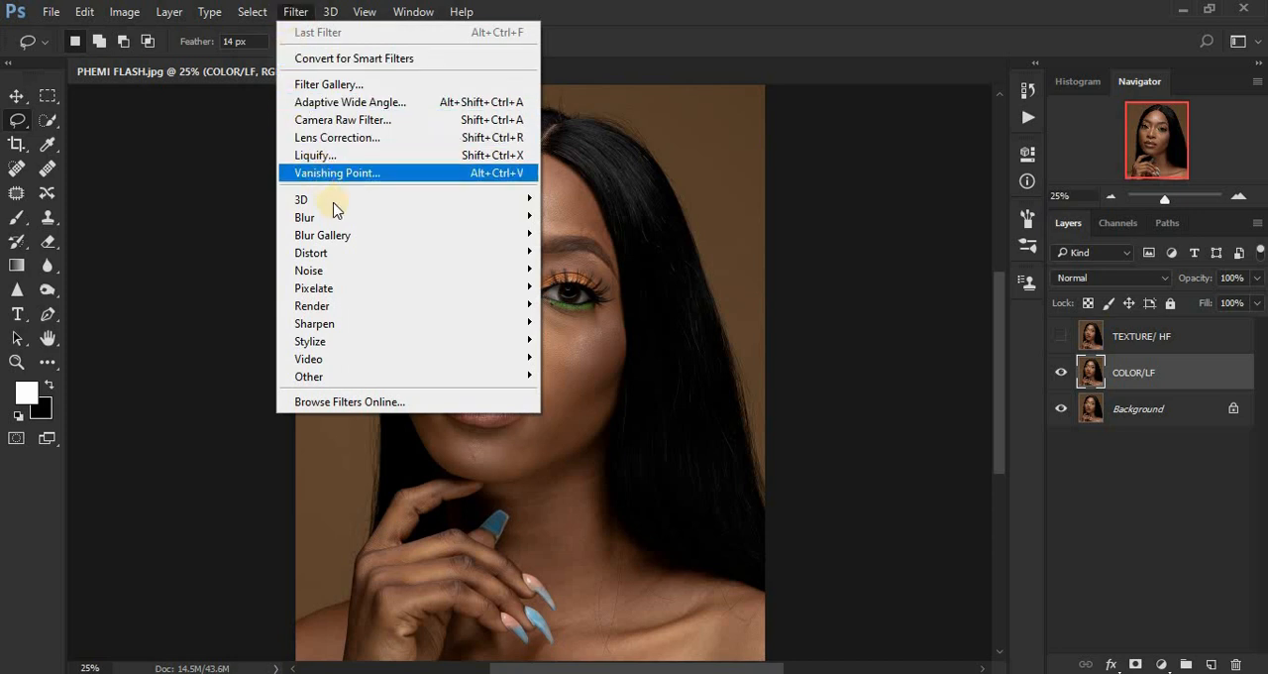
mouse_move(380, 220)
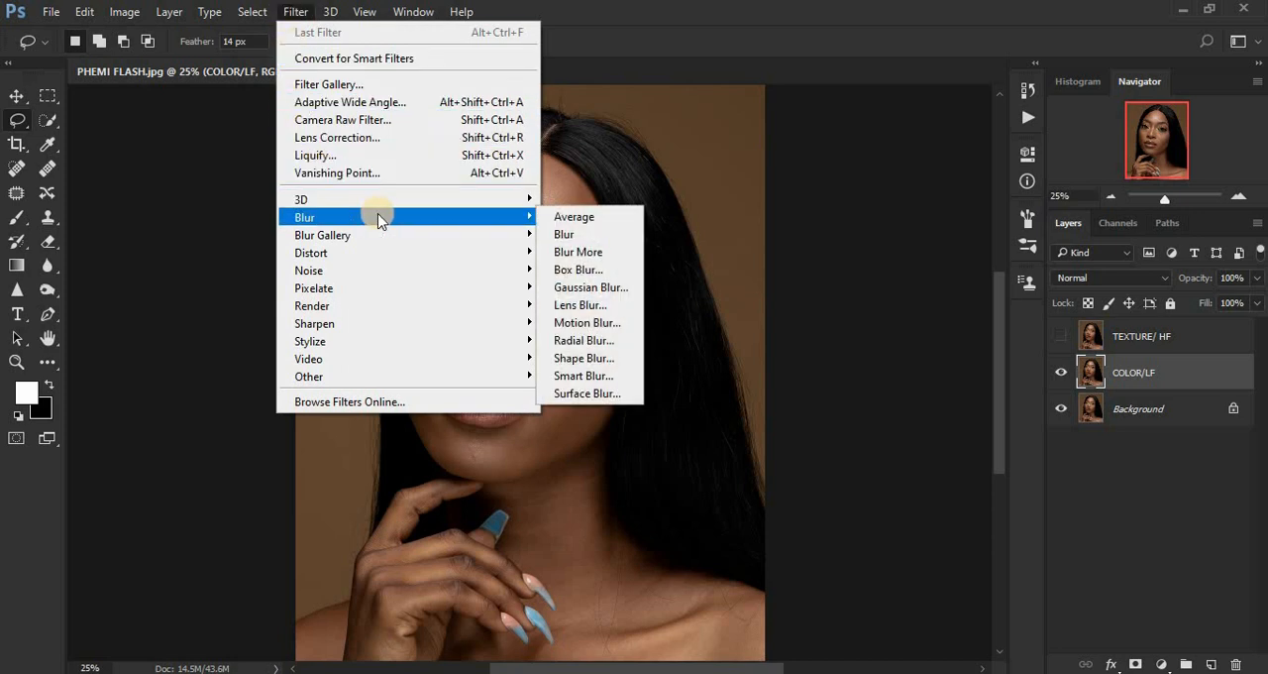
left_click(579, 288)
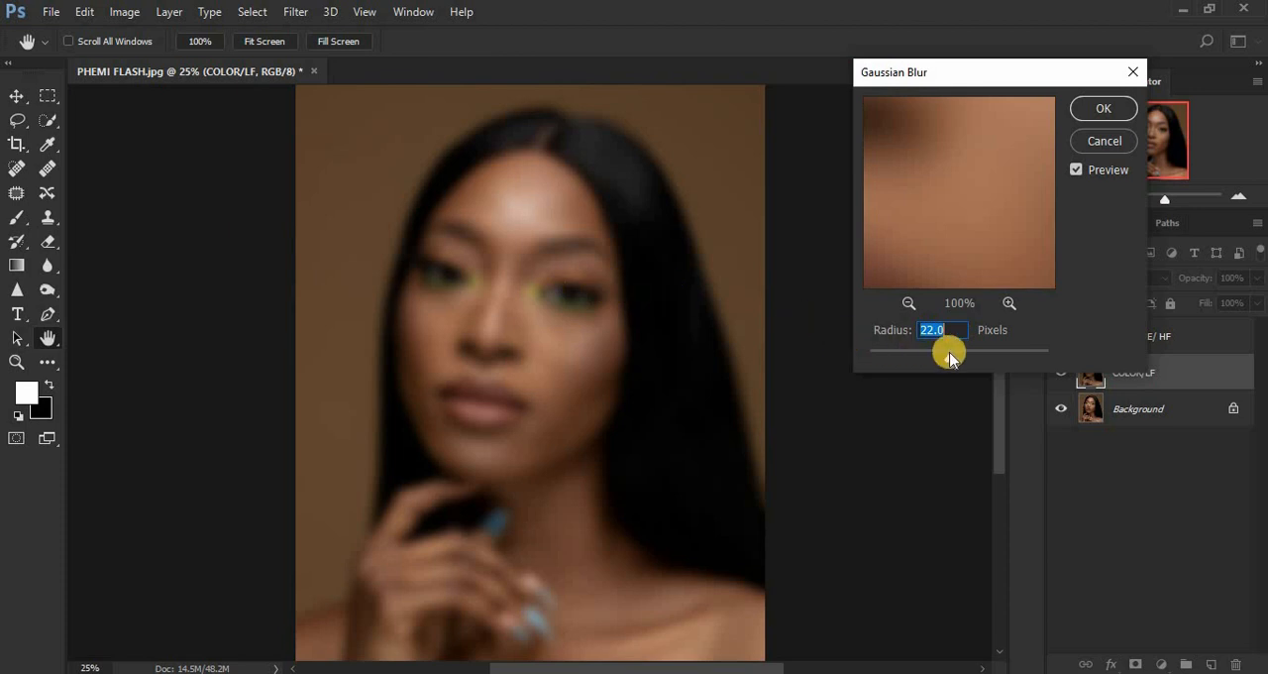
left_click_drag(947, 354, 854, 359)
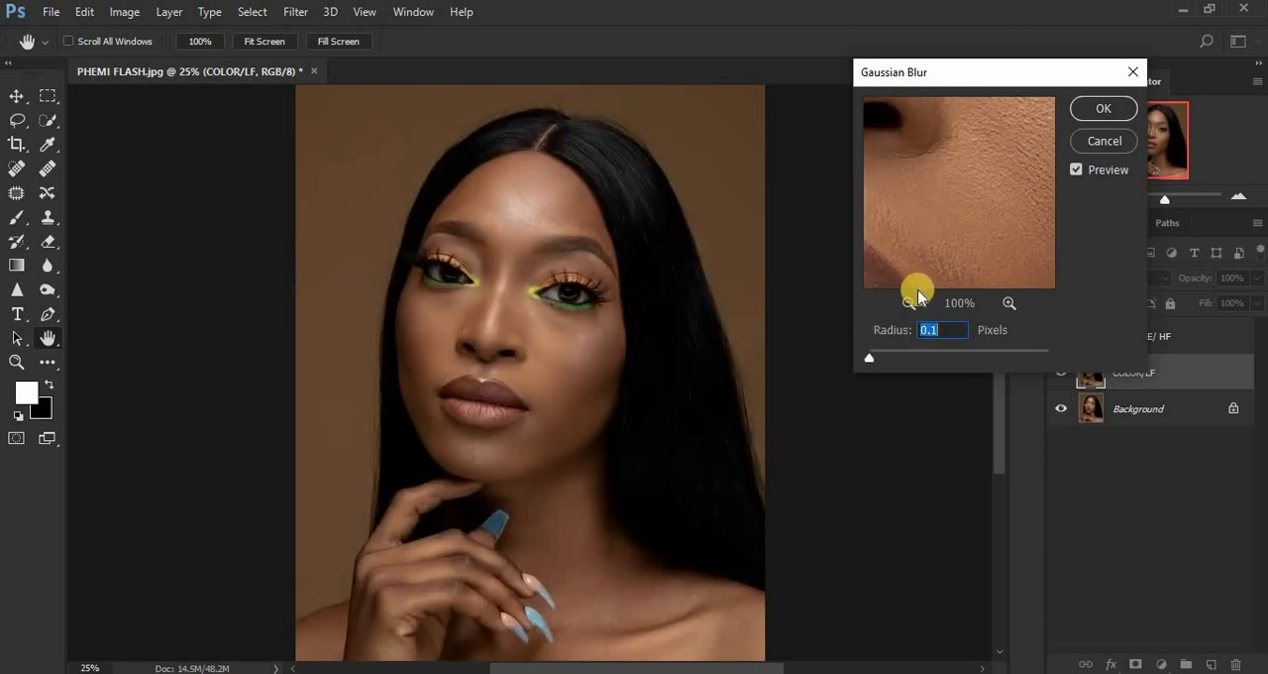
Reduce the blur preview to 33% and examine the skin texture on the forehead, cheeks and around the eyes and nose.
left_click(909, 303)
left_click(907, 303)
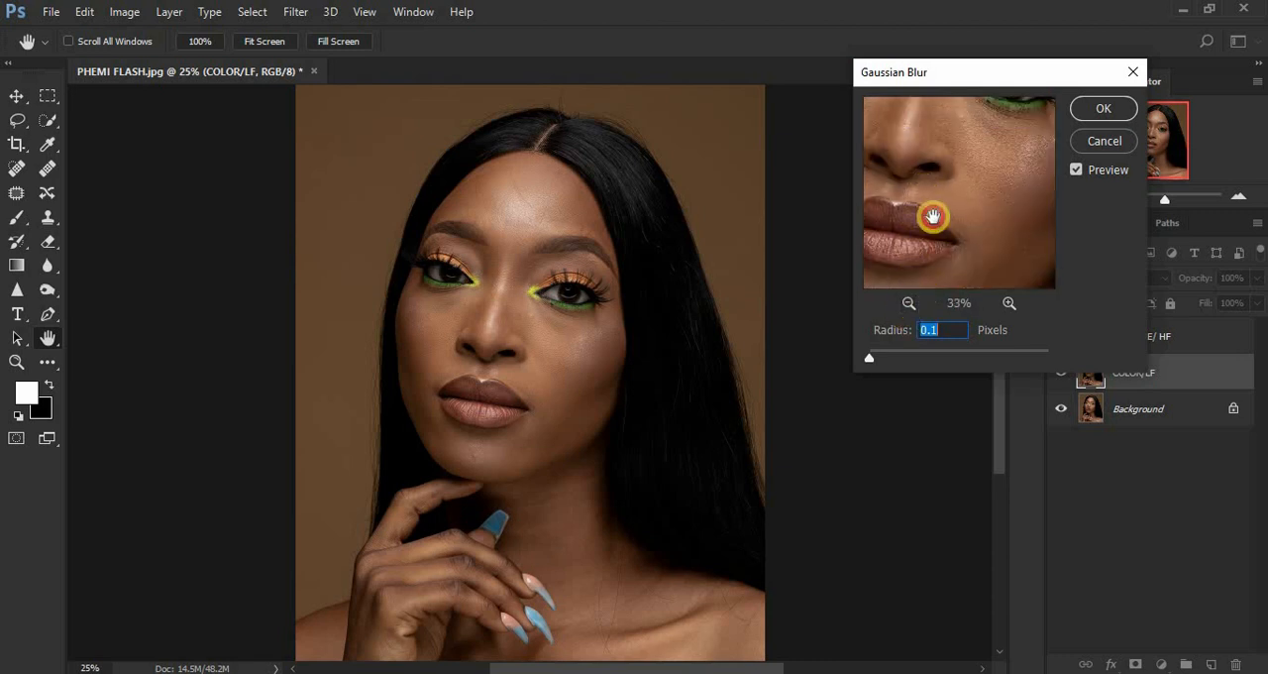
left_click_drag(931, 212, 971, 286)
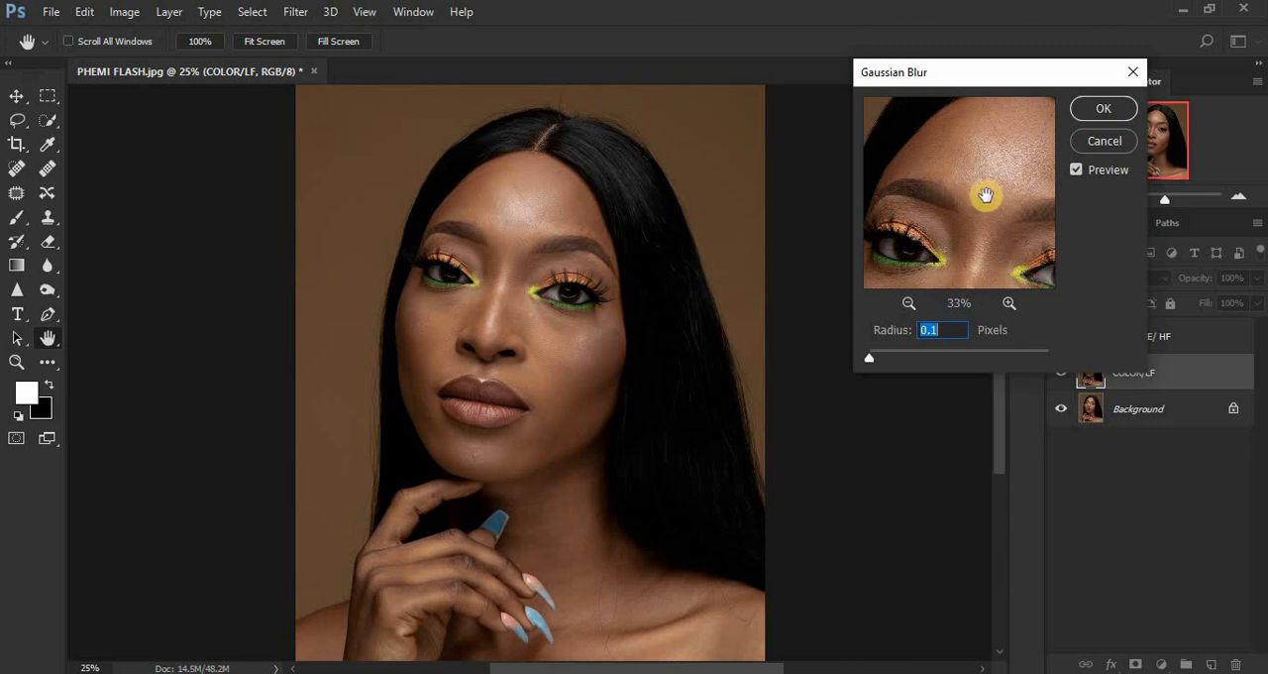
left_click_drag(982, 192, 949, 125)
left_click_drag(979, 220, 942, 113)
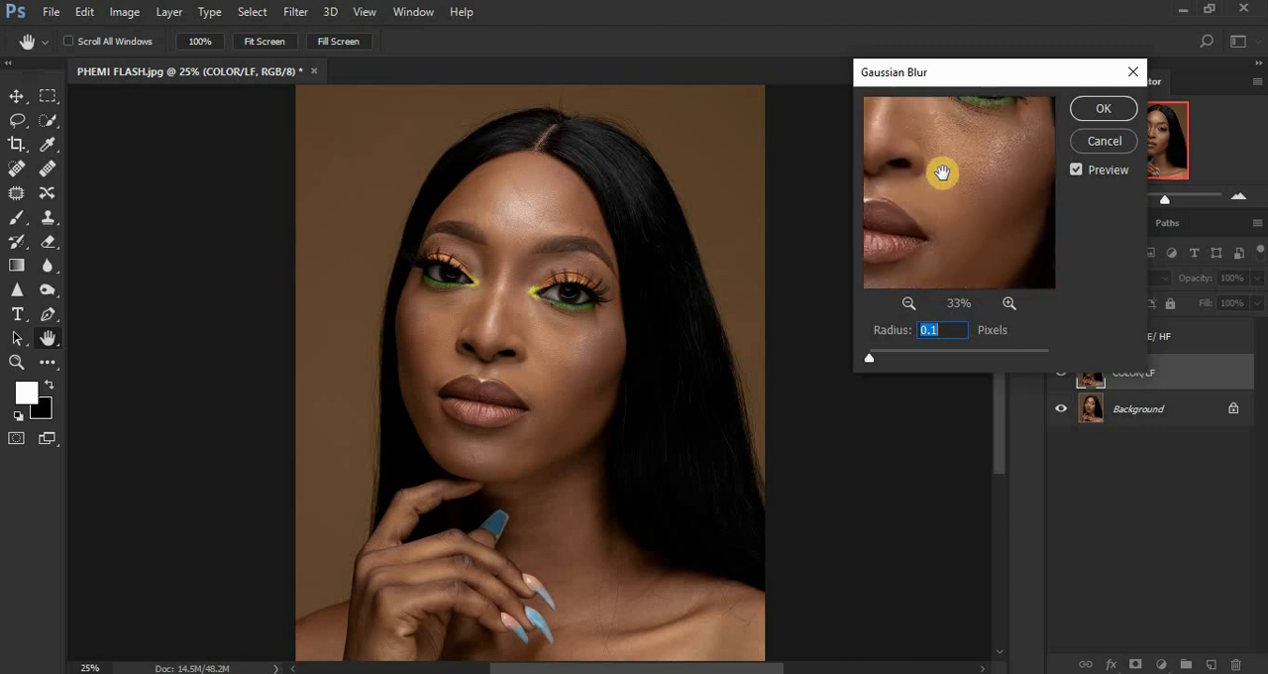
left_click_drag(944, 174, 1037, 164)
left_click_drag(923, 156, 971, 209)
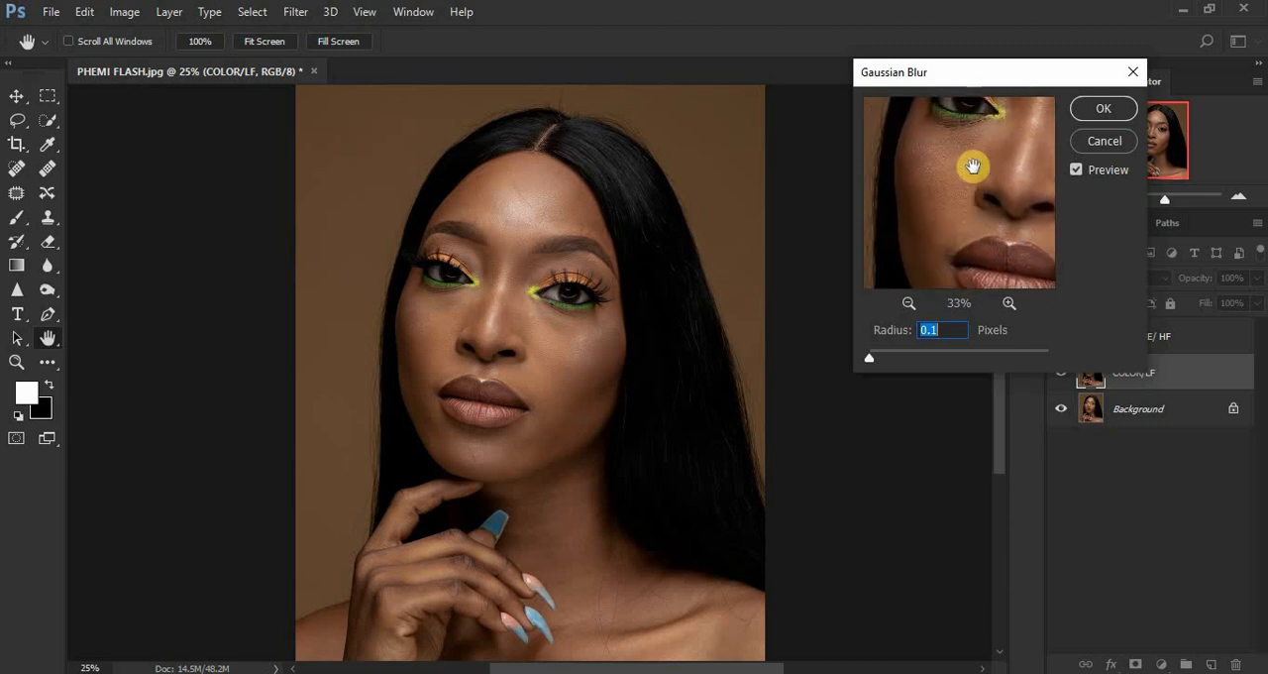
left_click_drag(974, 165, 954, 207)
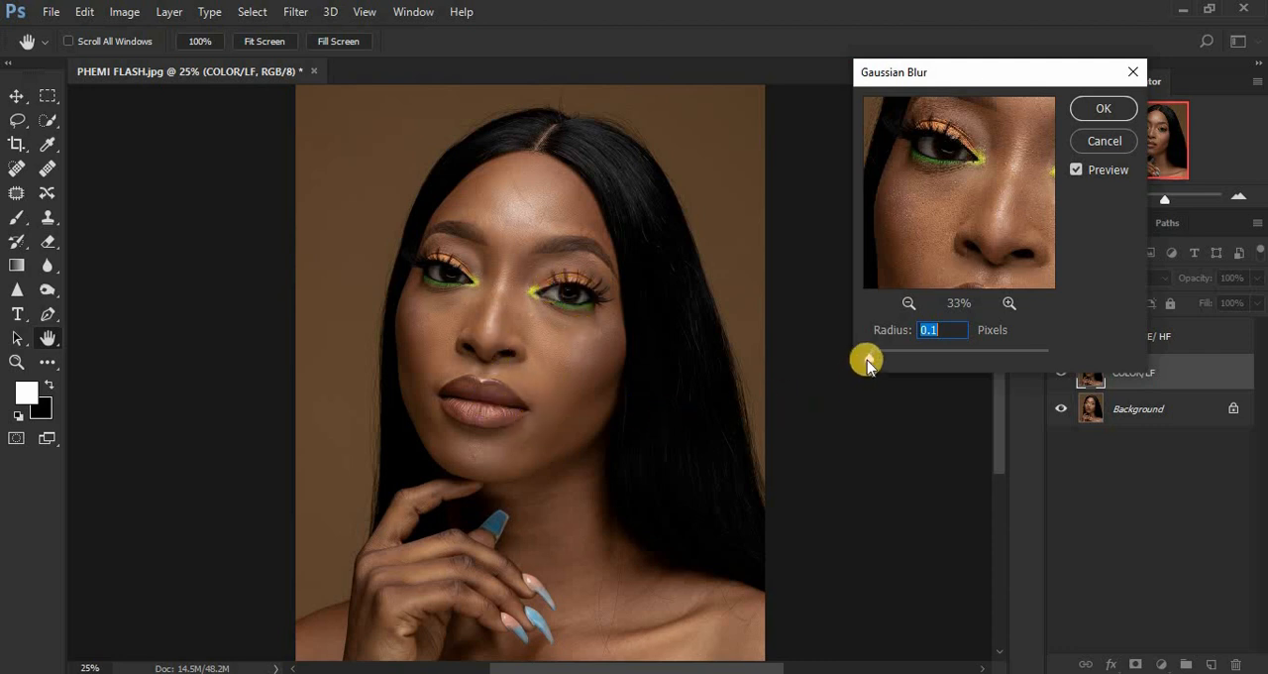
Set the Gaussian Blur radius to 8.0 pixels, check the face in the preview and apply the blur to COLOR/LF.
left_click_drag(875, 360, 888, 362)
left_click_drag(888, 363, 904, 362)
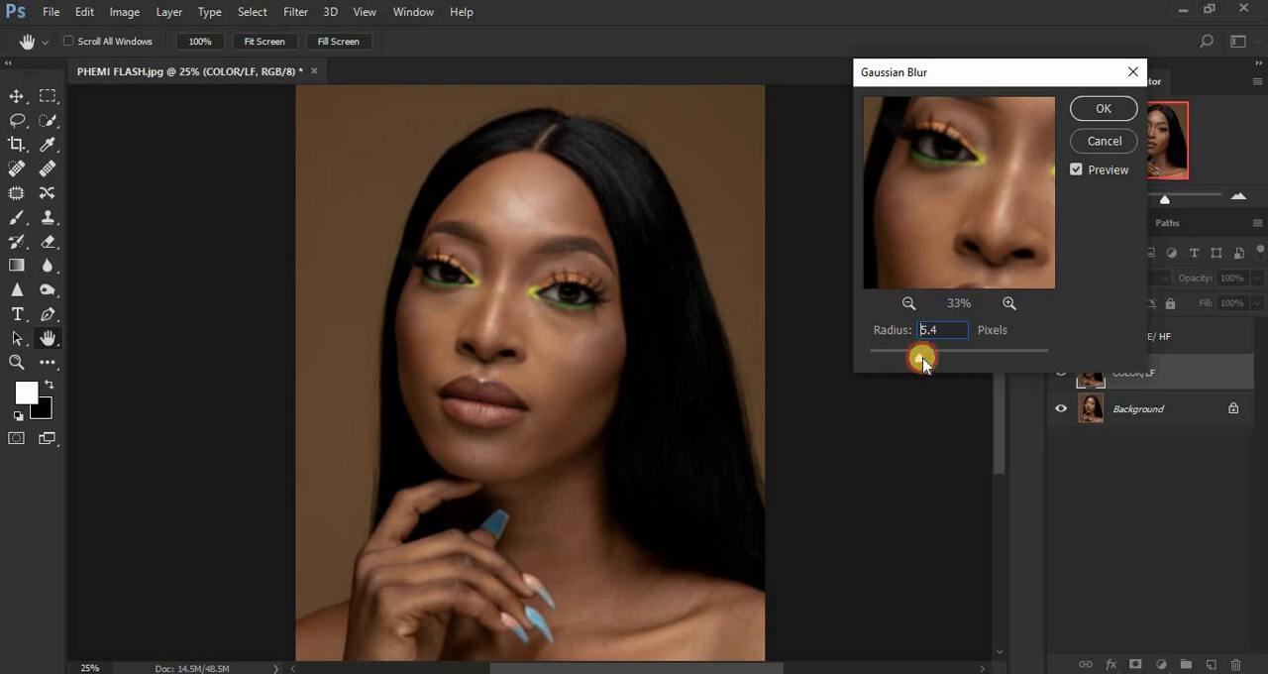
left_click_drag(933, 364, 933, 364)
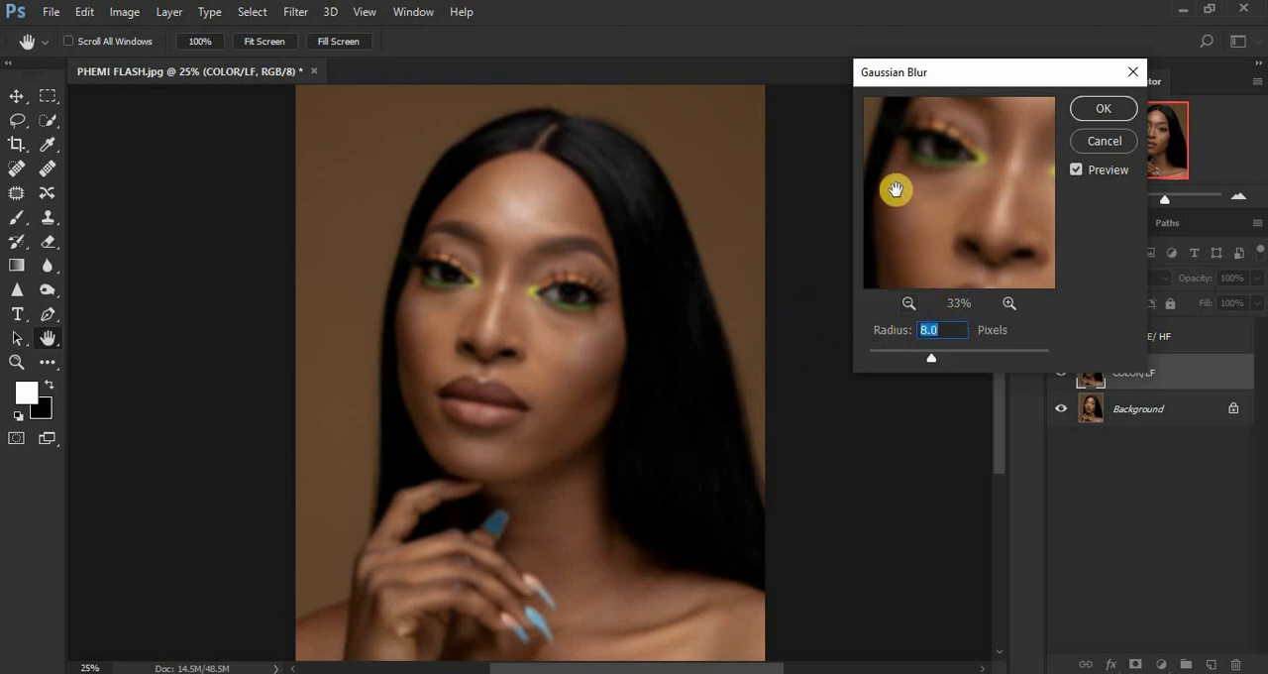
left_click_drag(935, 212, 872, 229)
mouse_move(985, 200)
left_mouse_down()
mouse_move(883, 240)
mouse_move(985, 243)
mouse_move(971, 133)
left_mouse_up()
left_click_drag(971, 227, 988, 136)
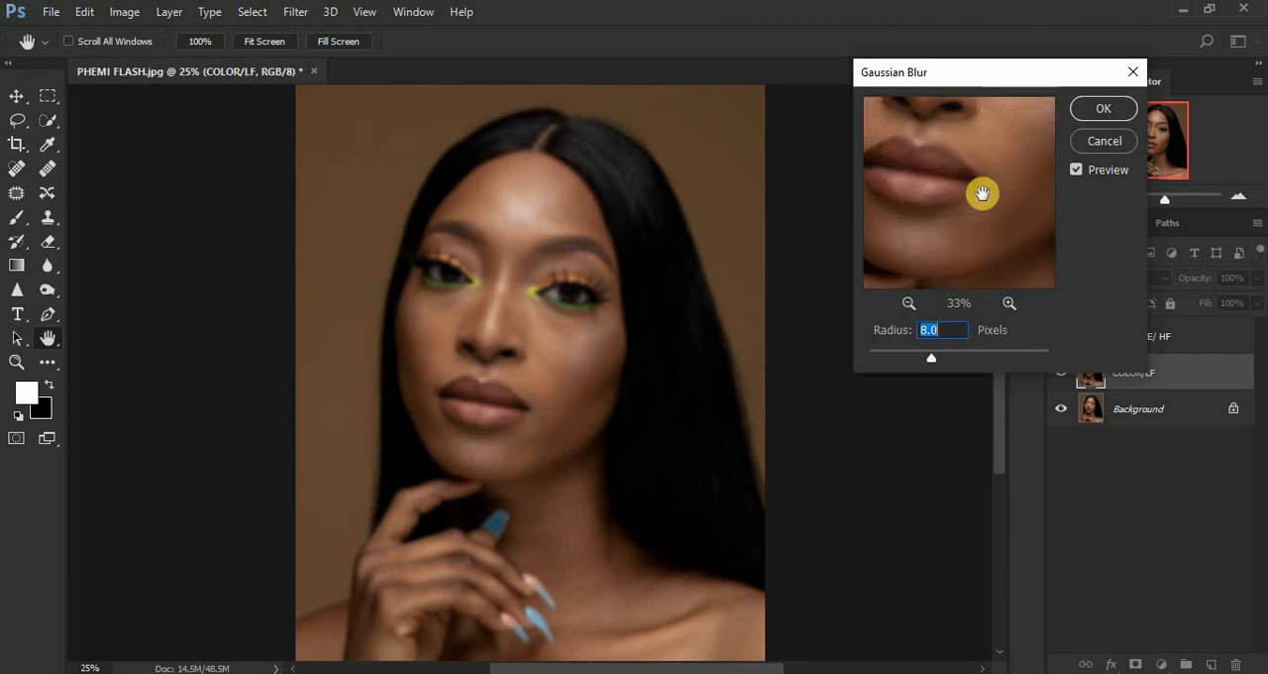
left_click_drag(982, 193, 1017, 147)
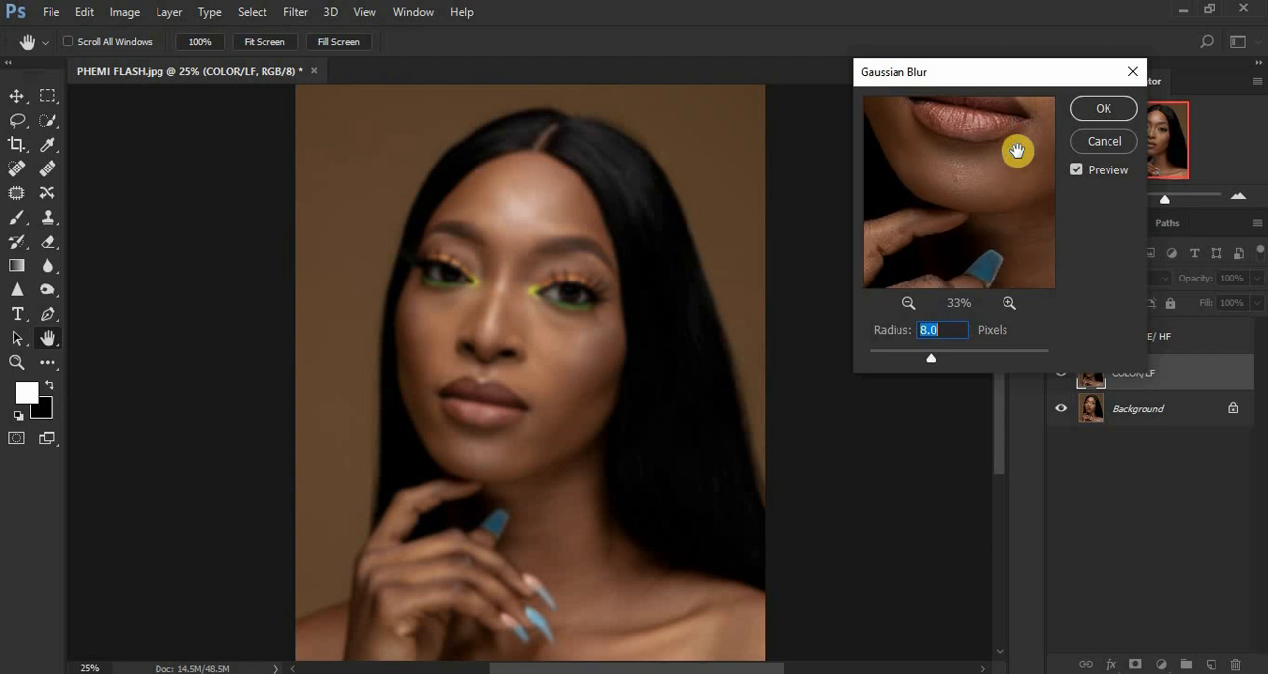
left_click(1091, 110)
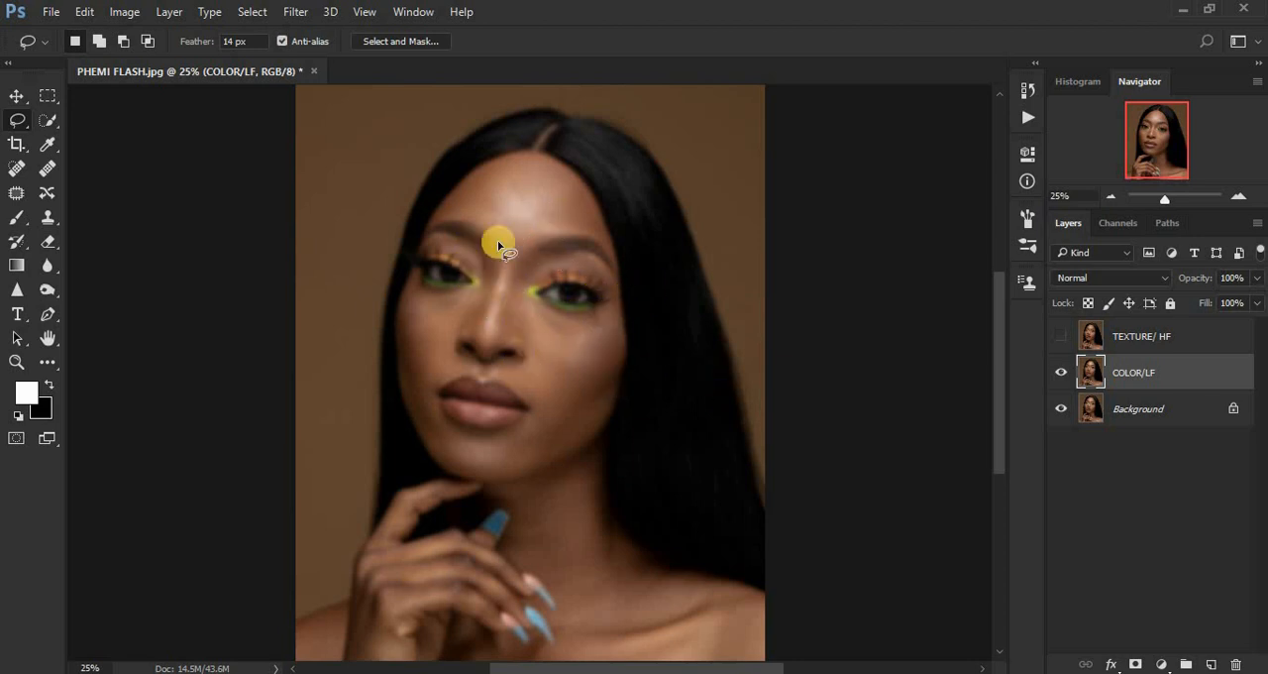
Inspect the blurred facial skin up close at 66.7% and return to the 25% view.
key("ctrl+plus")
key("ctrl+plus")
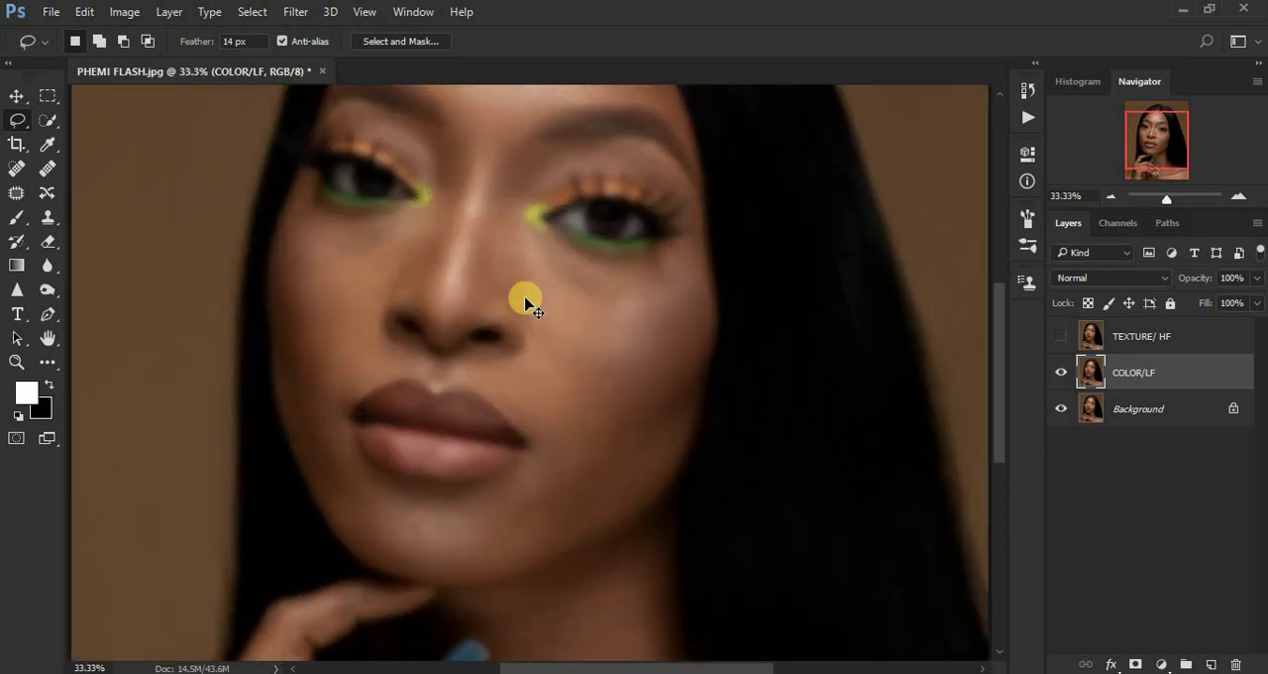
key("ctrl+plus")
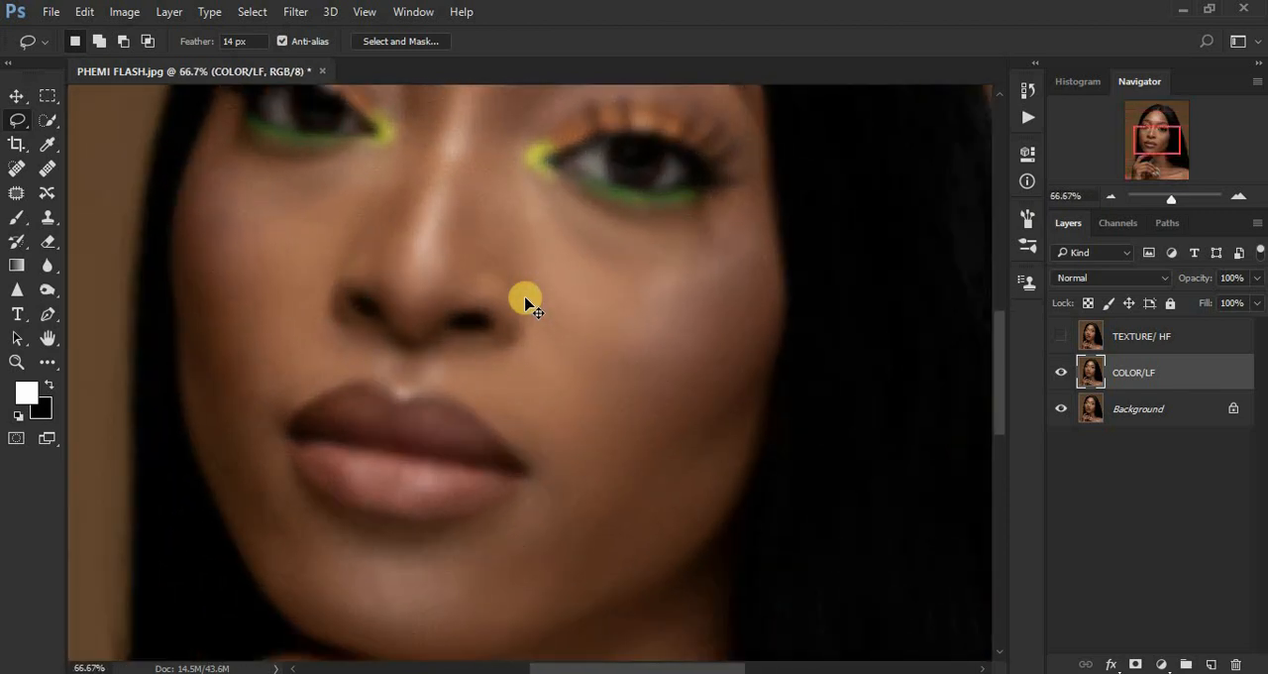
key("ctrl+minus")
key("ctrl+minus")
key("ctrl+minus")
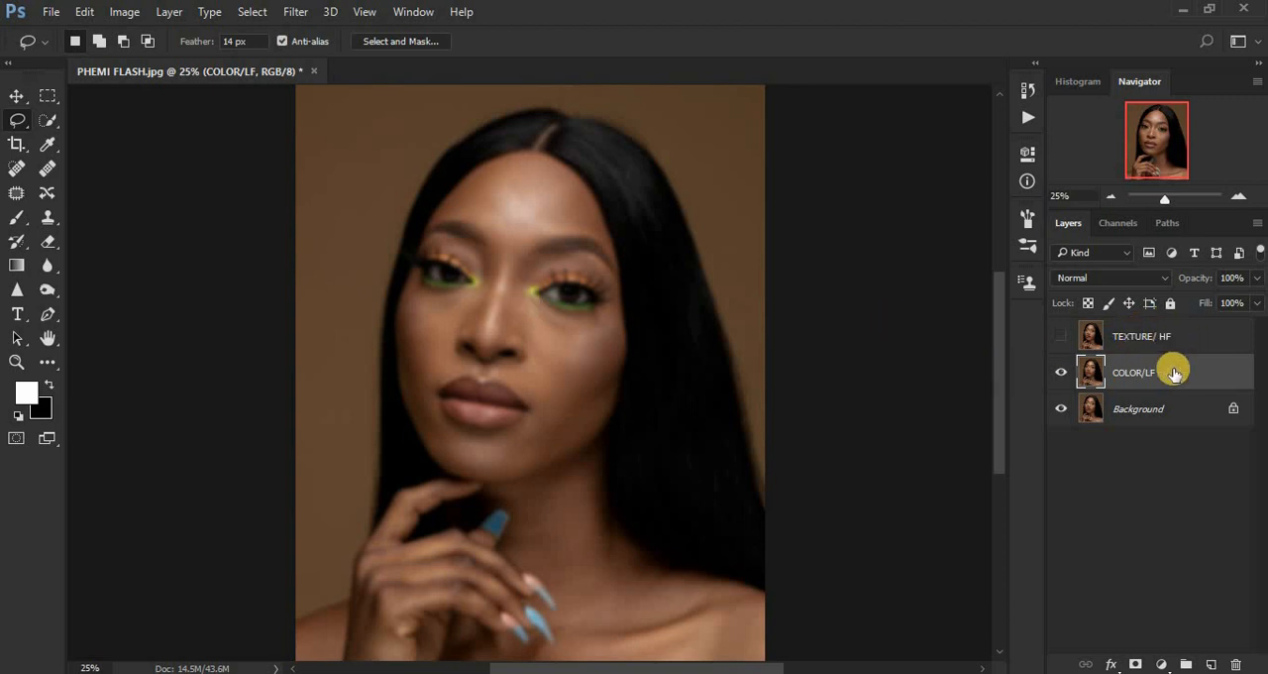
Show the TEXTURE/ HF layer and use Apply Image on it with layer COLOR/LF, Subtract blending, scale 2 and offset 128.
left_click(1142, 339)
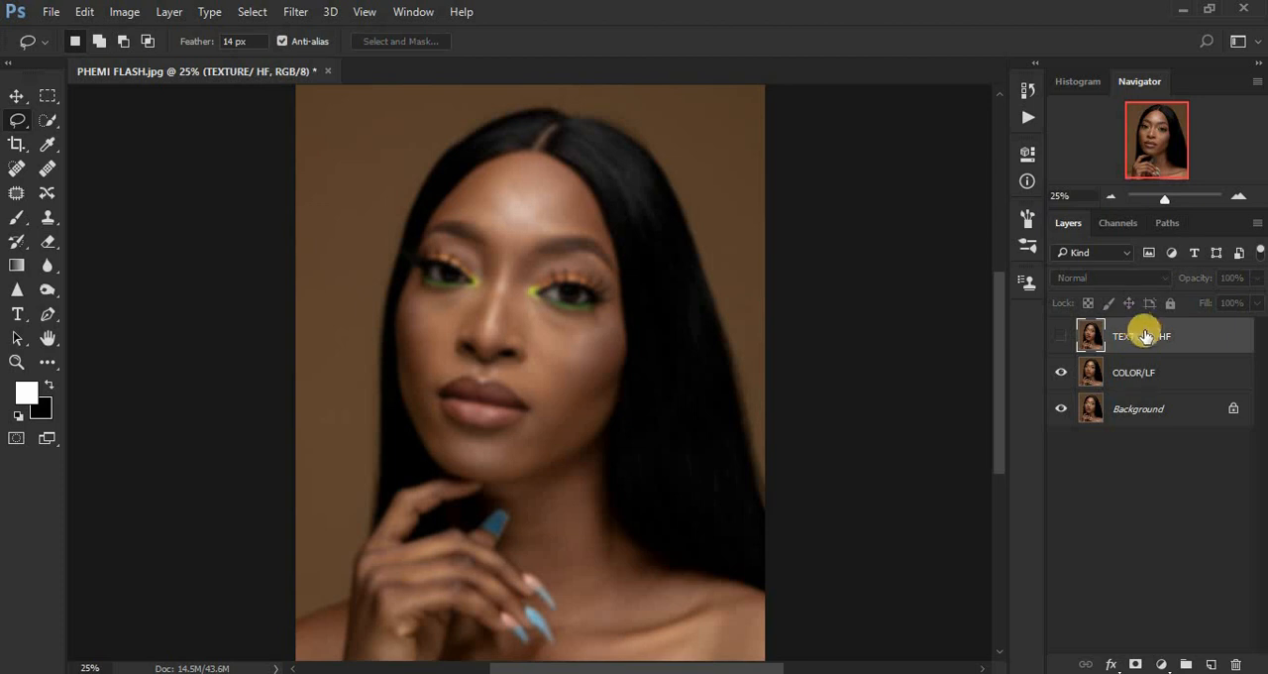
left_click(1060, 337)
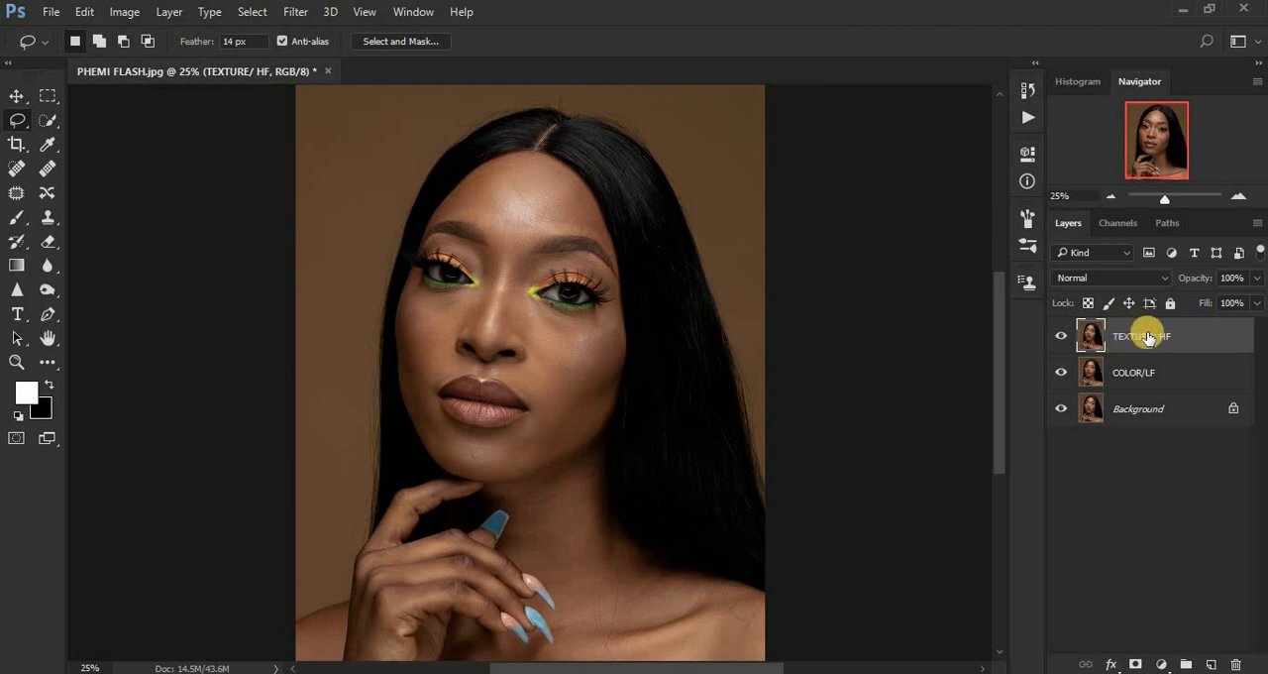
left_click(121, 14)
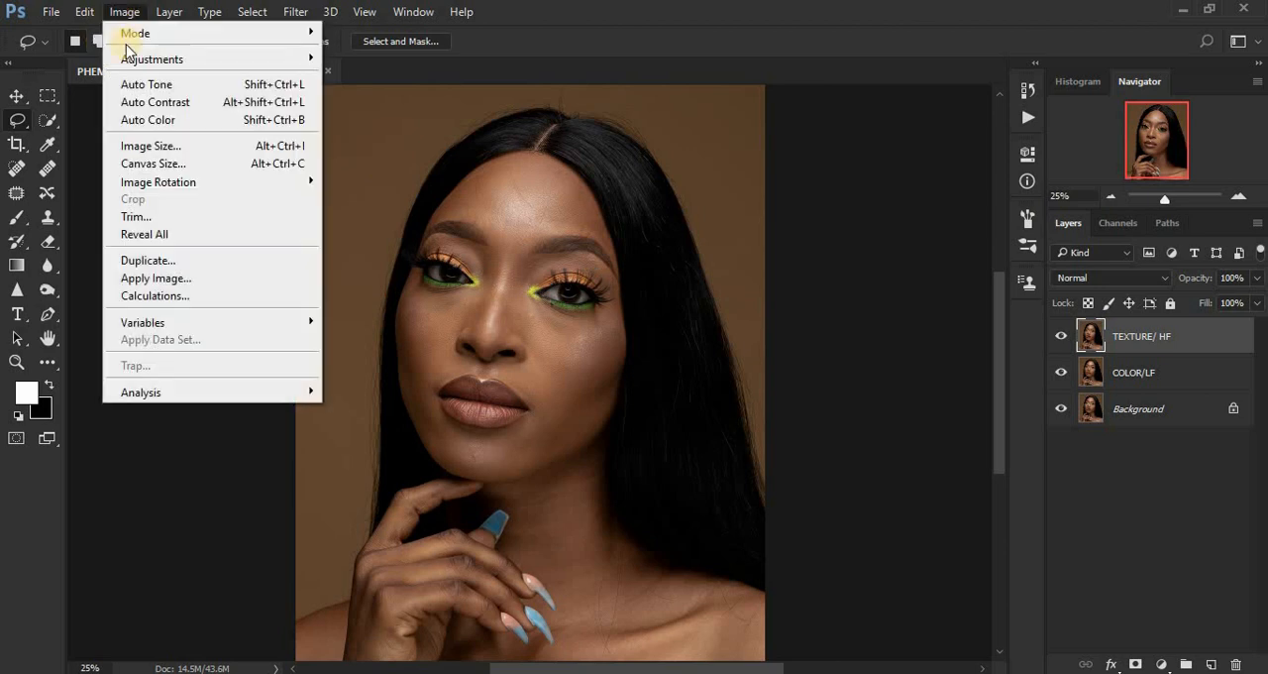
left_click(159, 278)
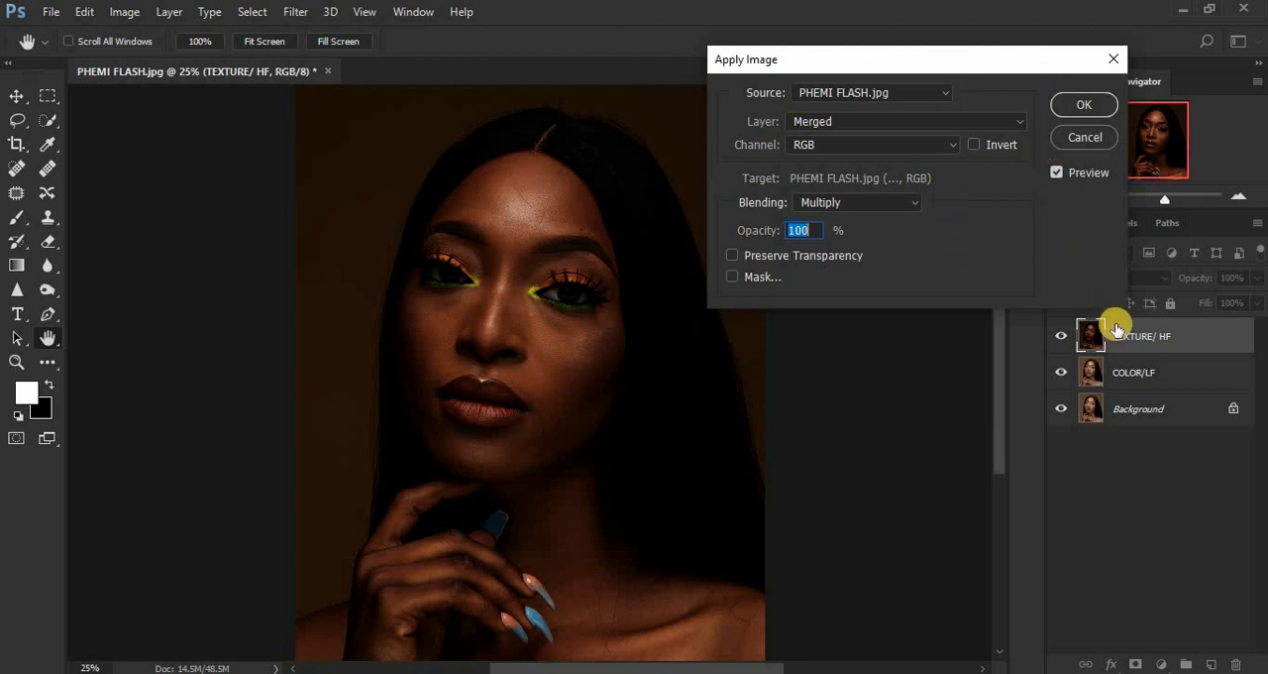
left_click(880, 122)
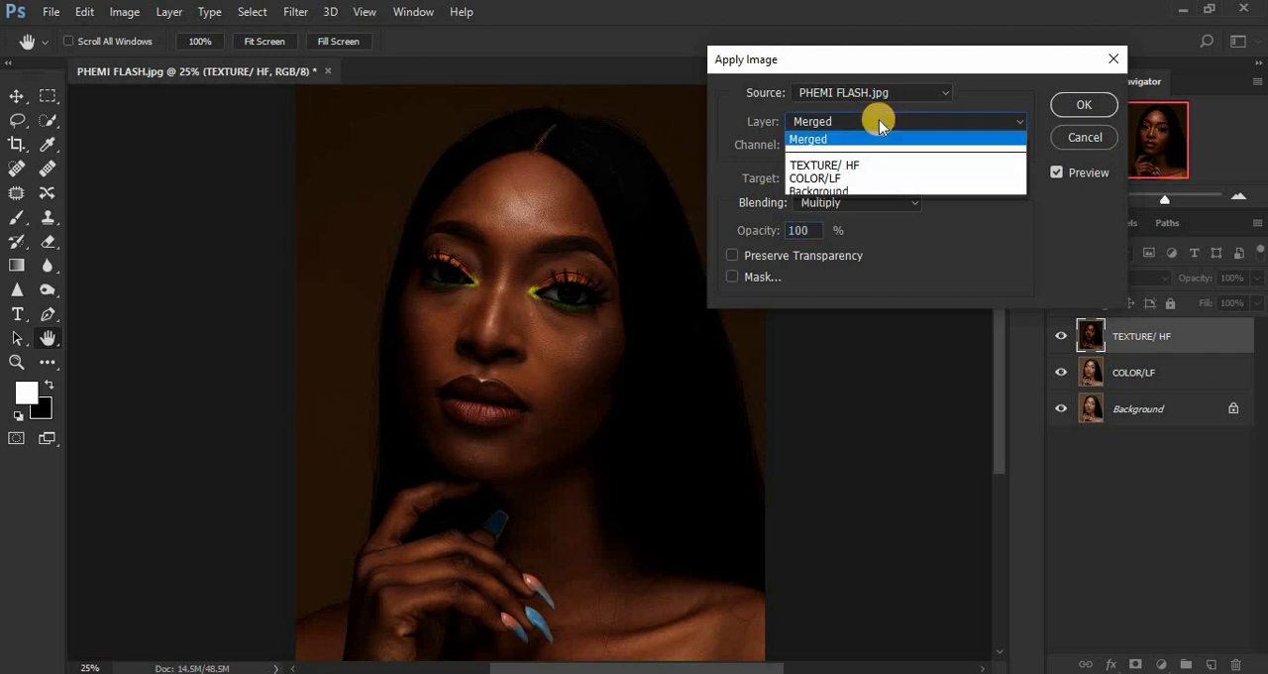
left_click(858, 181)
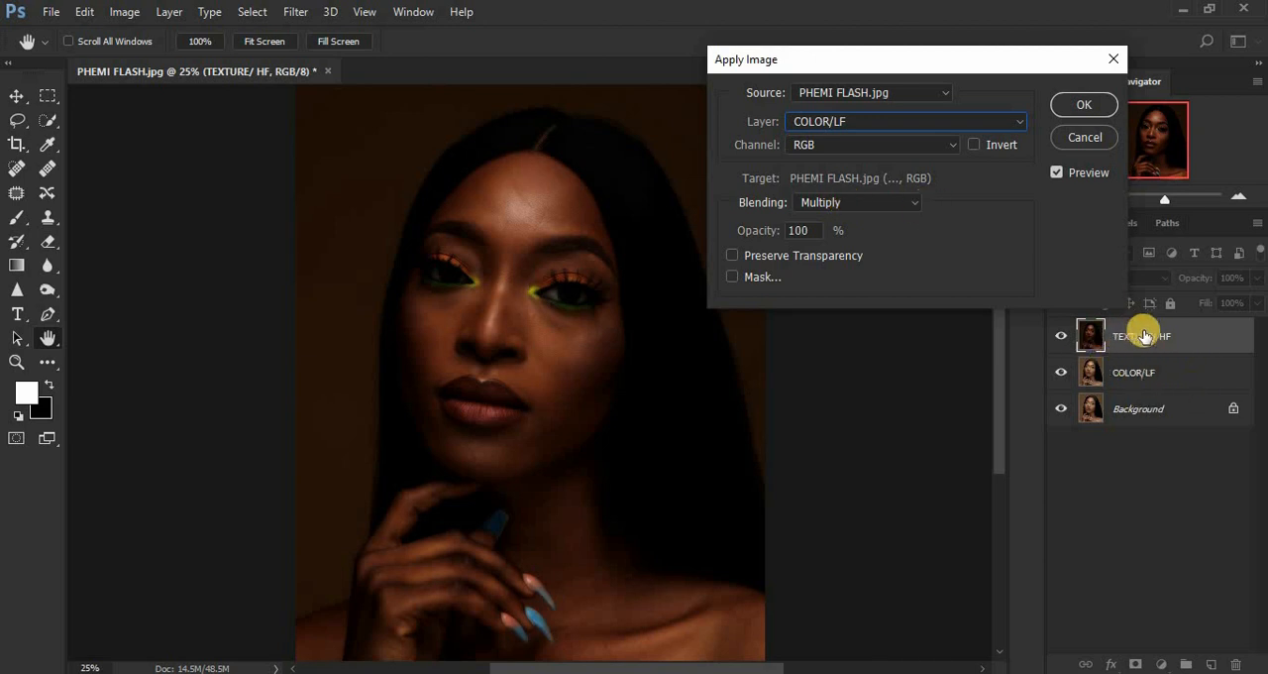
left_click(872, 202)
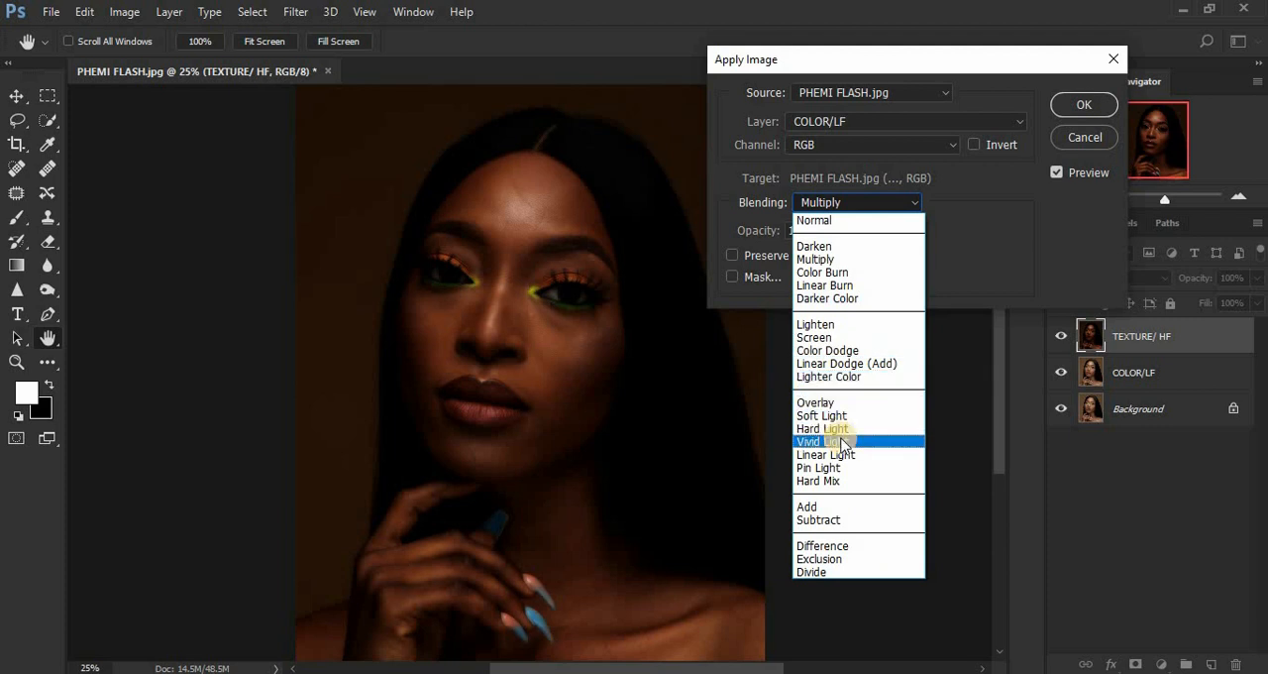
left_click(834, 519)
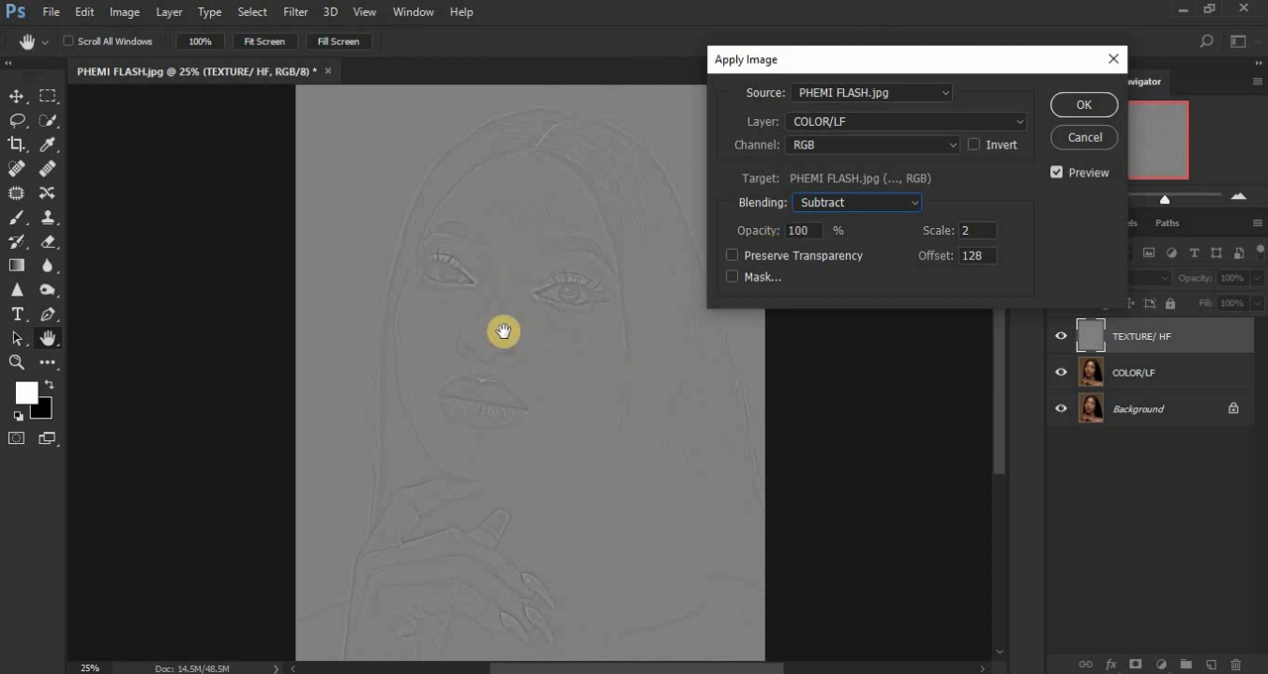
key("ctrl+plus")
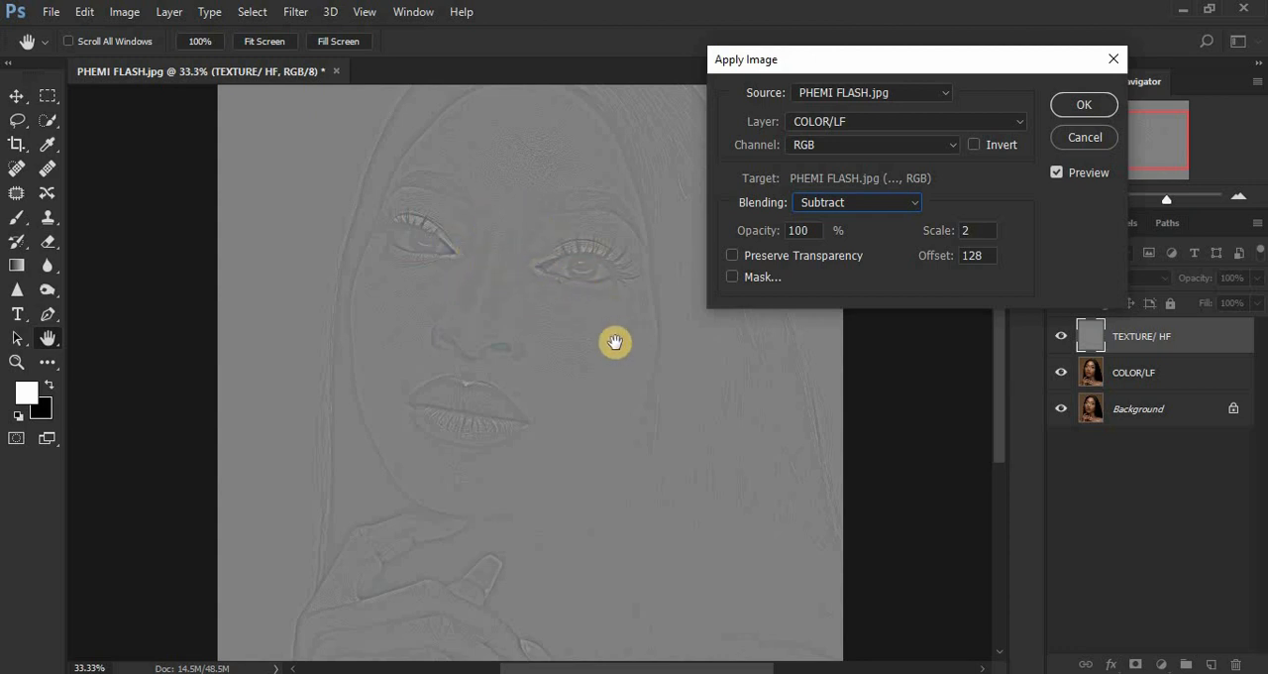
left_click(1082, 105)
key("l")
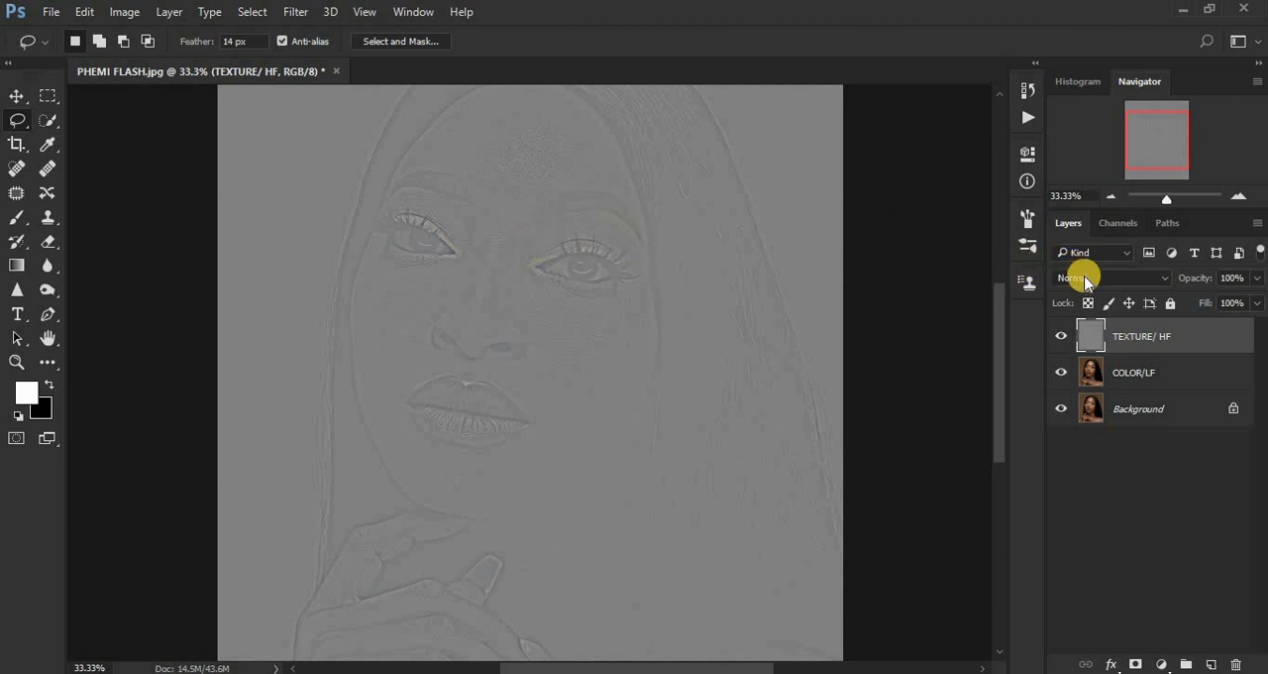
Set the TEXTURE/ HF layer's blend mode to Linear Light and group it with the COLOR/LF layer.
left_click(1093, 281)
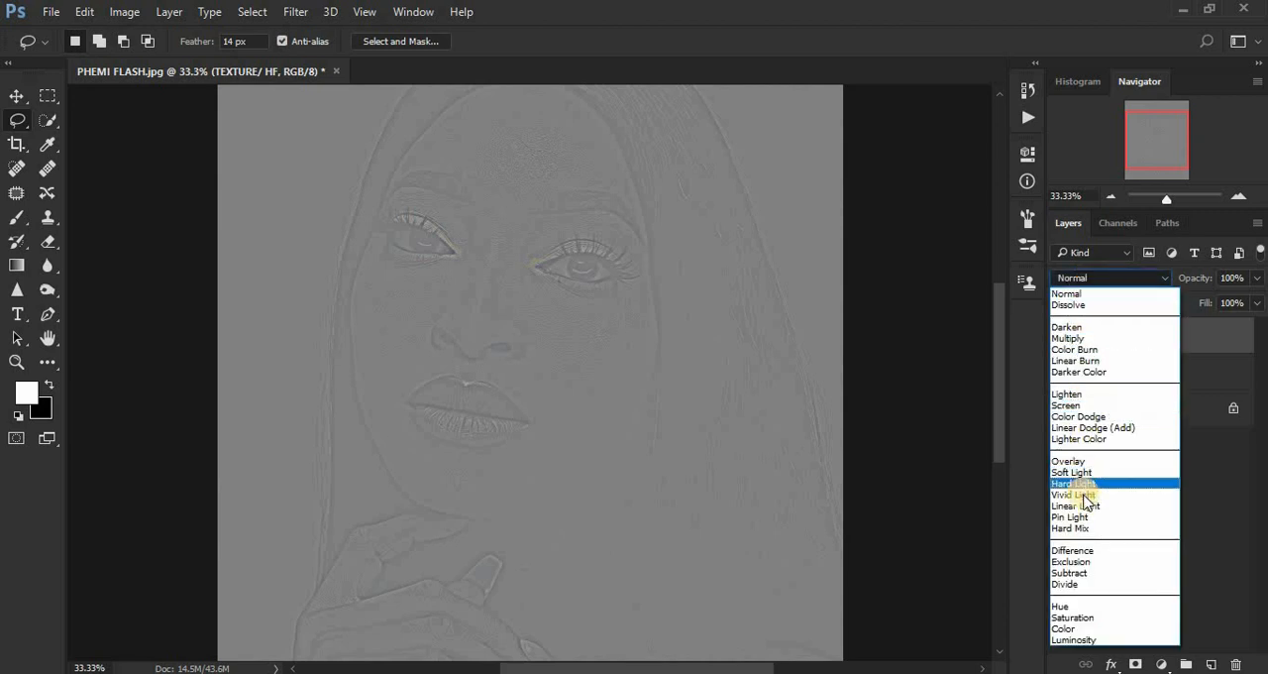
left_click(1084, 506)
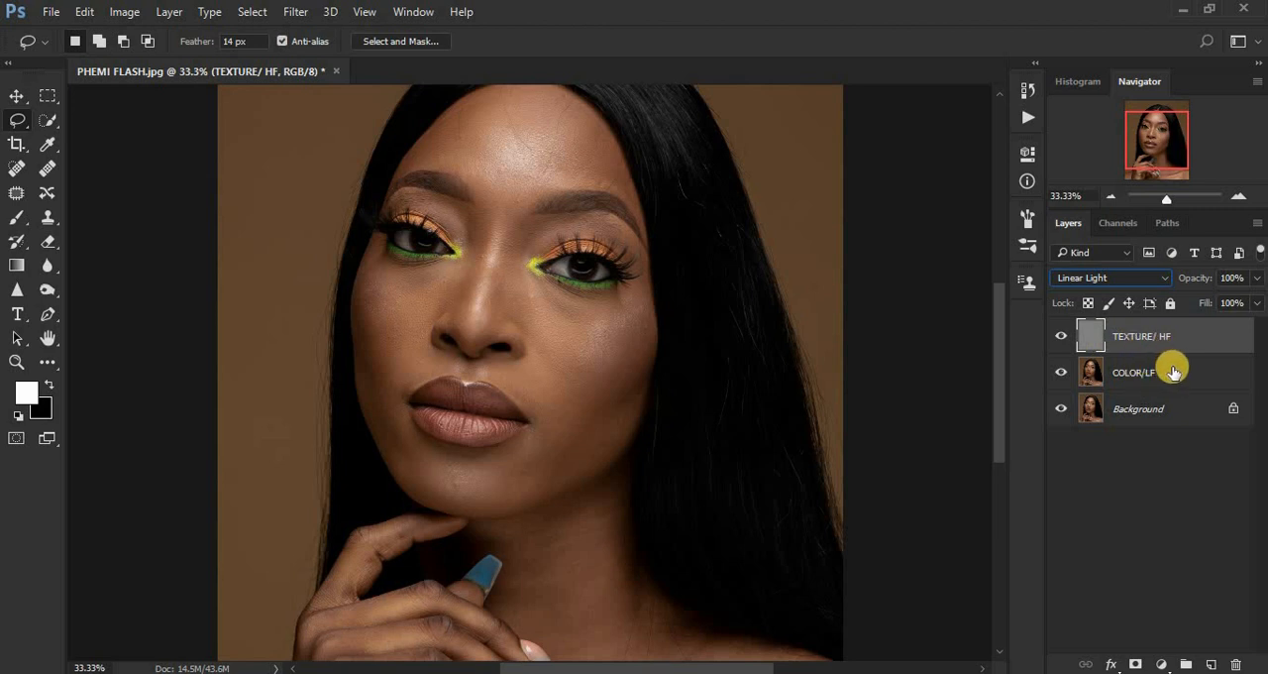
left_click(1177, 371, "shift")
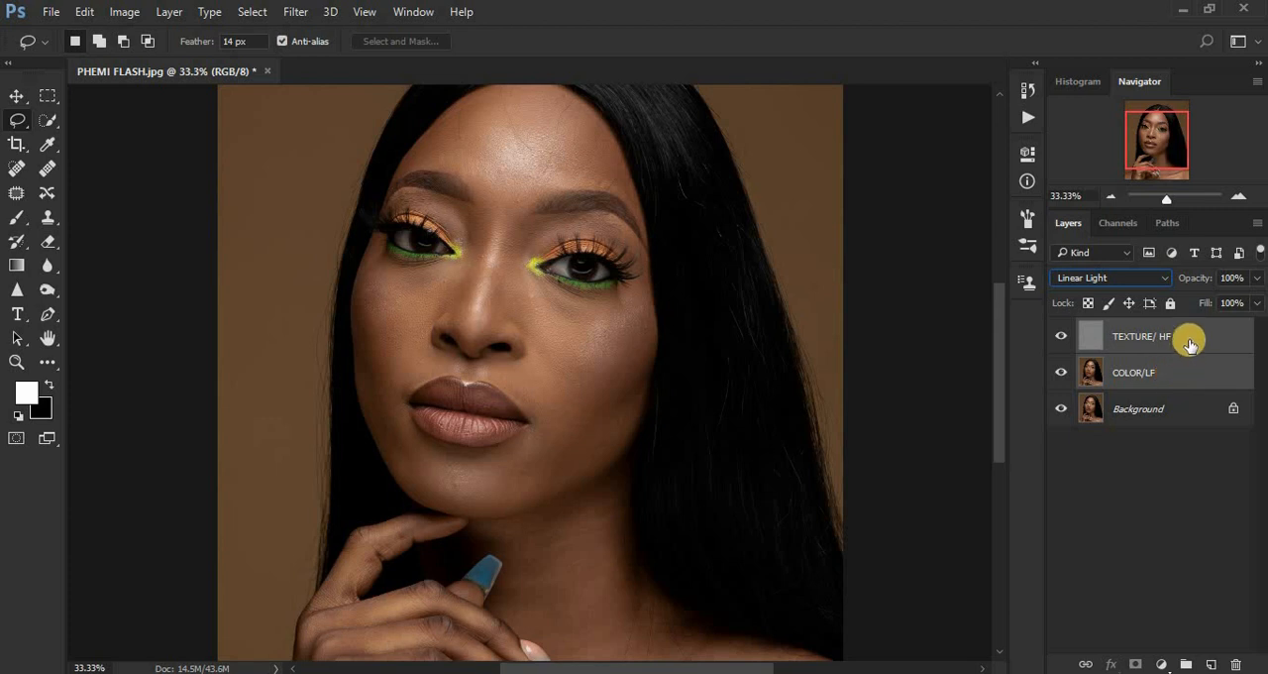
left_click_drag(1191, 343, 1186, 664)
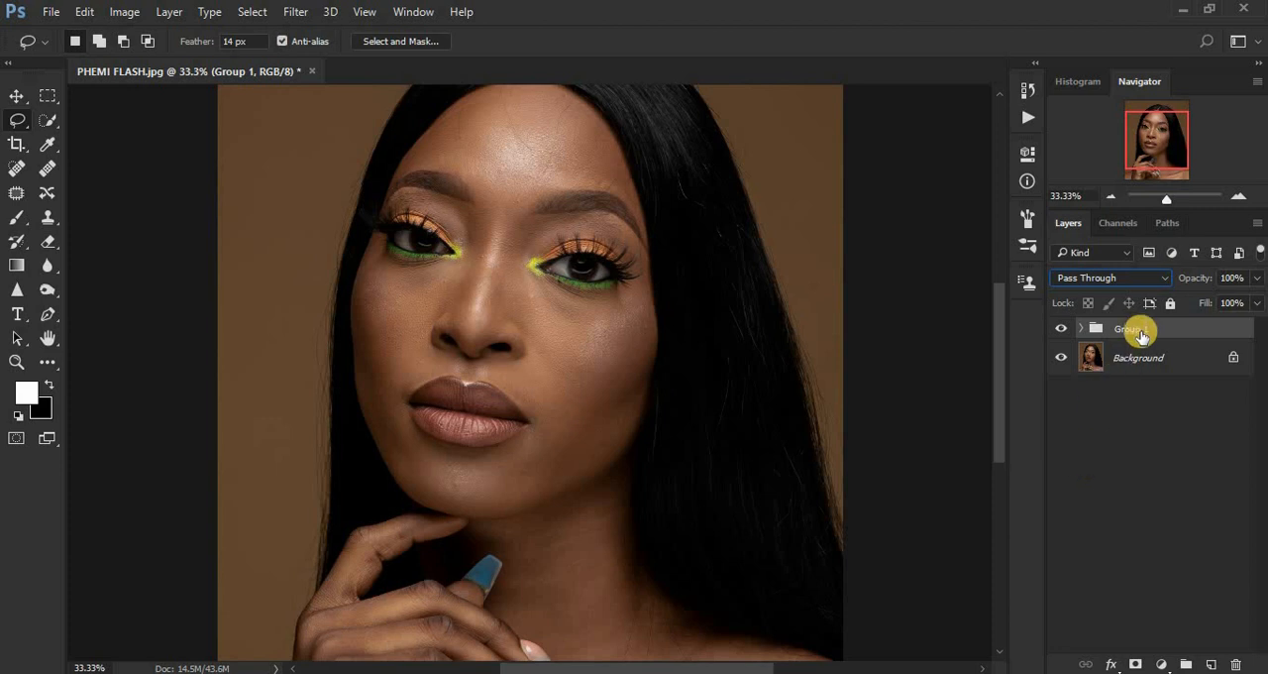
Rename the new layer group FREQUENCY SEPARATION.
double_click(1133, 328)
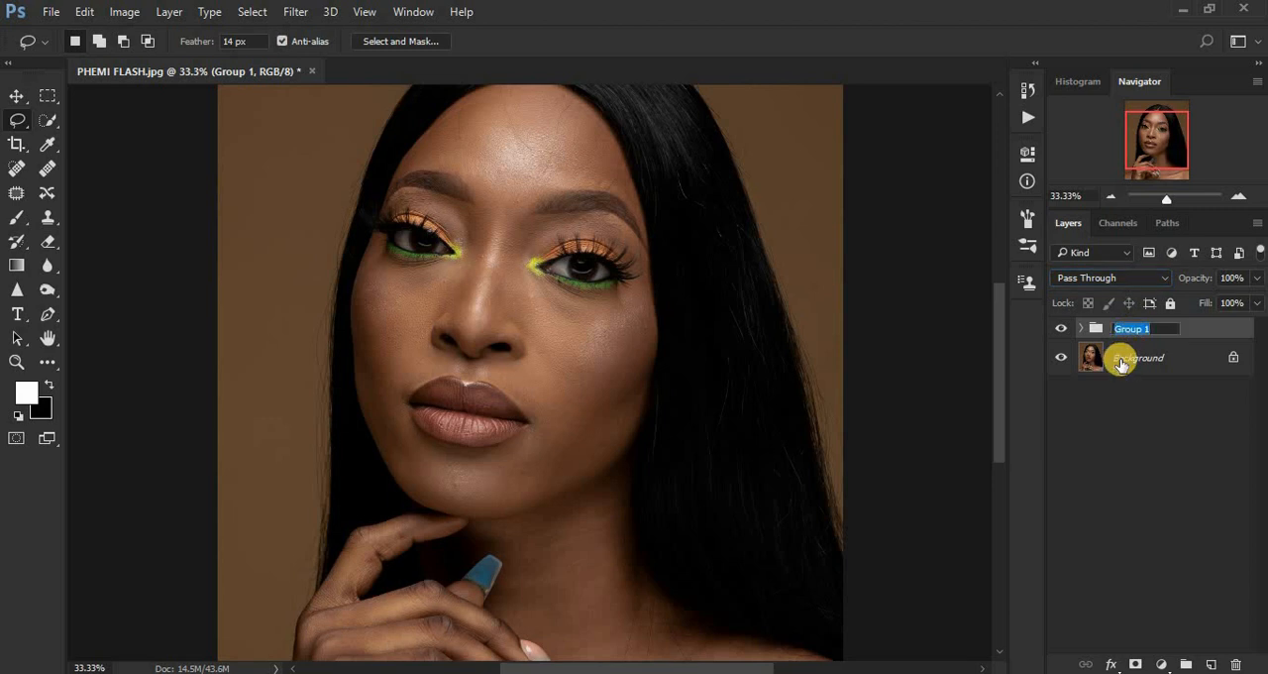
type("FREQUENCY SEPARAT")
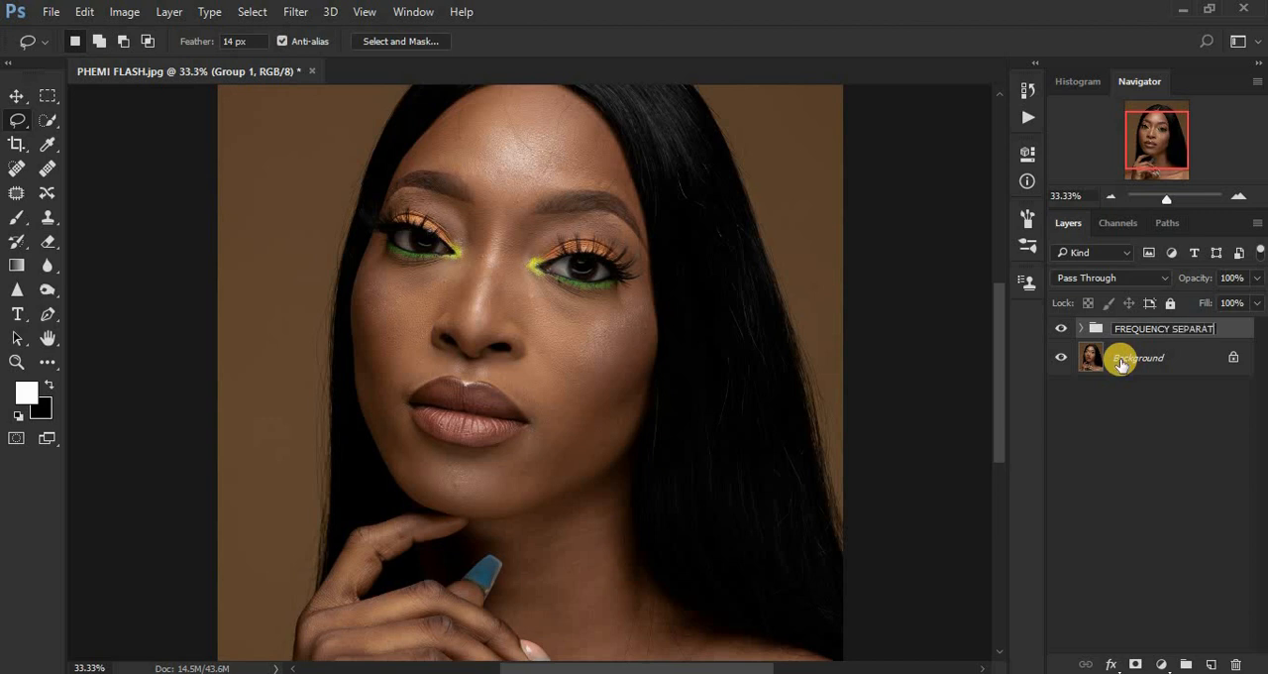
type("ION")
key("Return")
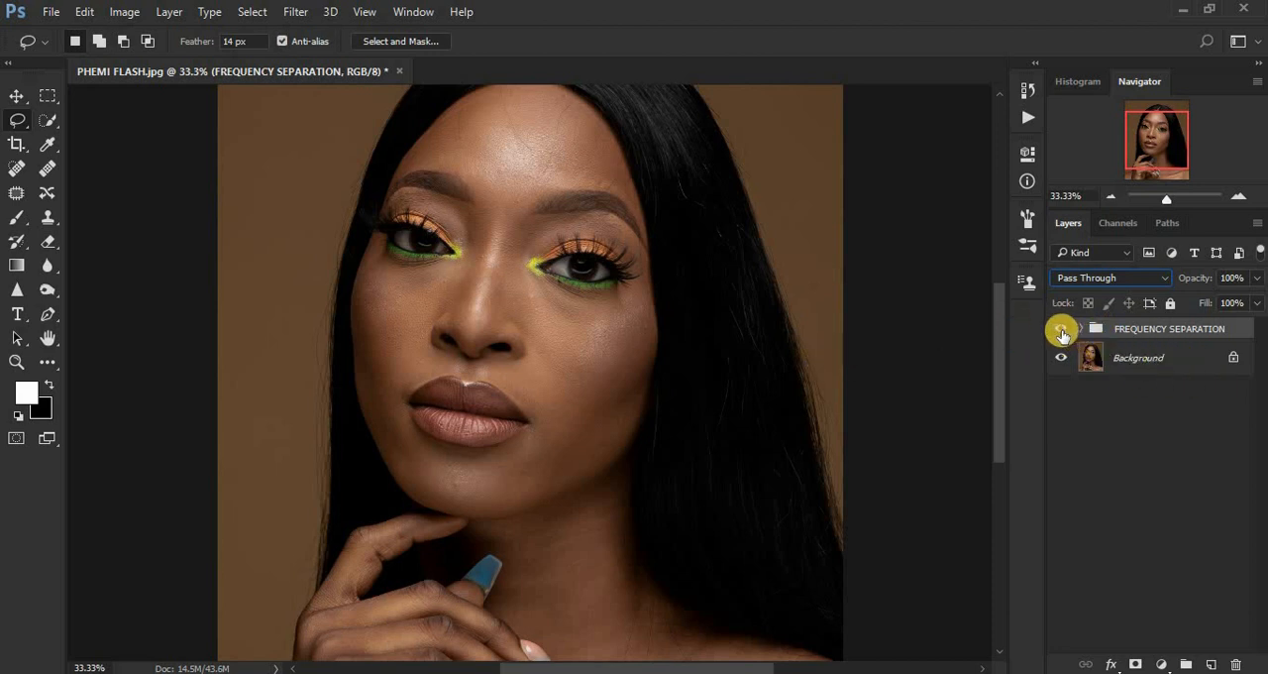
Compare the portrait with the FREQUENCY SEPARATION group hidden and shown, leaving the group visible.
left_click(1061, 330)
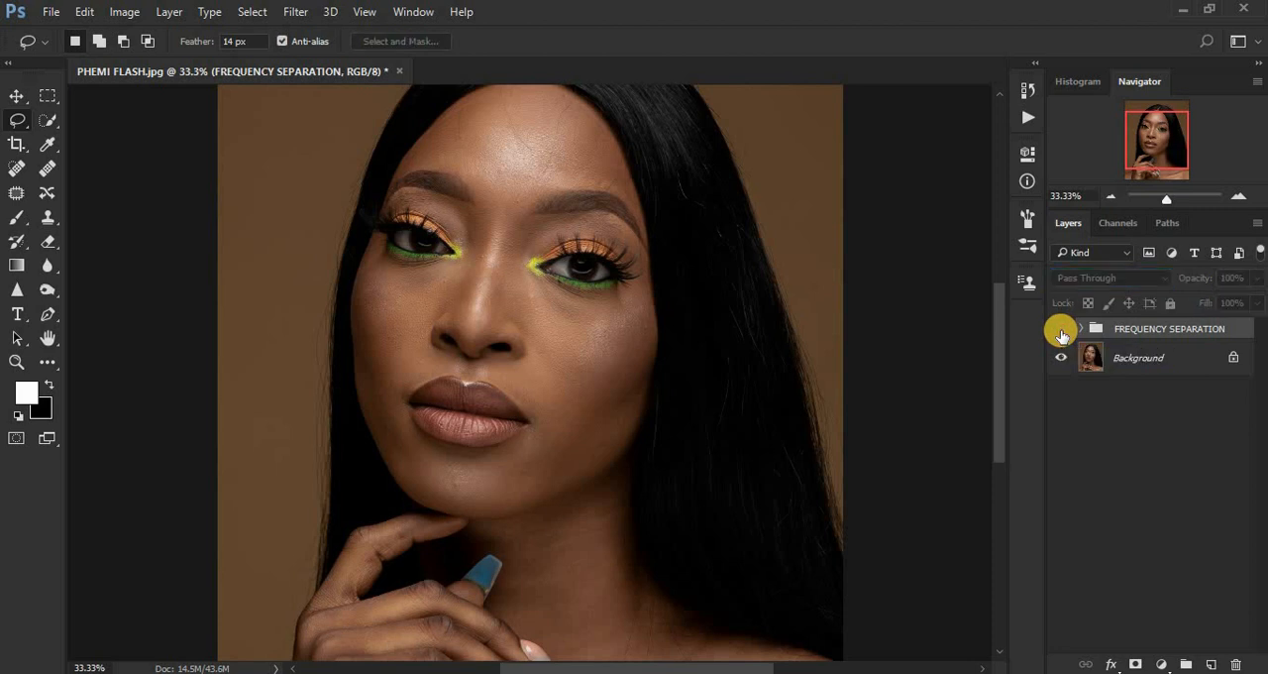
left_click(1061, 331)
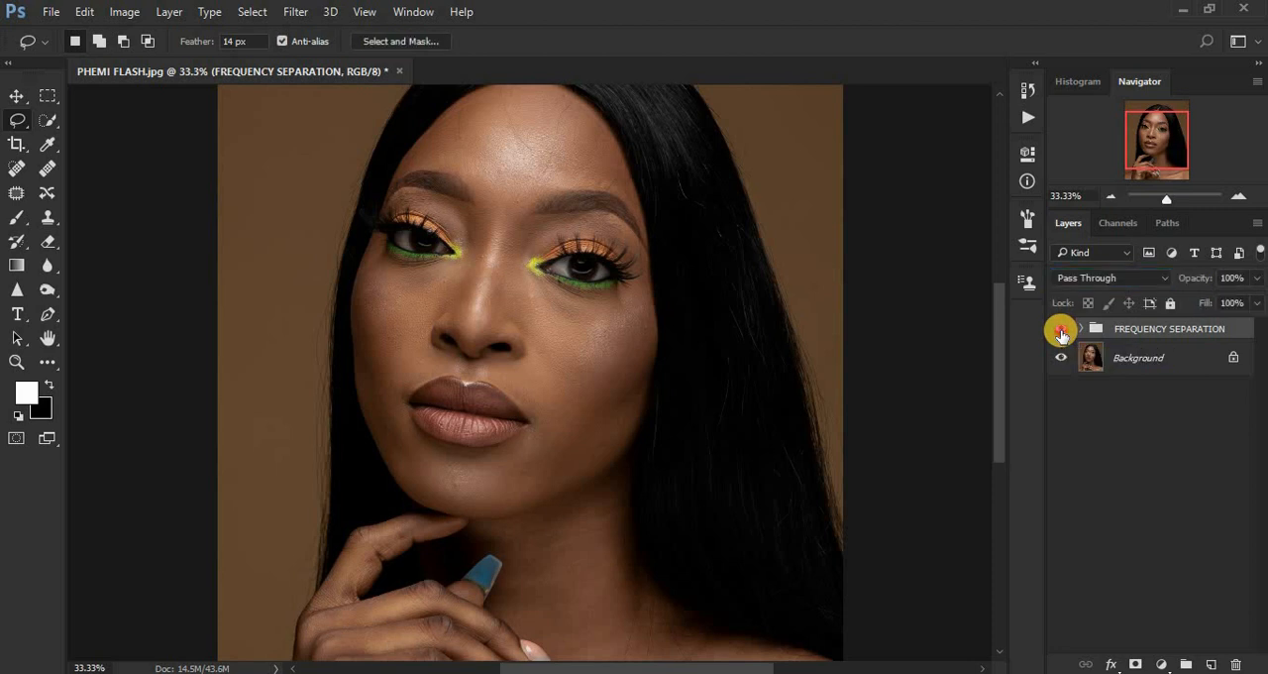
left_click(1061, 331)
left_click(1061, 331)
left_click(1061, 331)
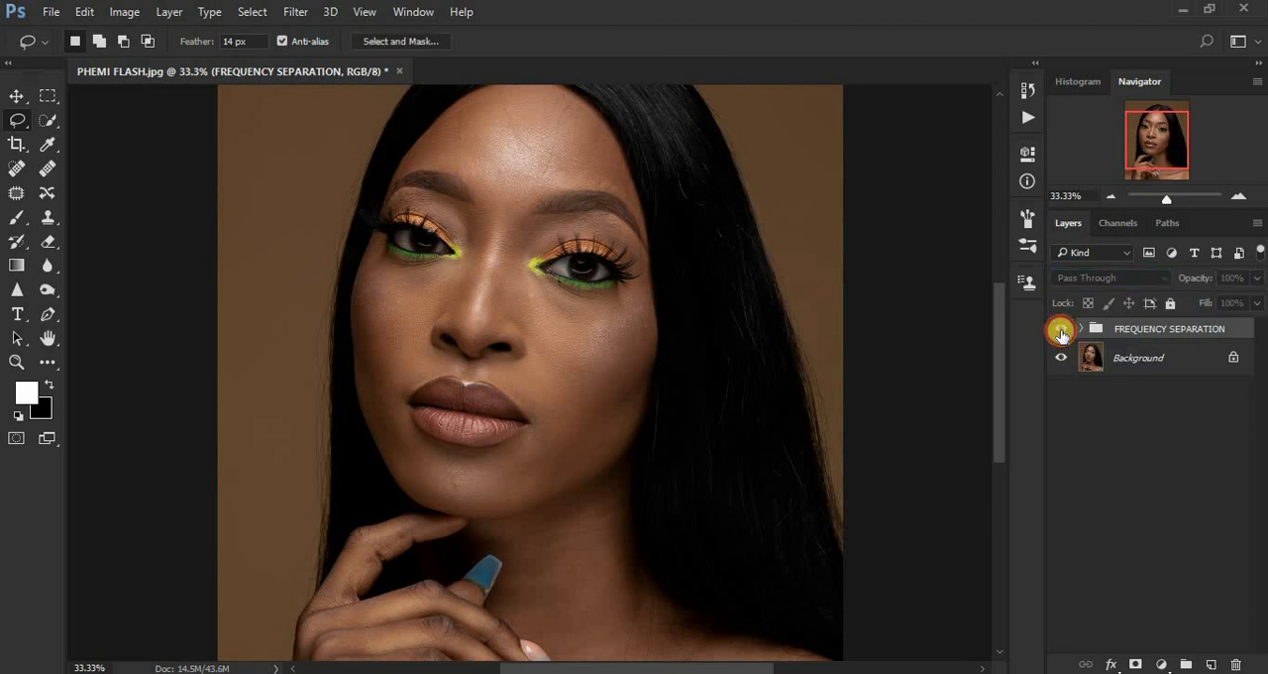
left_click(1061, 331)
left_click(1061, 331)
left_click(1061, 331)
left_click(1061, 331)
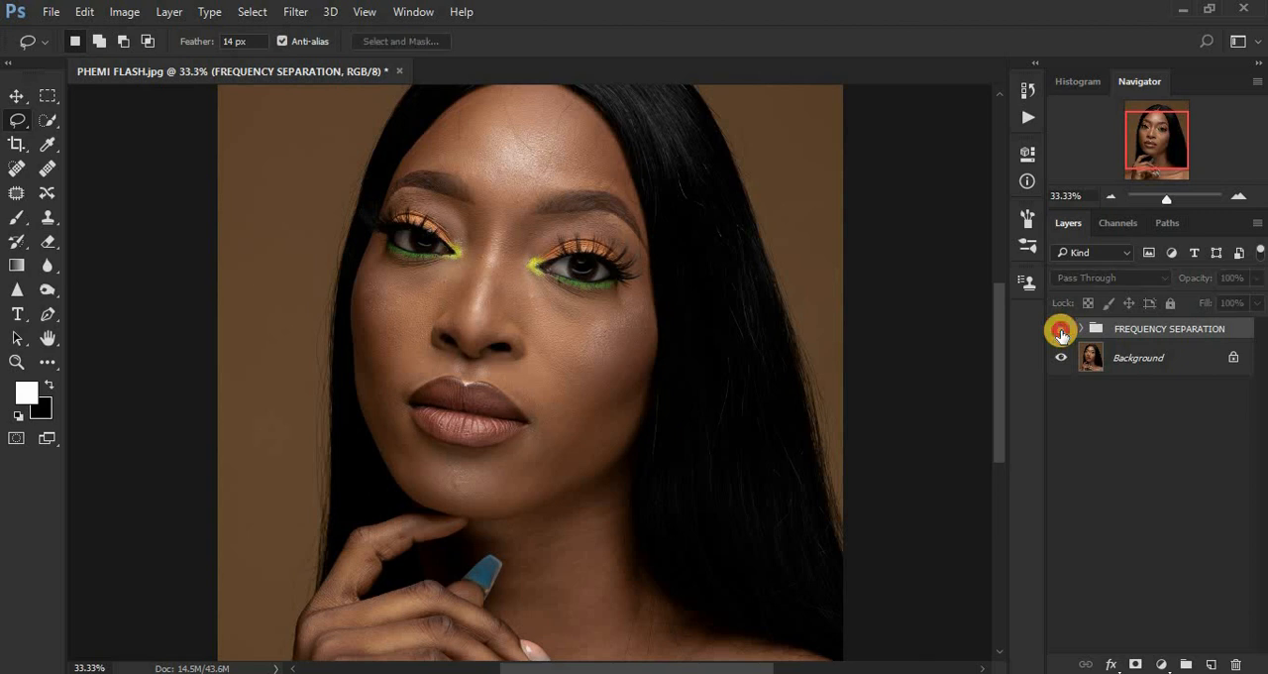
left_click(1061, 331)
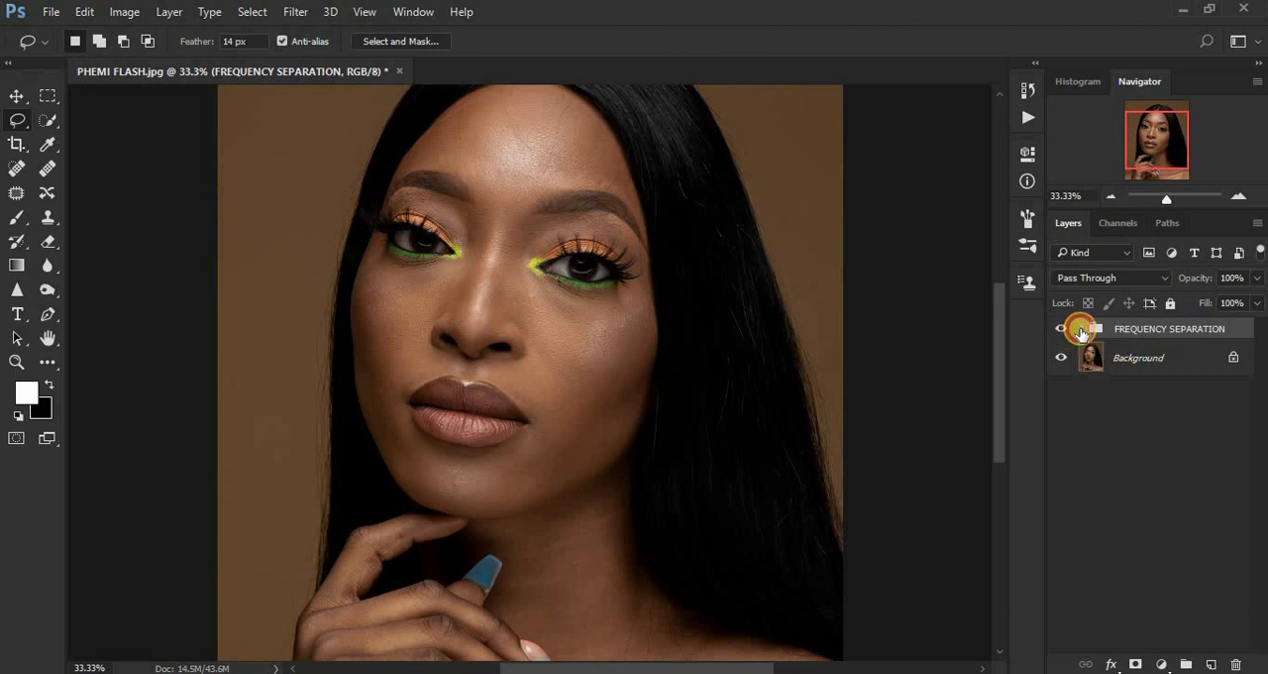
Expand the FREQUENCY SEPARATION group and add a Black & White adjustment layer above TEXTURE/ HF with Reds at -58.
left_click(1081, 329)
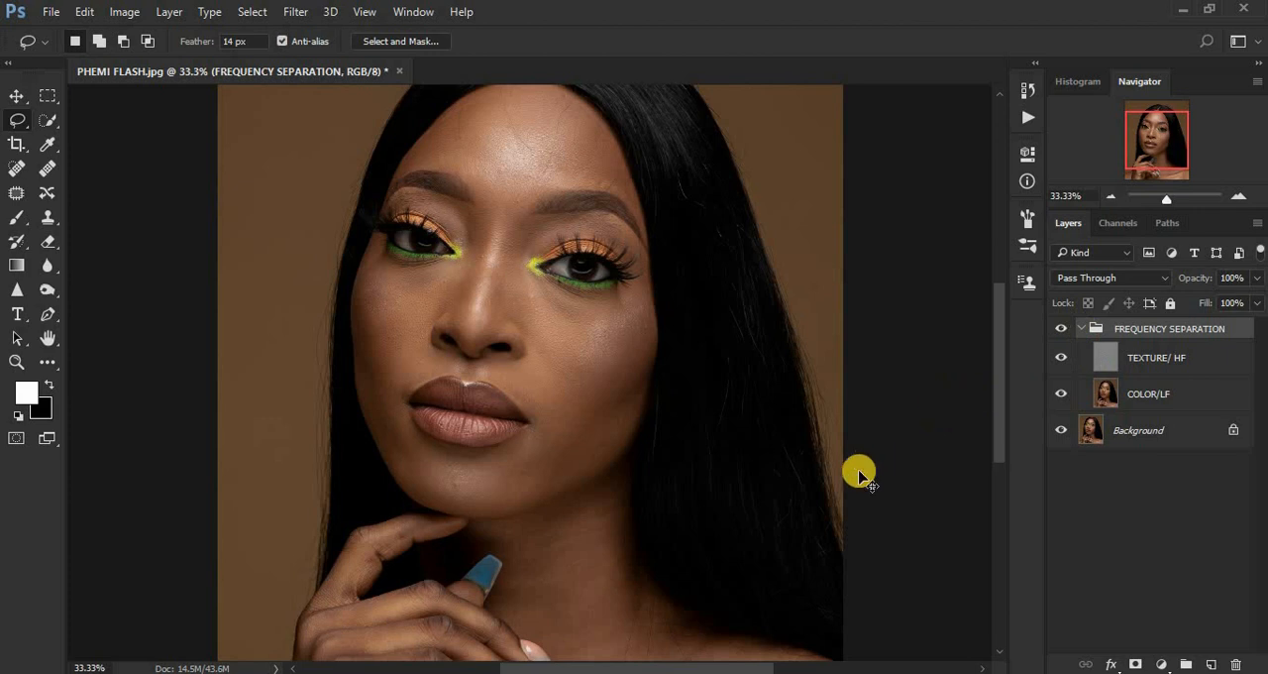
key("ctrl+minus")
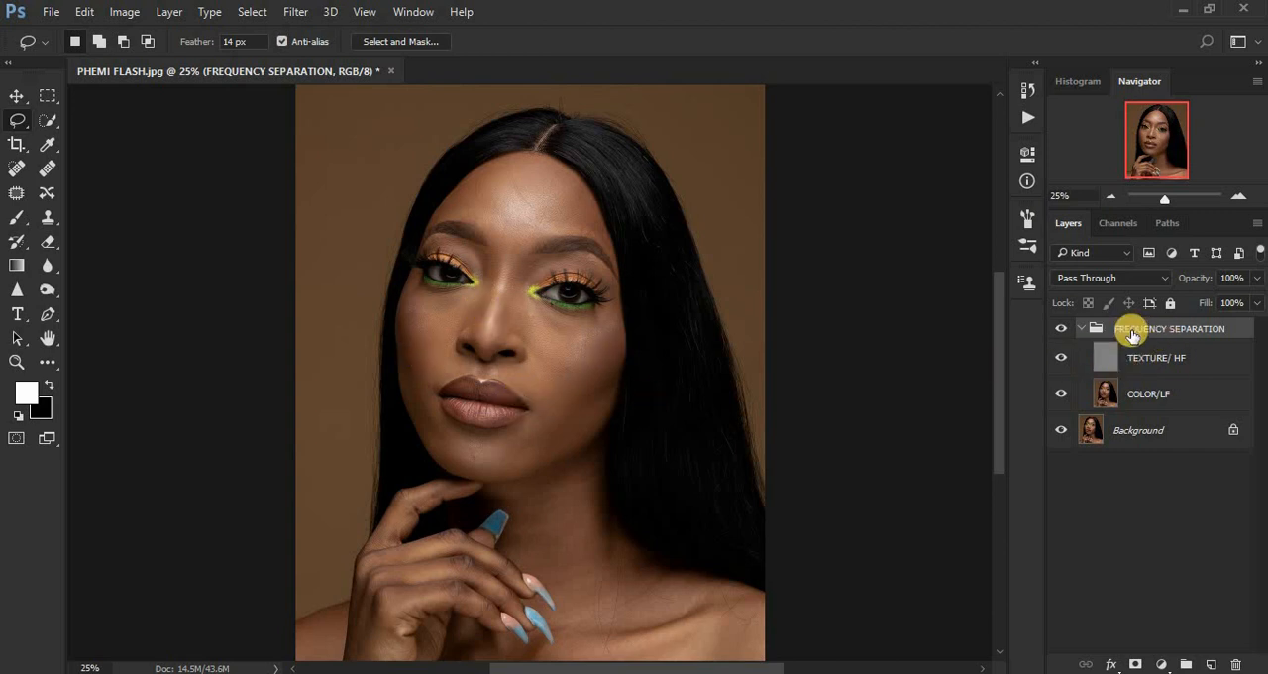
left_click(1082, 328)
left_click(1081, 328)
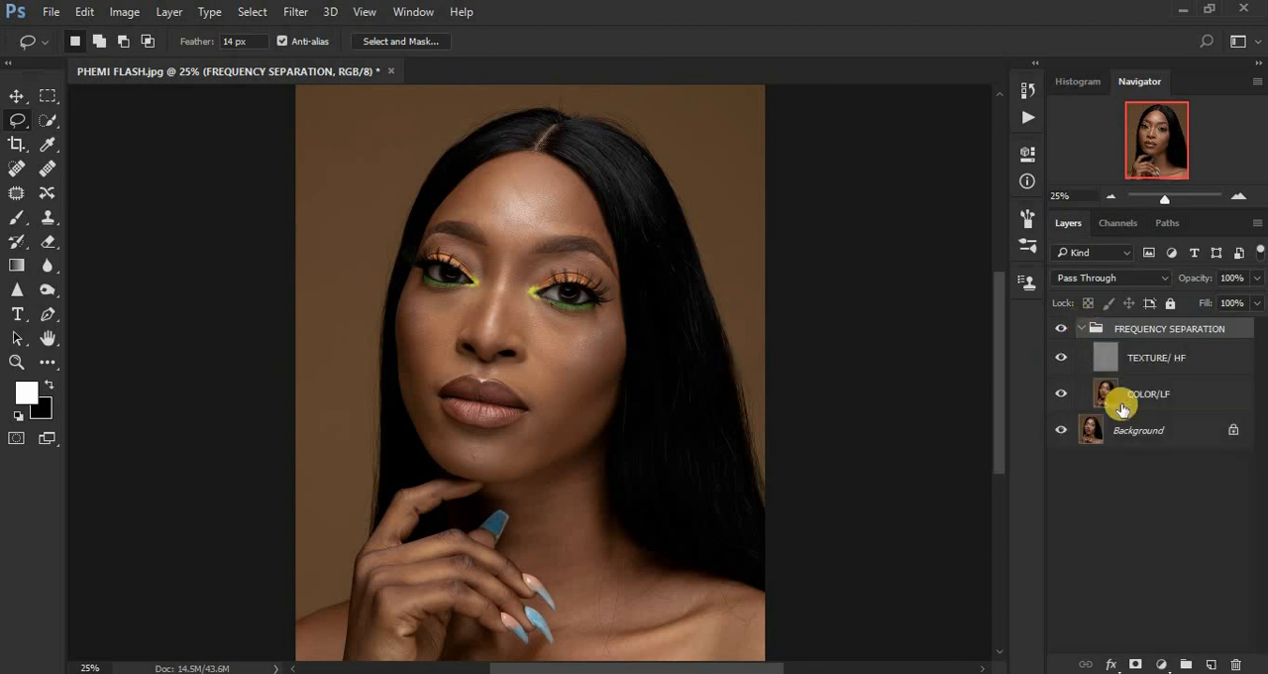
left_click(1103, 364)
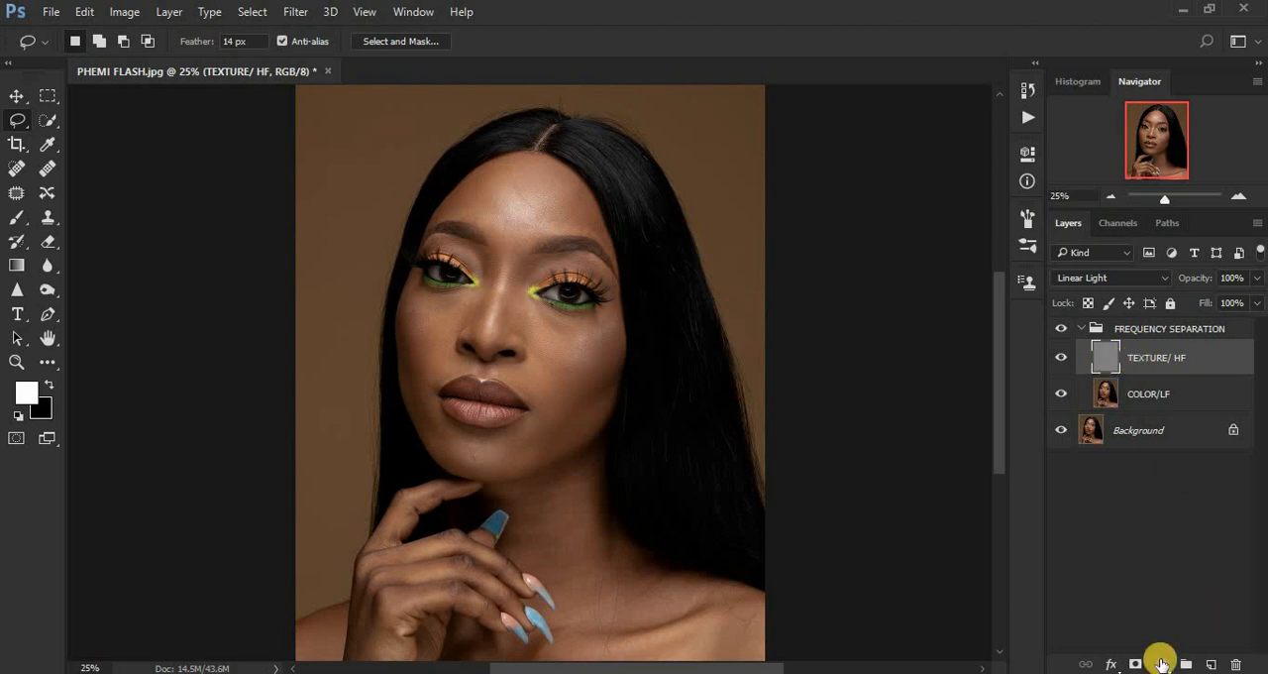
left_click(1161, 664)
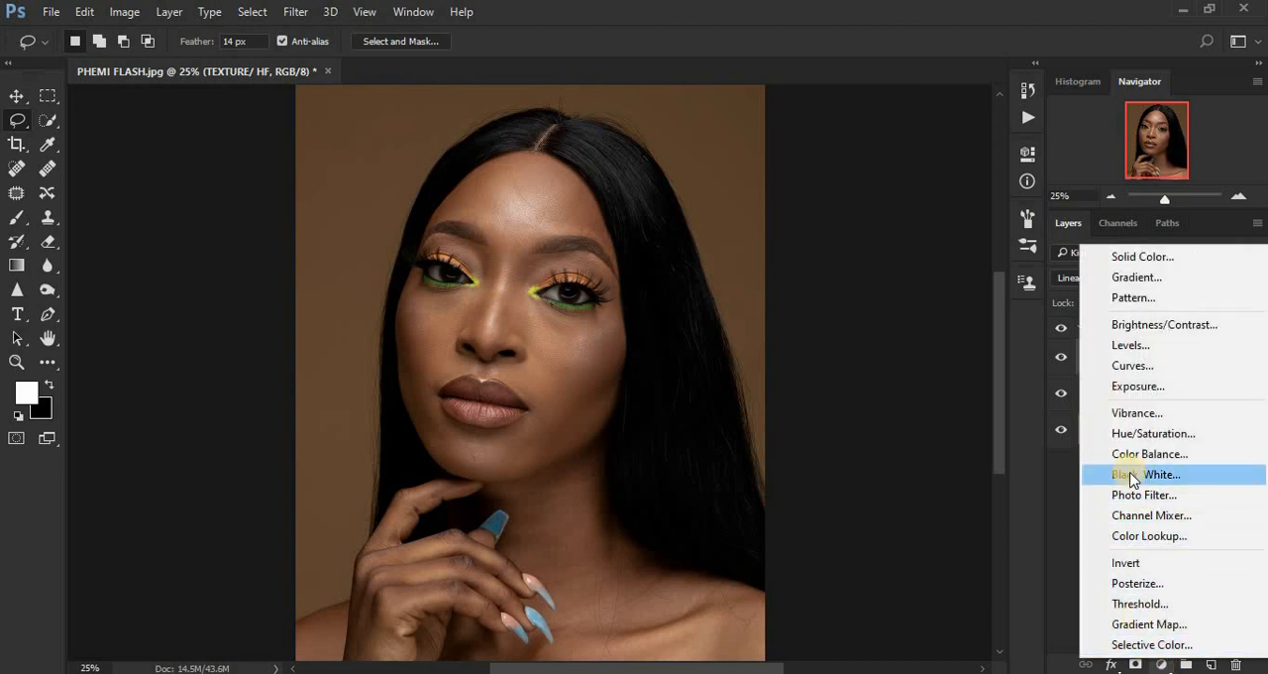
left_click(1134, 475)
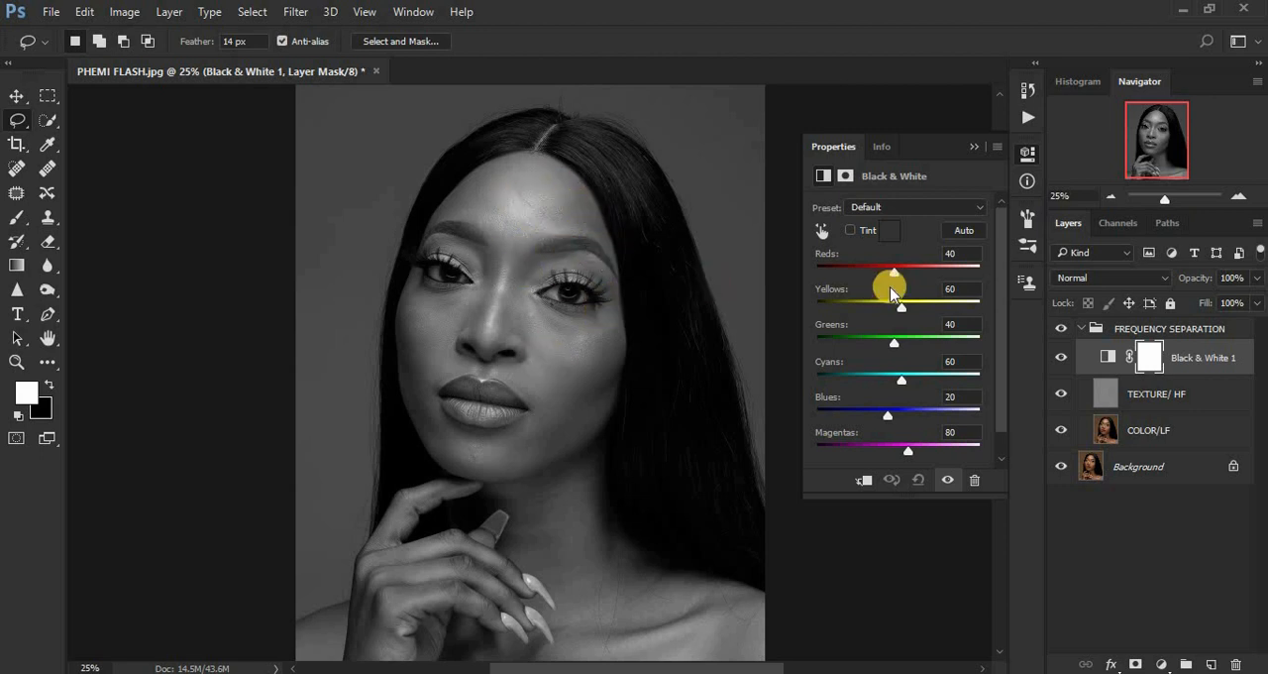
left_click_drag(895, 272, 864, 281)
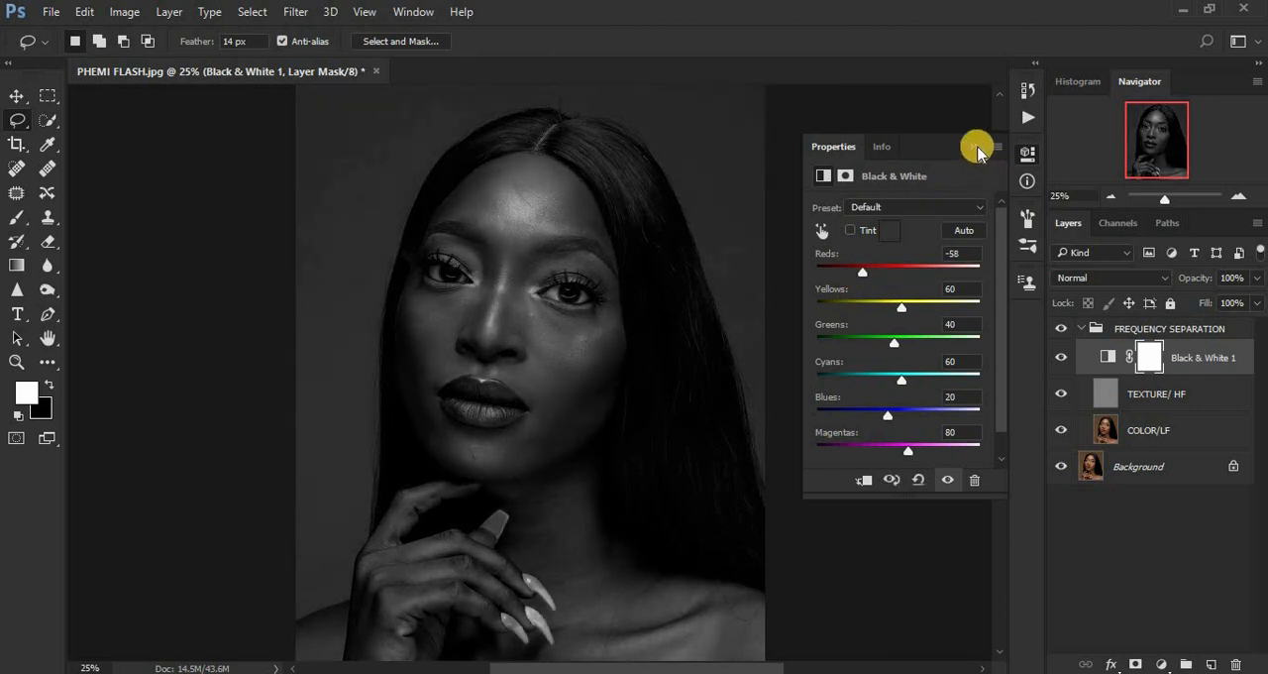
left_click(976, 146)
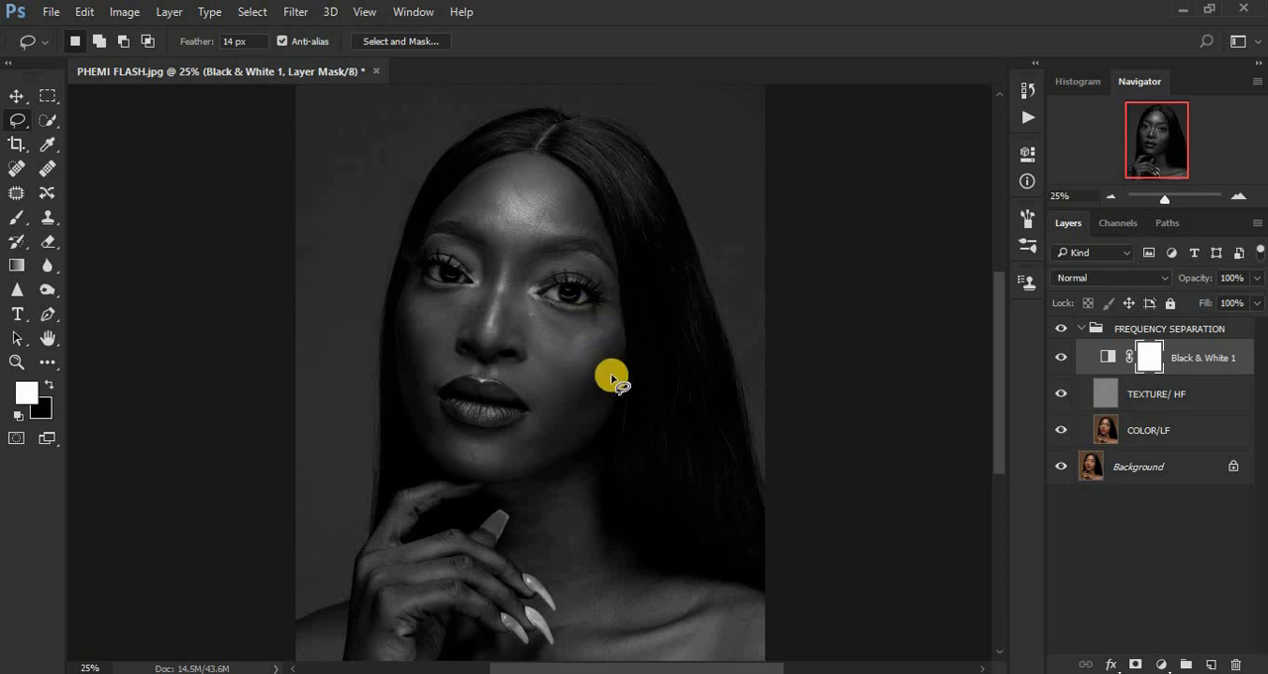
Activate the Mixer Brush tool on the COLOR/LF layer and clean the brush.
left_click(1105, 436)
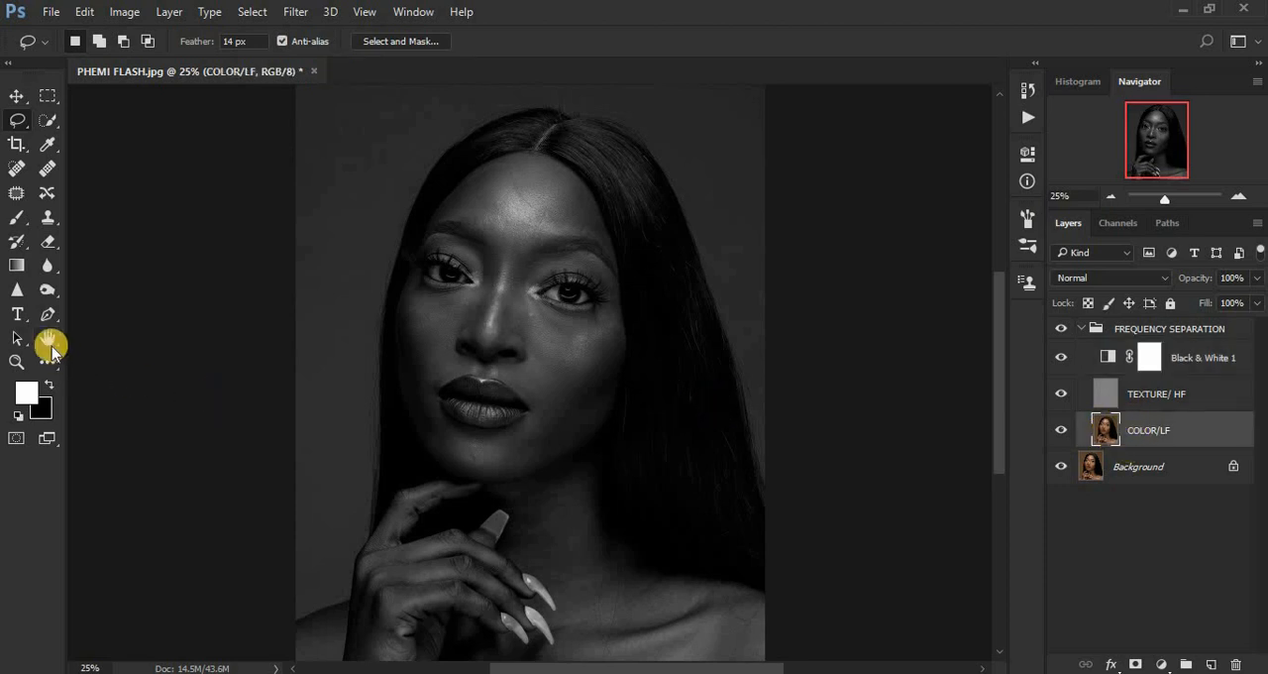
left_click(12, 224)
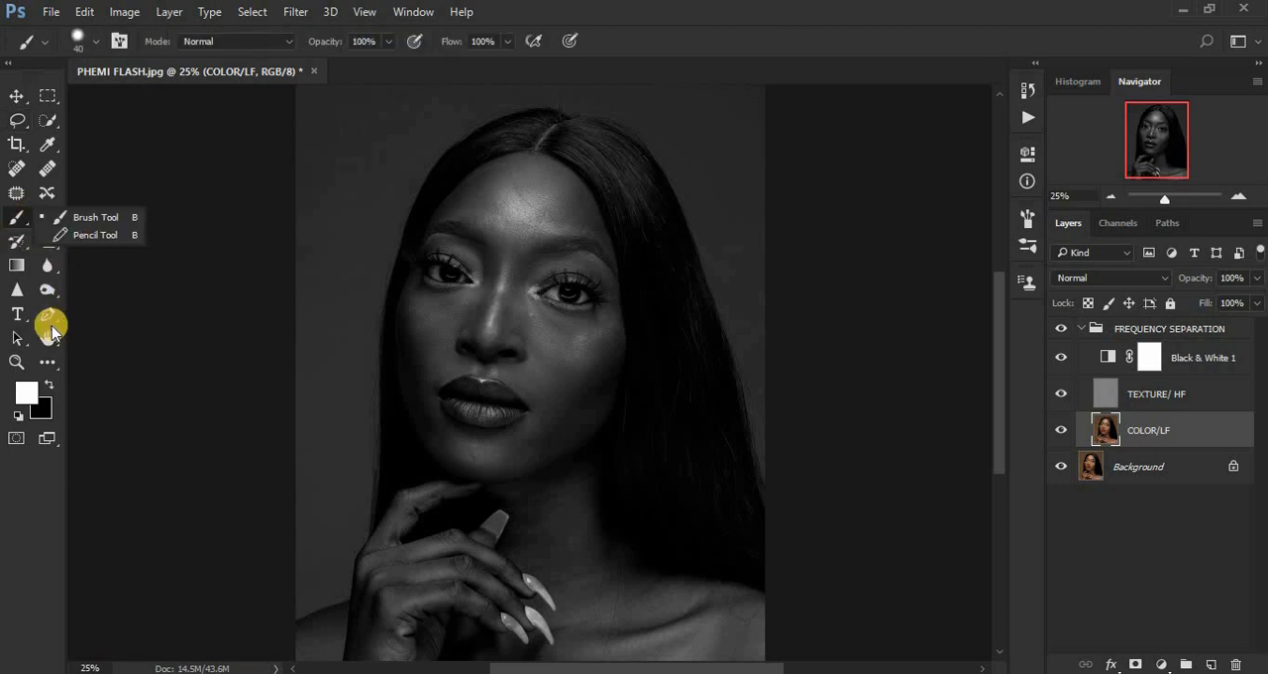
left_click(46, 362)
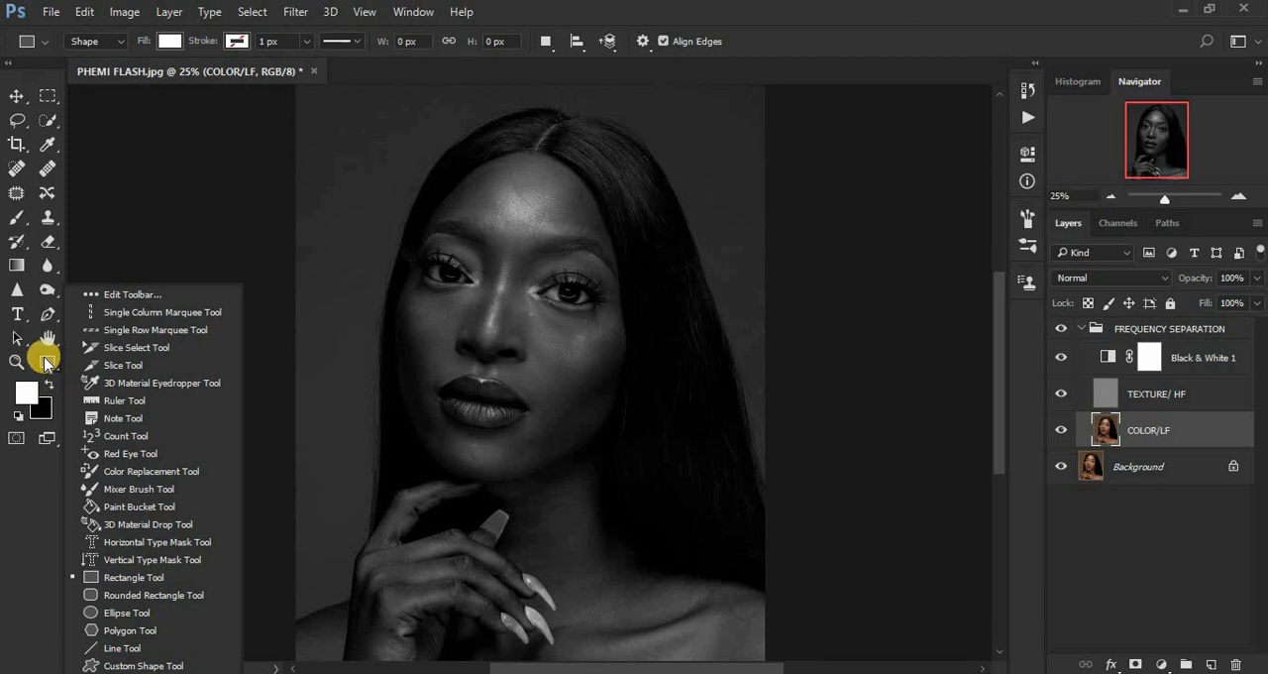
left_click(139, 490)
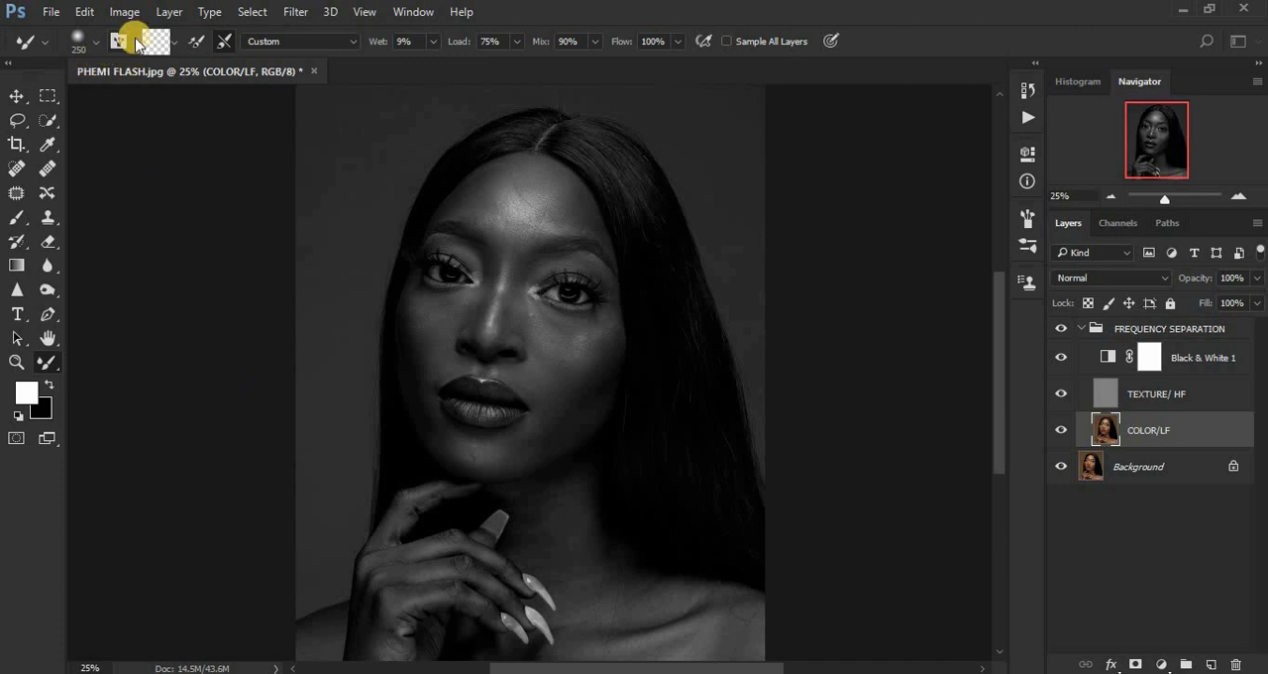
left_click(175, 47)
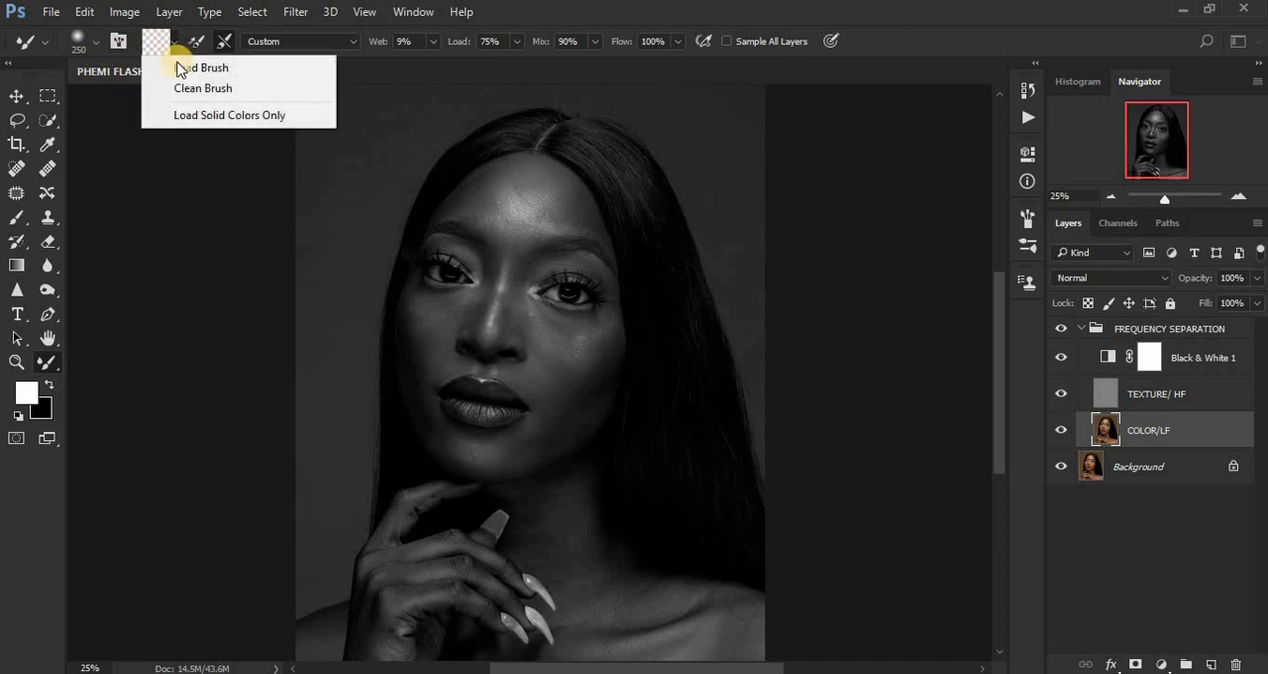
left_click(172, 37)
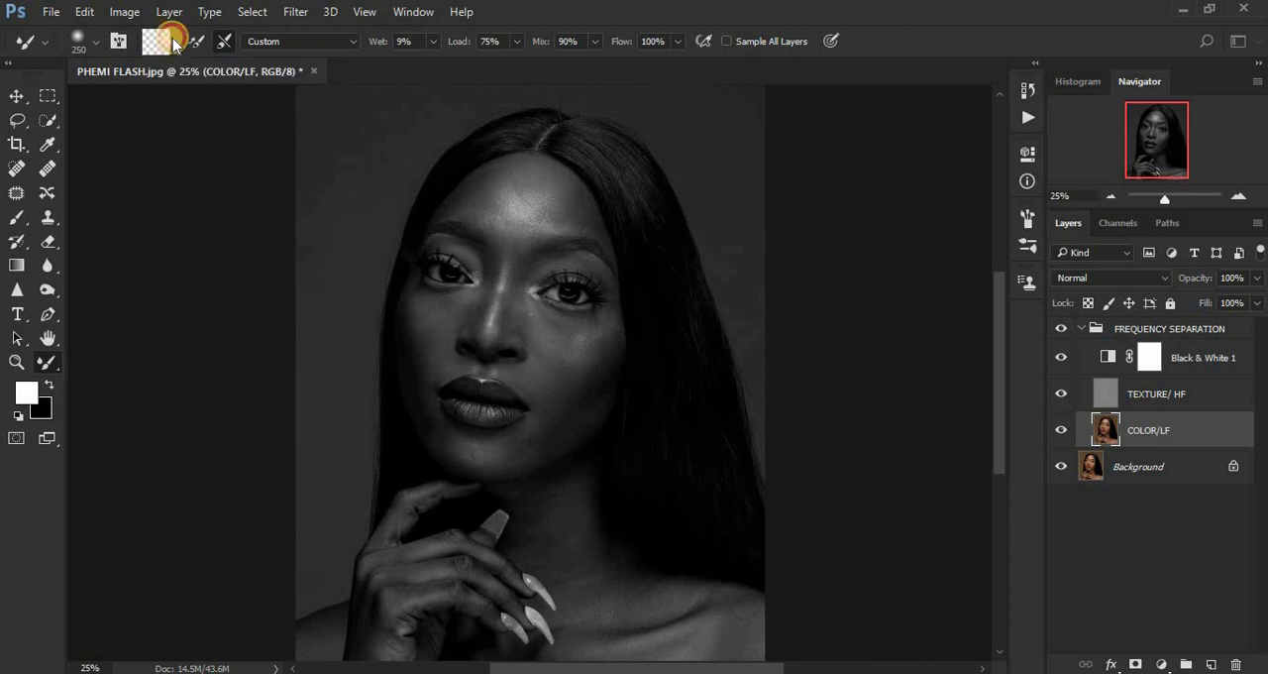
left_click(171, 43)
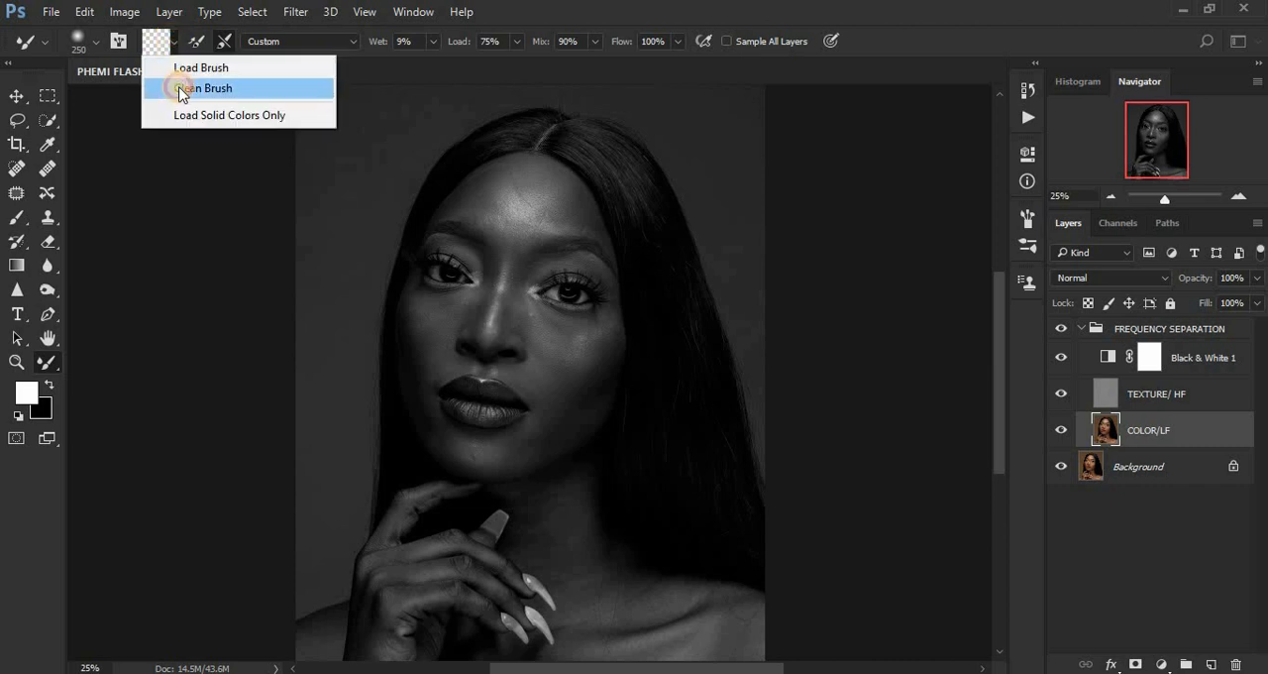
left_click(179, 91)
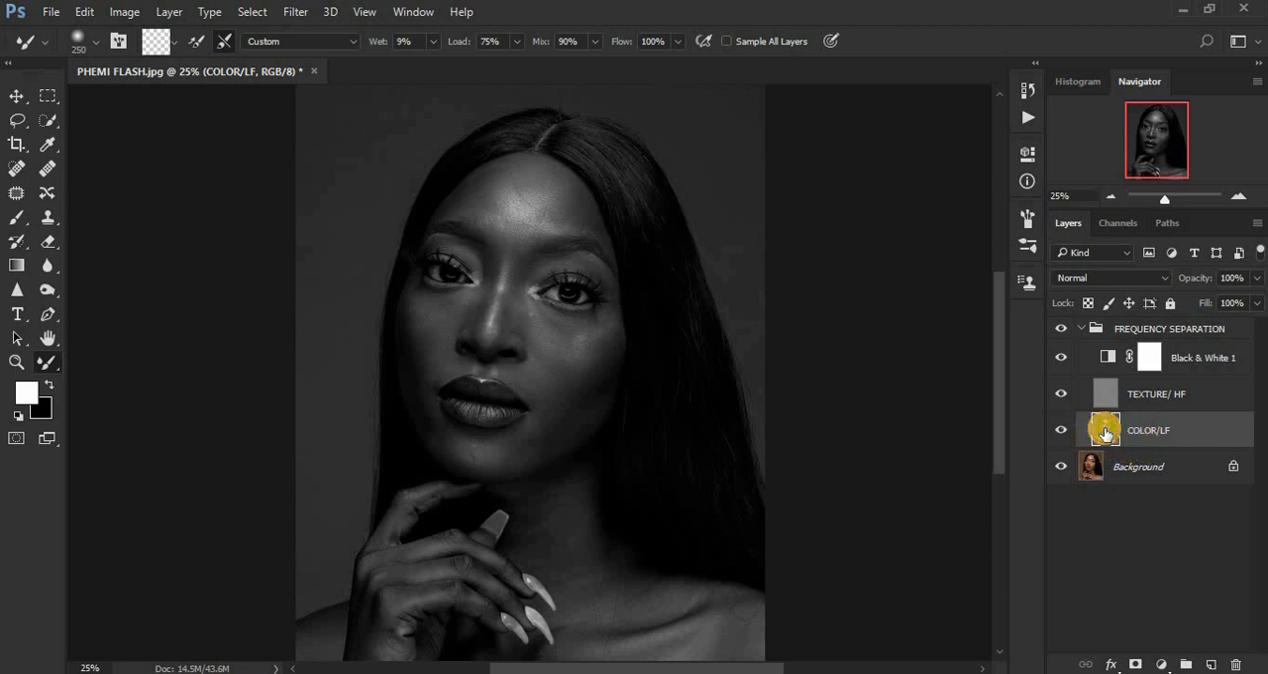
Reduce the Mixer Brush size to 150 and blend the highlights and uneven tones across the forehead on COLOR/LF.
left_click_drag(1106, 433, 585, 345)
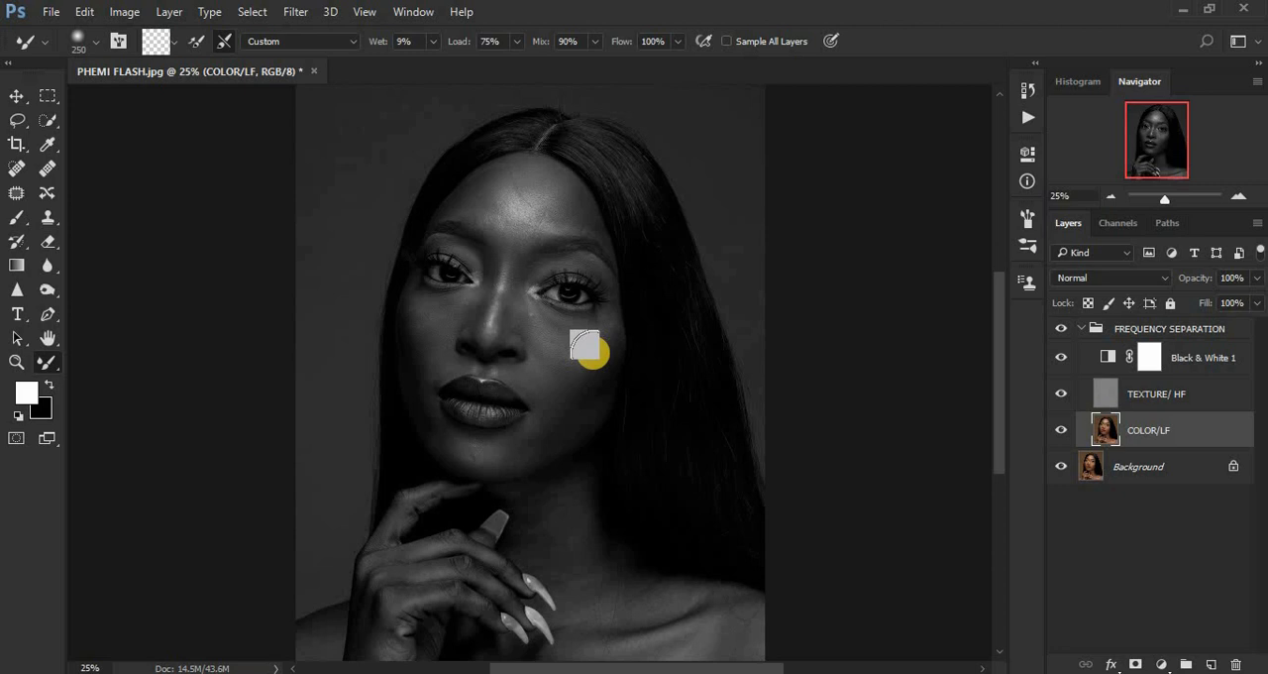
left_click_drag(585, 344, 620, 371)
left_click_drag(619, 372, 509, 247)
key("bracketleft")
key("bracketleft")
key("bracketleft")
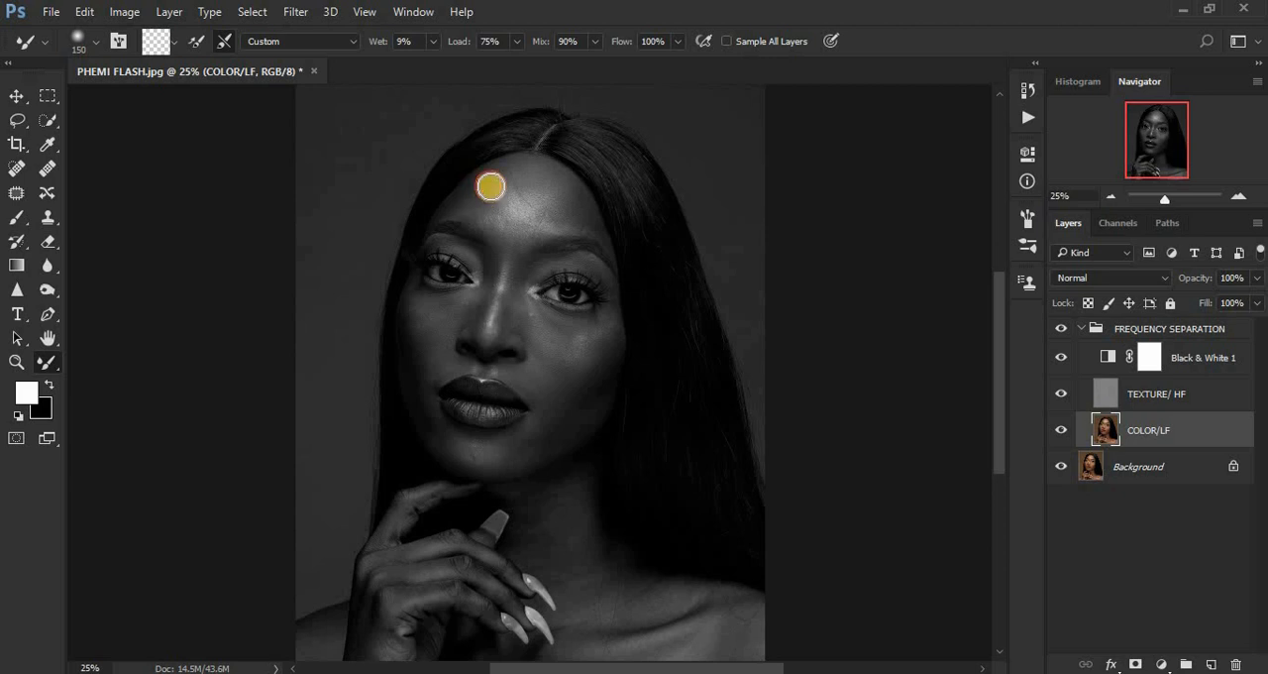
mouse_move(489, 189)
left_mouse_down()
mouse_move(553, 176)
mouse_move(581, 210)
mouse_move(556, 217)
mouse_move(542, 184)
mouse_move(512, 176)
mouse_move(528, 177)
mouse_move(478, 192)
mouse_move(504, 174)
mouse_move(473, 204)
mouse_move(499, 217)
mouse_move(538, 210)
mouse_move(533, 194)
mouse_move(536, 211)
mouse_move(527, 191)
mouse_move(501, 215)
left_mouse_up()
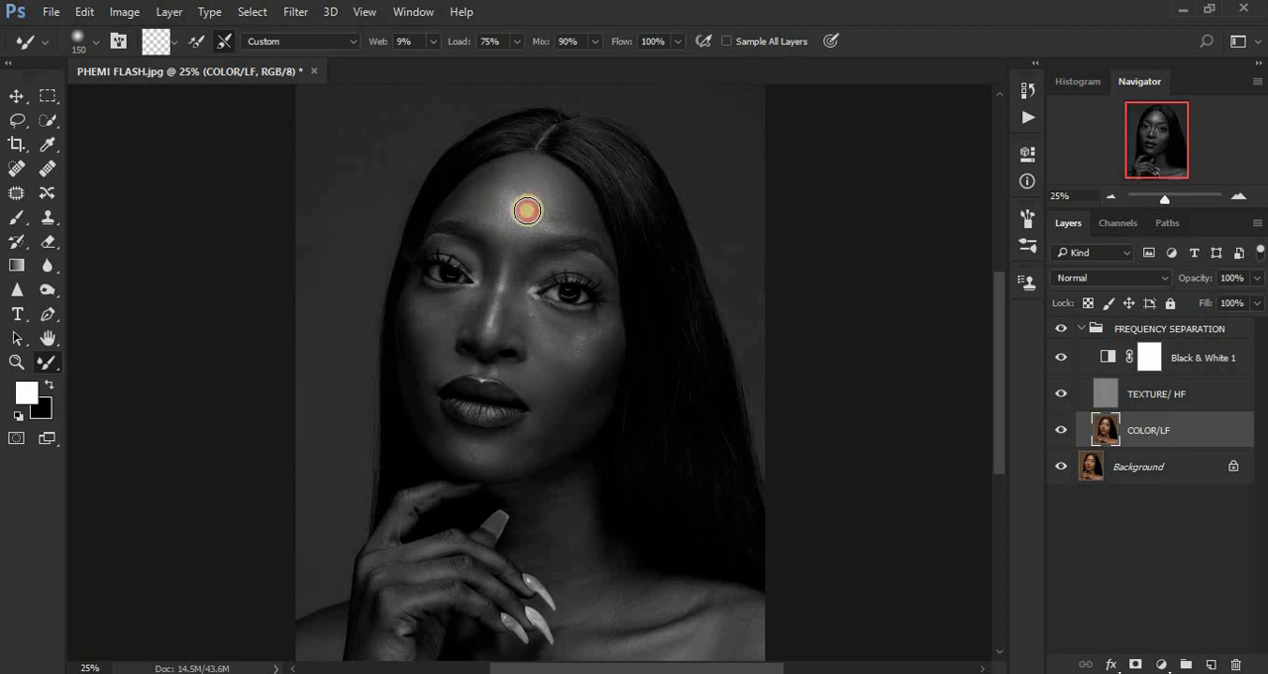
mouse_move(507, 219)
left_mouse_down()
mouse_move(502, 187)
mouse_move(496, 204)
mouse_move(529, 177)
mouse_move(533, 202)
mouse_move(528, 174)
mouse_move(493, 192)
mouse_move(542, 204)
mouse_move(492, 203)
mouse_move(568, 208)
mouse_move(553, 183)
mouse_move(571, 201)
mouse_move(562, 193)
mouse_move(534, 227)
mouse_move(543, 219)
mouse_move(505, 226)
mouse_move(474, 206)
mouse_move(500, 174)
mouse_move(563, 190)
left_mouse_up()
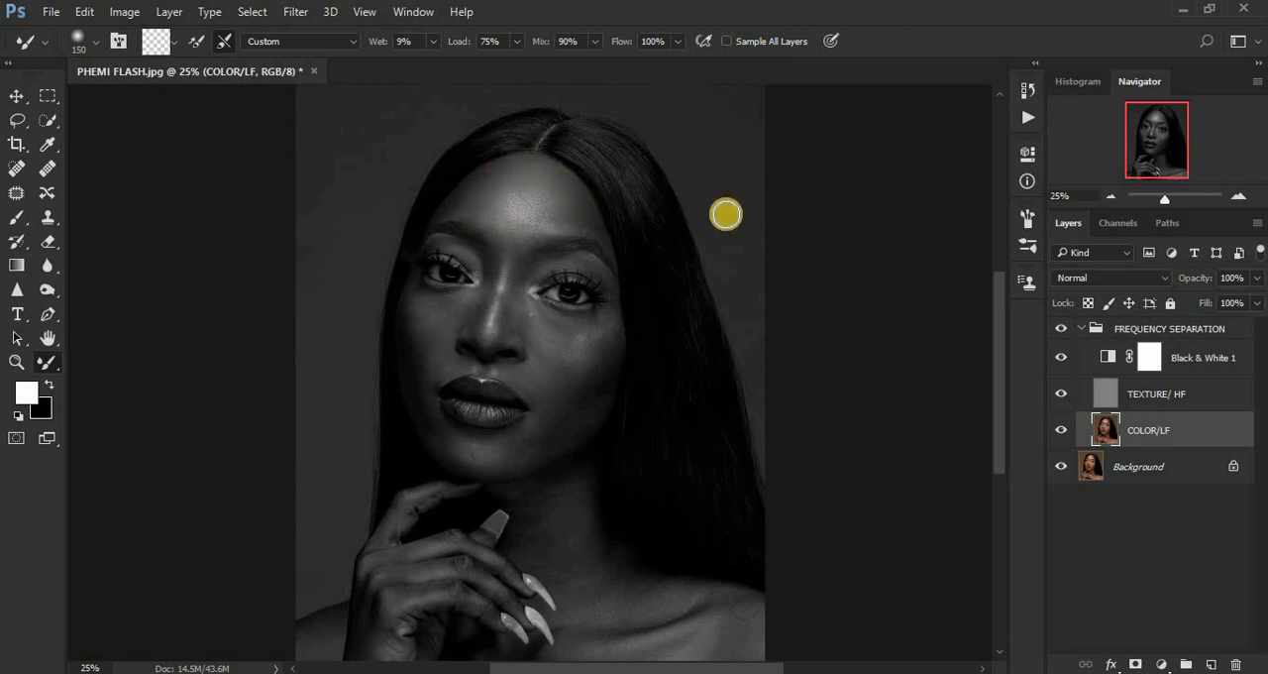
Compare the portrait in color with the FREQUENCY SEPARATION group hidden and shown, leaving the Black & White 1 layer visible.
left_click(1061, 358)
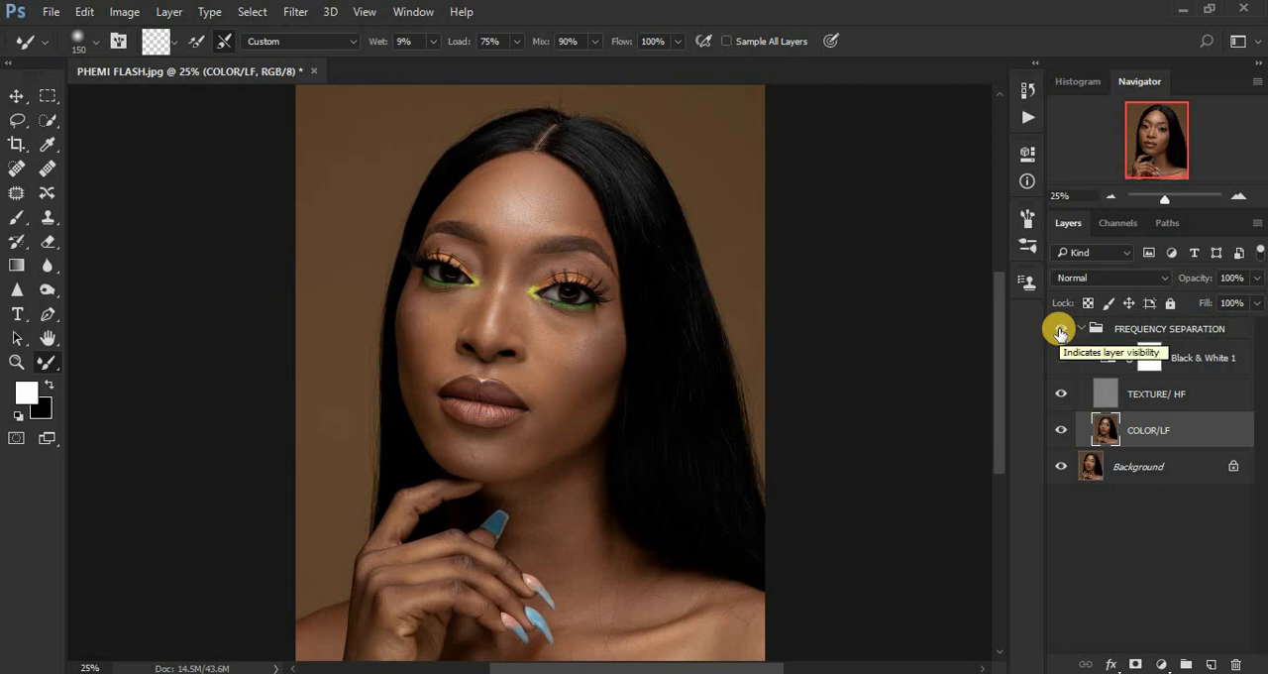
left_click(1060, 331)
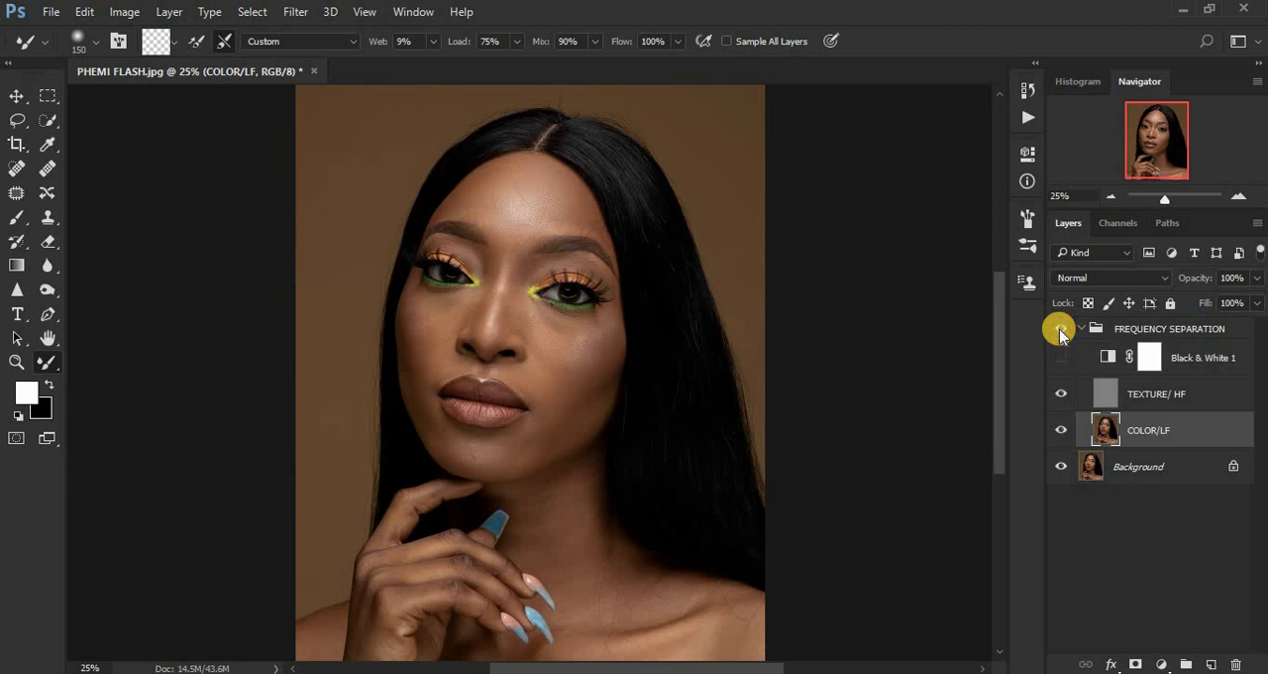
left_click(1060, 330)
left_click(1060, 357)
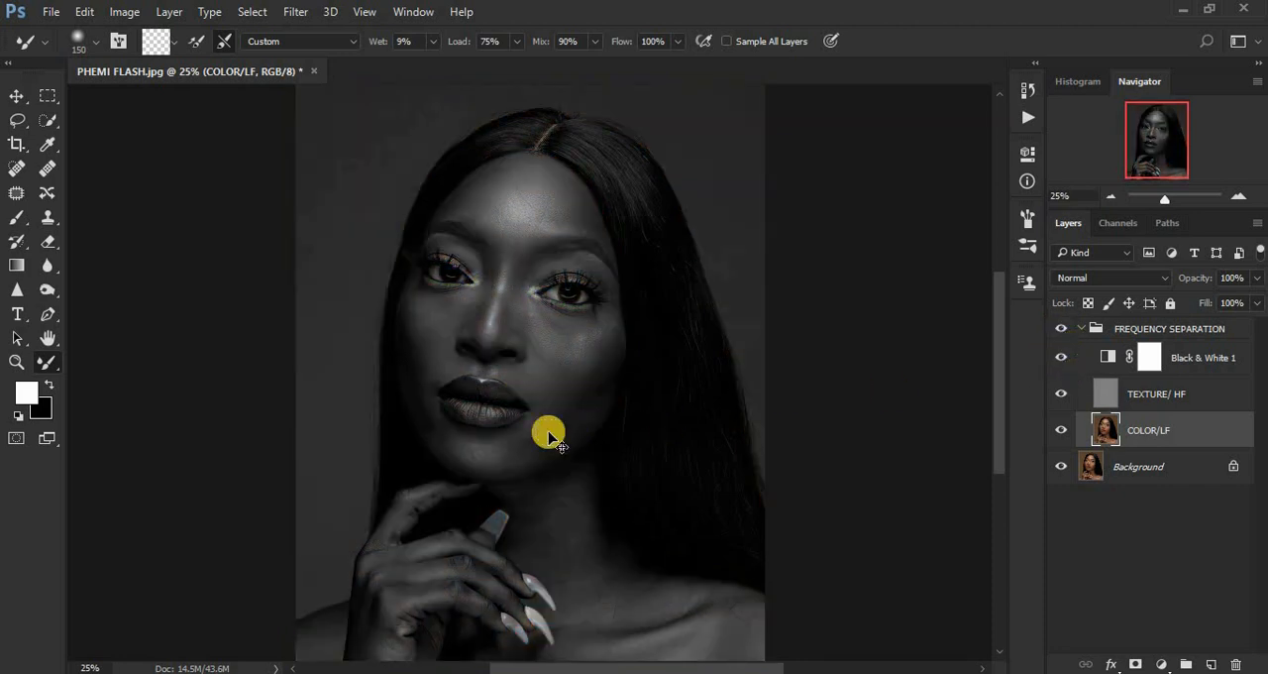
Blend the skin under the left-hand eye and on the left-hand cheek with the Mixer Brush at size 150.
key("ctrl+plus")
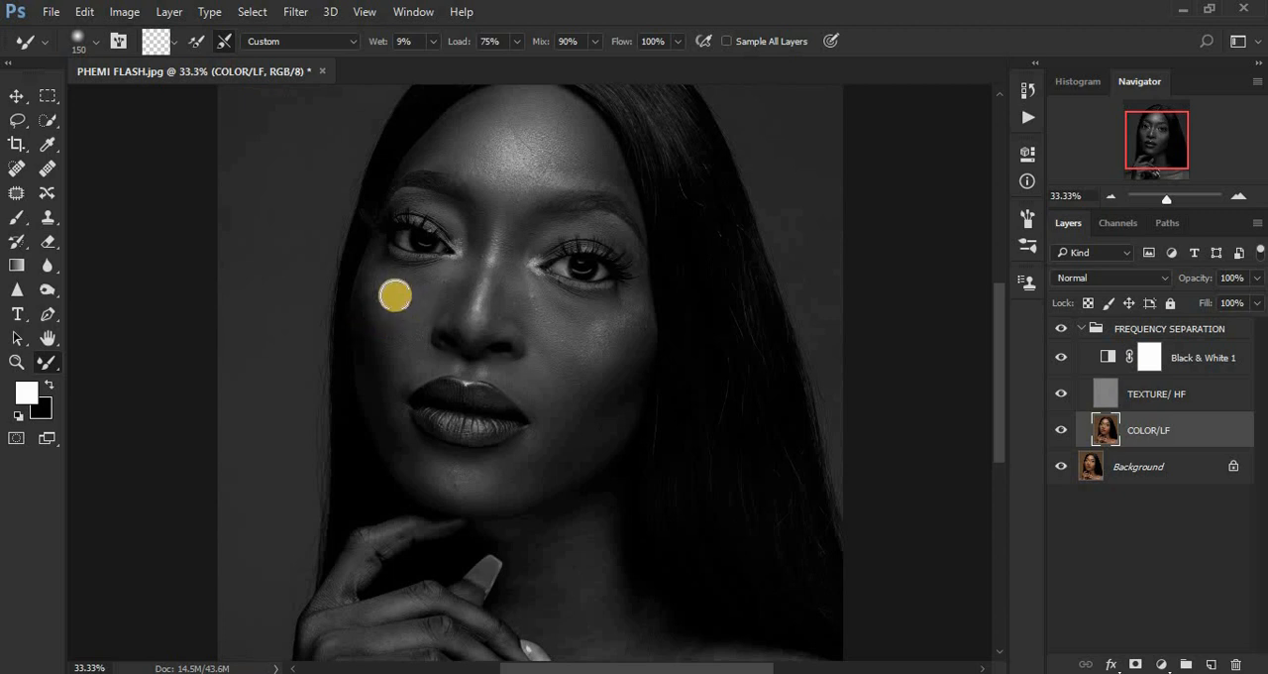
mouse_move(382, 278)
left_mouse_down()
mouse_move(429, 281)
mouse_move(388, 291)
mouse_move(416, 291)
mouse_move(445, 270)
mouse_move(383, 305)
mouse_move(385, 339)
mouse_move(376, 305)
mouse_move(377, 357)
left_mouse_up()
left_click_drag(368, 260, 390, 272)
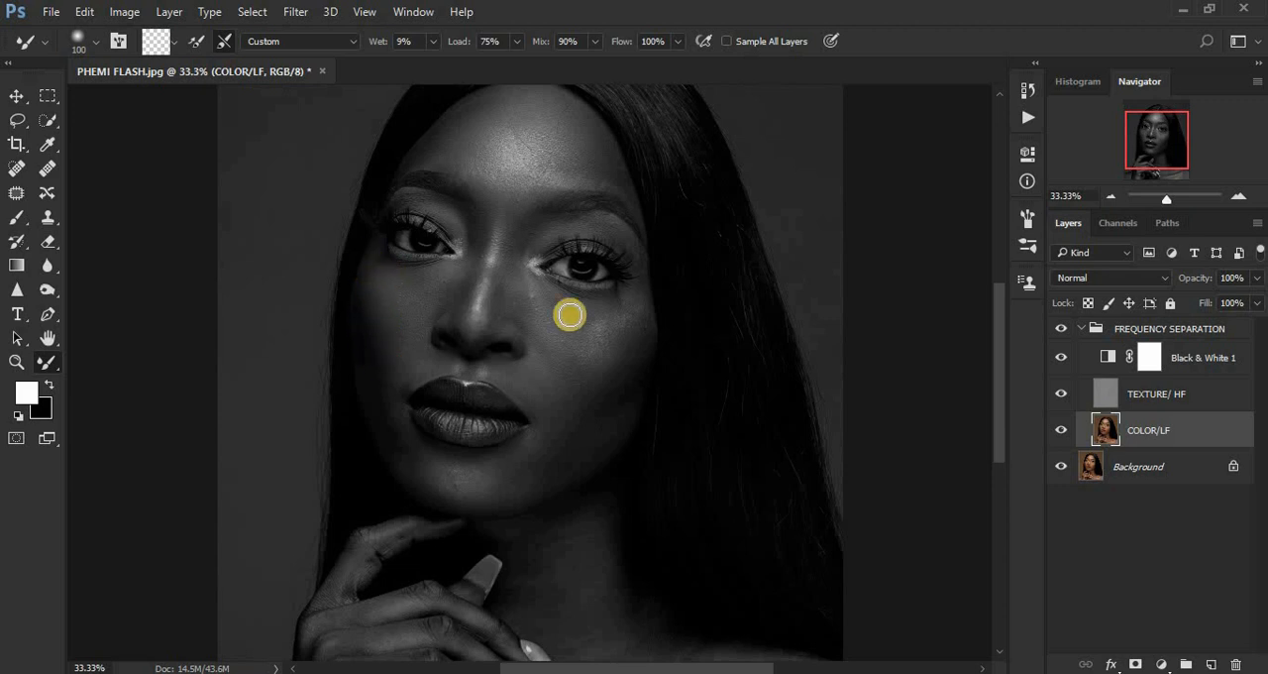
Smooth the bridge and sides of the nose up to between the eyebrows with the Mixer Brush at size 100.
left_click_drag(509, 230, 501, 301)
left_click_drag(504, 255, 500, 306)
mouse_move(511, 236)
left_mouse_down()
mouse_move(490, 326)
mouse_move(504, 295)
mouse_move(496, 311)
left_mouse_up()
left_click_drag(510, 241, 494, 275)
left_click_drag(480, 221, 469, 294)
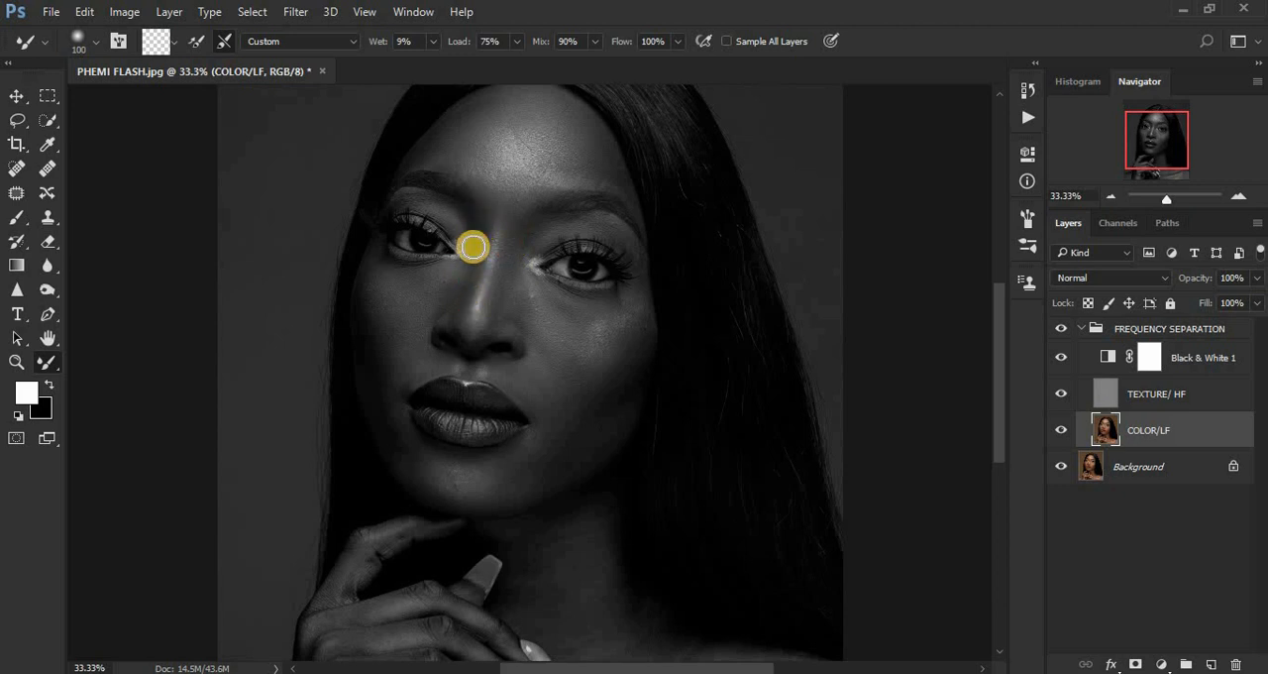
left_click_drag(474, 246, 463, 303)
left_click_drag(469, 262, 455, 318)
mouse_move(472, 253)
left_mouse_down()
mouse_move(468, 302)
mouse_move(474, 281)
left_mouse_up()
left_click_drag(475, 227, 475, 259)
left_click_drag(503, 209, 521, 212)
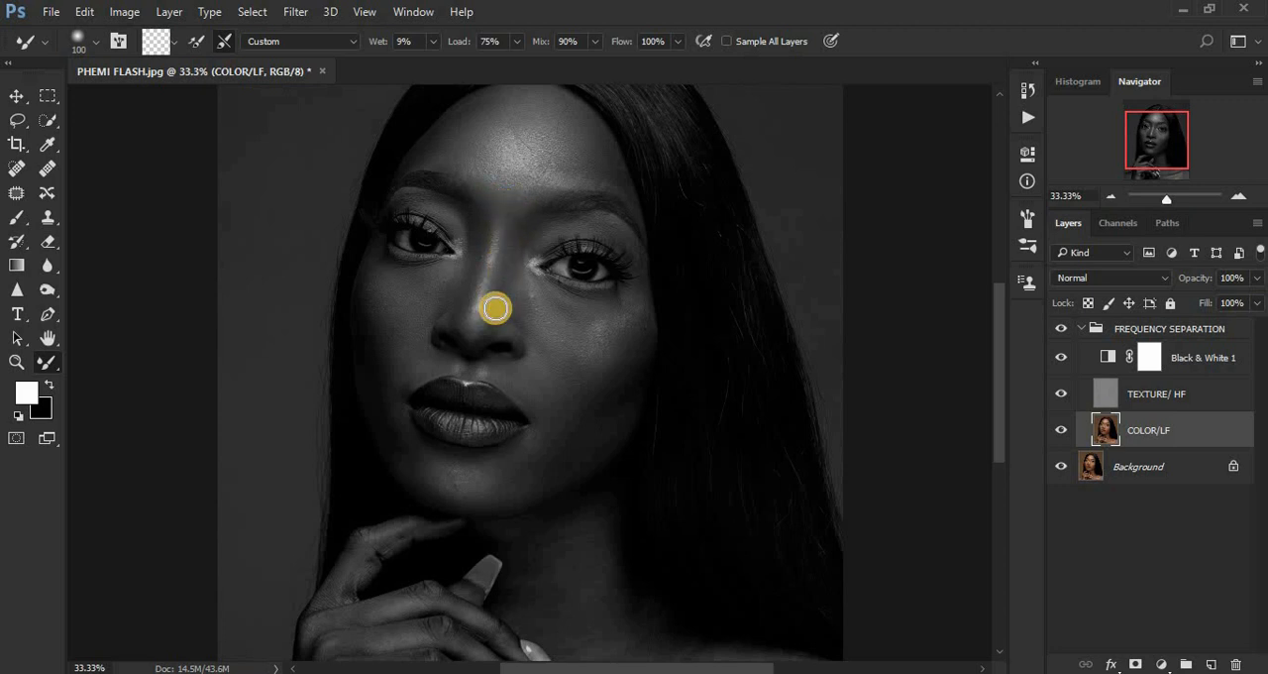
mouse_move(486, 321)
left_mouse_down()
mouse_move(494, 268)
mouse_move(499, 291)
mouse_move(518, 234)
mouse_move(508, 324)
mouse_move(508, 280)
left_mouse_up()
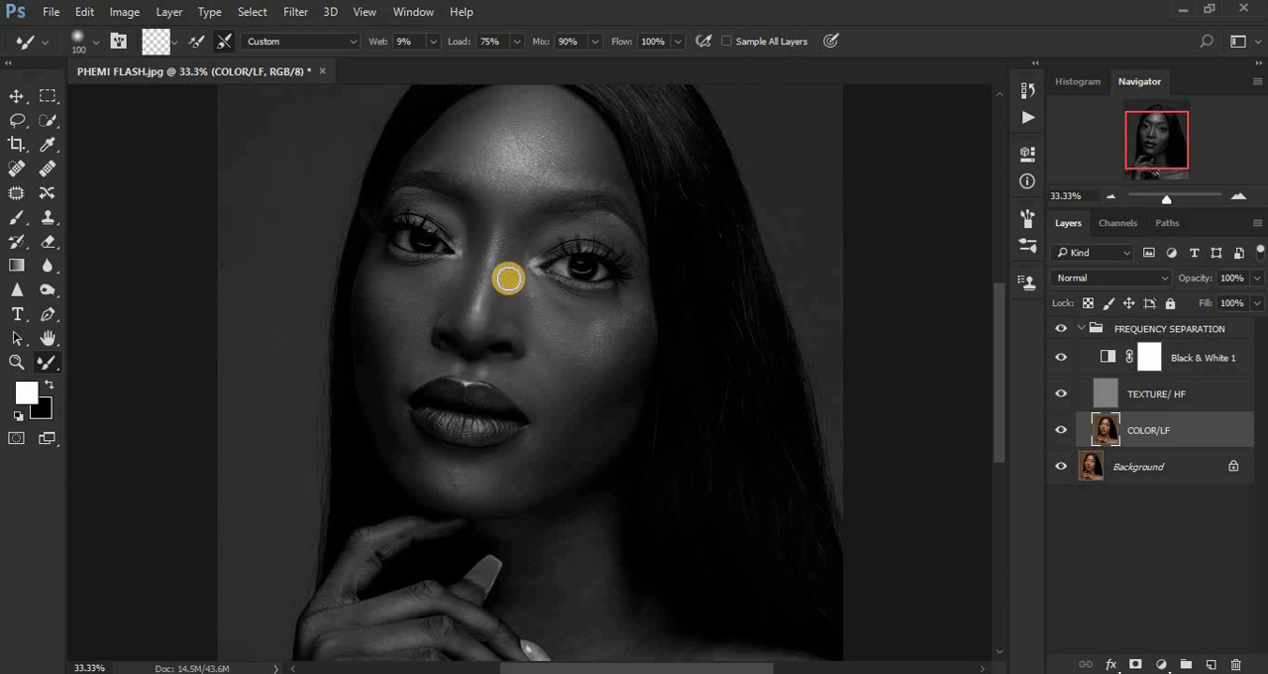
Blend the skin above the right-hand eyebrow and the right-hand cheek down to the jaw, using brush sizes 100 and 150.
left_click_drag(552, 172, 614, 178)
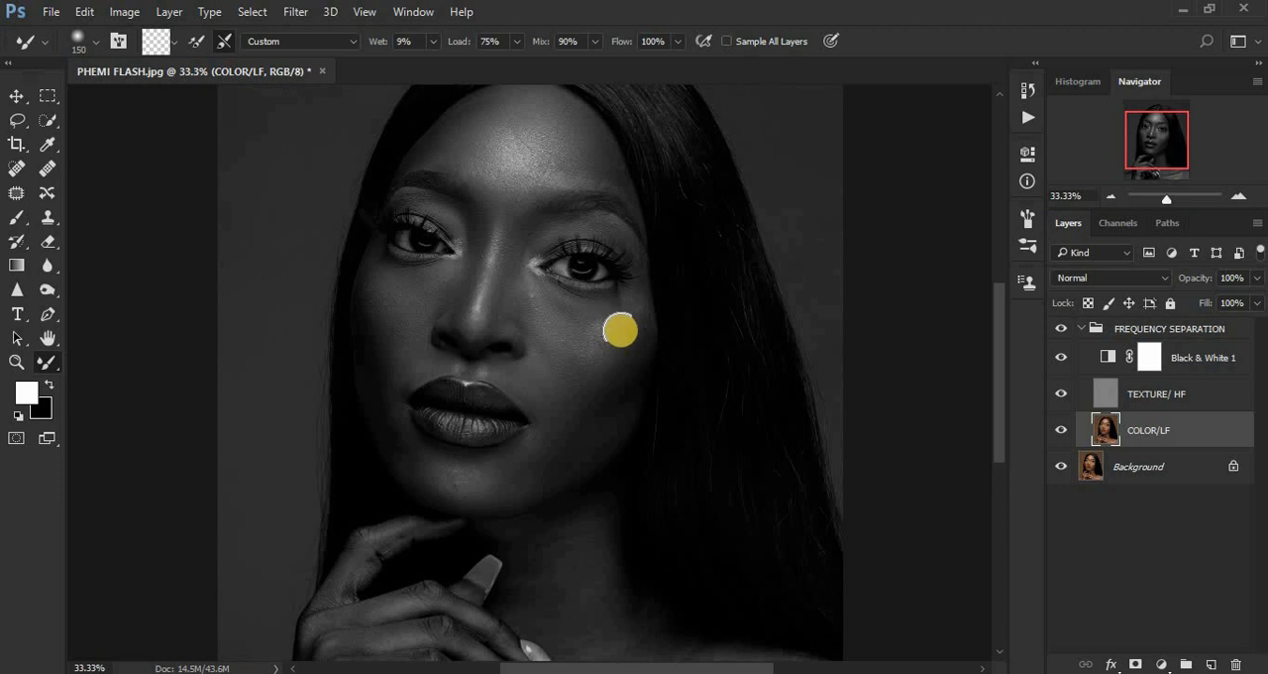
mouse_move(624, 330)
left_mouse_down()
mouse_move(612, 373)
mouse_move(630, 324)
mouse_move(598, 343)
mouse_move(625, 303)
mouse_move(609, 337)
left_mouse_up()
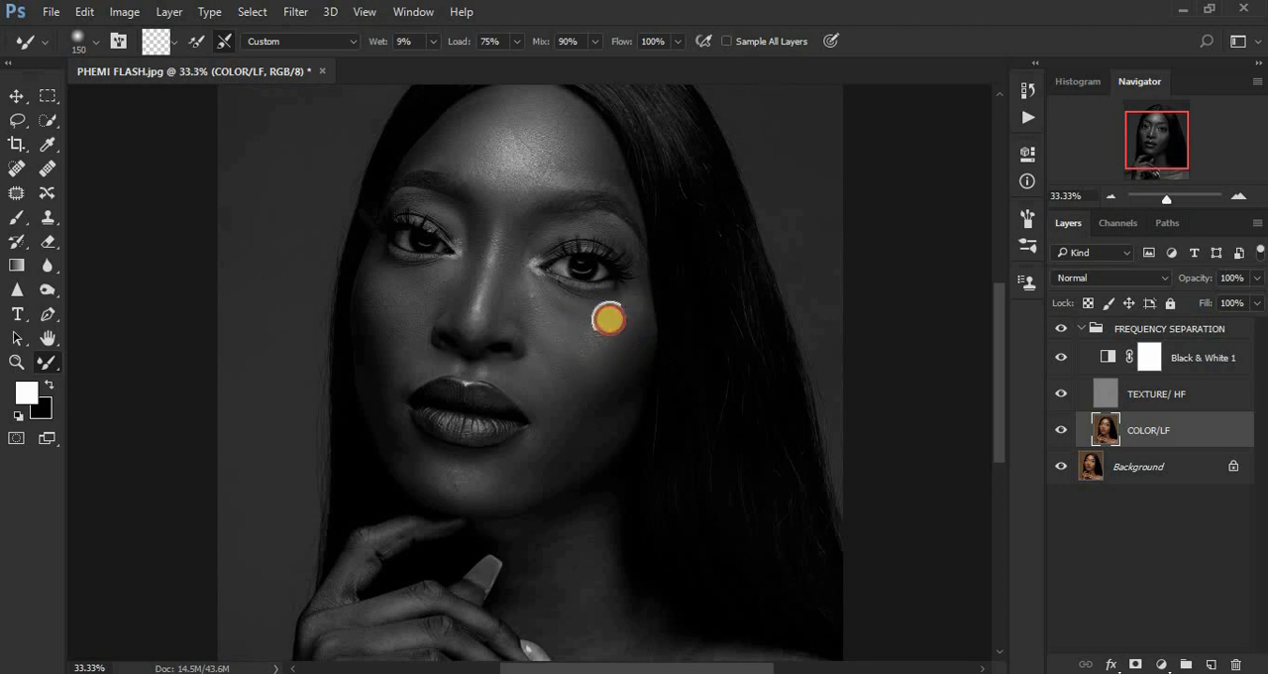
mouse_move(588, 316)
left_mouse_down()
mouse_move(510, 309)
mouse_move(582, 315)
mouse_move(632, 292)
mouse_move(584, 371)
left_mouse_up()
mouse_move(628, 324)
left_mouse_down()
mouse_move(622, 369)
mouse_move(640, 322)
mouse_move(614, 351)
mouse_move(612, 362)
mouse_move(630, 325)
mouse_move(607, 402)
mouse_move(623, 374)
mouse_move(621, 407)
left_mouse_up()
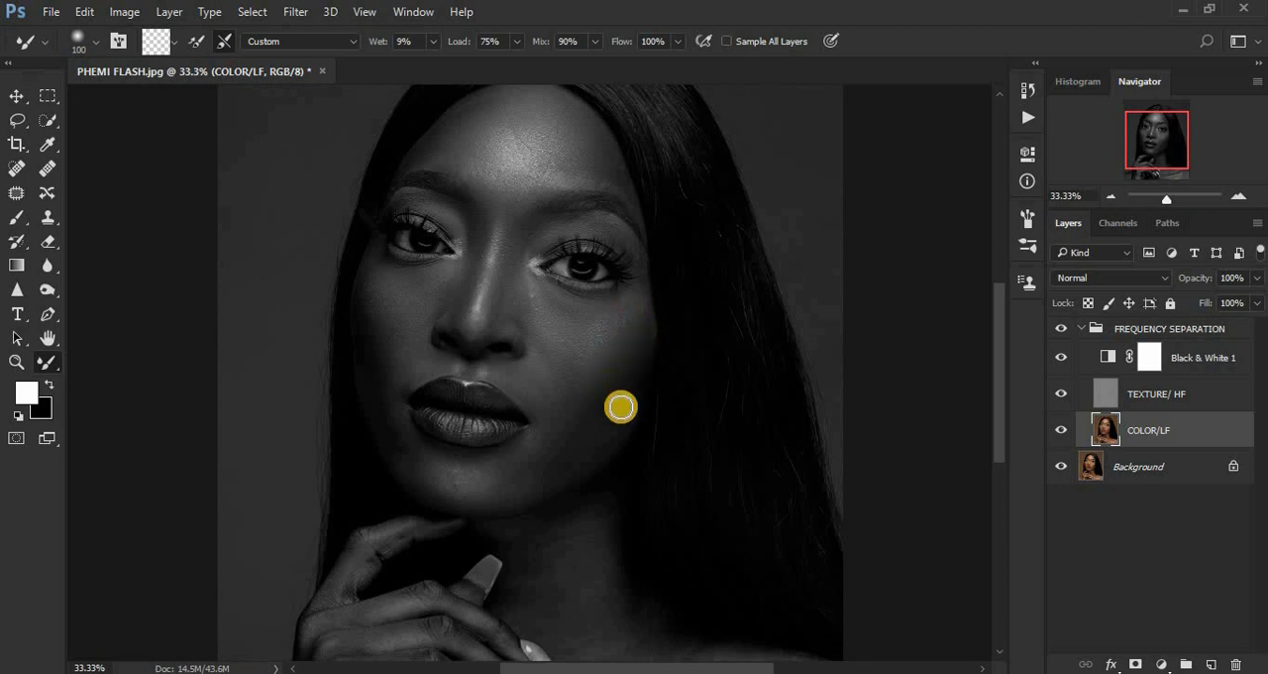
left_click_drag(596, 448, 576, 461)
mouse_move(618, 427)
left_mouse_down()
mouse_move(546, 462)
mouse_move(584, 448)
mouse_move(544, 452)
mouse_move(555, 439)
mouse_move(573, 453)
mouse_move(603, 427)
mouse_move(498, 482)
mouse_move(450, 479)
mouse_move(532, 473)
mouse_move(544, 445)
mouse_move(538, 462)
mouse_move(570, 442)
mouse_move(546, 456)
mouse_move(555, 425)
left_mouse_up()
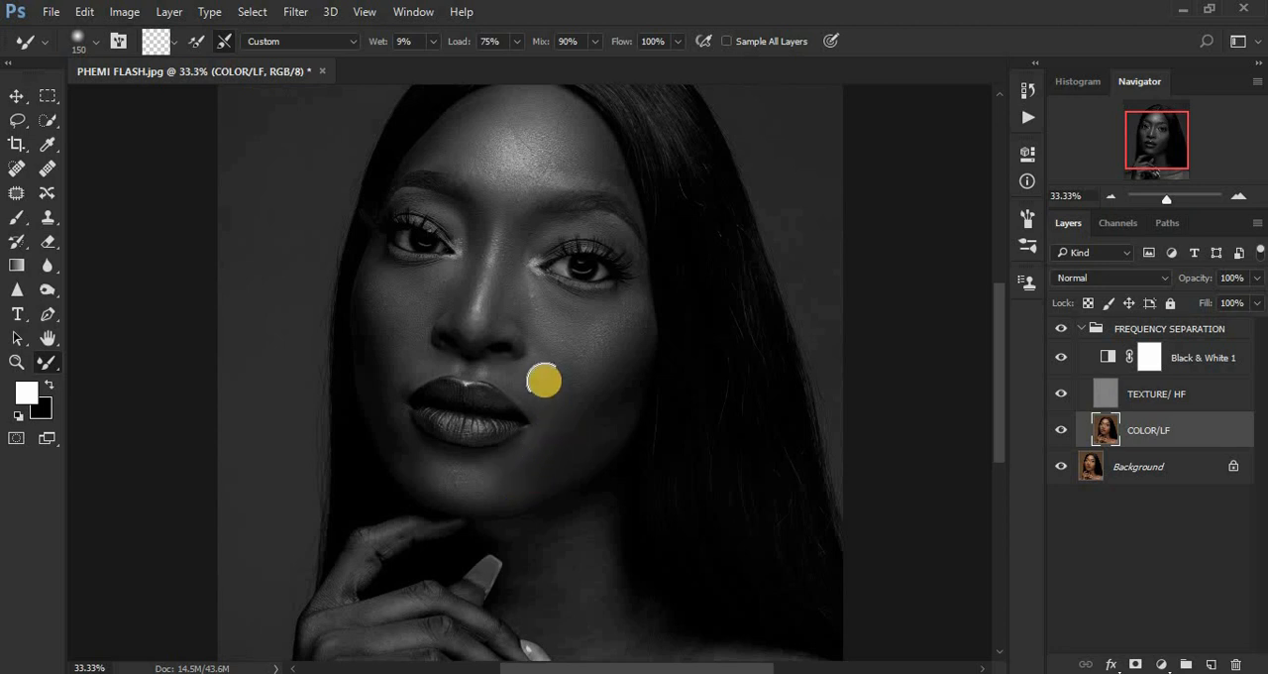
mouse_move(545, 380)
left_mouse_down()
mouse_move(519, 376)
mouse_move(541, 387)
mouse_move(535, 370)
left_mouse_up()
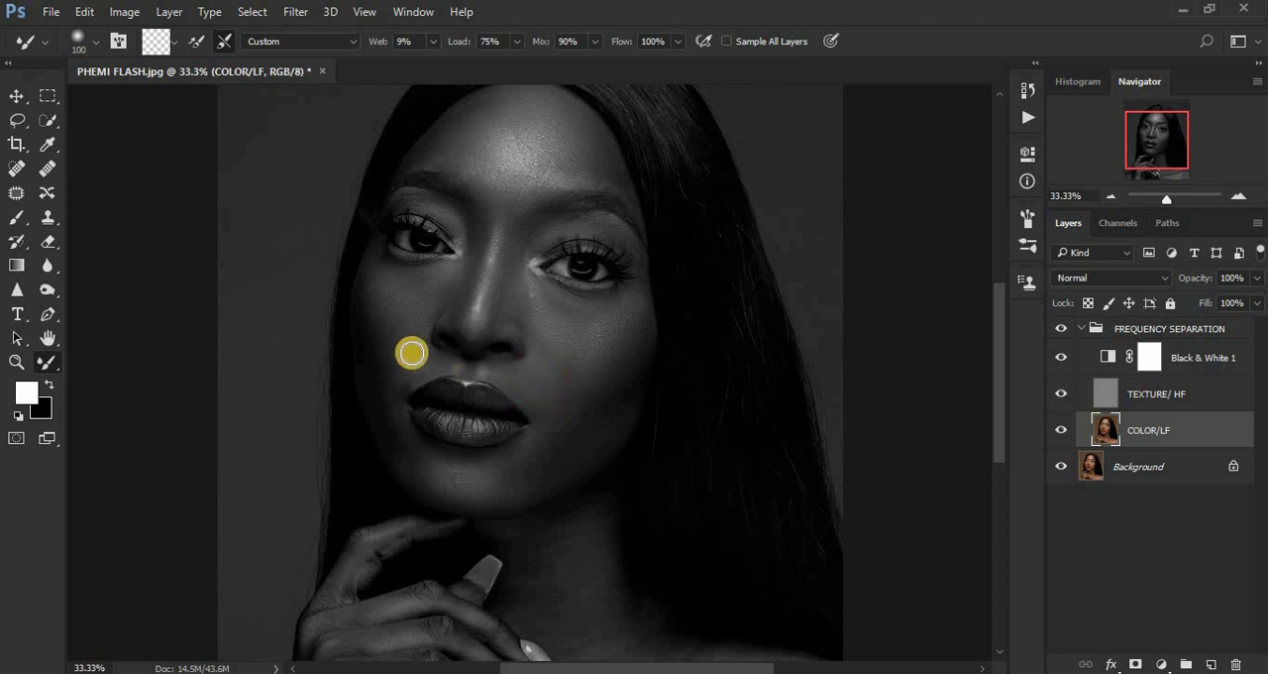
Smooth the outer left-hand cheek at brush size 100 and check it in color with Black & White 1 temporarily hidden.
mouse_move(371, 303)
left_mouse_down()
mouse_move(377, 342)
mouse_move(367, 293)
mouse_move(371, 318)
mouse_move(371, 283)
mouse_move(385, 316)
mouse_move(376, 271)
mouse_move(392, 271)
mouse_move(369, 315)
mouse_move(378, 370)
mouse_move(361, 298)
mouse_move(368, 313)
mouse_move(370, 262)
mouse_move(388, 426)
mouse_move(380, 386)
left_mouse_up()
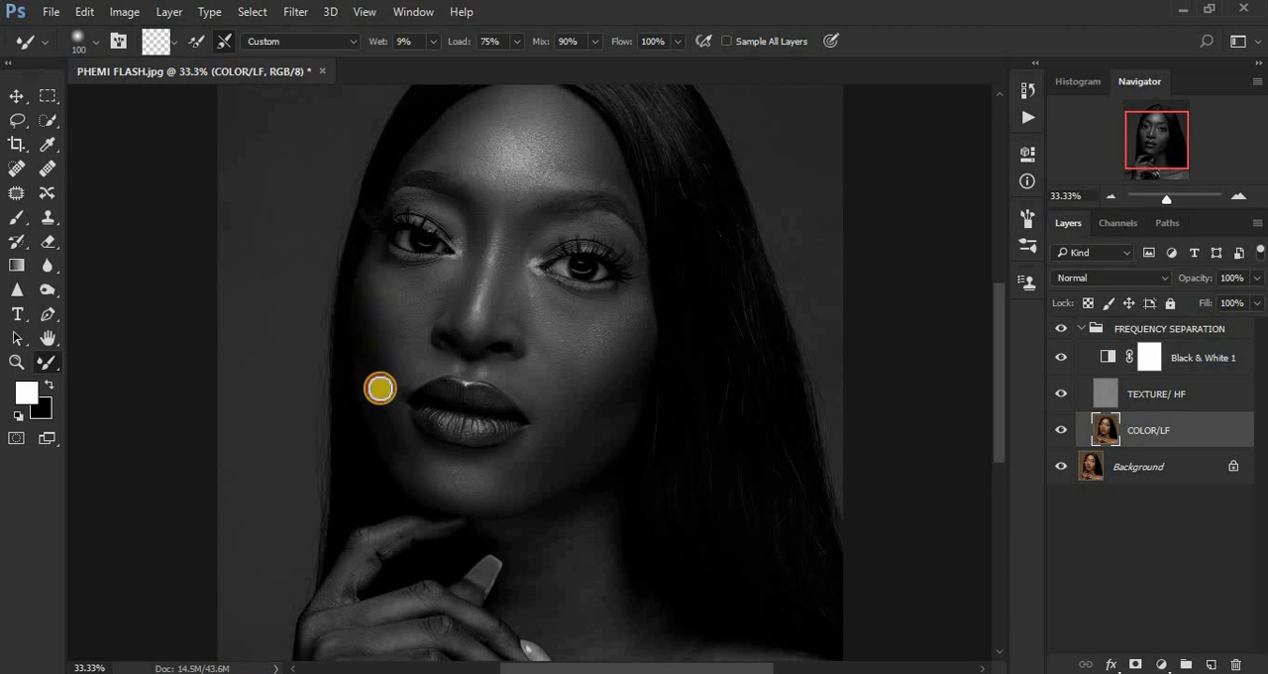
left_click(1062, 358)
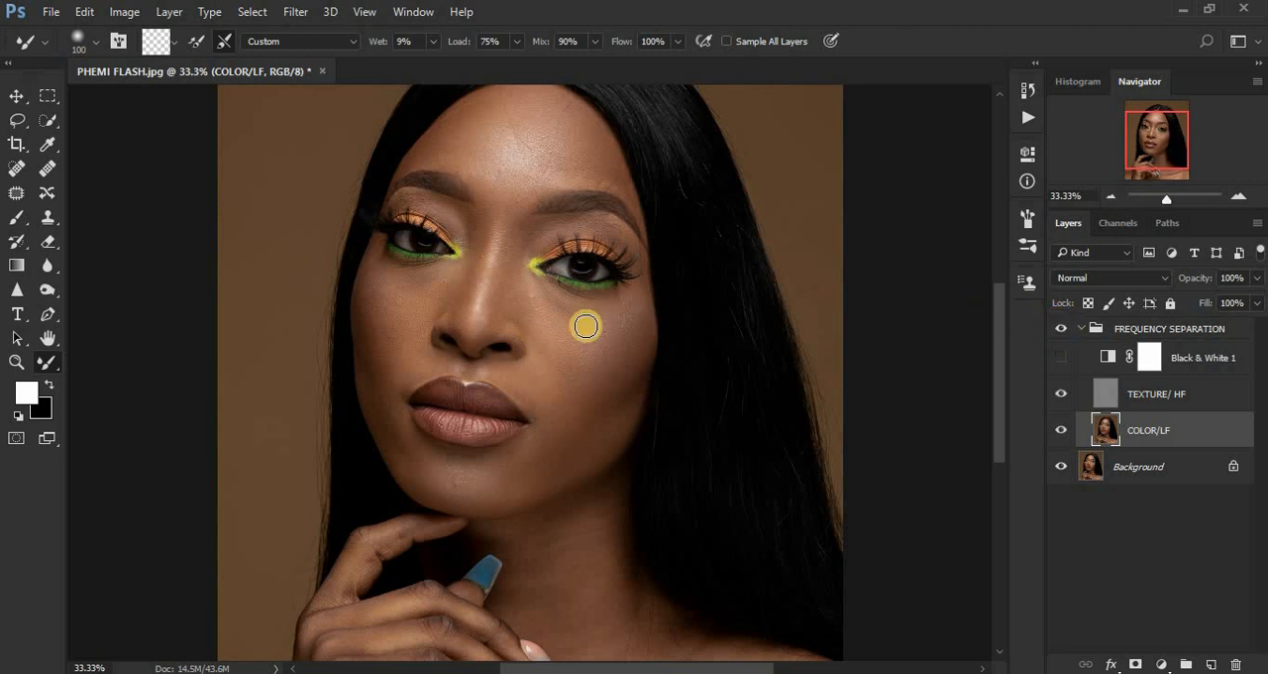
left_click(1062, 355)
Blend the lower left-hand cheek, the corners of the mouth and the chin with the Mixer Brush at size 100.
mouse_move(369, 351)
left_mouse_down()
mouse_move(374, 346)
mouse_move(383, 390)
mouse_move(367, 365)
mouse_move(407, 461)
mouse_move(381, 372)
mouse_move(398, 364)
mouse_move(384, 400)
left_mouse_up()
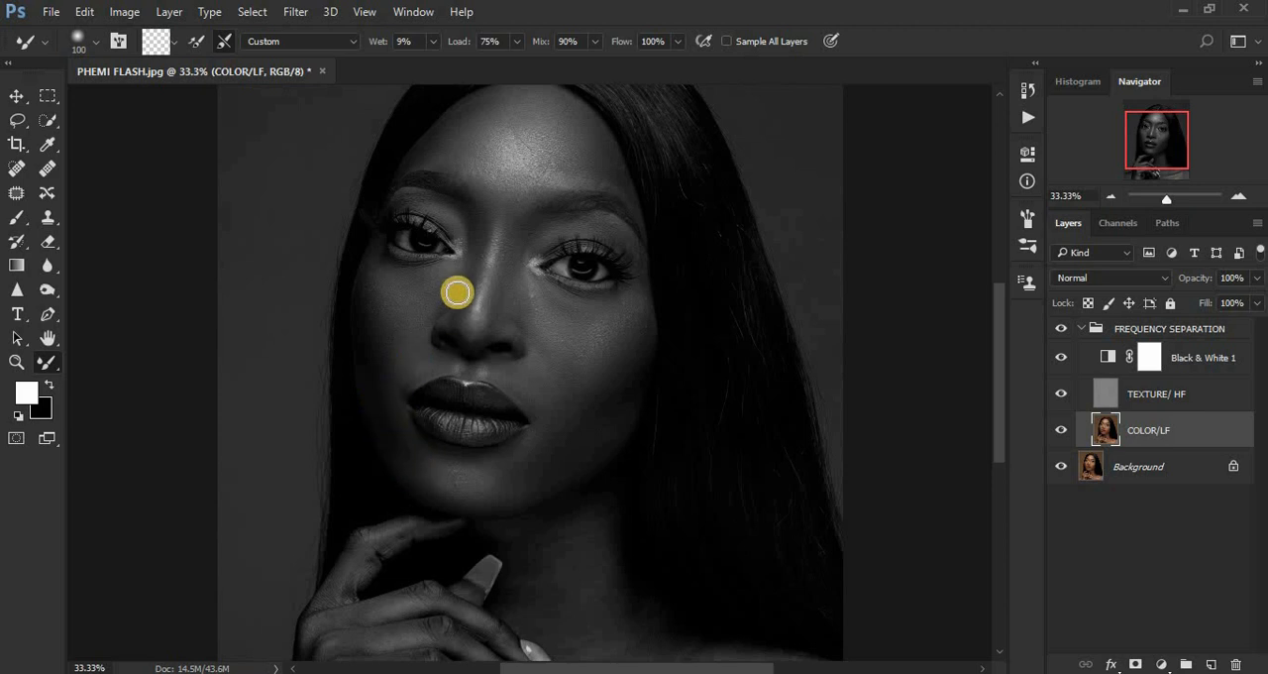
left_click_drag(517, 379, 533, 404)
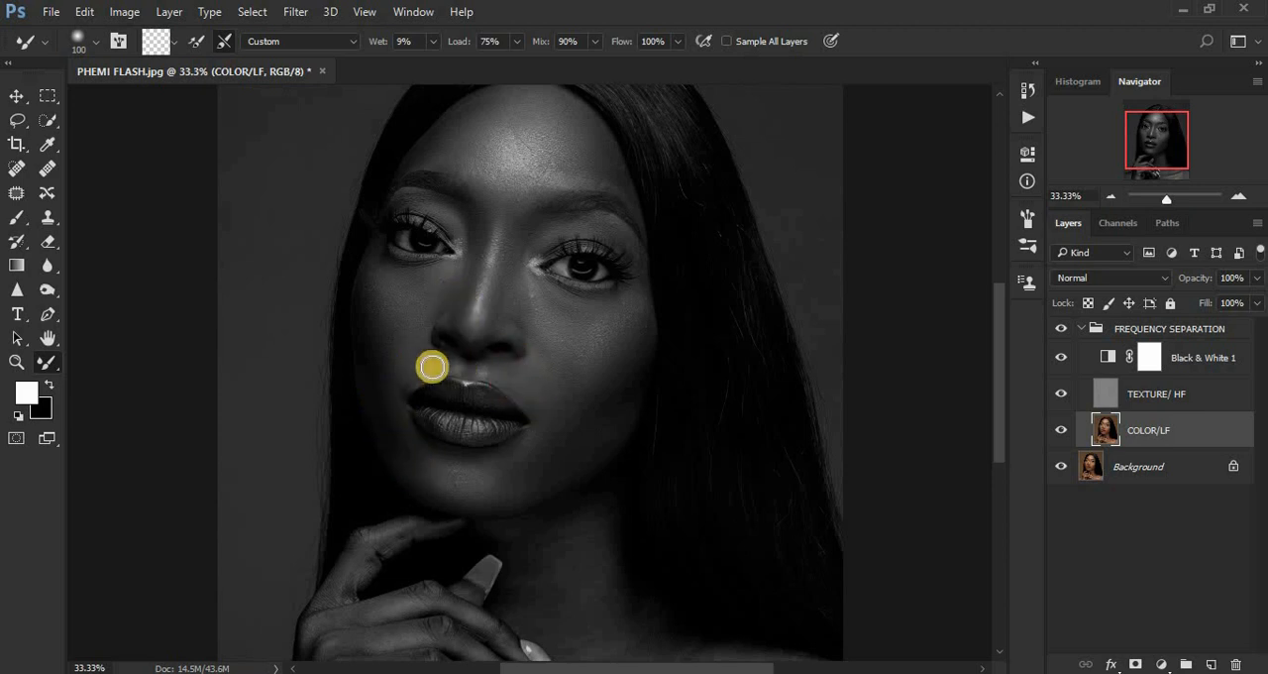
mouse_move(426, 369)
left_mouse_down()
mouse_move(399, 400)
mouse_move(386, 344)
mouse_move(408, 401)
left_mouse_up()
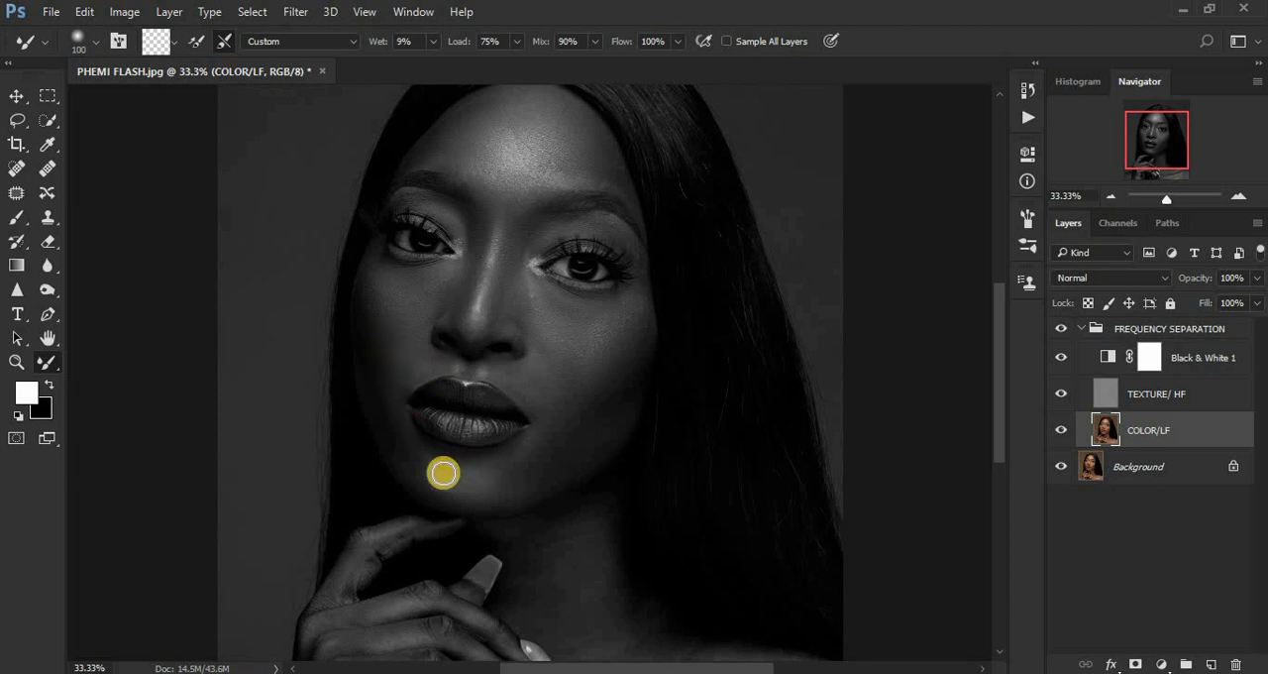
mouse_move(444, 478)
left_mouse_down()
mouse_move(492, 484)
mouse_move(540, 462)
mouse_move(547, 437)
mouse_move(537, 460)
mouse_move(591, 445)
mouse_move(616, 410)
mouse_move(564, 389)
left_mouse_up()
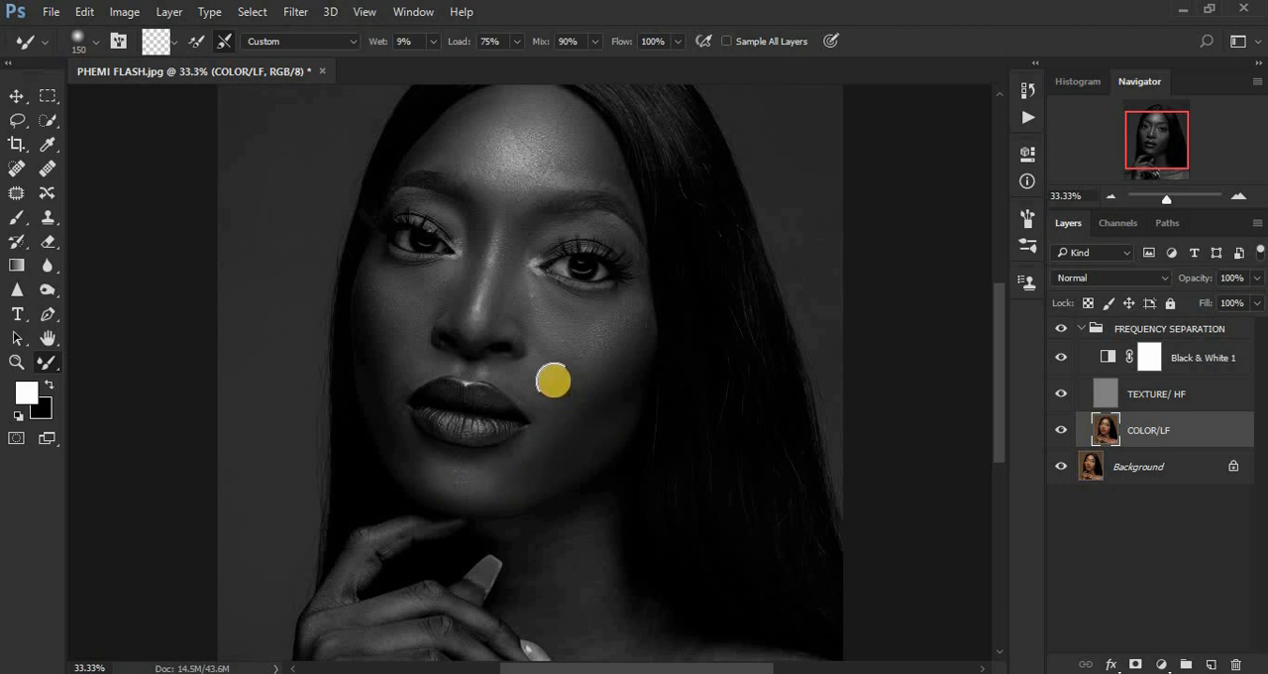
Refine the skin under the right-hand eye at brush size 150, and the nose and surrounding face at size 100.
left_click_drag(582, 310, 547, 287)
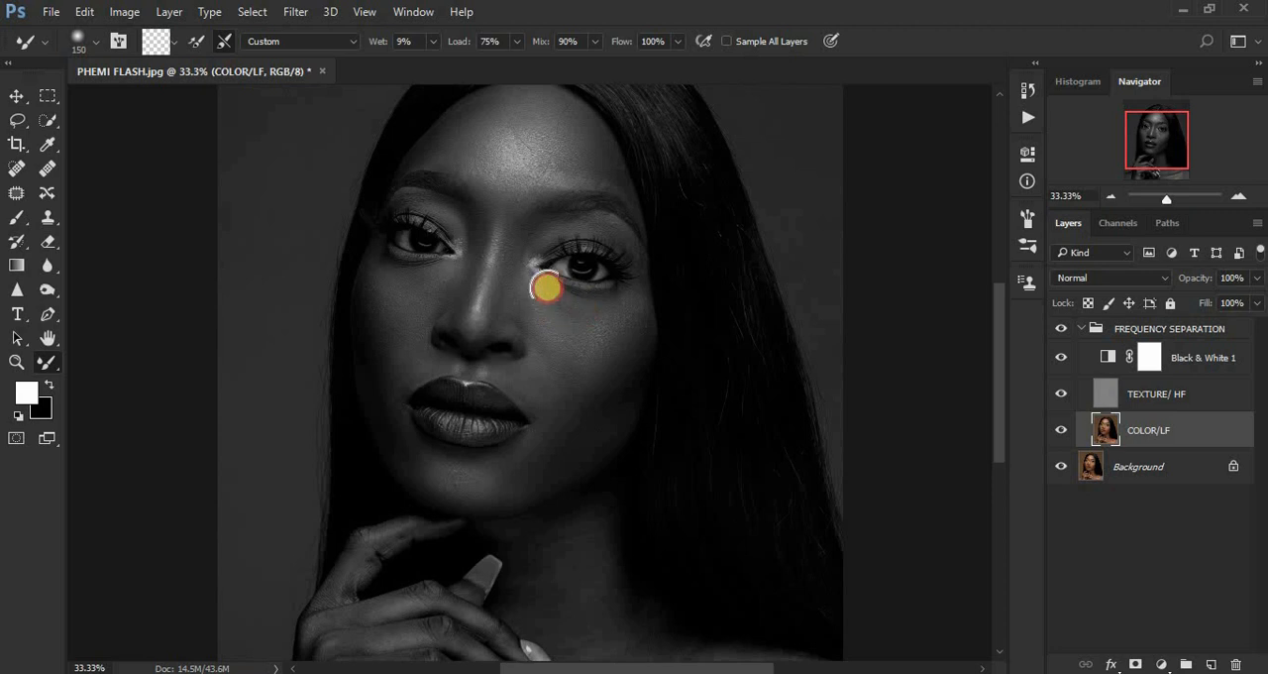
mouse_move(525, 181)
left_mouse_down()
mouse_move(509, 182)
mouse_move(521, 178)
left_mouse_up()
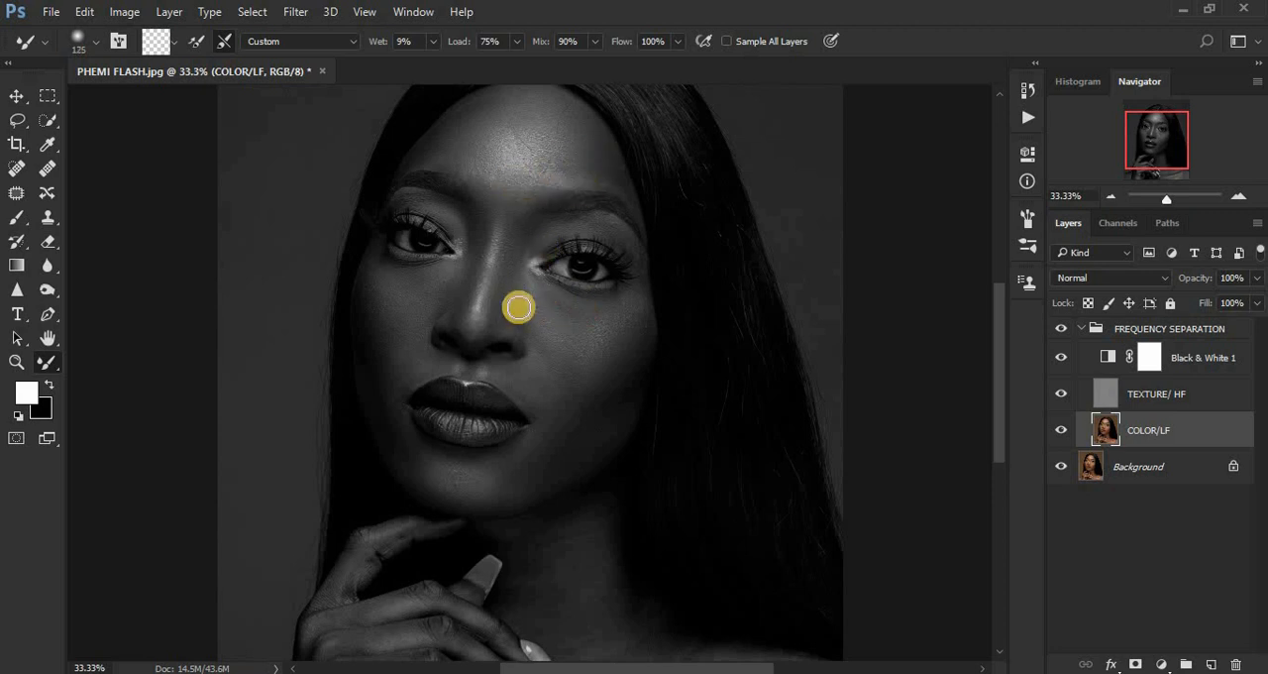
key("bracketleft")
mouse_move(495, 352)
left_mouse_down()
mouse_move(531, 393)
mouse_move(509, 339)
left_mouse_up()
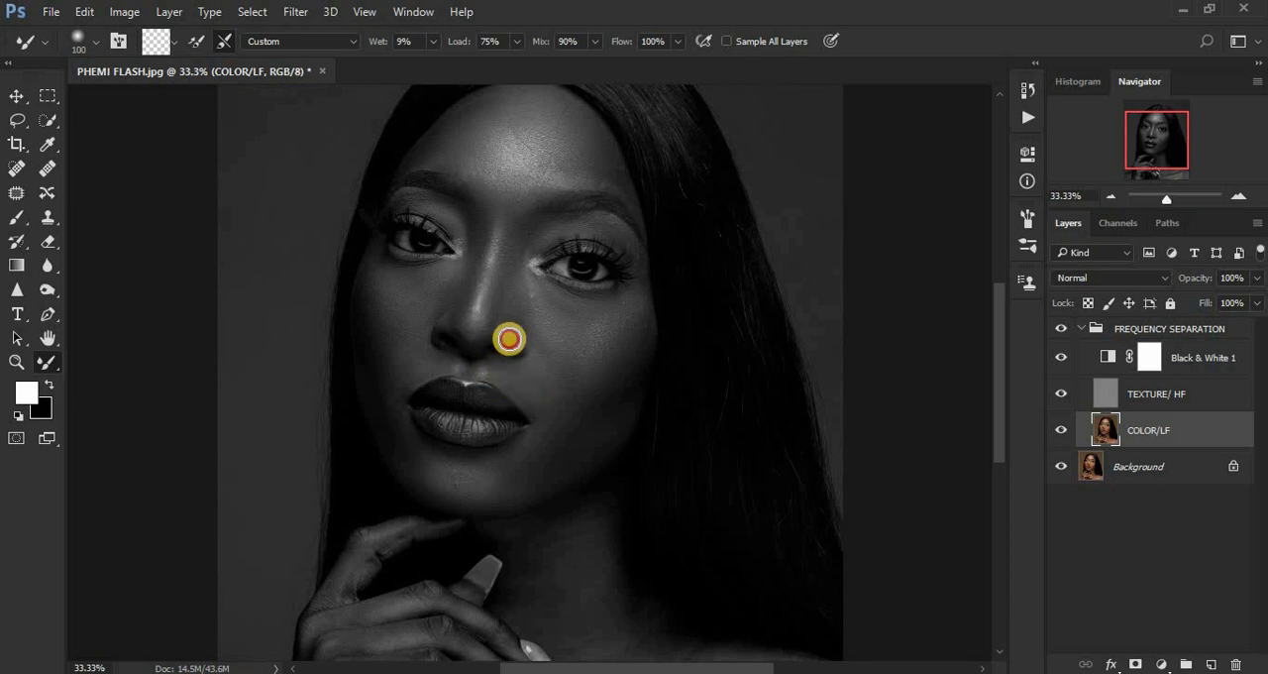
mouse_move(488, 317)
left_mouse_down()
mouse_move(499, 277)
mouse_move(489, 312)
left_mouse_up()
mouse_move(495, 235)
left_mouse_down()
mouse_move(478, 326)
mouse_move(472, 254)
mouse_move(465, 300)
mouse_move(466, 274)
mouse_move(457, 292)
mouse_move(454, 270)
mouse_move(378, 268)
mouse_move(399, 274)
mouse_move(381, 270)
mouse_move(371, 333)
left_mouse_up()
mouse_move(389, 411)
left_mouse_down()
mouse_move(405, 454)
mouse_move(457, 495)
mouse_move(527, 455)
mouse_move(510, 457)
mouse_move(536, 427)
mouse_move(529, 366)
left_mouse_up()
mouse_move(509, 267)
left_mouse_down()
mouse_move(502, 314)
mouse_move(507, 286)
left_mouse_up()
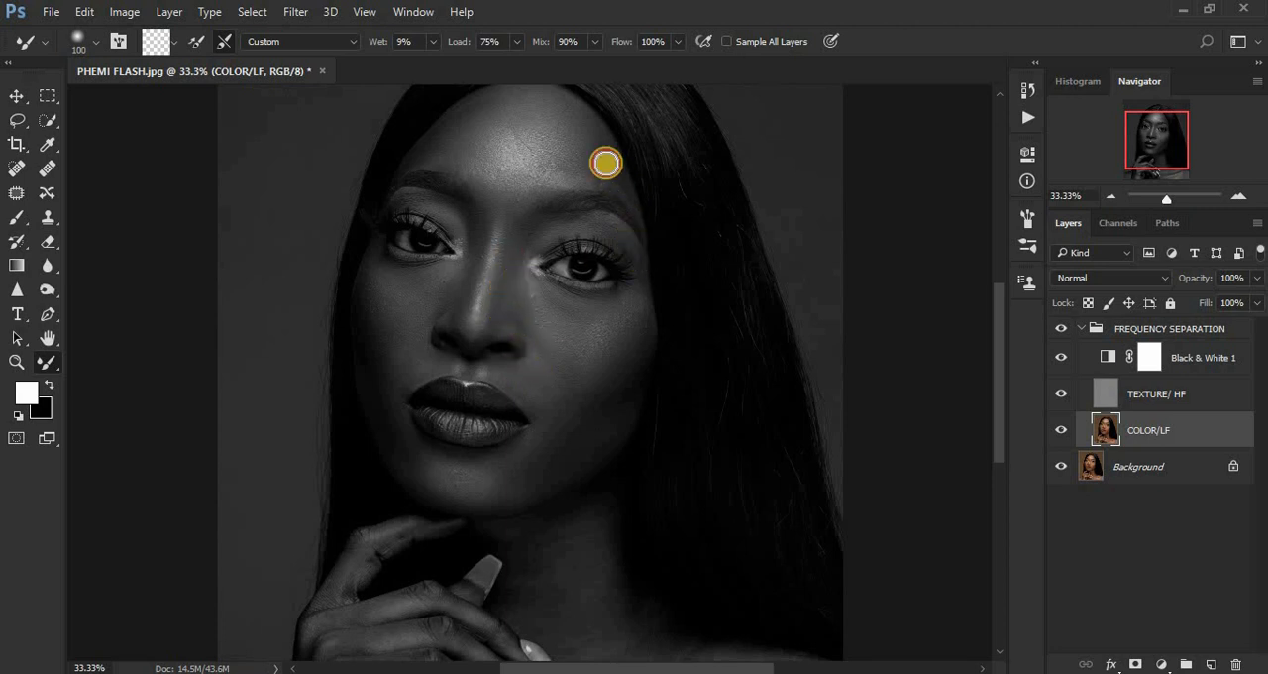
Blend the right-hand side of the forehead, the neck and the right-hand collarbone, enlarging the Mixer Brush to 175 below the face.
mouse_move(606, 163)
left_mouse_down()
mouse_move(600, 145)
mouse_move(610, 164)
left_mouse_up()
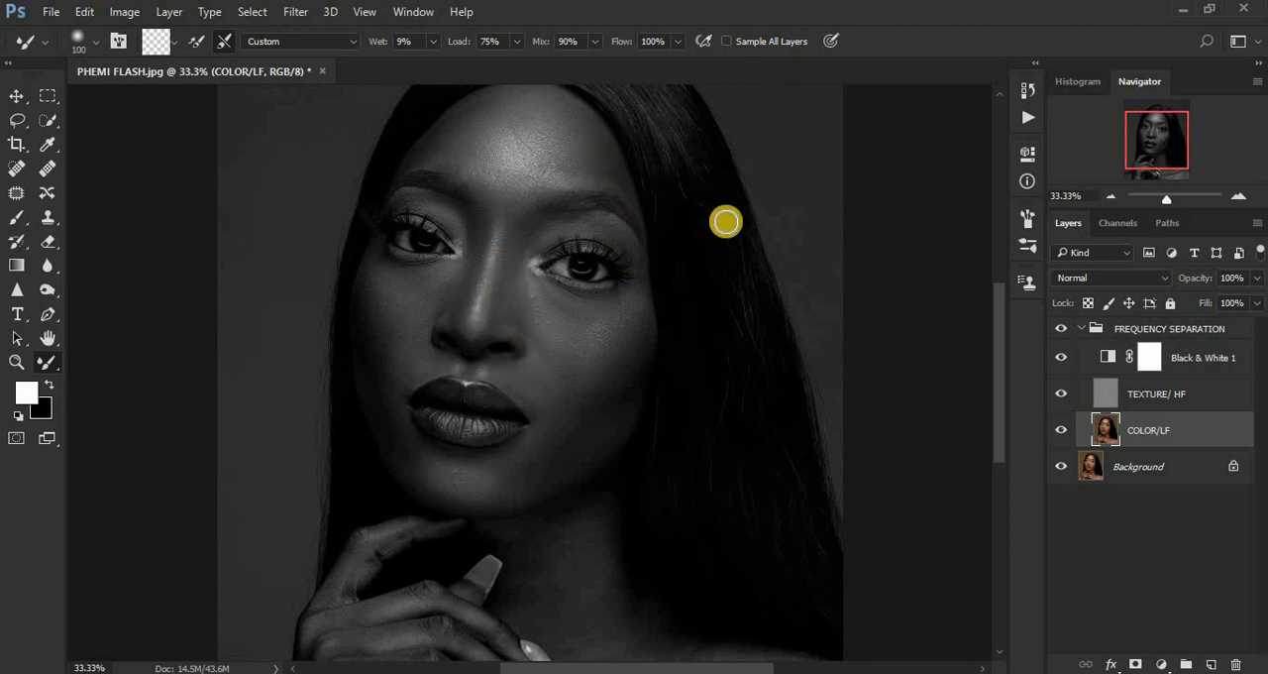
left_click_drag(999, 349, 1002, 385)
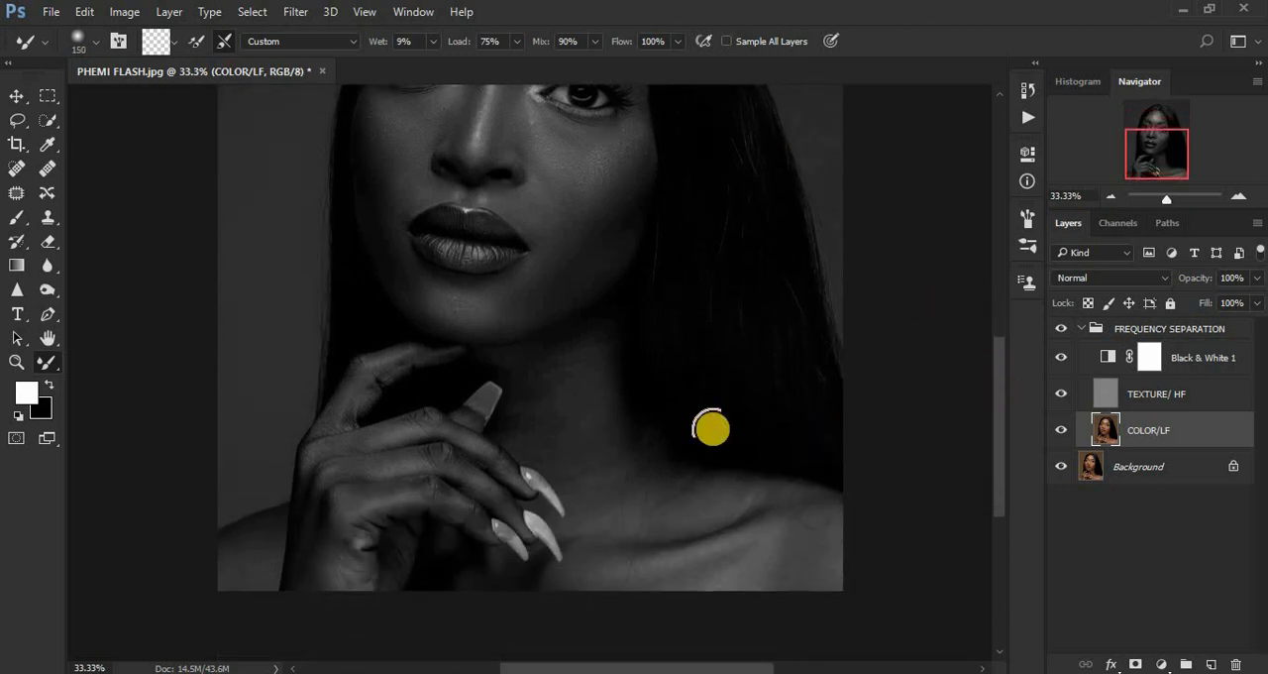
key("bracketright")
mouse_move(600, 383)
left_mouse_down()
mouse_move(589, 342)
mouse_move(613, 445)
mouse_move(559, 442)
mouse_move(529, 382)
mouse_move(523, 416)
mouse_move(531, 370)
mouse_move(542, 426)
mouse_move(602, 498)
mouse_move(589, 484)
mouse_move(613, 452)
mouse_move(626, 465)
mouse_move(598, 387)
mouse_move(577, 367)
mouse_move(514, 366)
mouse_move(586, 347)
mouse_move(598, 385)
mouse_move(604, 370)
mouse_move(596, 390)
mouse_move(523, 409)
mouse_move(555, 439)
mouse_move(520, 360)
mouse_move(564, 348)
left_mouse_up()
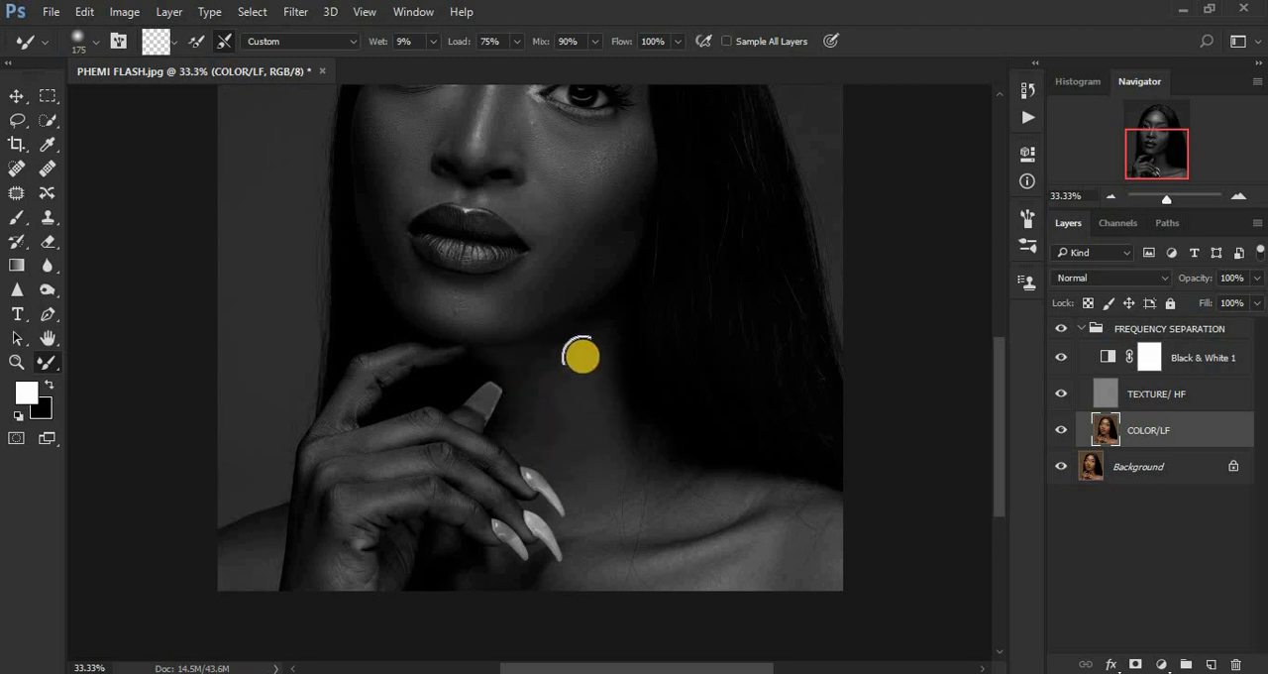
left_click_drag(571, 259, 567, 277)
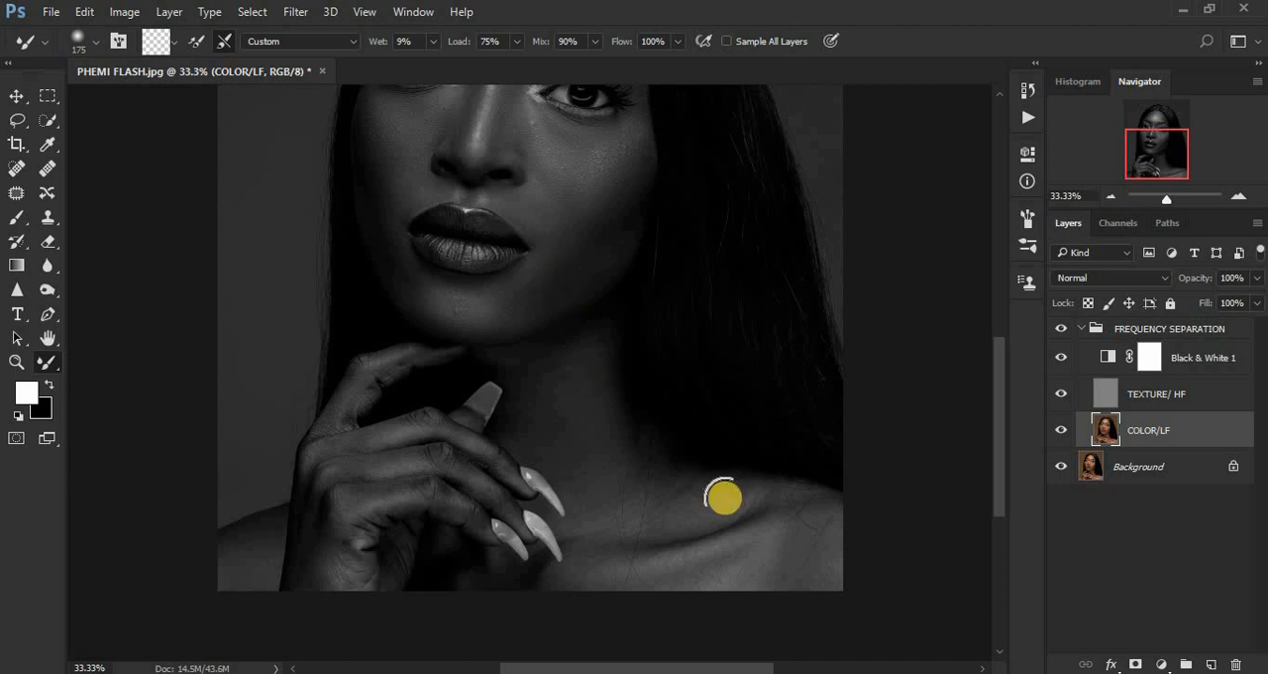
mouse_move(721, 507)
left_mouse_down()
mouse_move(593, 524)
mouse_move(660, 503)
mouse_move(598, 518)
mouse_move(644, 502)
mouse_move(860, 529)
mouse_move(734, 503)
mouse_move(810, 515)
mouse_move(820, 576)
mouse_move(802, 564)
mouse_move(707, 584)
mouse_move(782, 560)
mouse_move(702, 582)
mouse_move(572, 579)
mouse_move(643, 526)
mouse_move(745, 507)
mouse_move(640, 498)
left_mouse_up()
Smooth the hand from the wrist across the knuckles and fingers, reducing the Mixer Brush size to 100.
left_click(284, 589)
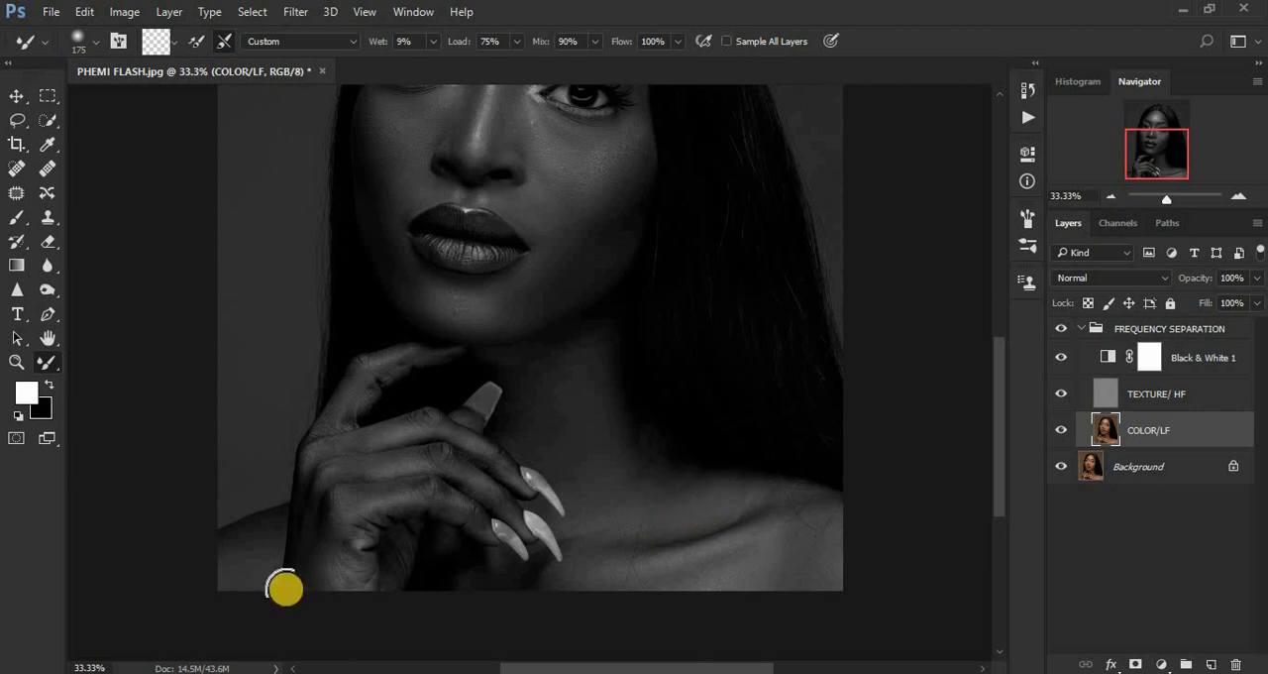
mouse_move(284, 588)
left_mouse_down()
mouse_move(314, 526)
mouse_move(303, 589)
mouse_move(299, 558)
mouse_move(316, 538)
mouse_move(312, 566)
mouse_move(254, 549)
mouse_move(251, 531)
mouse_move(240, 572)
mouse_move(400, 522)
mouse_move(390, 515)
mouse_move(403, 489)
mouse_move(335, 508)
mouse_move(412, 489)
mouse_move(466, 510)
mouse_move(429, 489)
mouse_move(472, 517)
mouse_move(428, 490)
mouse_move(366, 511)
mouse_move(332, 575)
mouse_move(321, 524)
mouse_move(370, 470)
mouse_move(430, 458)
mouse_move(396, 465)
mouse_move(463, 469)
mouse_move(451, 459)
mouse_move(492, 486)
mouse_move(474, 480)
mouse_move(483, 455)
mouse_move(496, 457)
mouse_move(445, 433)
mouse_move(462, 444)
mouse_move(432, 431)
mouse_move(379, 436)
left_mouse_up()
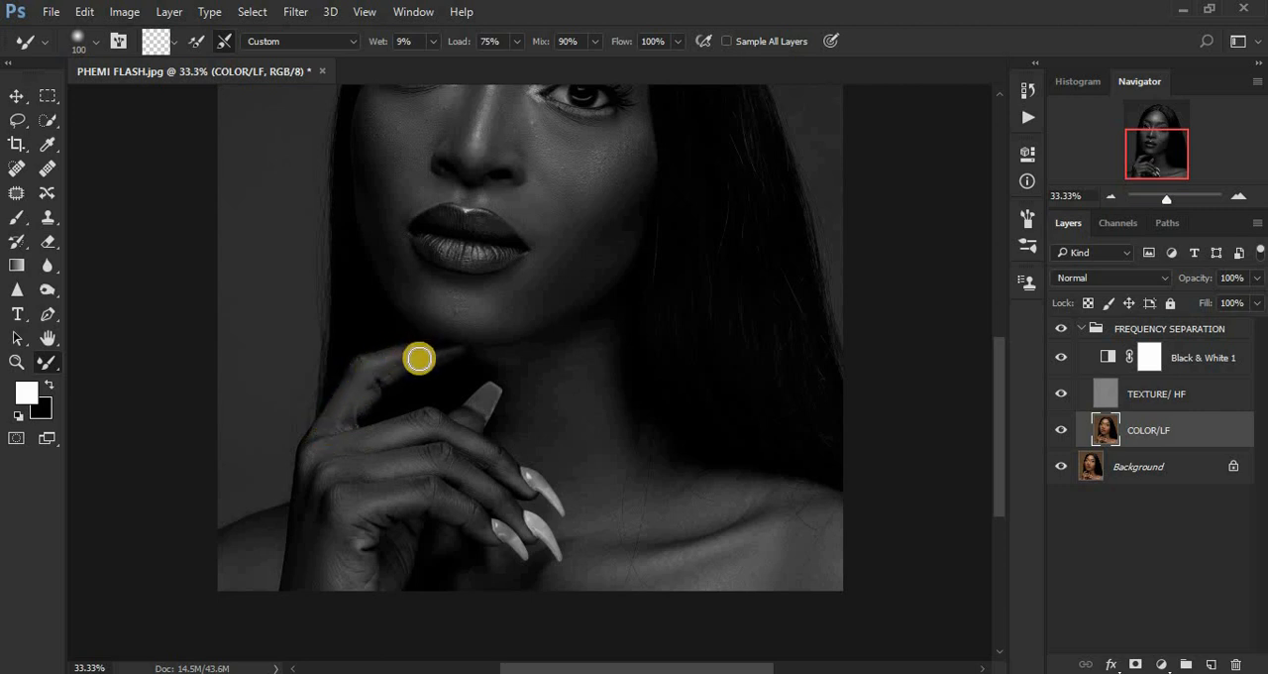
left_click(366, 385)
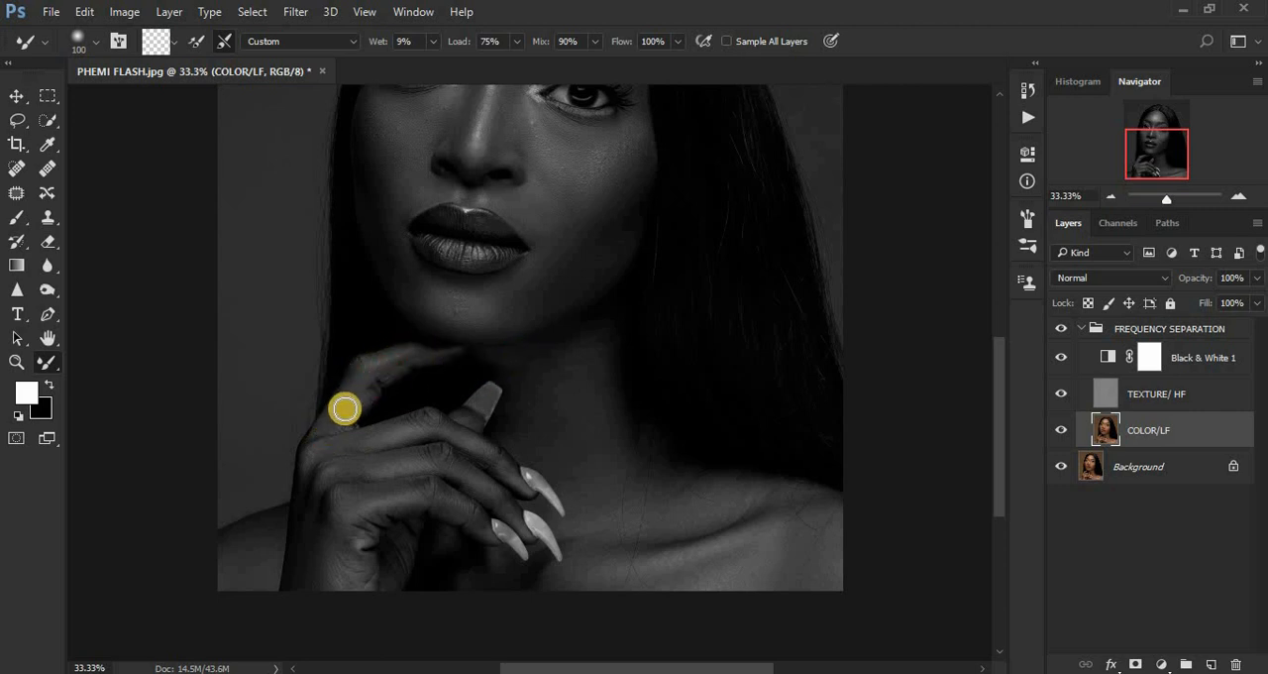
left_click_drag(317, 458, 315, 532)
left_click_drag(313, 481, 307, 563)
mouse_move(300, 512)
left_mouse_down()
mouse_move(319, 554)
mouse_move(319, 574)
mouse_move(310, 514)
mouse_move(301, 587)
left_mouse_up()
mouse_move(342, 540)
left_mouse_down()
mouse_move(361, 564)
mouse_move(391, 563)
left_mouse_up()
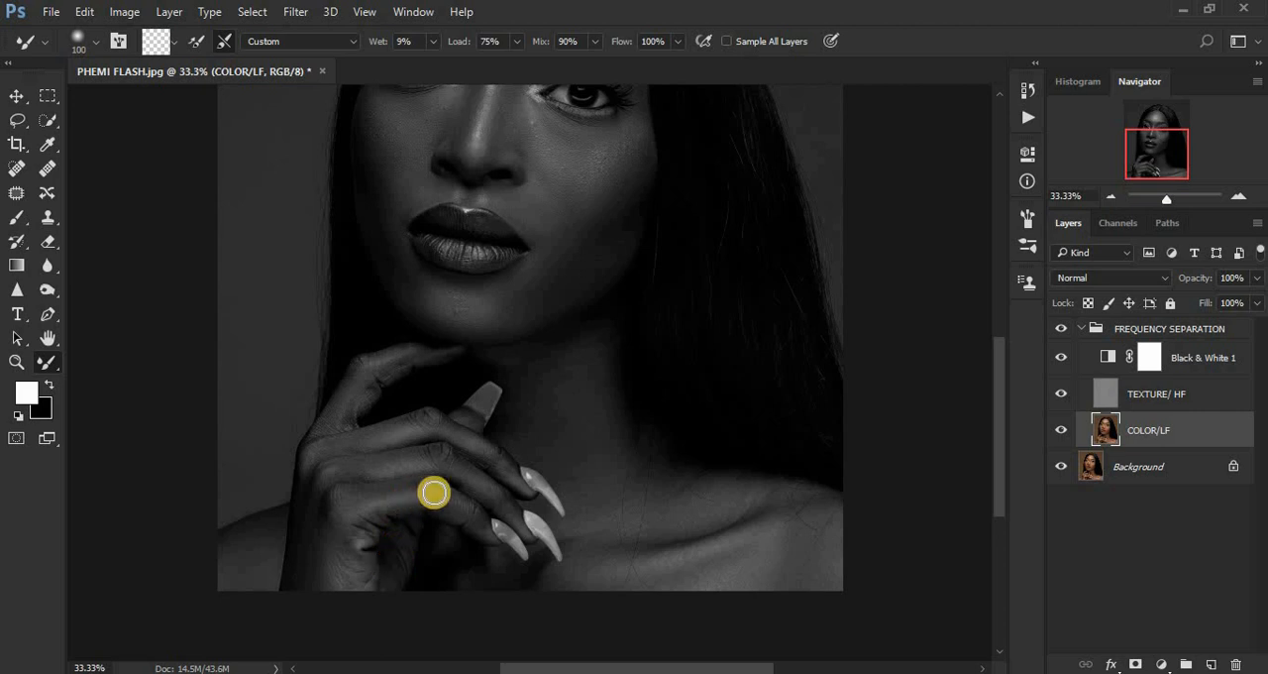
mouse_move(433, 493)
left_mouse_down()
mouse_move(463, 506)
mouse_move(452, 492)
left_mouse_up()
left_click_drag(361, 369, 345, 401)
Even out the skin under the jaw, below the hand and along the right-hand collarbone at brush size 100.
mouse_move(523, 356)
left_mouse_down()
mouse_move(535, 357)
mouse_move(506, 359)
mouse_move(513, 422)
mouse_move(535, 366)
mouse_move(592, 340)
left_mouse_up()
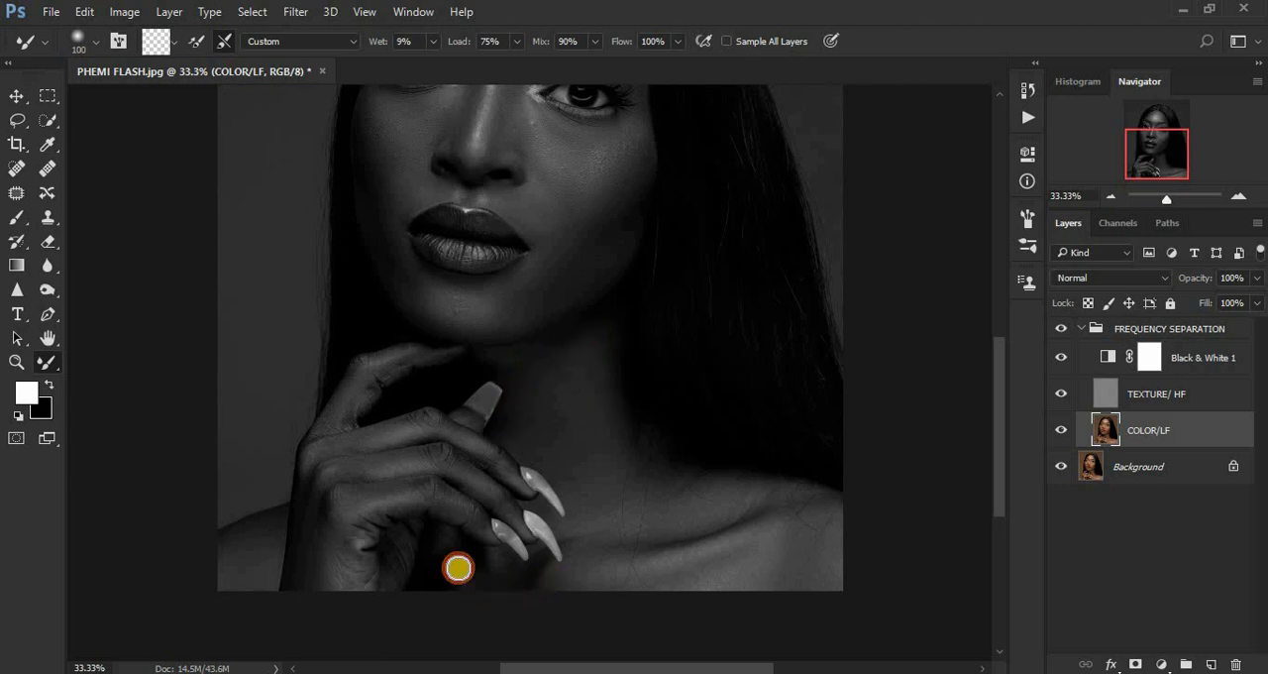
left_click_drag(445, 545, 459, 555)
mouse_move(634, 524)
left_mouse_down()
mouse_move(662, 533)
mouse_move(720, 521)
mouse_move(755, 496)
left_mouse_up()
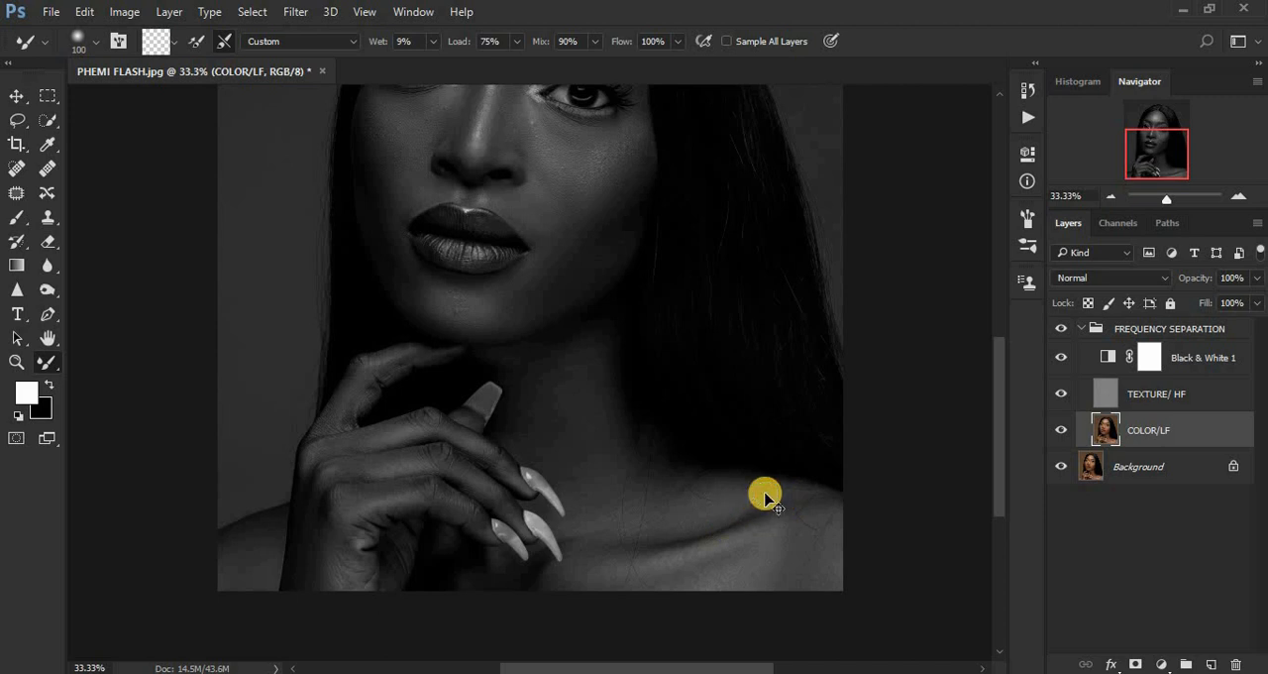
Hide Black & White 1 and compare the whole portrait in color with the FREQUENCY SEPARATION group off and on.
key("ctrl+minus")
key("ctrl+minus")
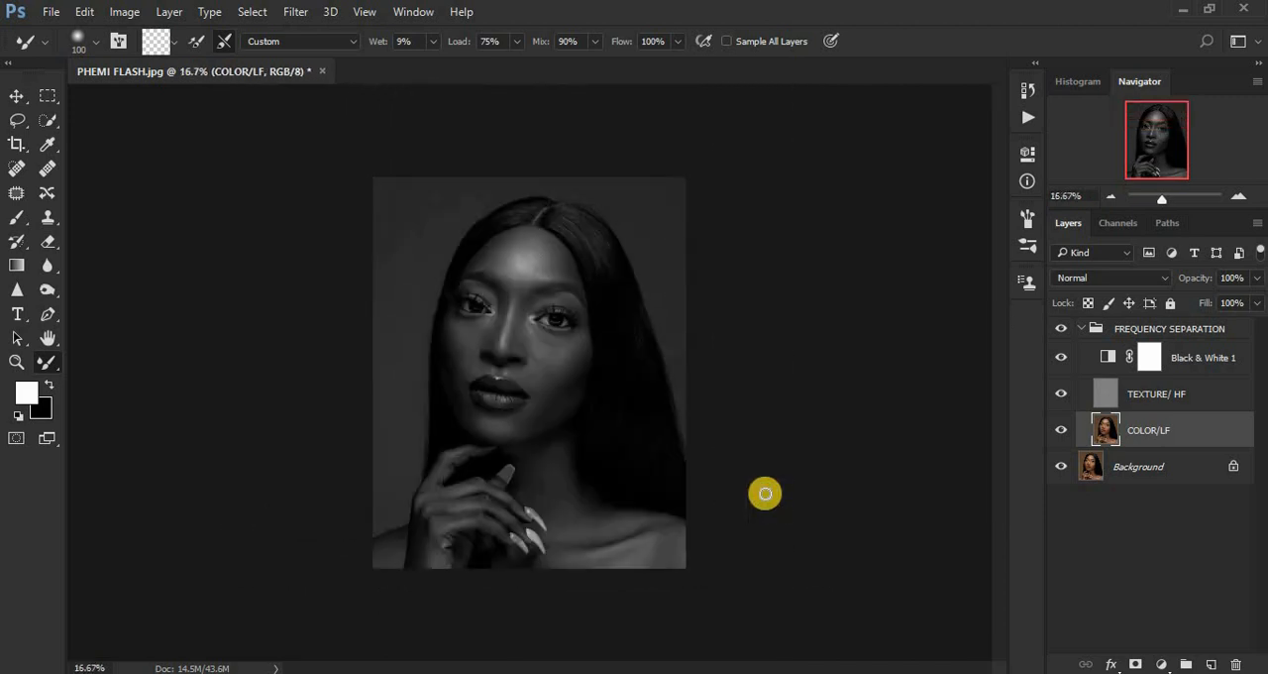
key("ctrl+plus")
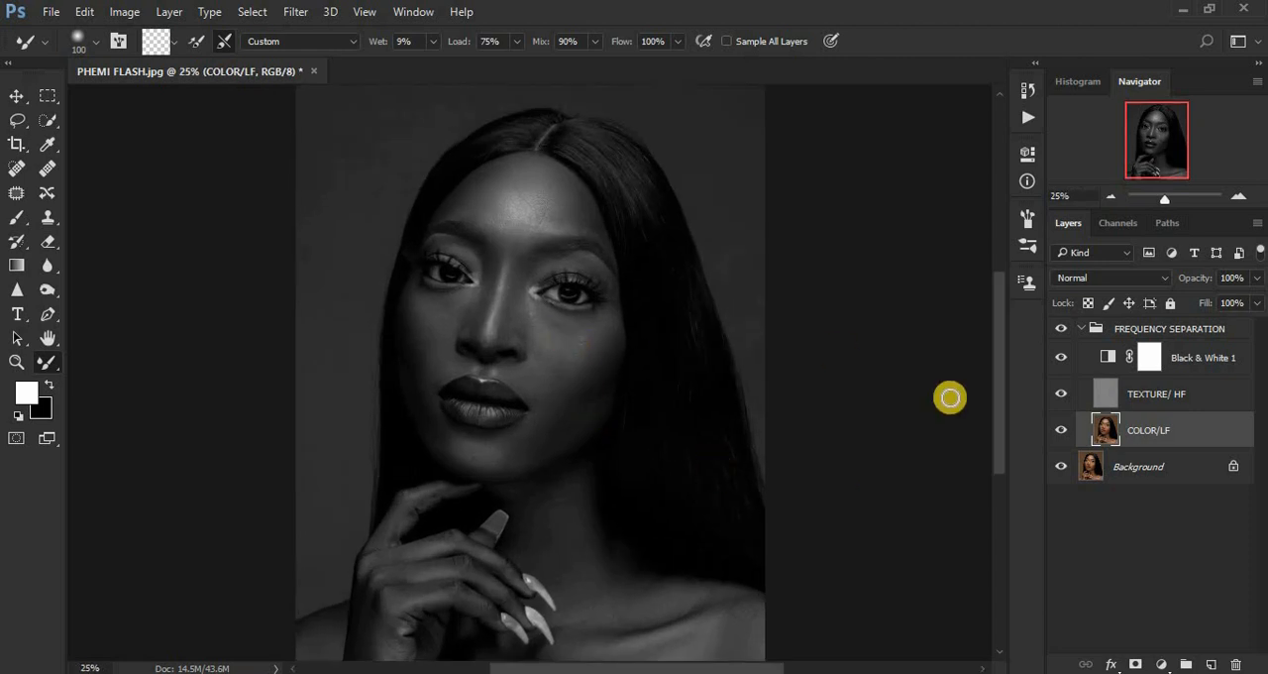
left_click(1060, 358)
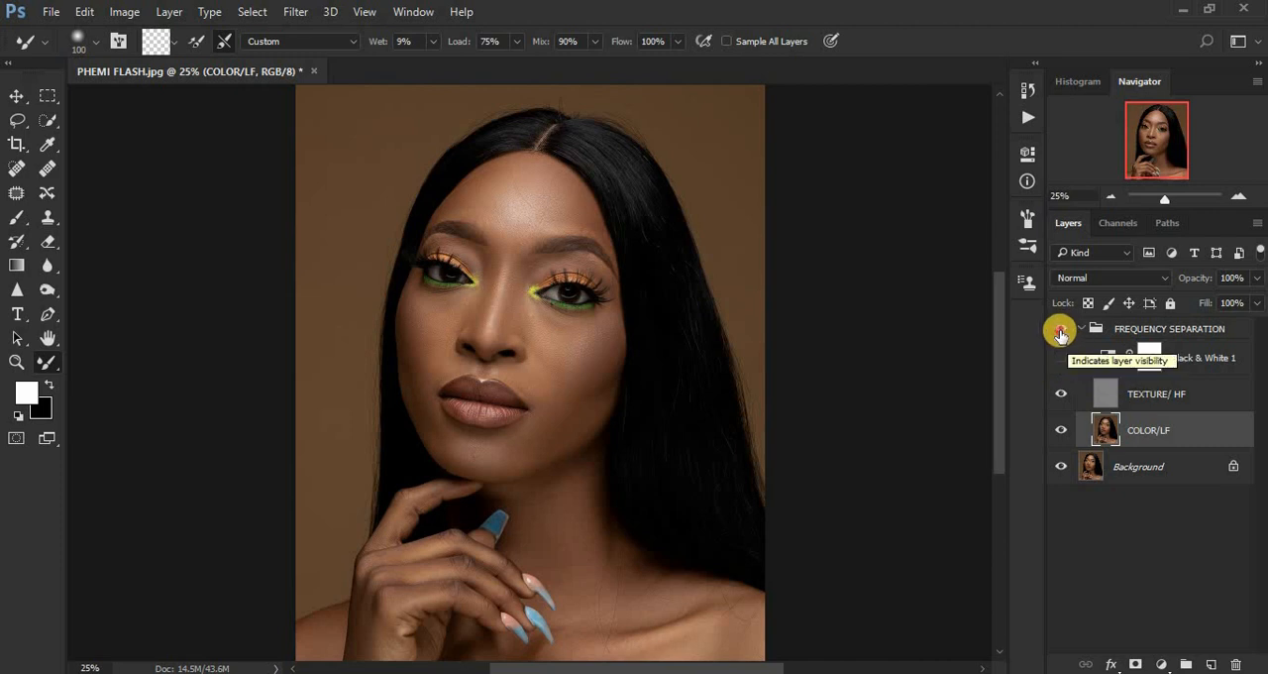
left_click(1060, 331)
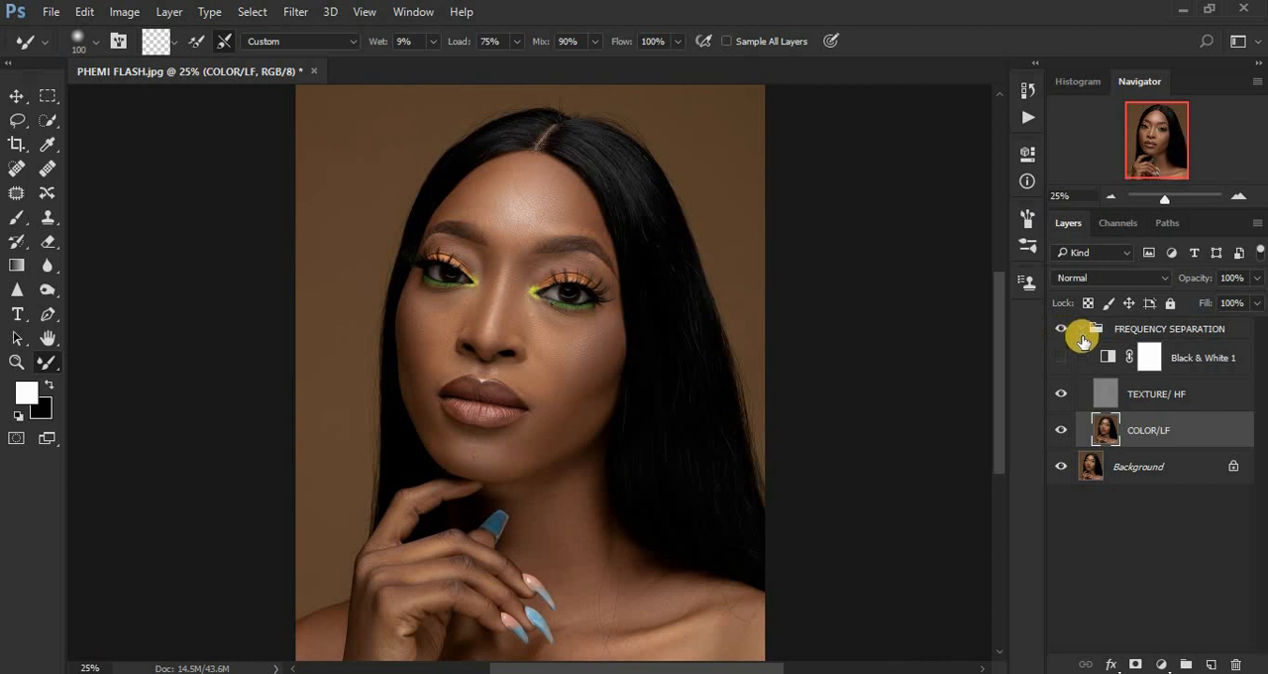
Delete the Black & White 1 adjustment layer and make COLOR/LF the active layer.
left_click(1179, 355)
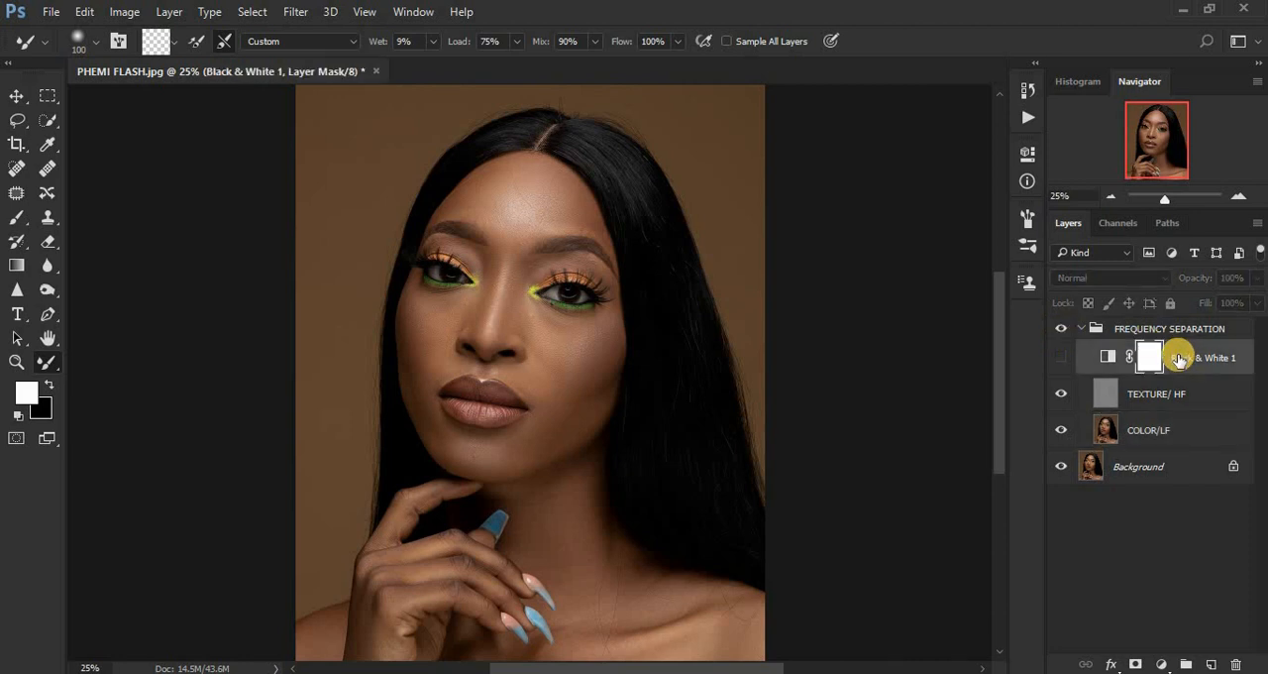
left_click_drag(1172, 357, 1242, 664)
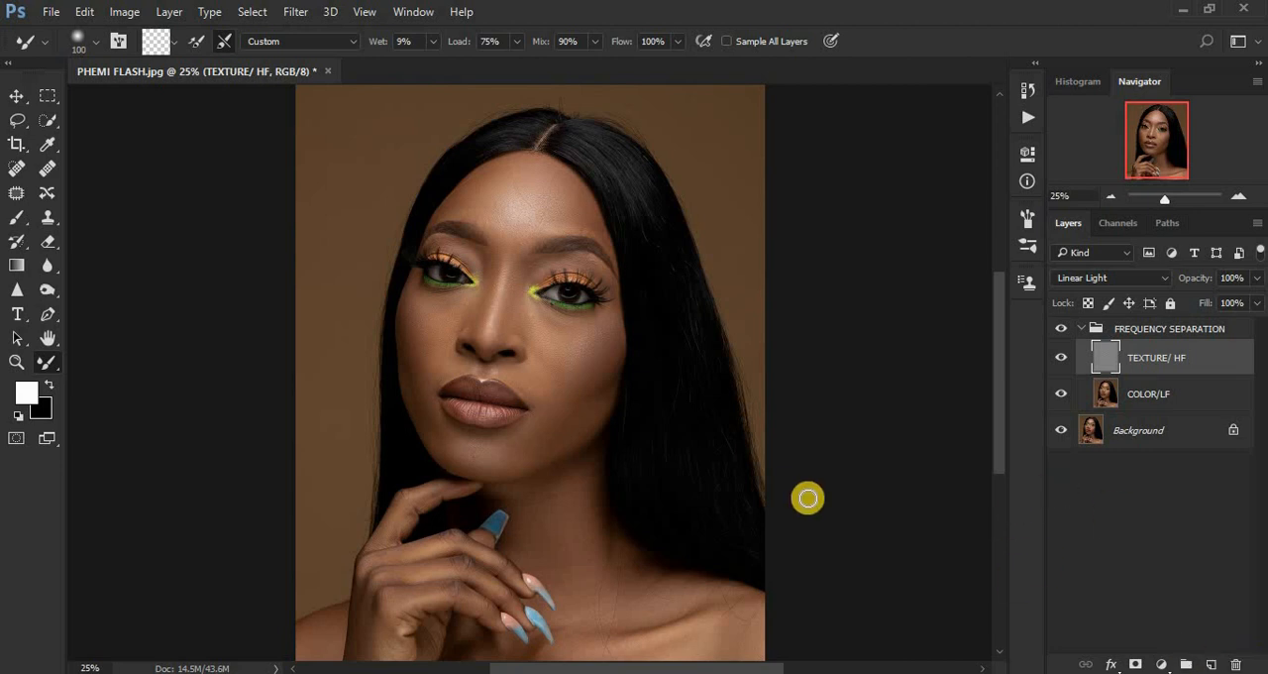
left_click(1108, 396)
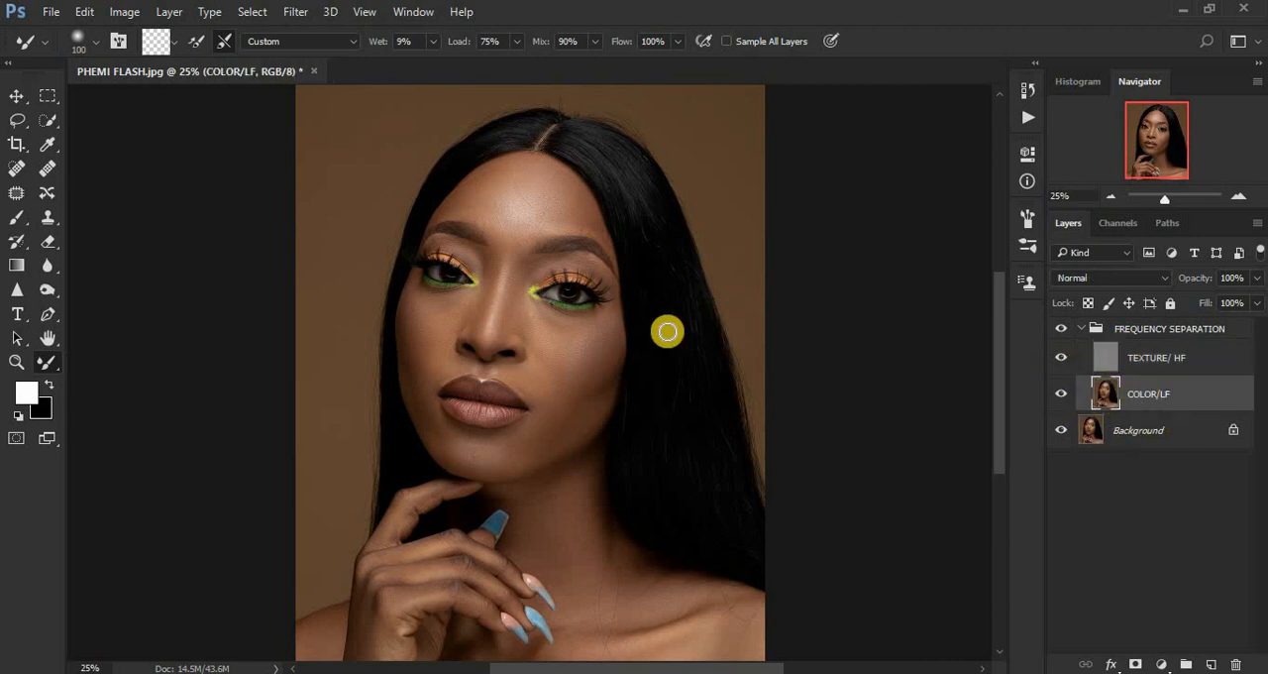
Activate the Lasso tool and set its feather to 15 px.
left_click(14, 124)
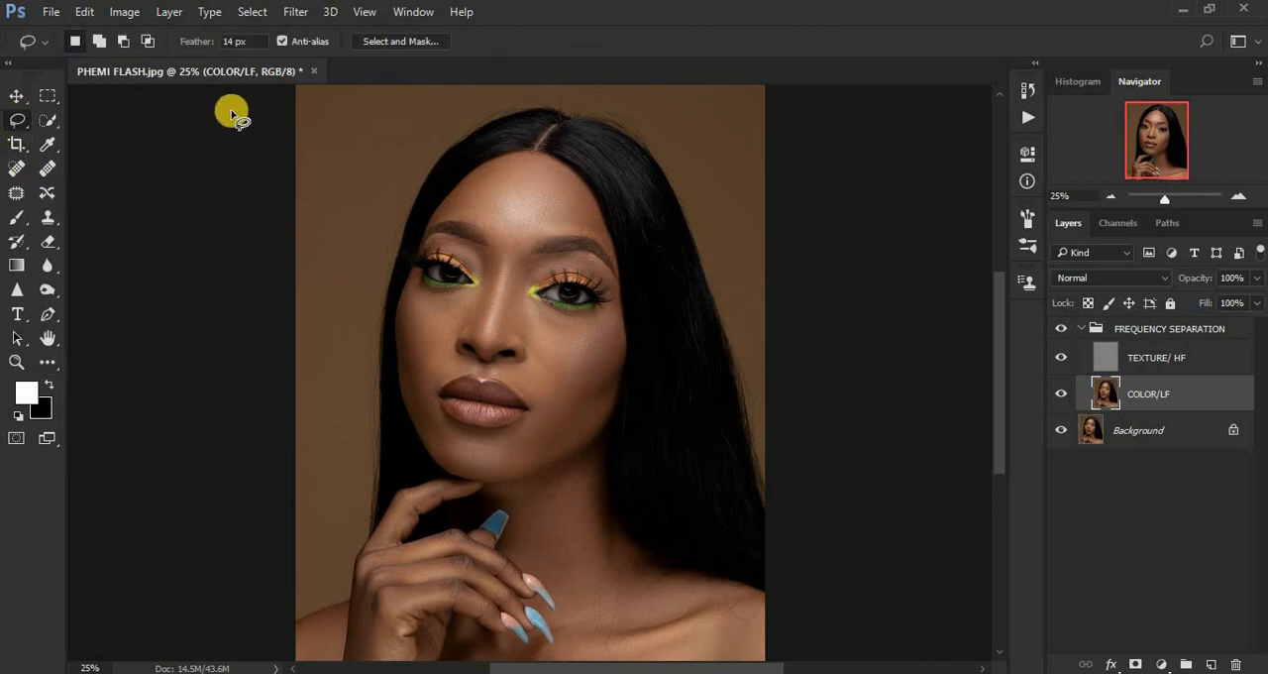
left_click(227, 41)
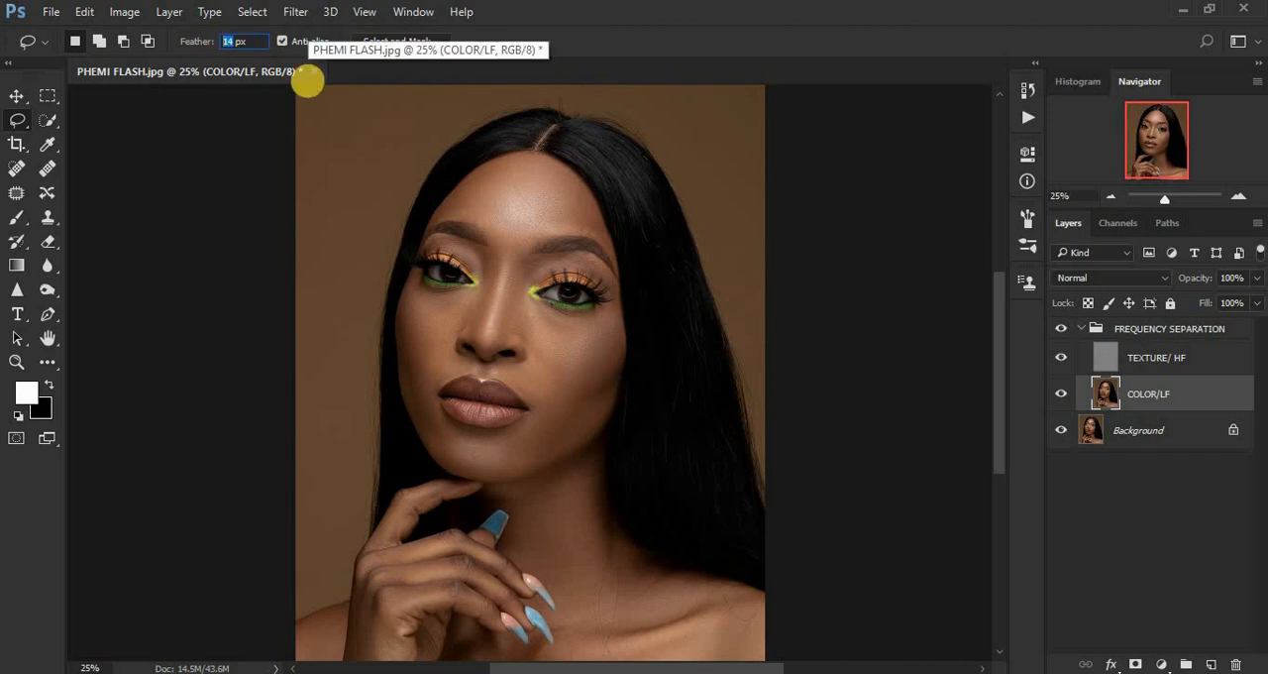
type("15")
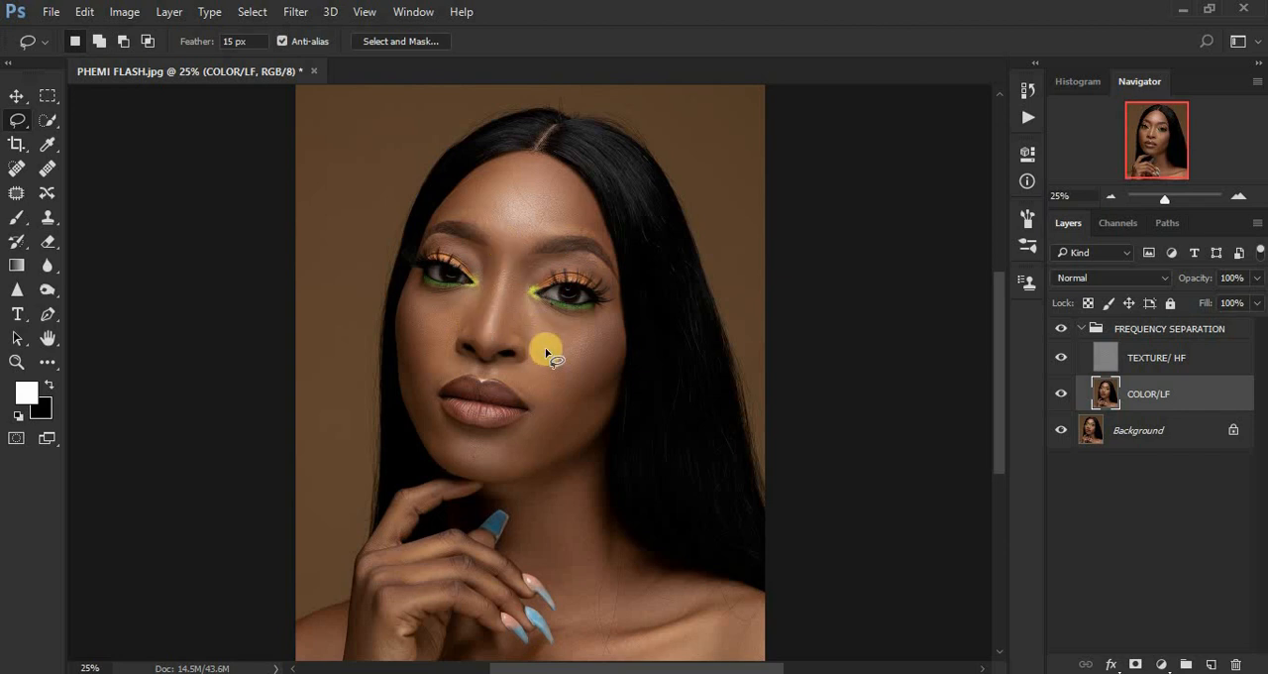
Draw a freehand lasso selection around the forehead, between the hairline and the eyebrows.
scroll(539, 362, "up", 2)
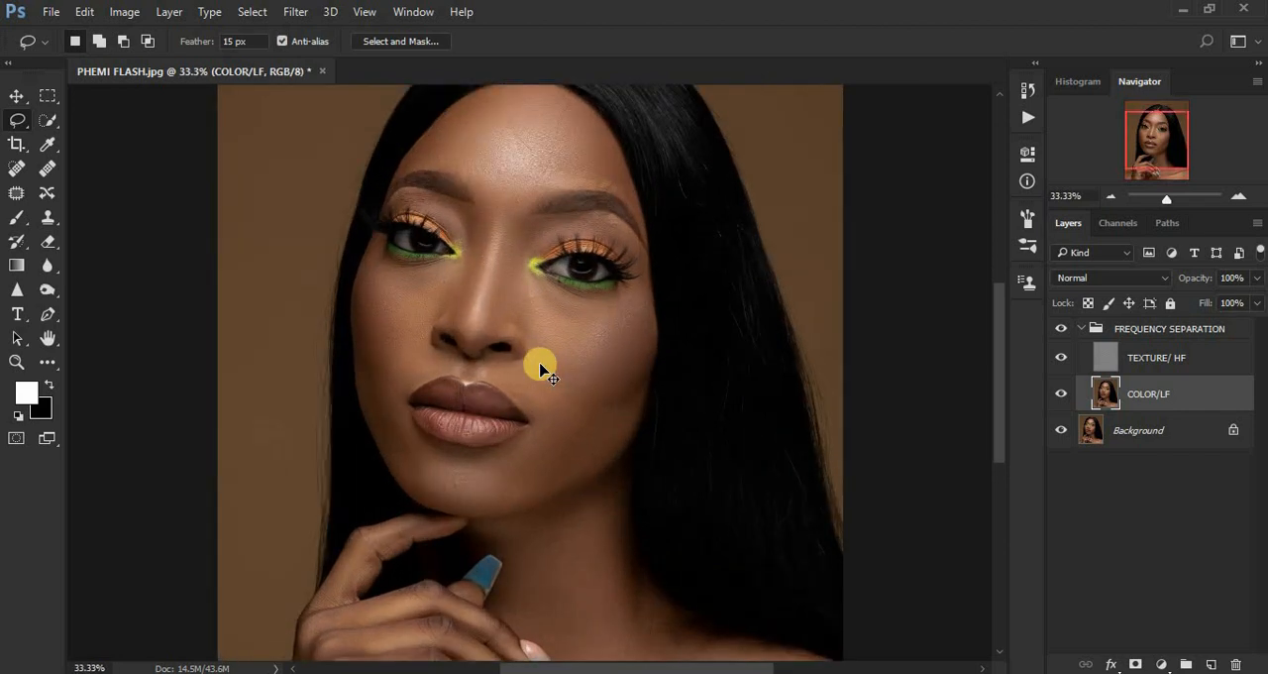
scroll(540, 368, "up", 1)
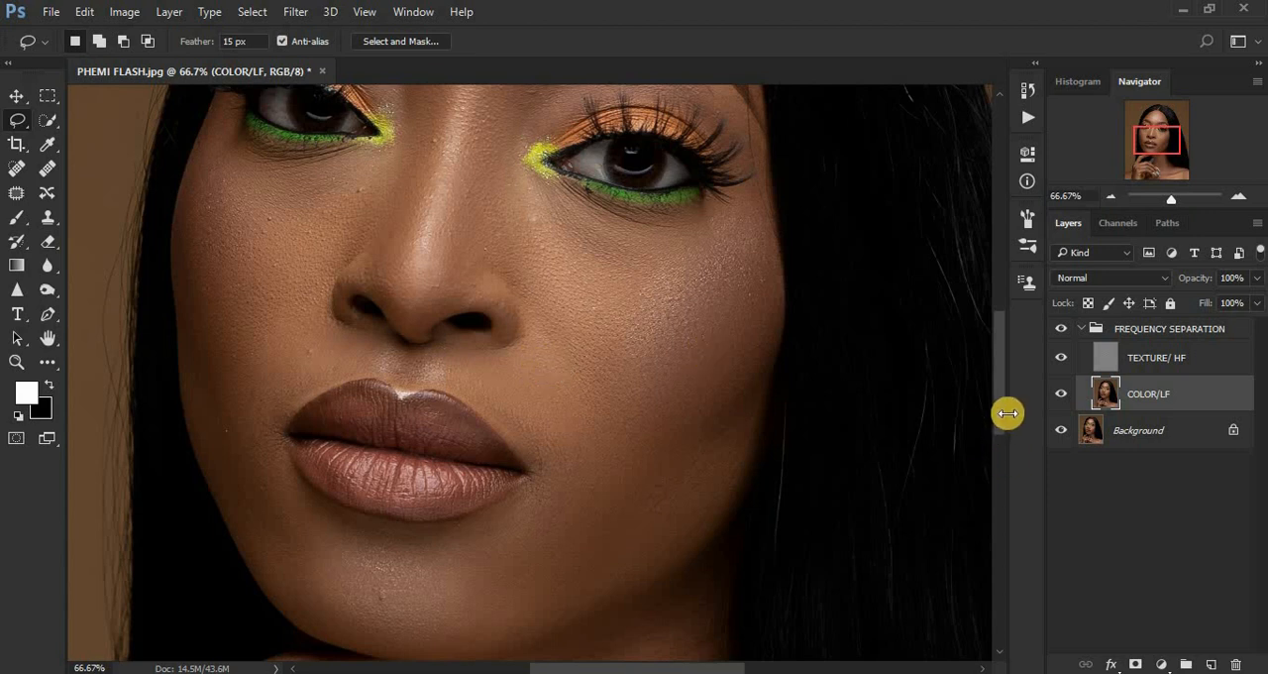
left_click_drag(1001, 404, 999, 311)
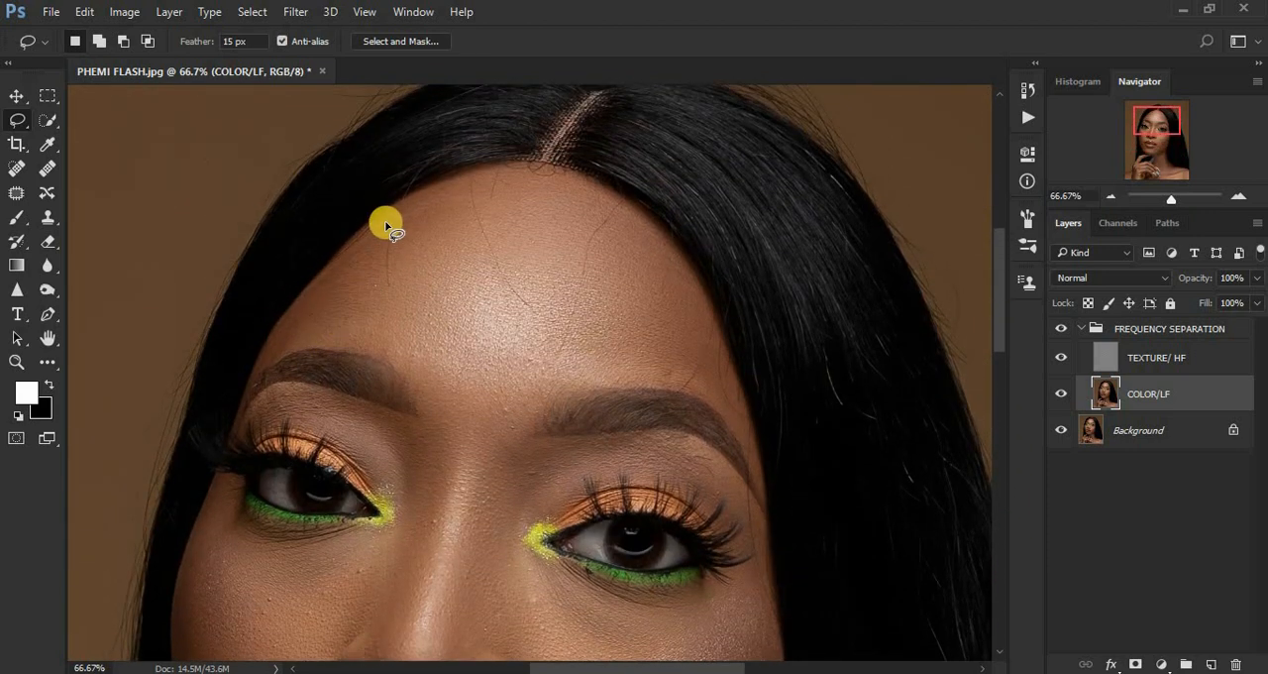
mouse_move(387, 222)
left_mouse_down()
mouse_move(504, 171)
mouse_move(591, 188)
mouse_move(668, 253)
mouse_move(714, 326)
mouse_move(739, 418)
mouse_move(678, 384)
mouse_move(507, 392)
mouse_move(348, 344)
mouse_move(280, 345)
mouse_move(372, 226)
left_mouse_up()
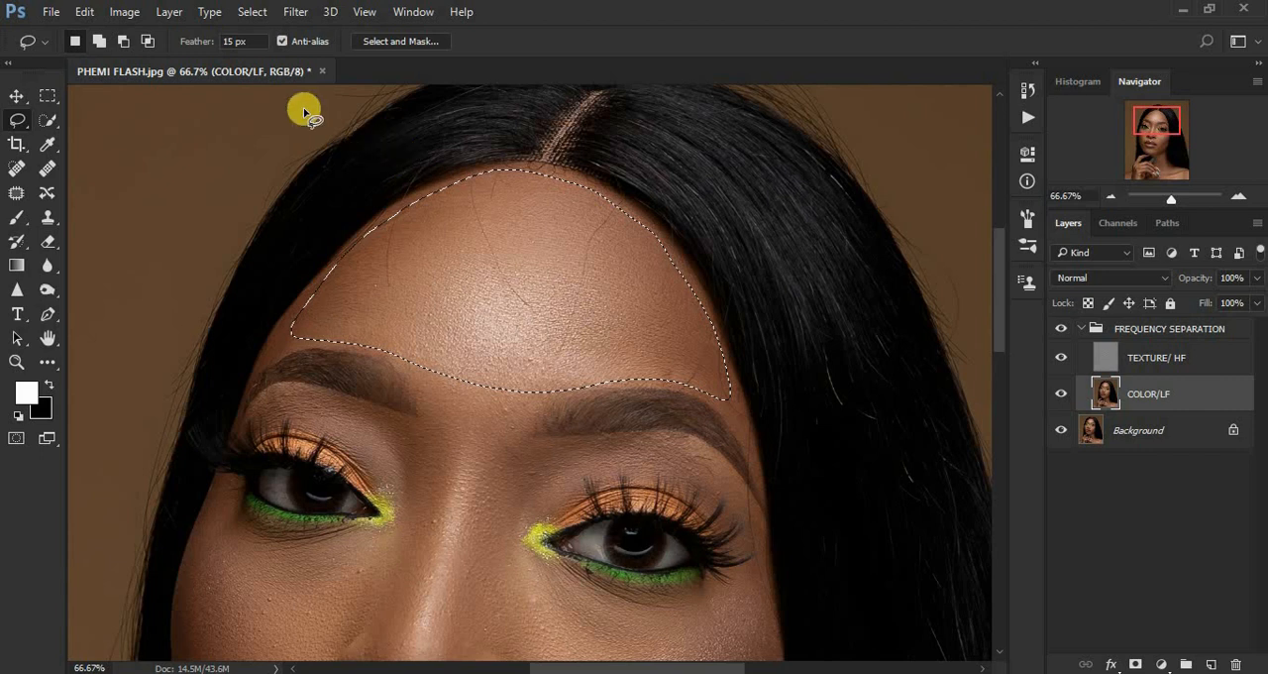
Apply a Gaussian Blur with a radius of 27.7 pixels to the forehead selection on COLOR/LF, and deselect it.
left_click(296, 11)
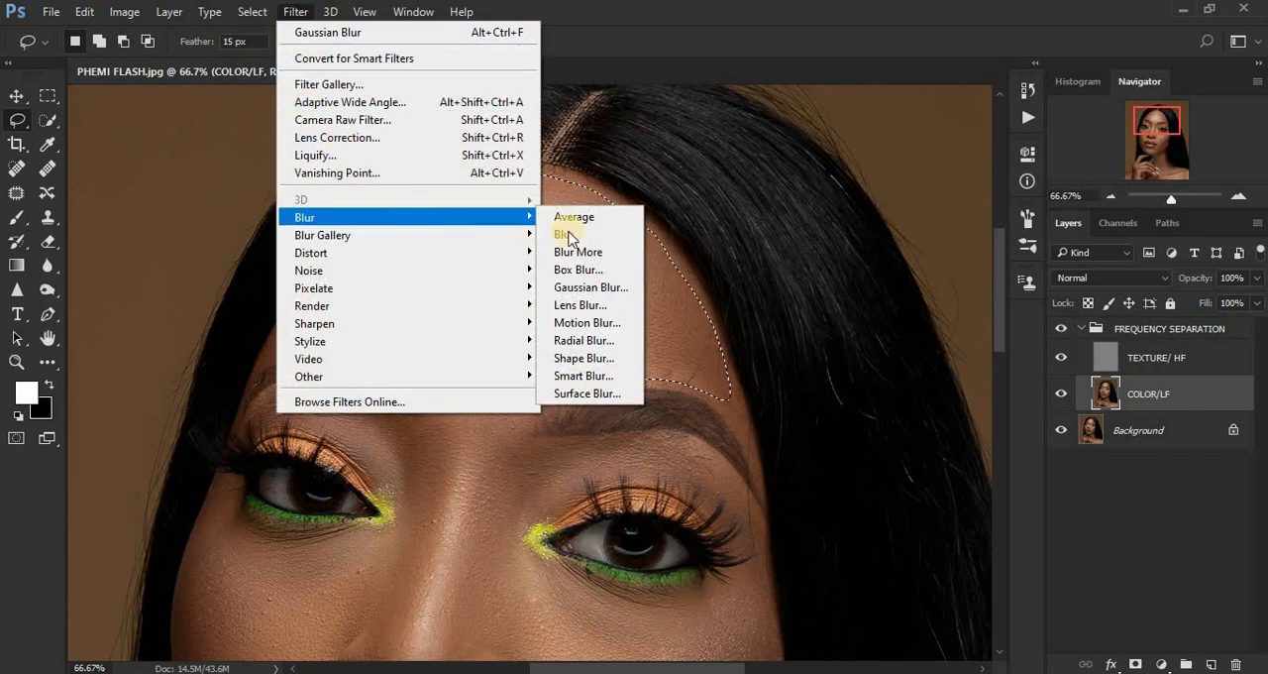
left_click(607, 289)
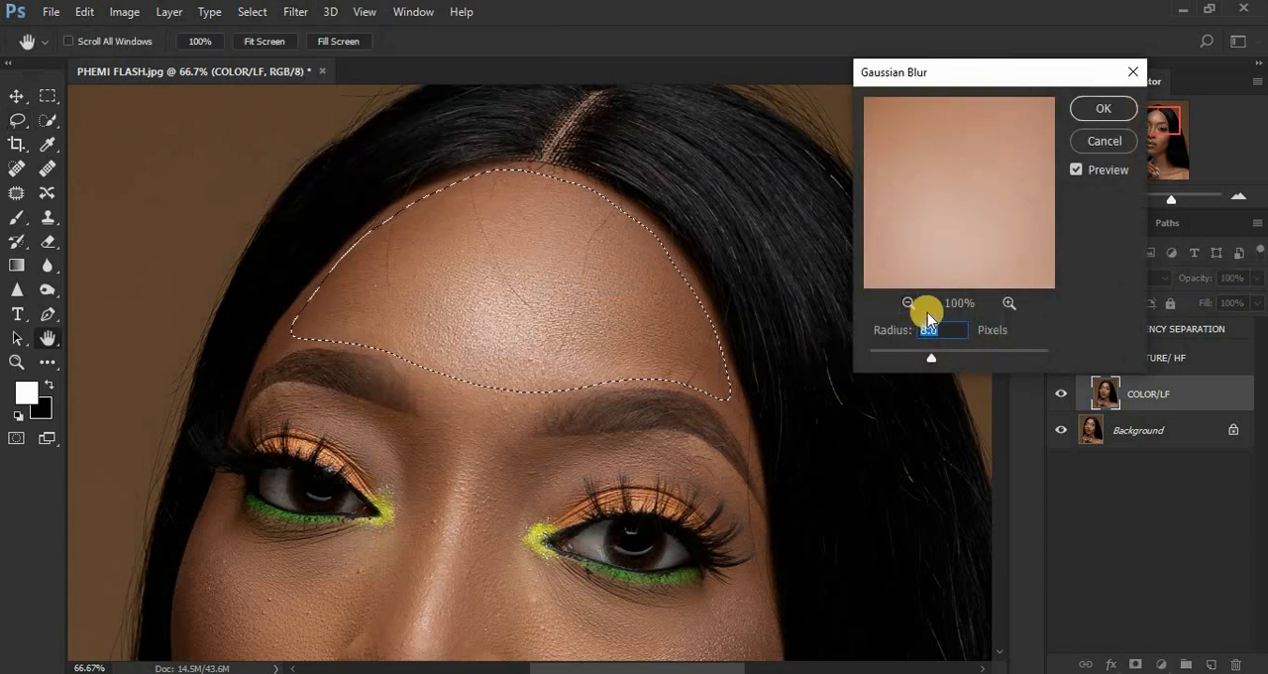
left_click(929, 330)
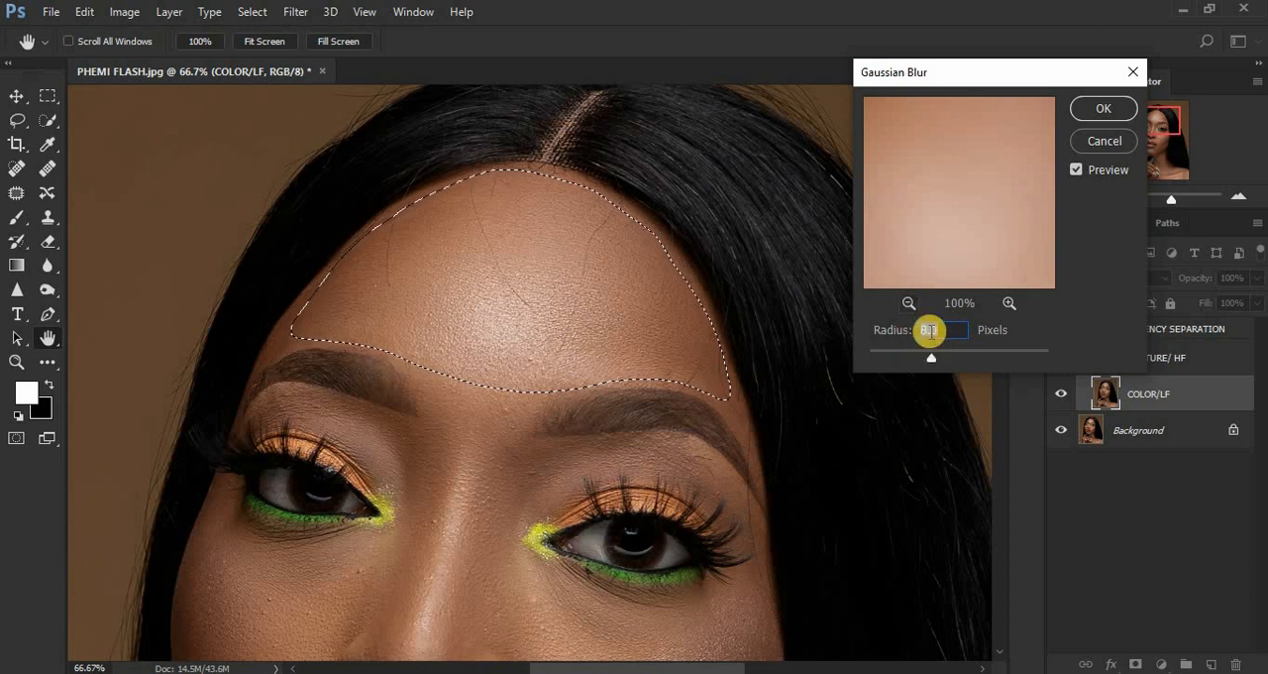
left_click(934, 358)
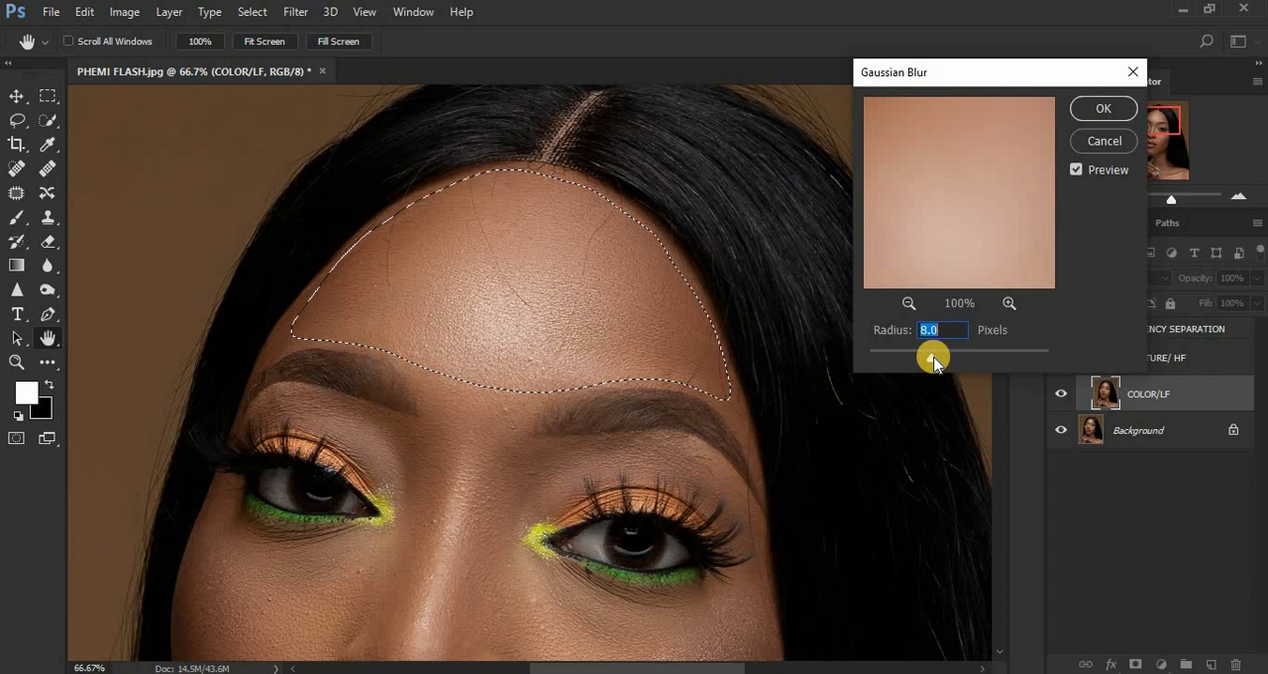
left_click_drag(933, 358, 949, 360)
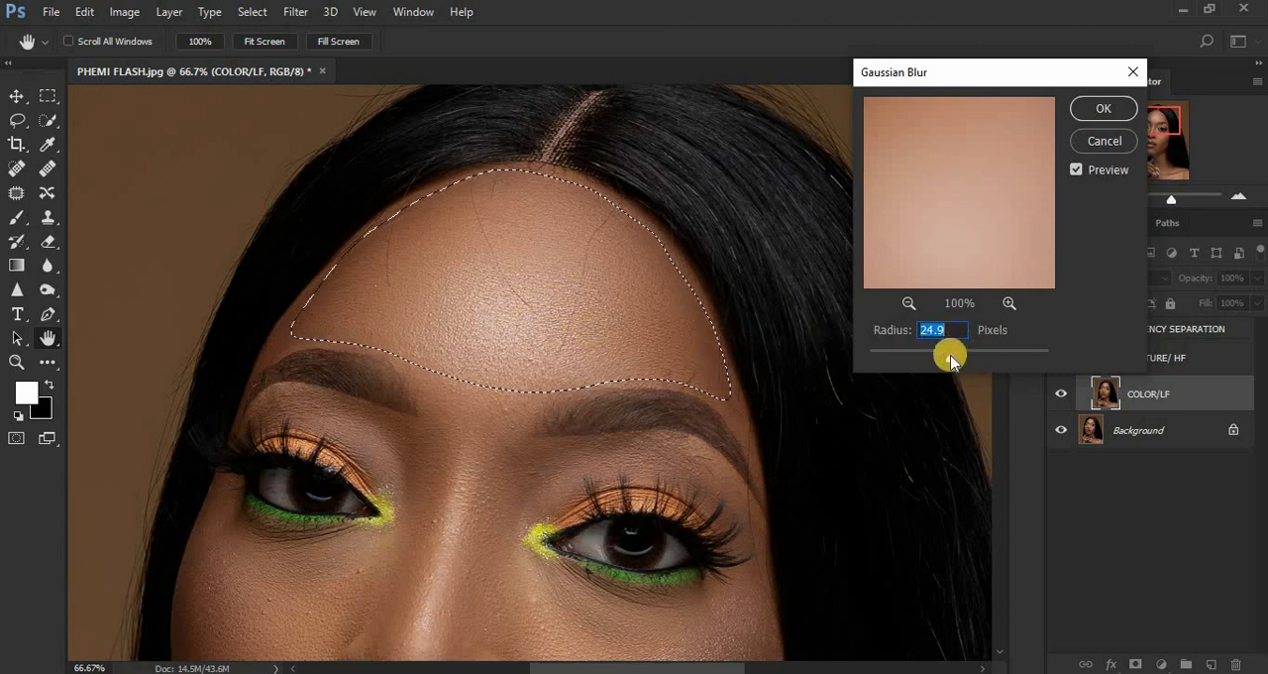
left_click(949, 358)
left_click_drag(951, 357, 955, 362)
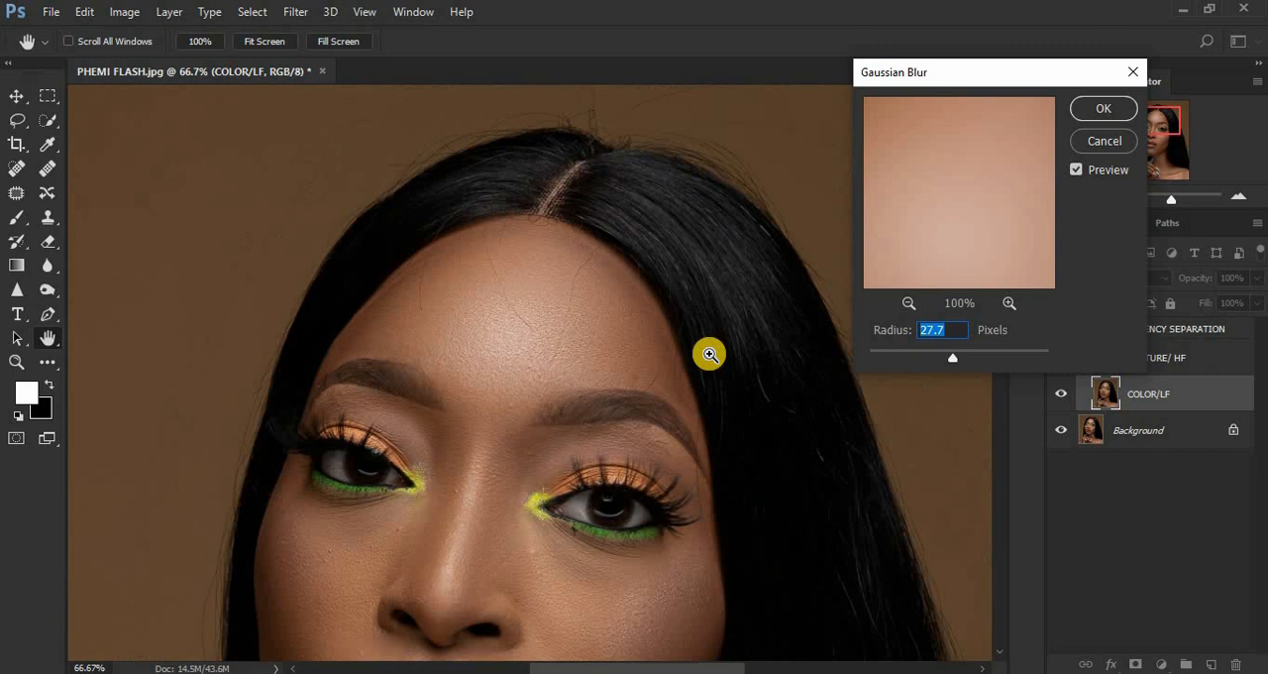
key("ctrl+minus")
key("ctrl+minus")
key("ctrl+minus")
key("ctrl+minus")
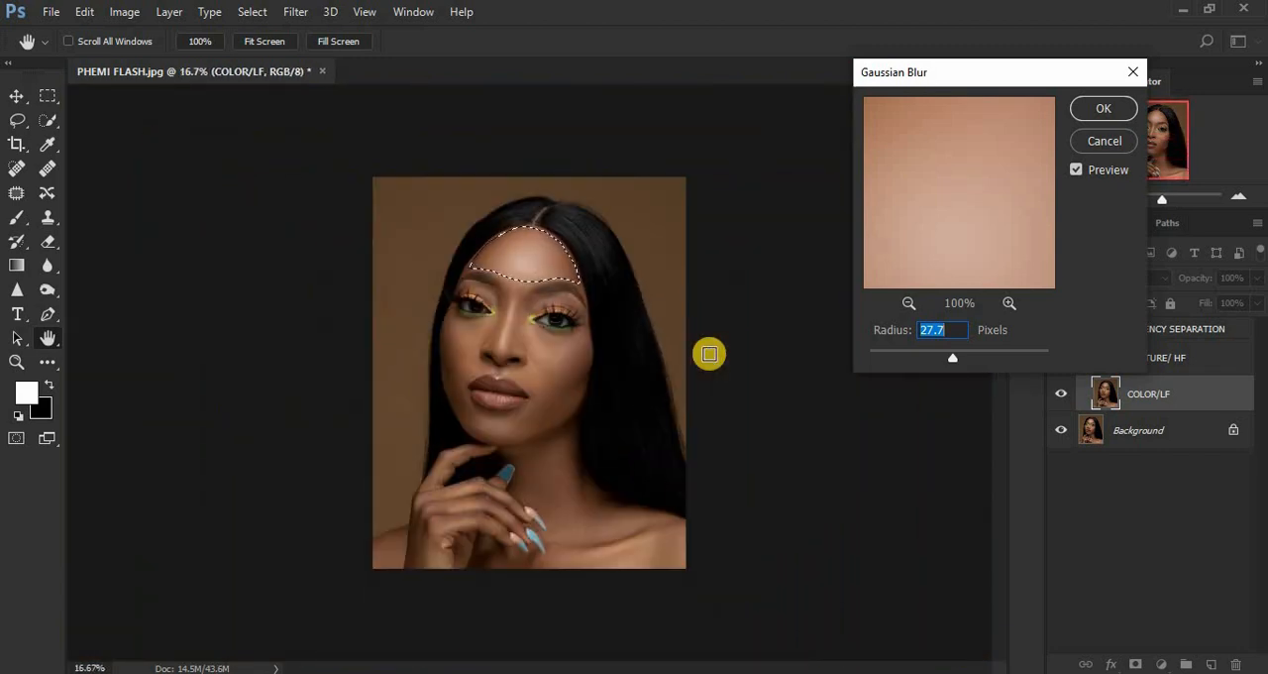
key("ctrl+plus")
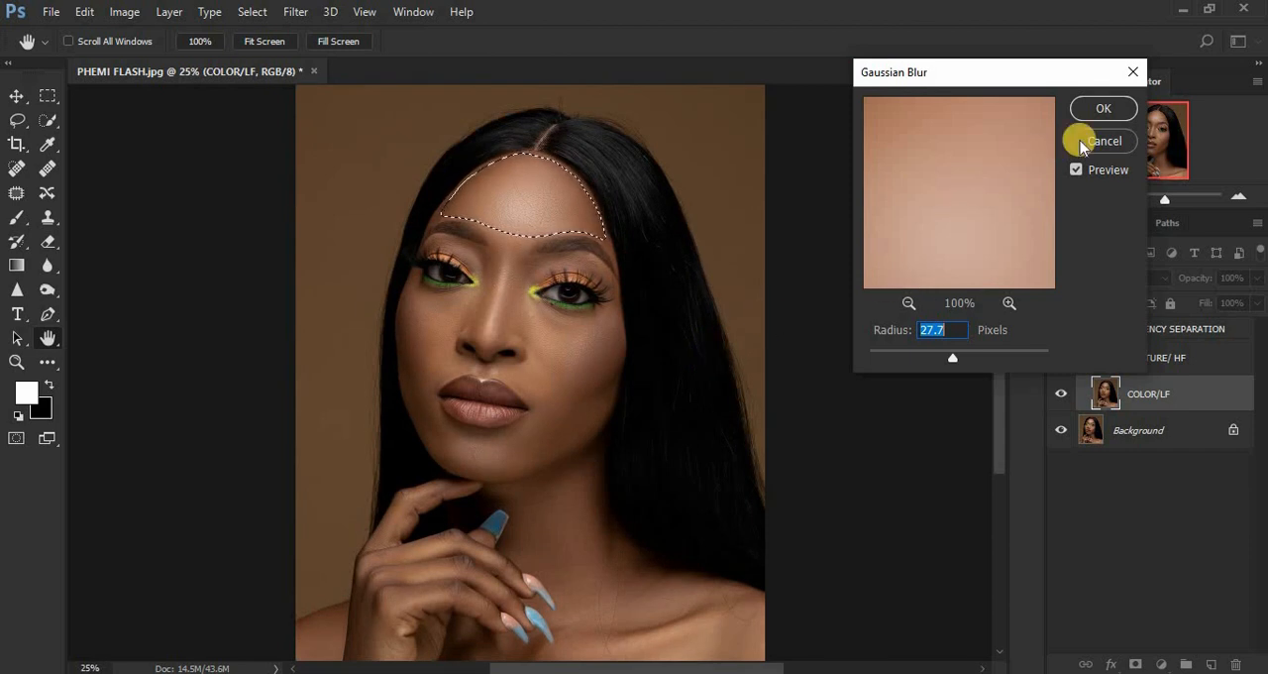
left_click(1094, 111)
key("l")
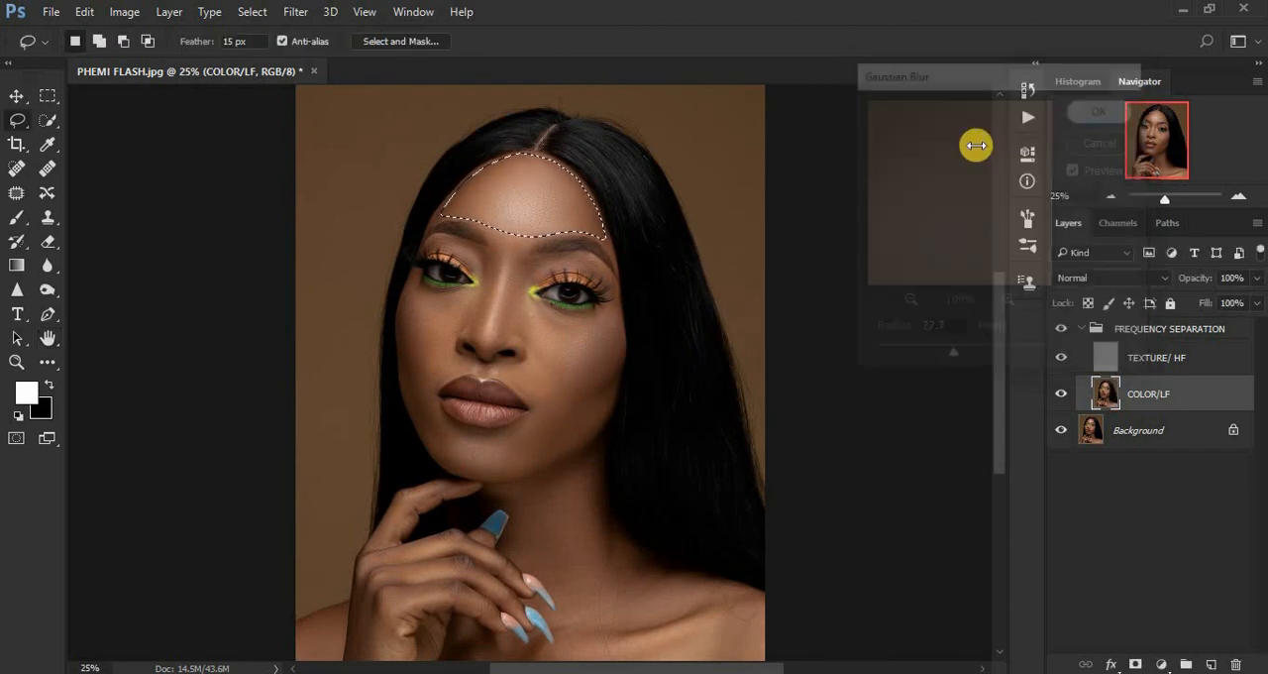
left_click(609, 319)
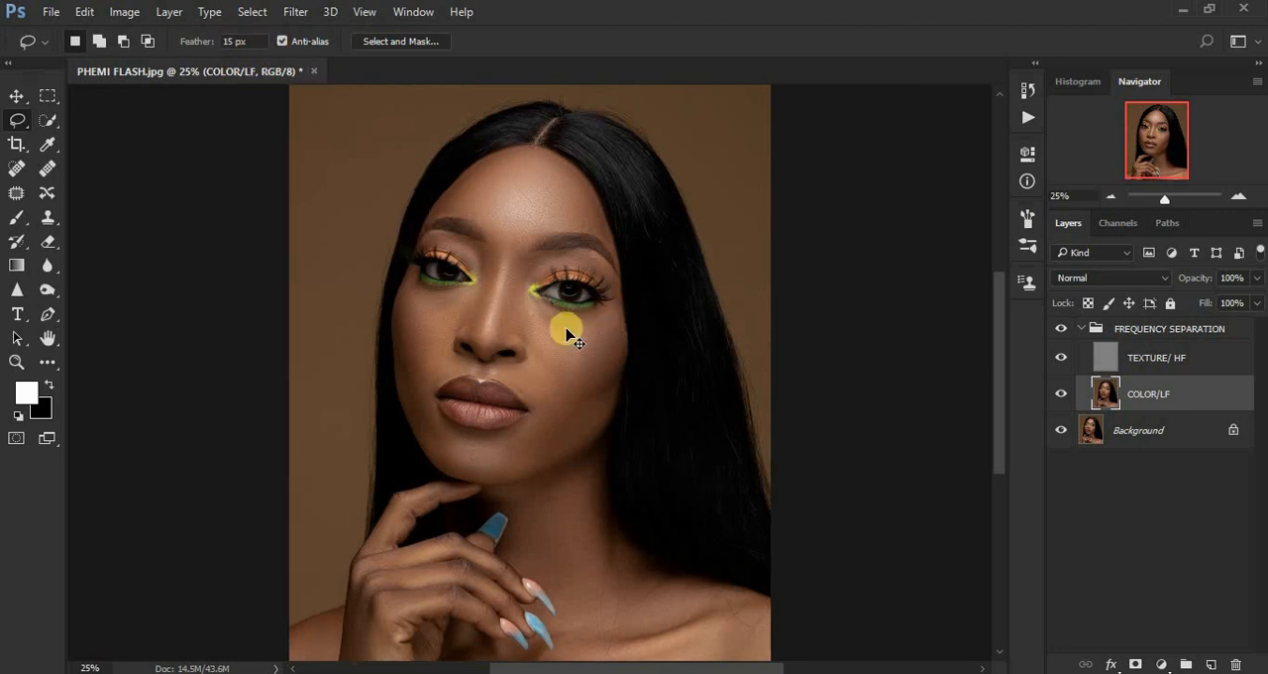
key("ctrl+plus")
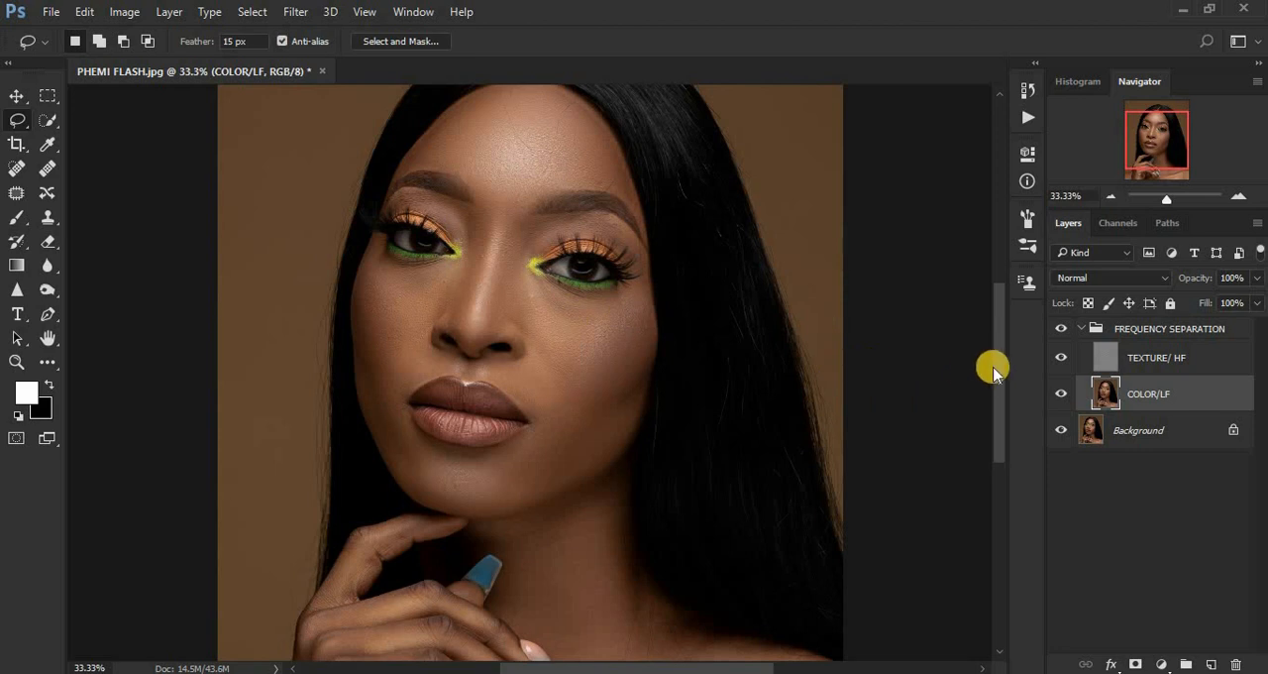
Revert the document in the history to the Delete Layer state, removing the forehead lasso selection, its Gaussian Blur and the deselection.
left_click_drag(998, 370, 1001, 321)
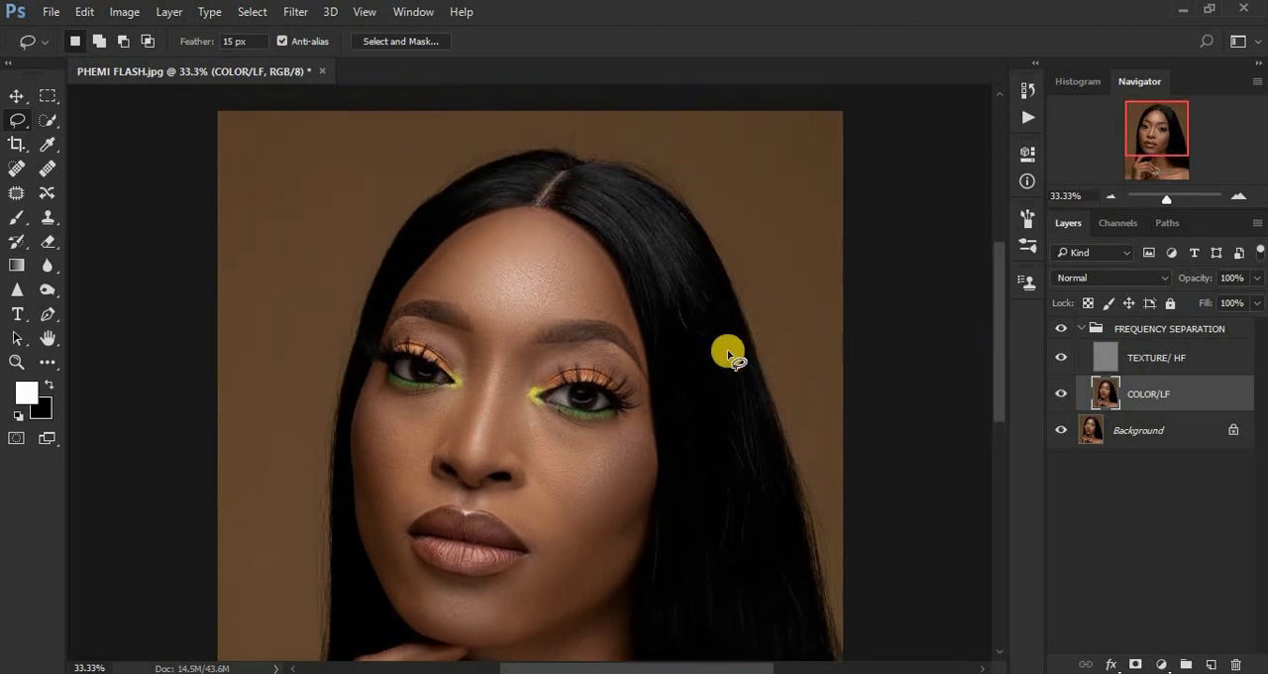
key("ctrl+plus")
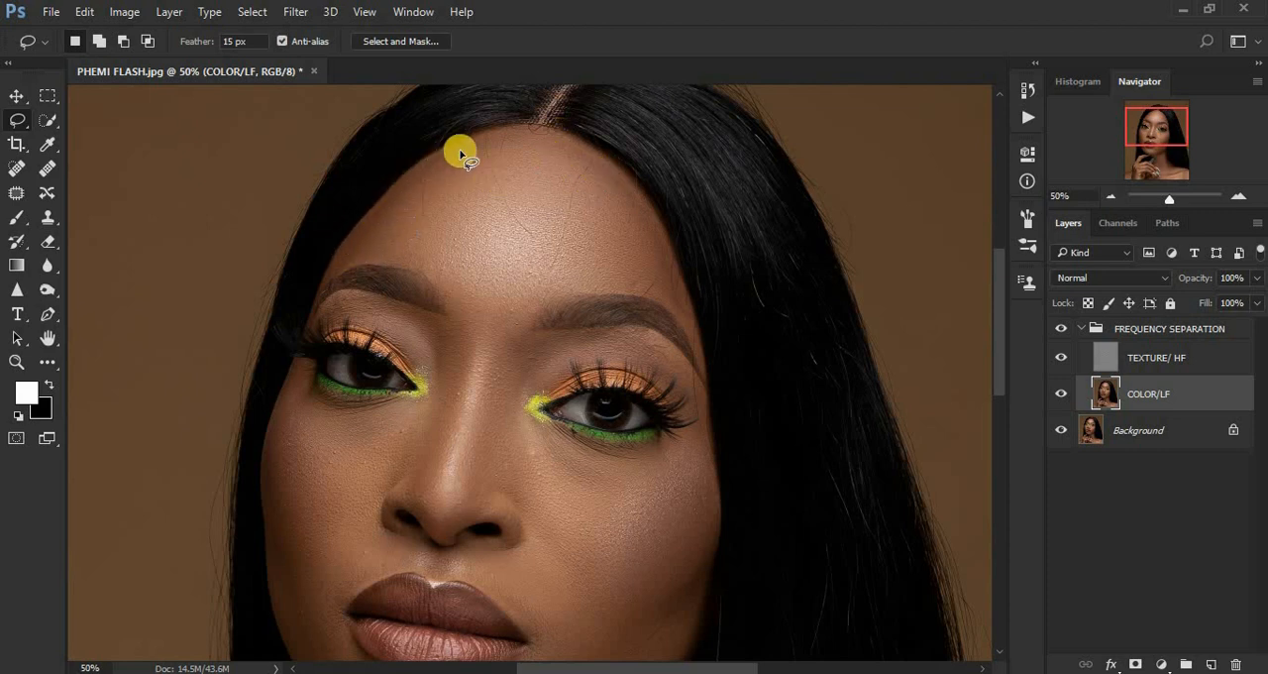
left_click(1027, 89)
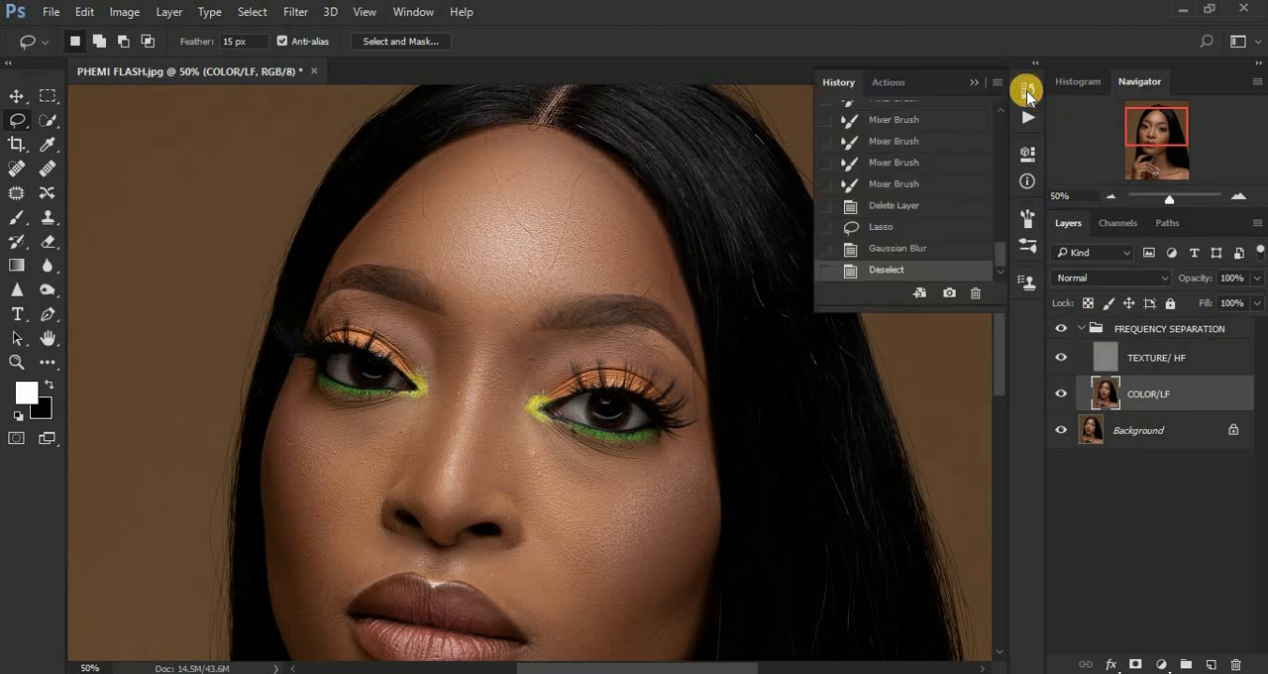
left_click(897, 229)
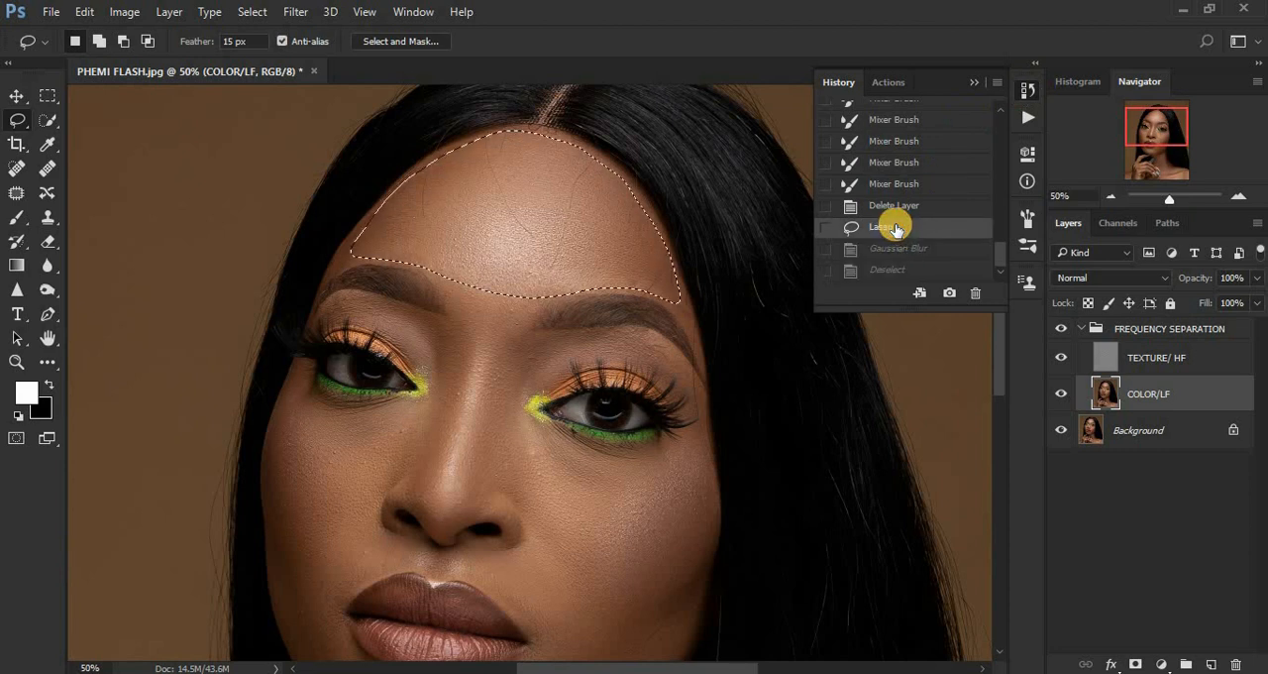
left_click(887, 206)
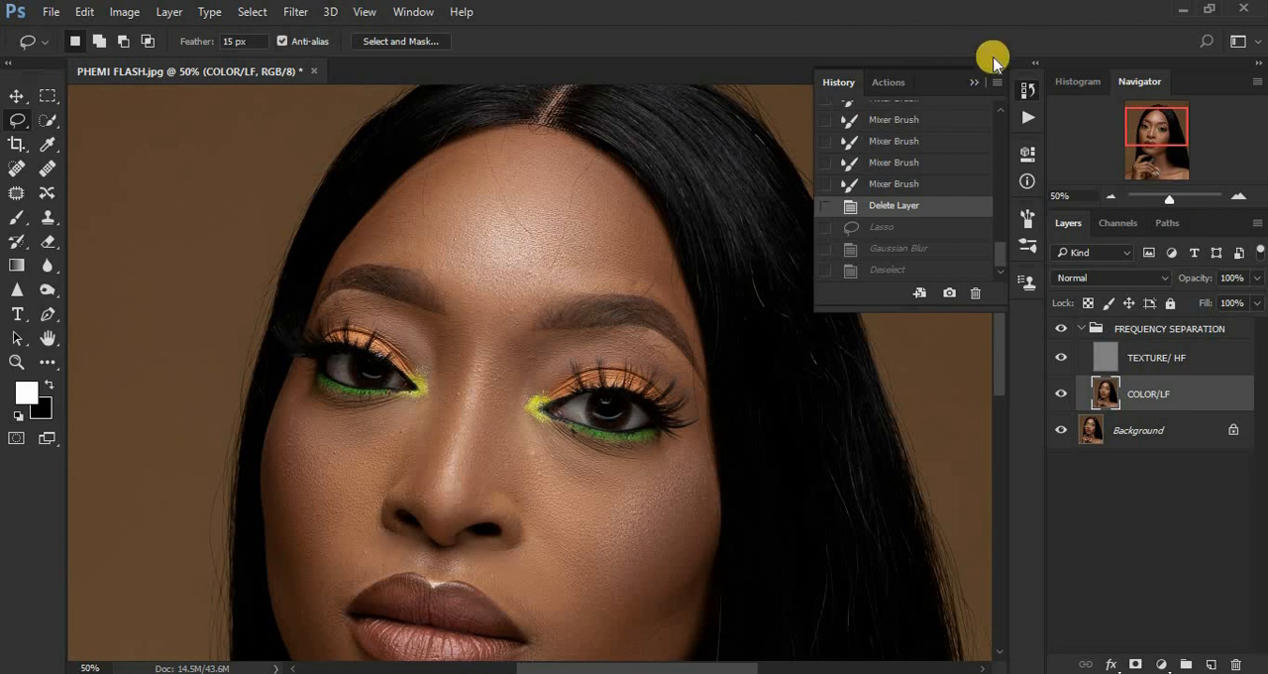
left_click(978, 83)
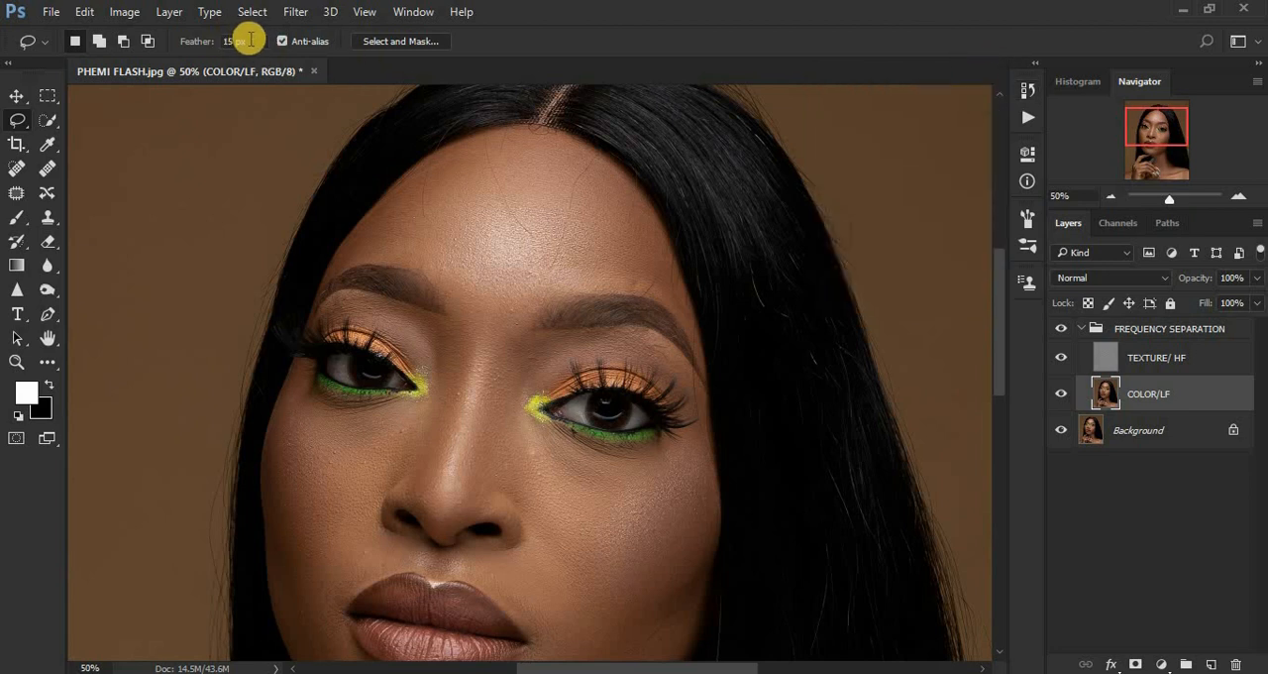
Set the Lasso tool's feather to 20 px.
left_click_drag(249, 41, 212, 40)
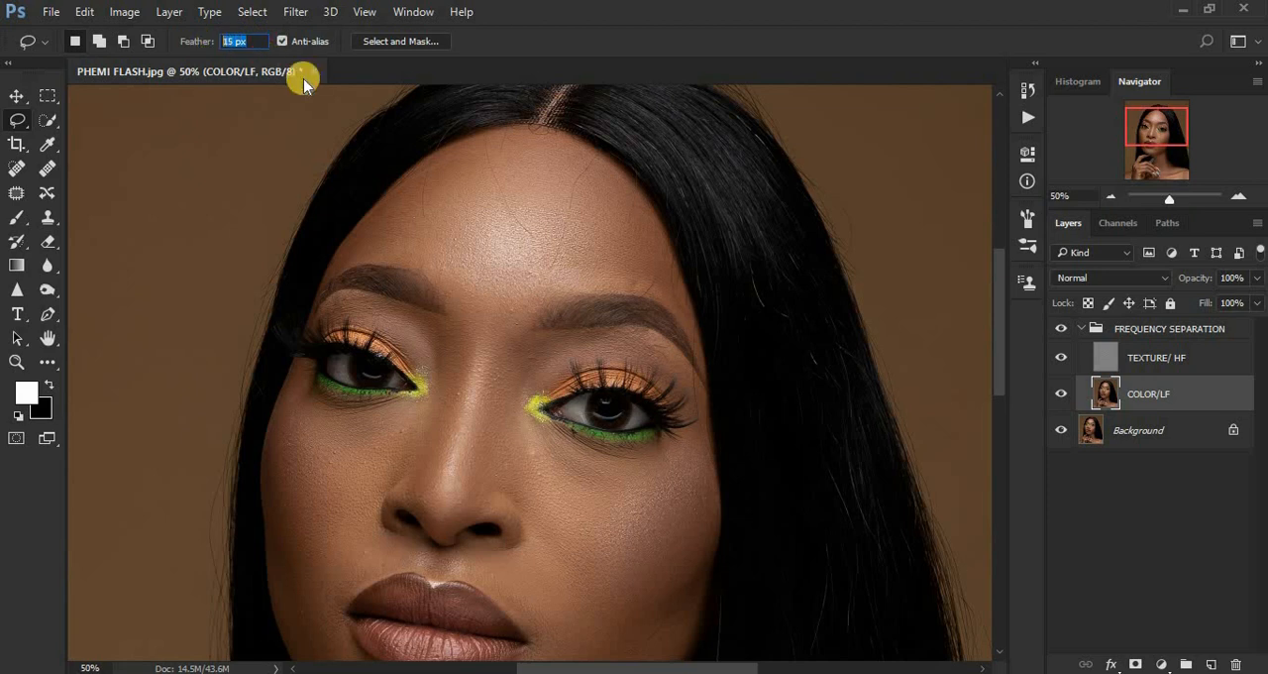
type("20")
Lasso the forehead between hairline and eyebrows, apply a Gaussian Blur with a 27.7 pixel radius on COLOR/LF, and deselect it.
mouse_move(375, 220)
left_mouse_down()
mouse_move(423, 172)
mouse_move(482, 144)
mouse_move(521, 135)
mouse_move(593, 162)
left_mouse_up()
mouse_move(633, 201)
left_mouse_down()
mouse_move(678, 269)
mouse_move(688, 315)
mouse_move(653, 293)
mouse_move(507, 302)
mouse_move(416, 269)
mouse_move(345, 262)
mouse_move(363, 225)
left_mouse_up()
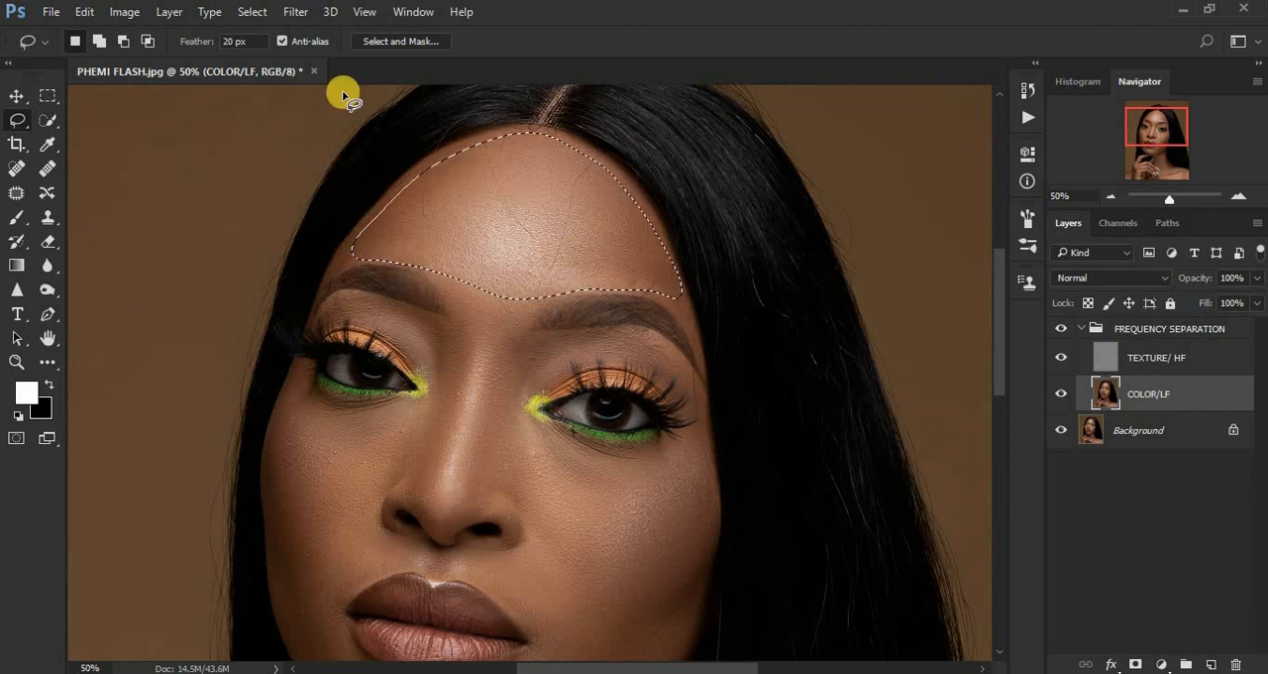
left_click(295, 14)
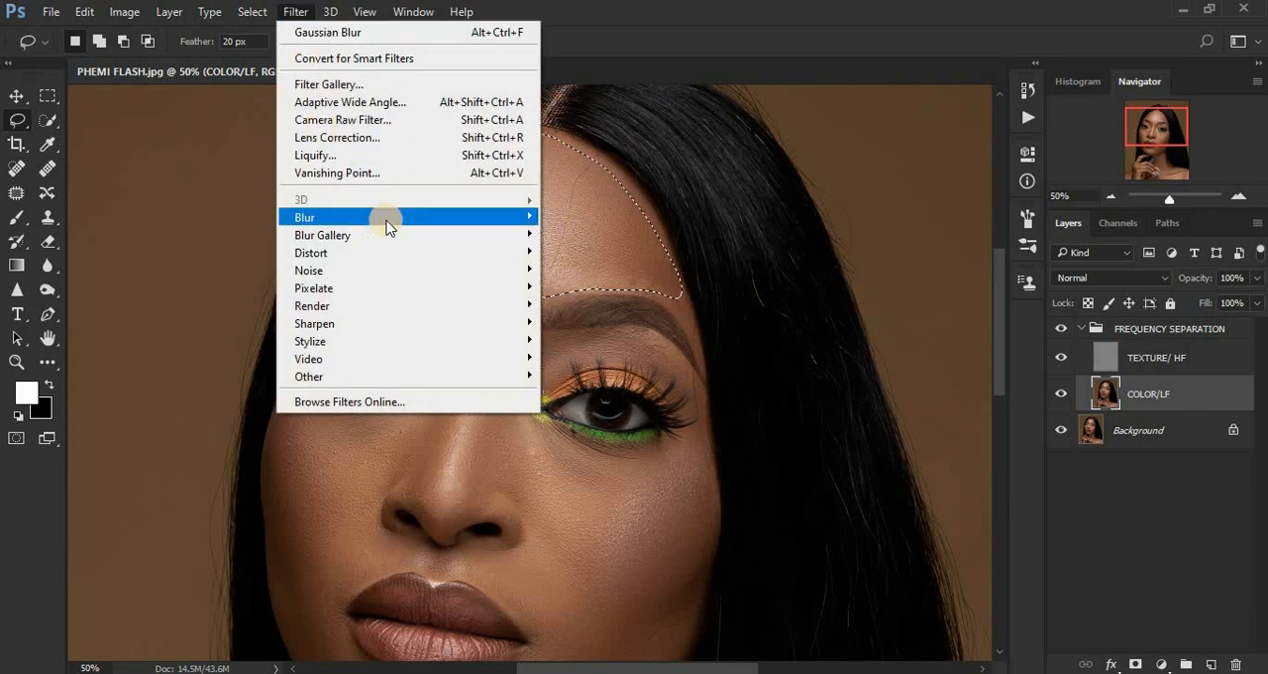
mouse_move(388, 217)
left_click(566, 287)
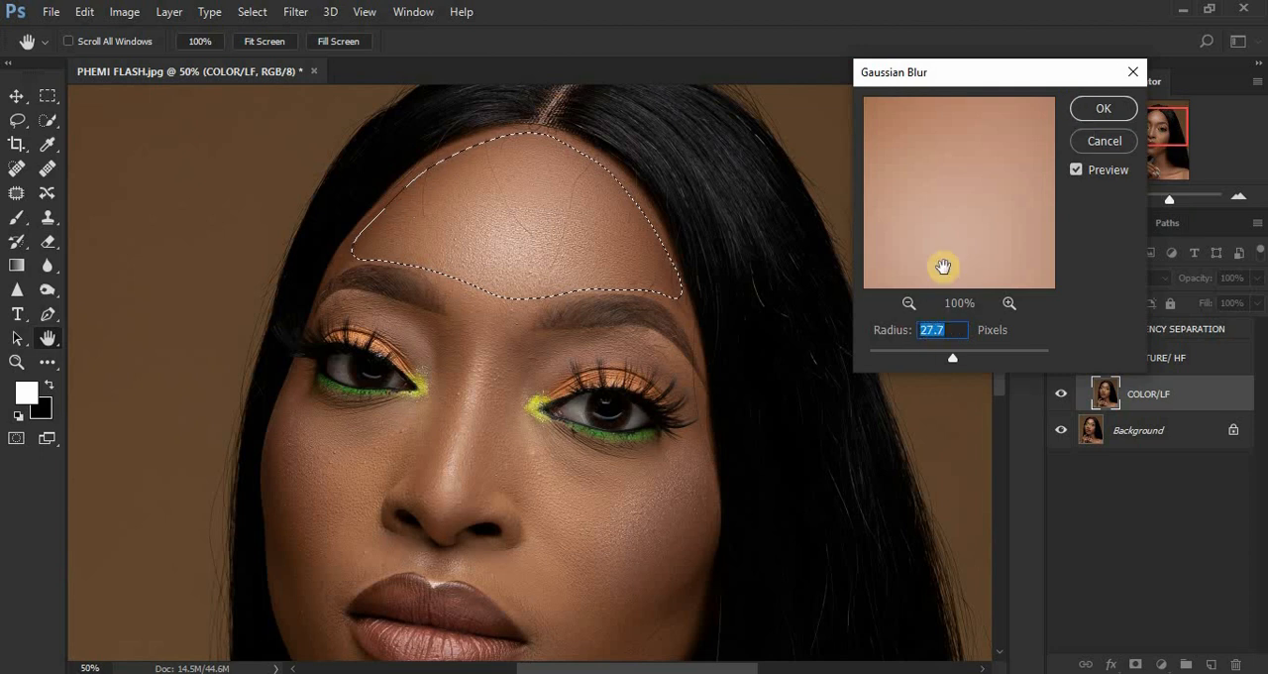
left_click(1086, 108)
key("l")
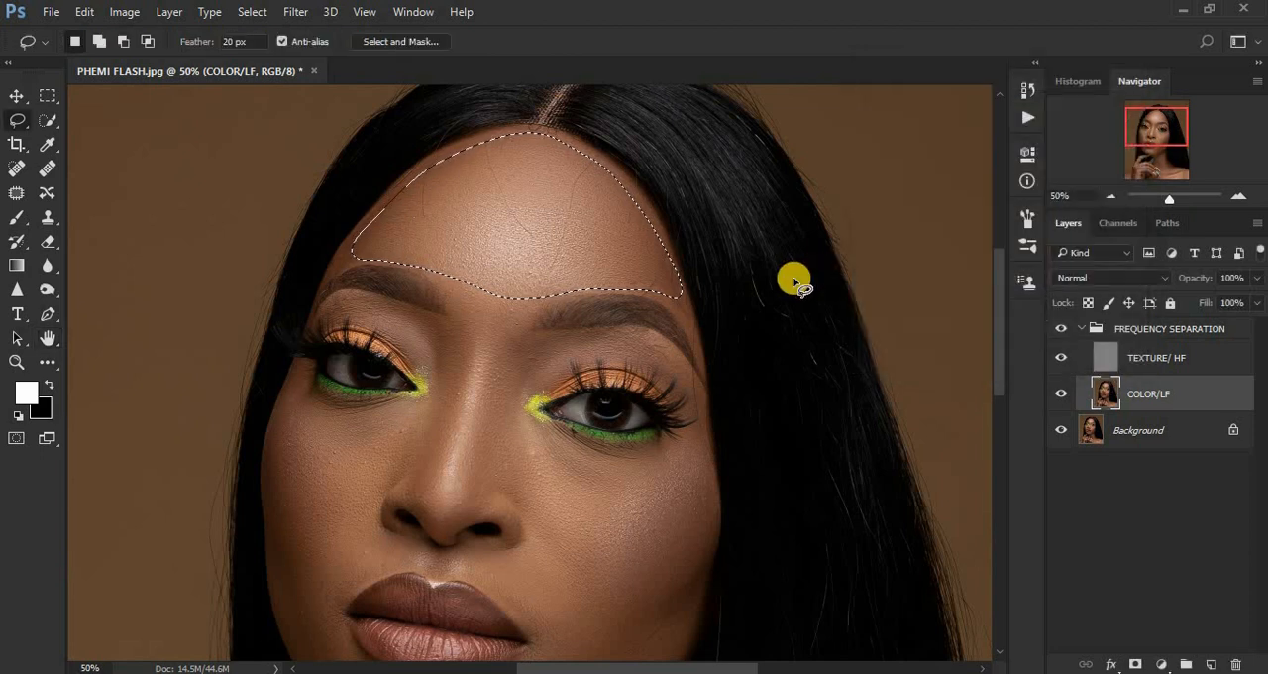
left_click(789, 280)
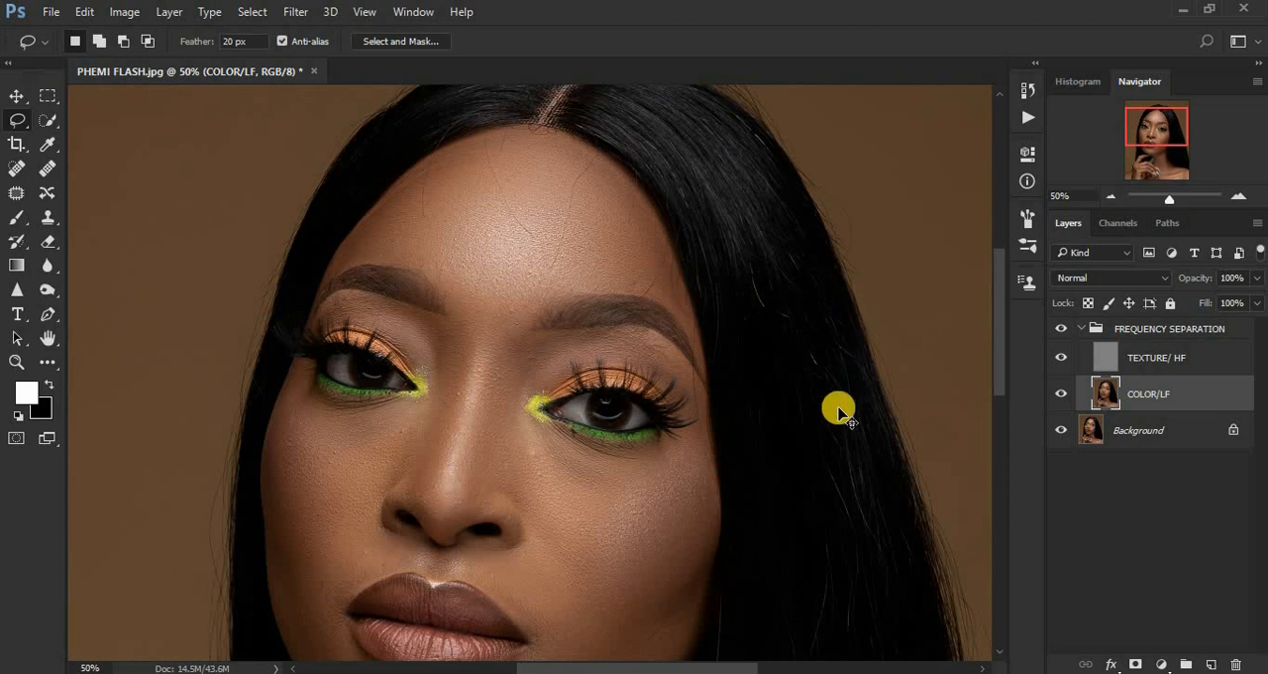
Check the forehead blur on the whole portrait and revert the history to the Delete Layer state.
key("ctrl+minus")
key("ctrl+minus")
key("ctrl+minus")
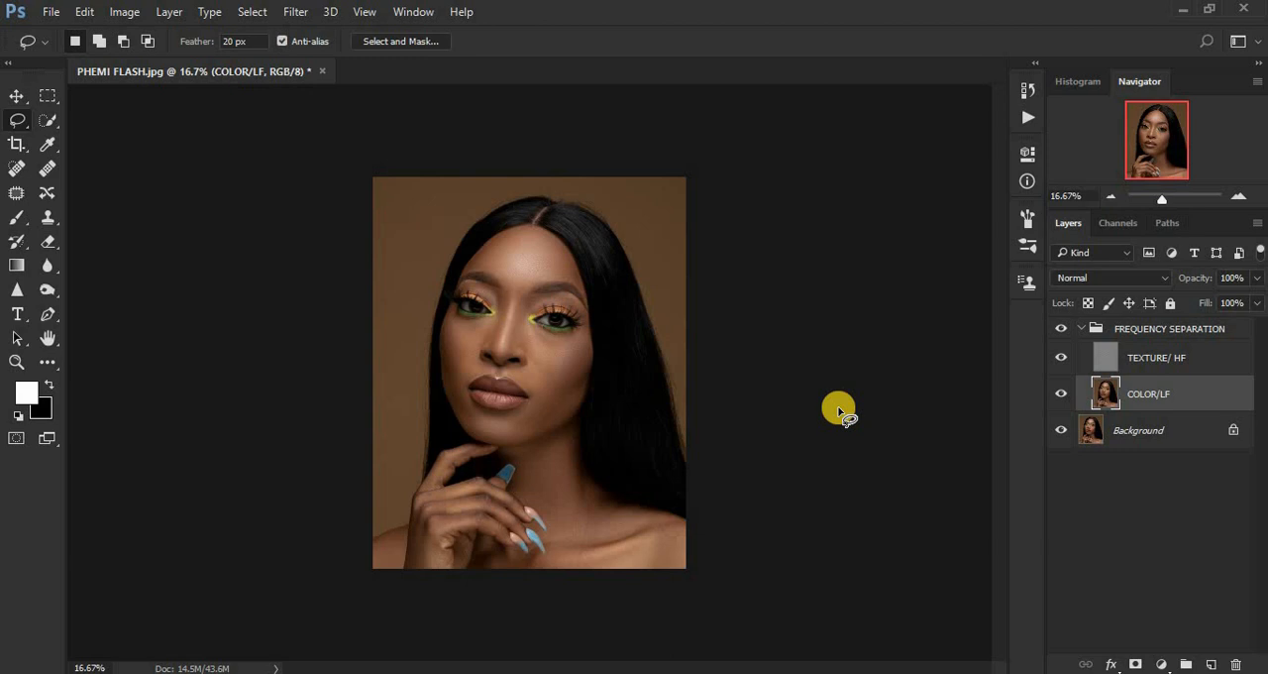
key("ctrl+plus")
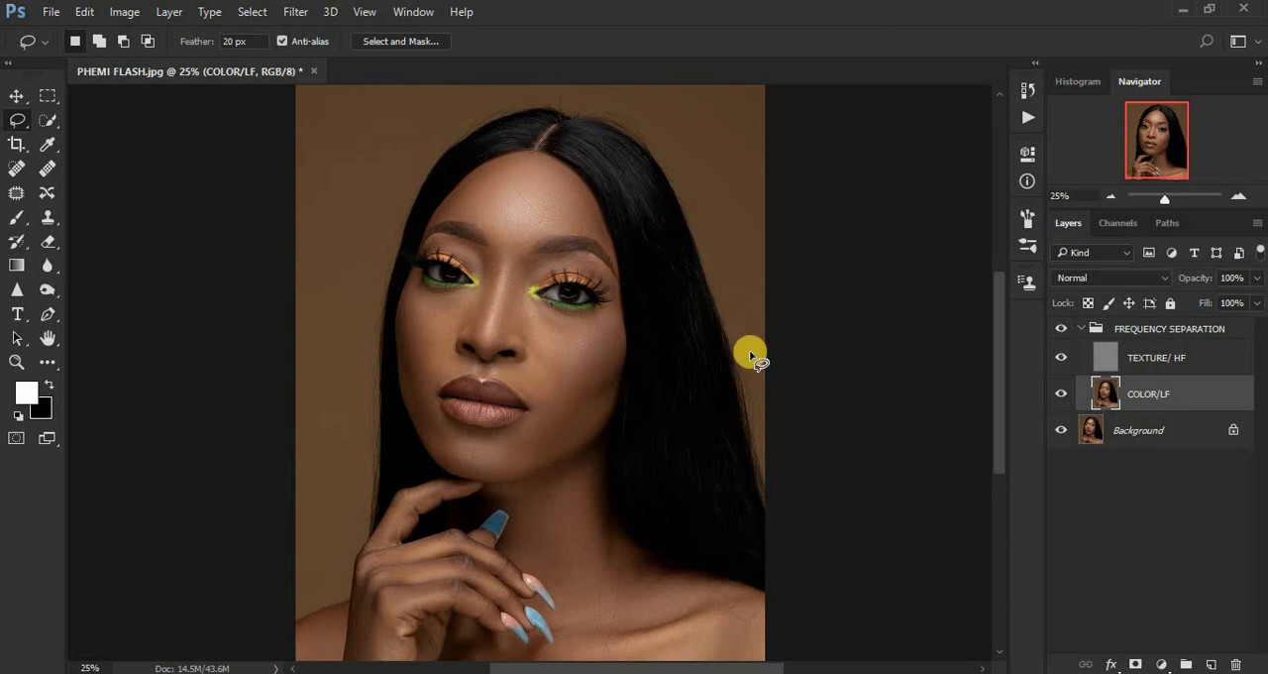
left_click(1028, 88)
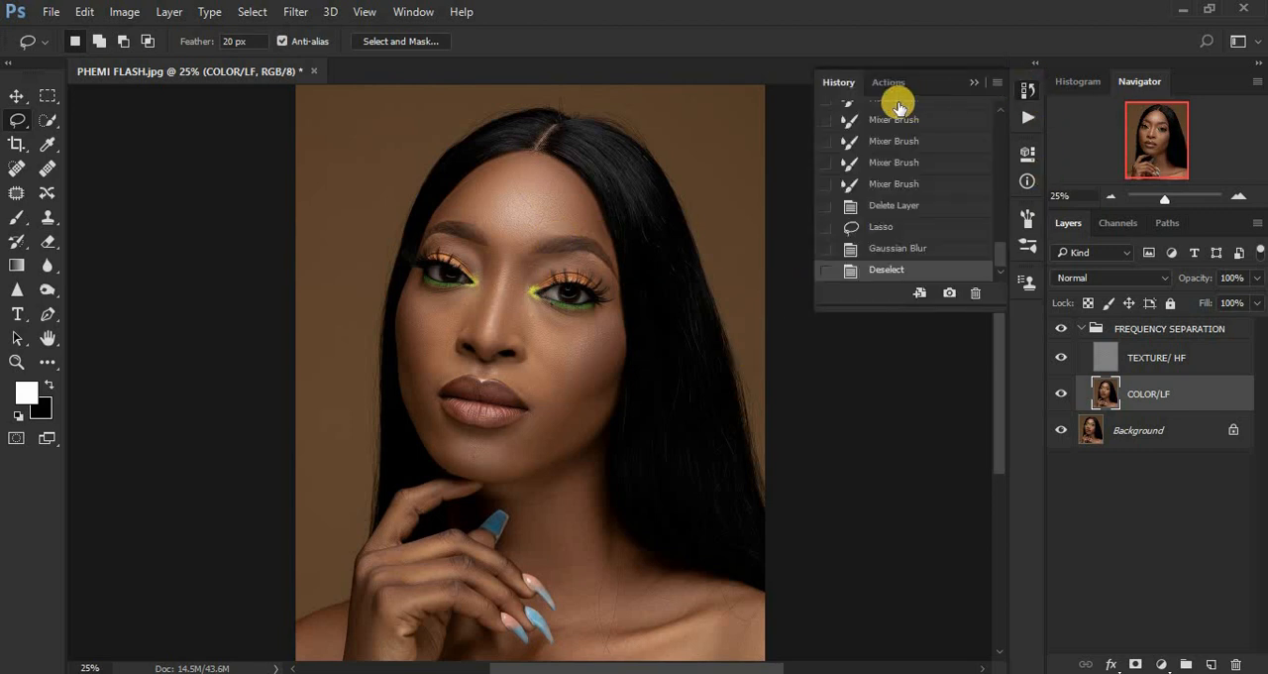
left_click(890, 228)
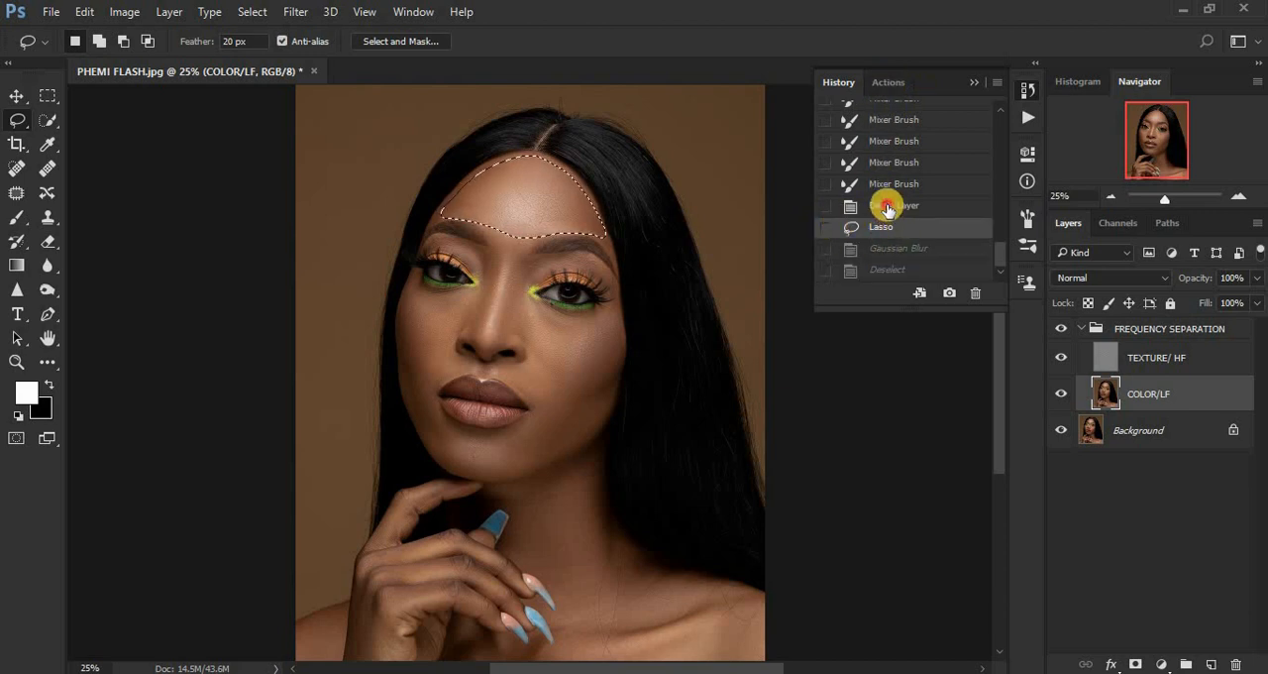
left_click(887, 208)
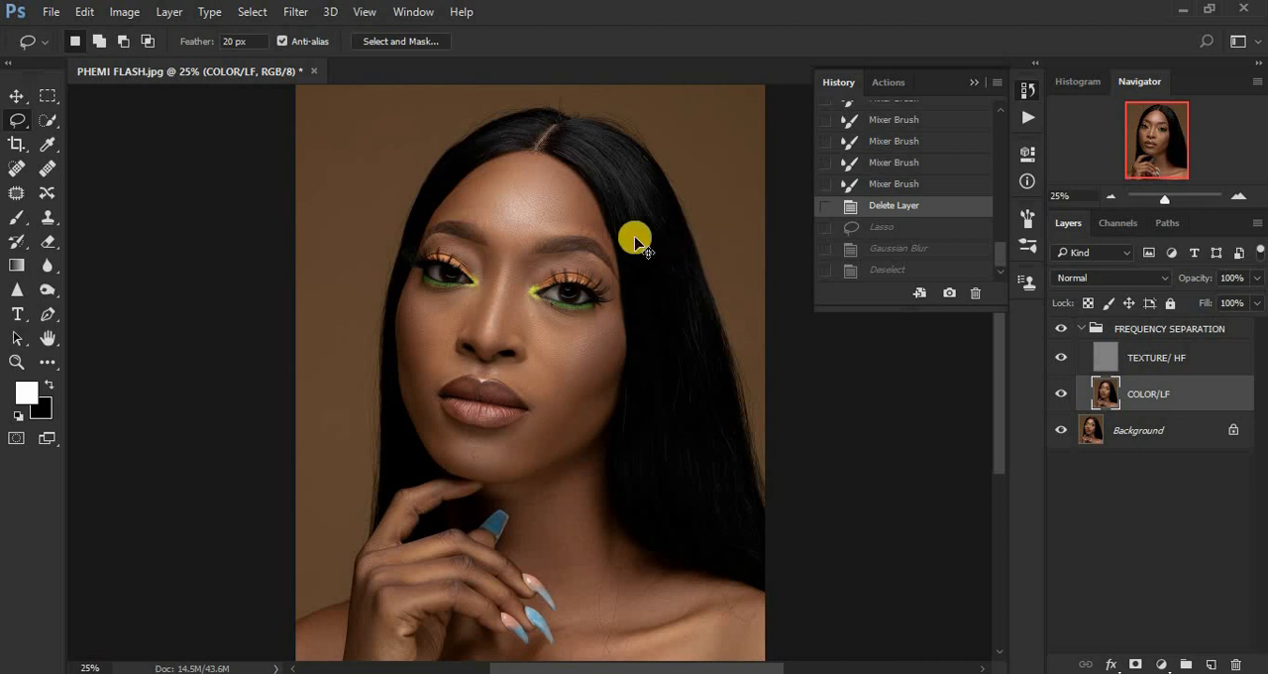
key("ctrl+plus")
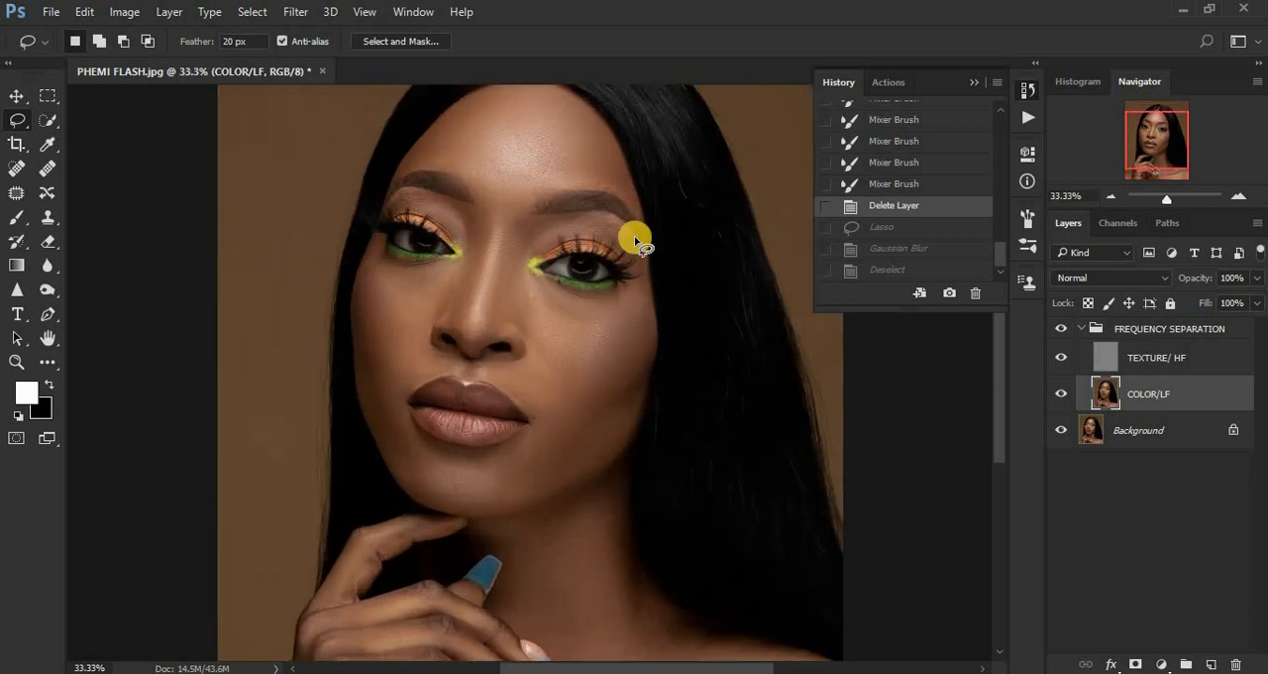
left_click(973, 86)
Draw a freehand lasso selection around the forehead, slightly inside the hairline and above the eyebrows.
left_click_drag(1001, 326, 1002, 284)
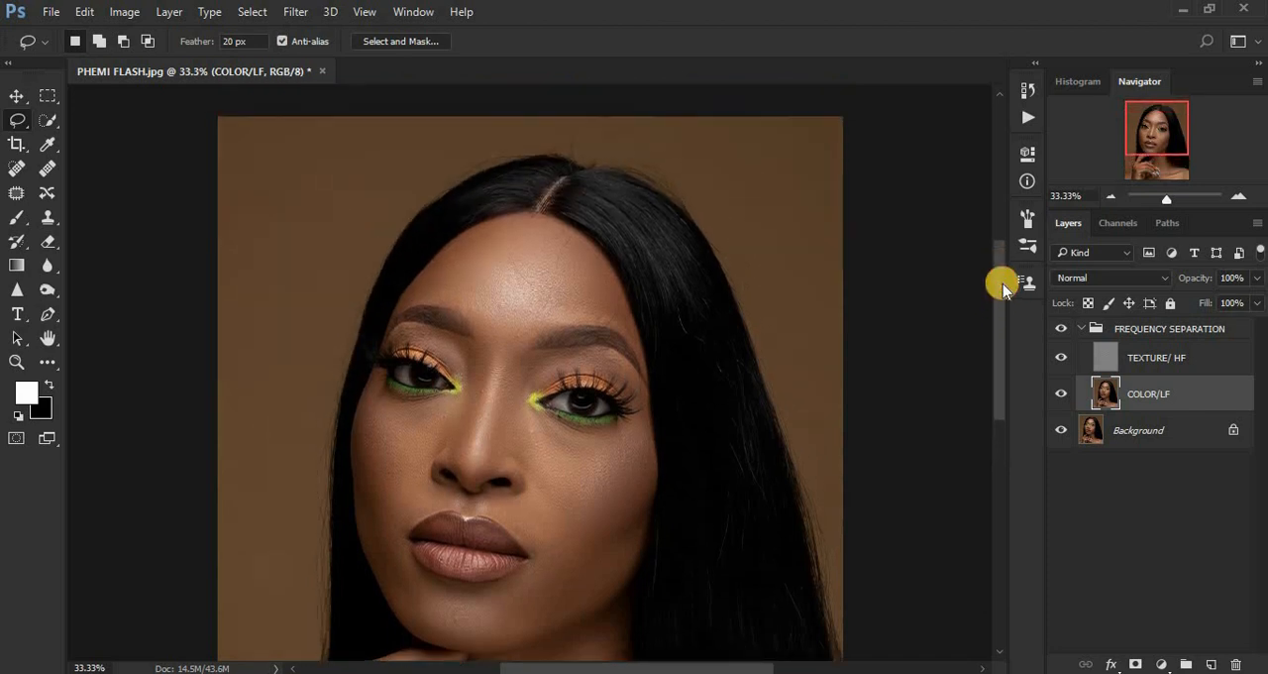
key("ctrl+plus")
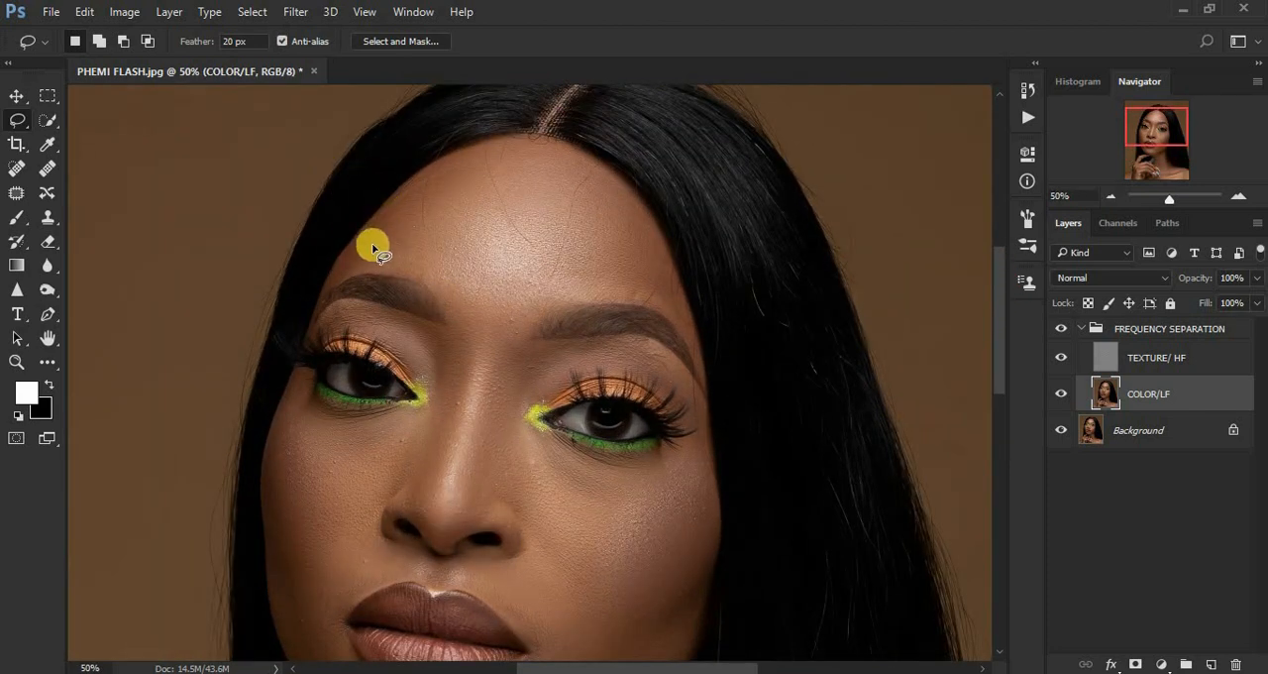
mouse_move(369, 239)
left_mouse_down()
mouse_move(493, 149)
mouse_move(548, 153)
mouse_move(625, 192)
mouse_move(667, 264)
mouse_move(677, 315)
mouse_move(628, 294)
mouse_move(506, 312)
mouse_move(398, 268)
mouse_move(354, 267)
mouse_move(366, 232)
left_mouse_up()
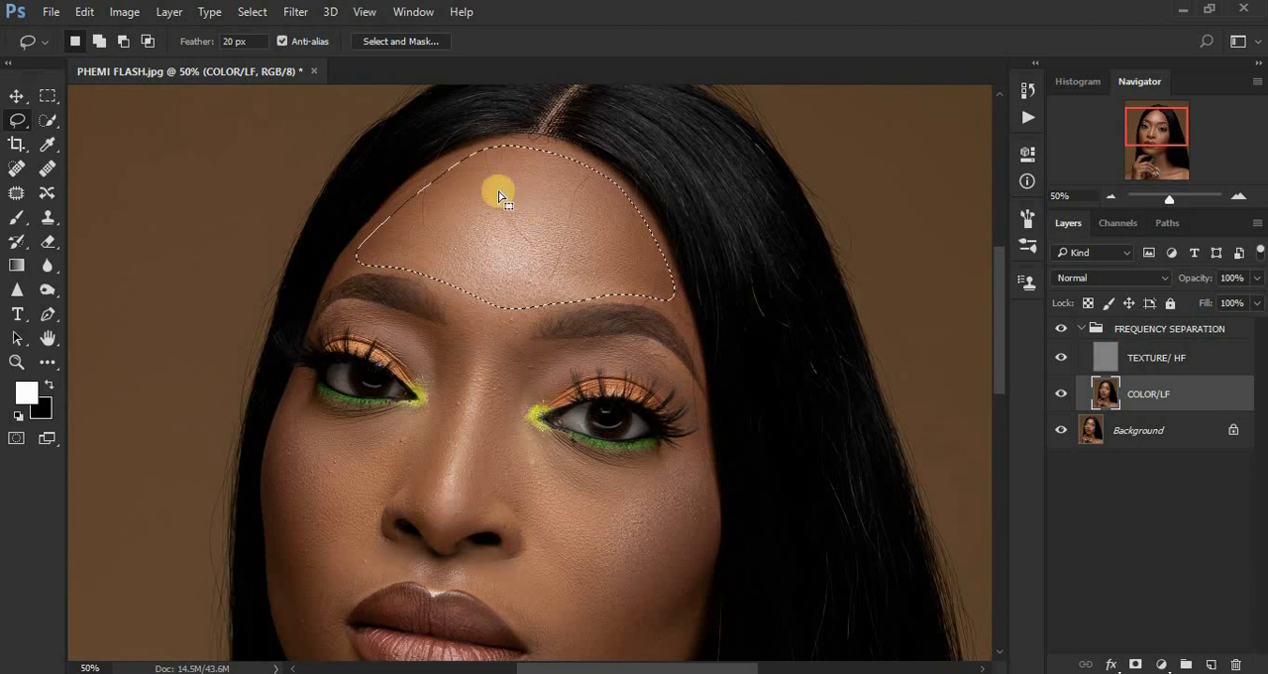
Apply a Gaussian Blur with a radius of 27 pixels to the forehead selection on COLOR/LF, and deselect it.
left_click(293, 10)
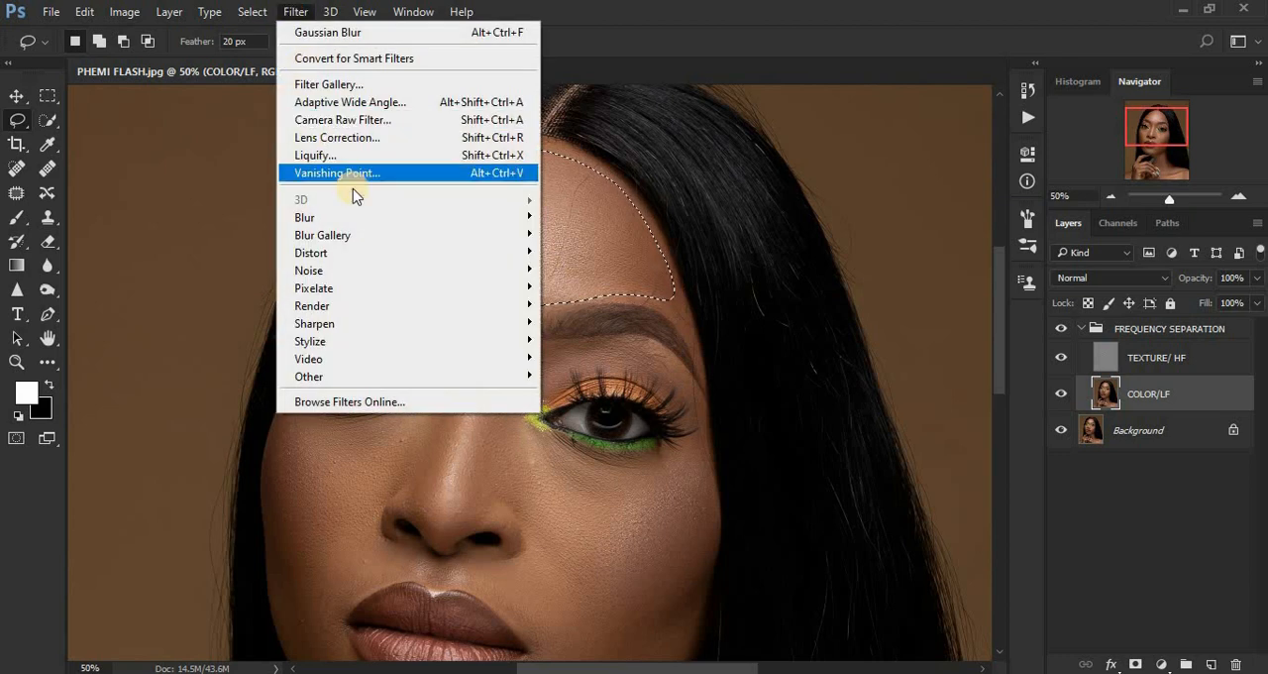
mouse_move(393, 226)
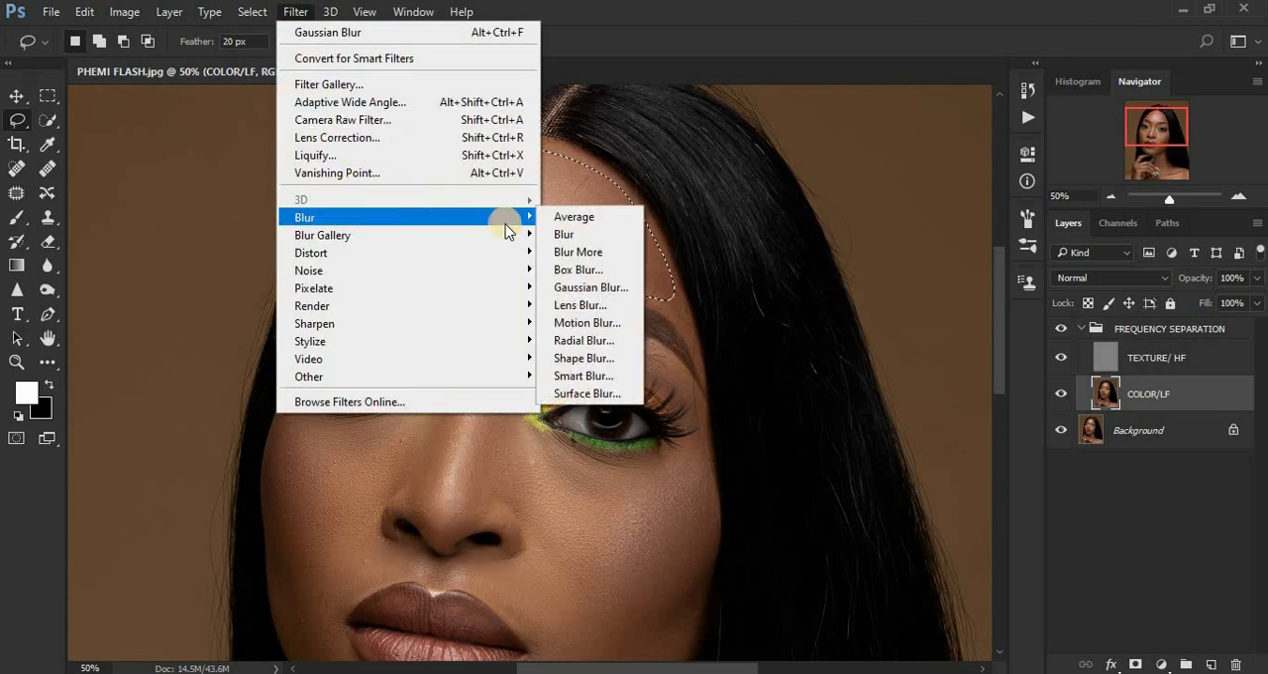
left_click(599, 286)
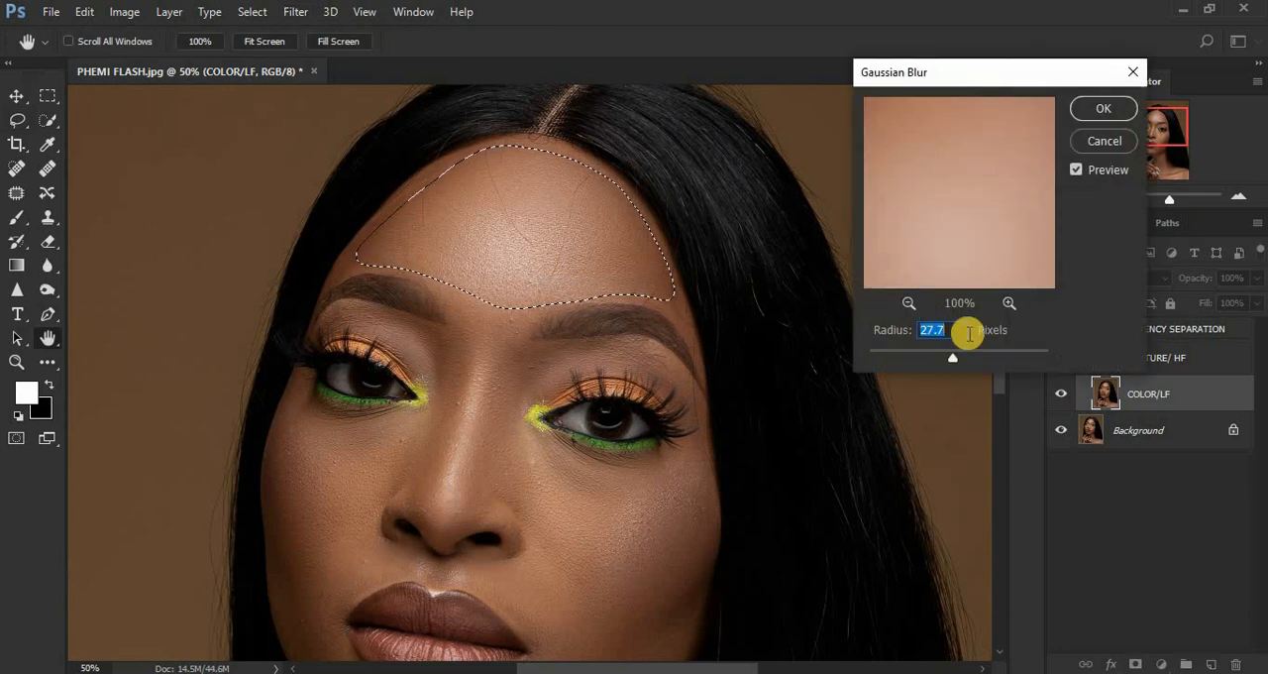
type("8")
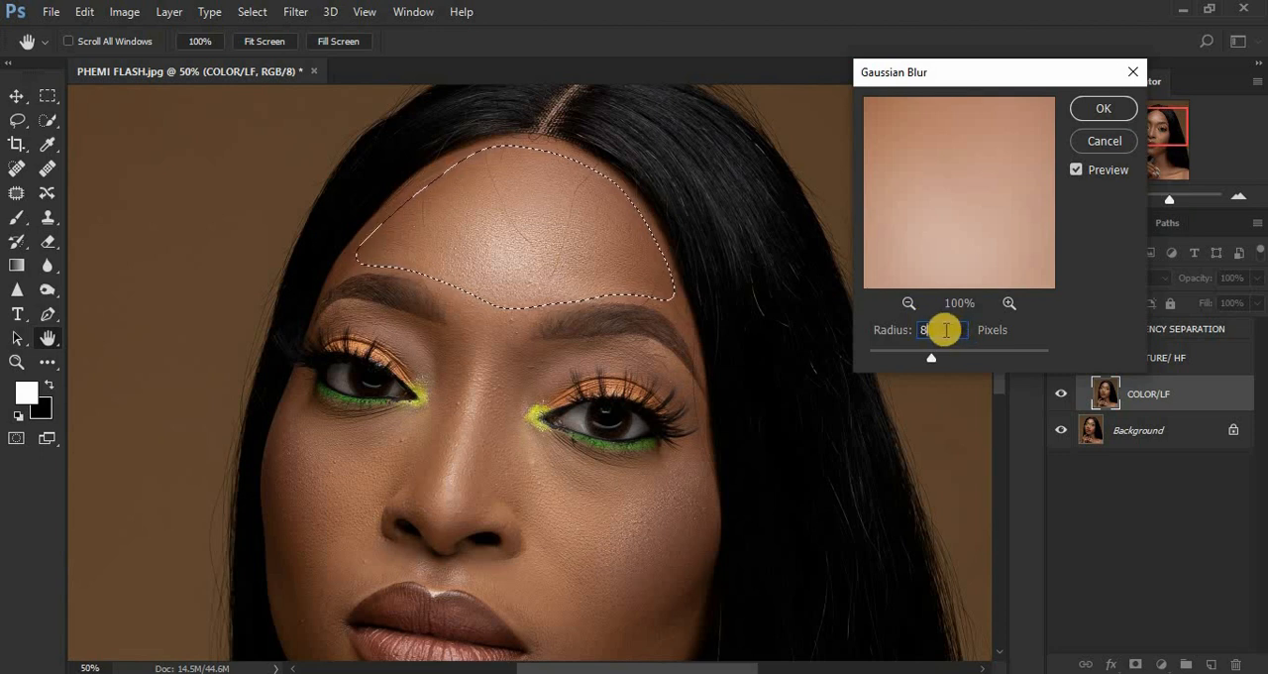
left_click_drag(938, 330, 881, 330)
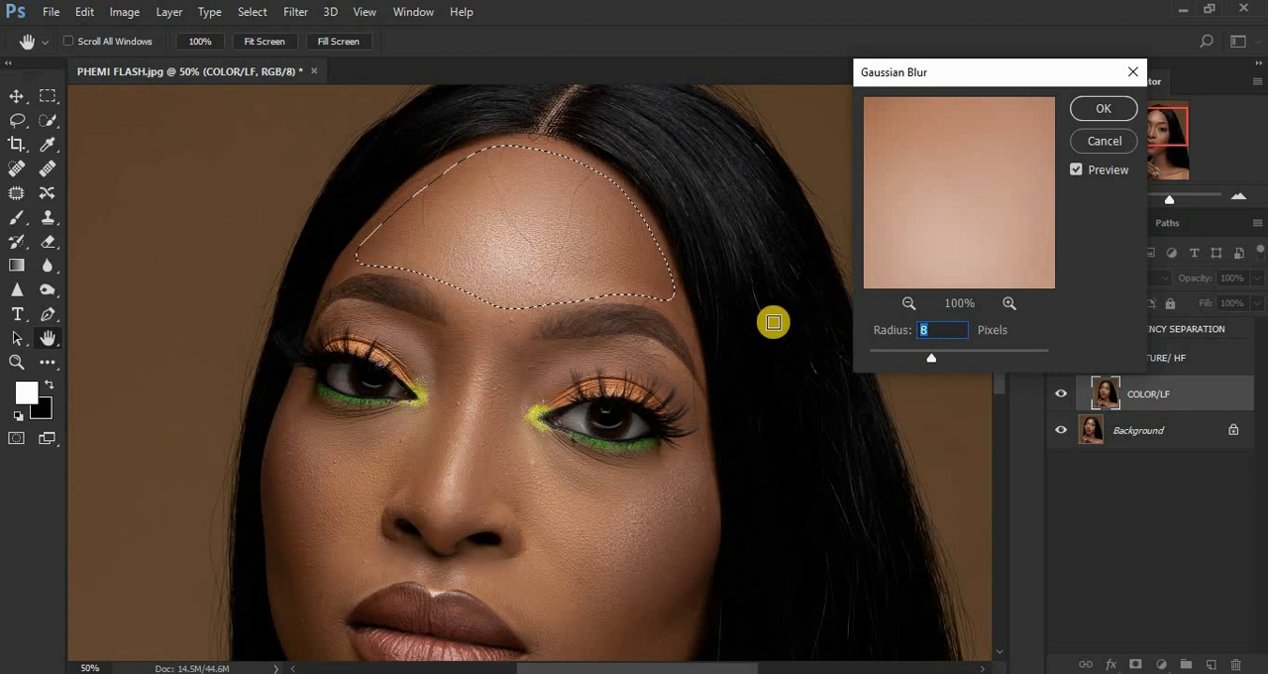
type("2.5")
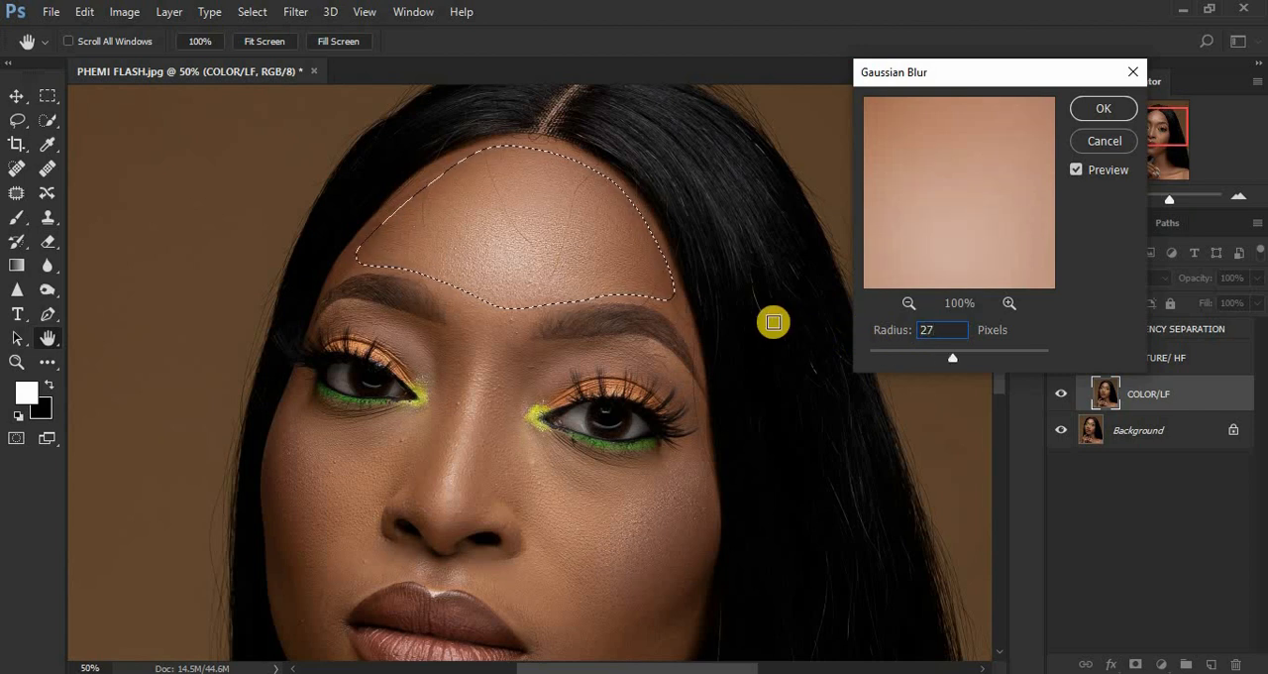
key("Return")
key("ctrl+d")
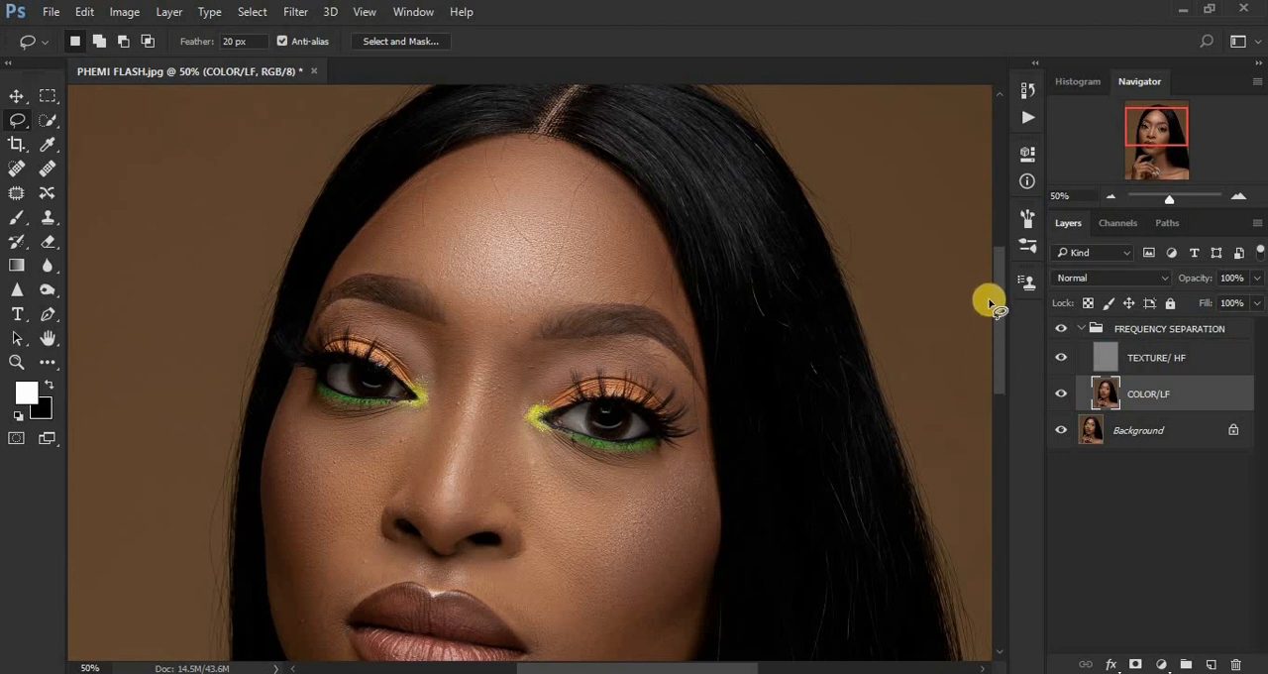
Lasso the skin below the eye on the image's left side, repeat the last Gaussian Blur on it, and deselect it.
left_click_drag(1000, 315, 1009, 346)
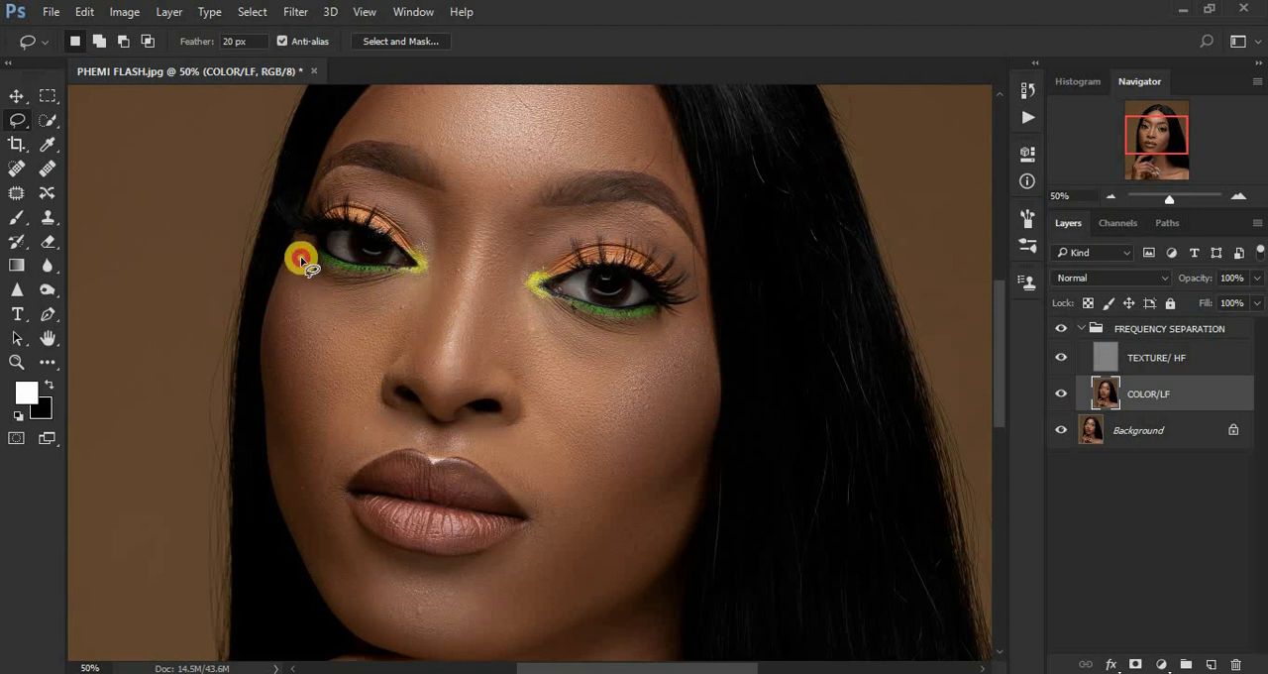
mouse_move(302, 260)
left_mouse_down()
mouse_move(346, 284)
mouse_move(416, 278)
mouse_move(416, 318)
mouse_move(355, 364)
mouse_move(306, 361)
mouse_move(284, 267)
left_mouse_up()
right_click(302, 294)
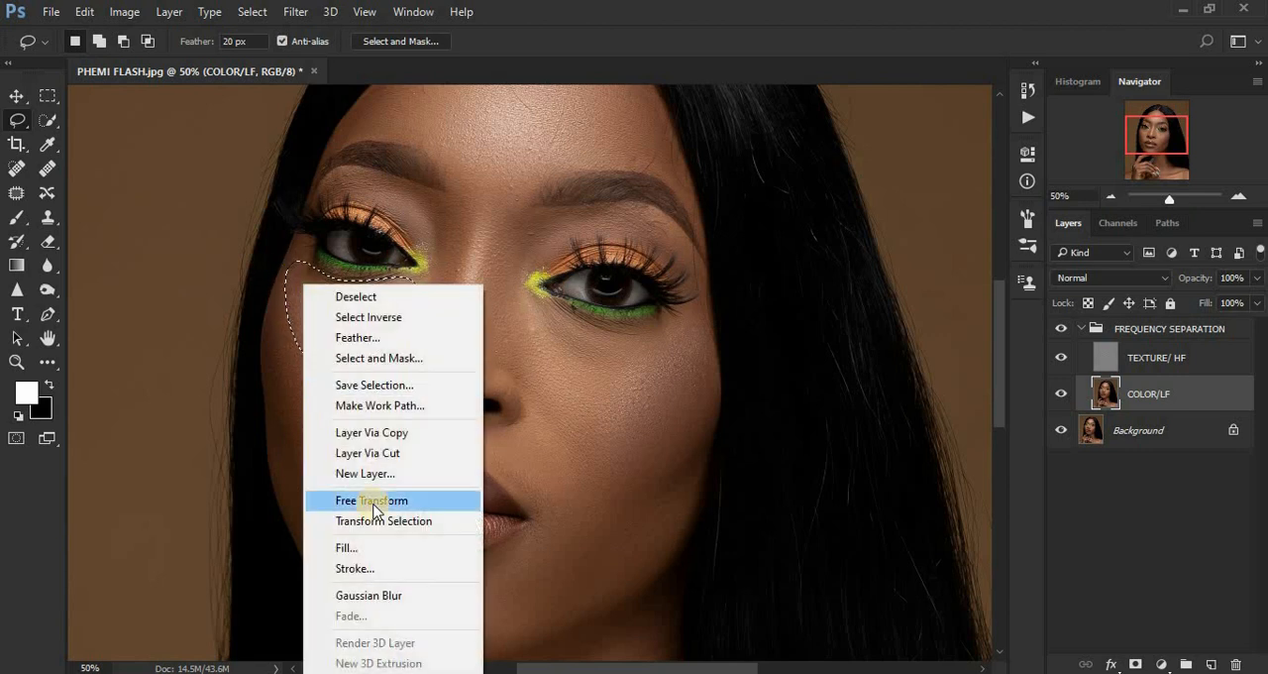
left_click(401, 595)
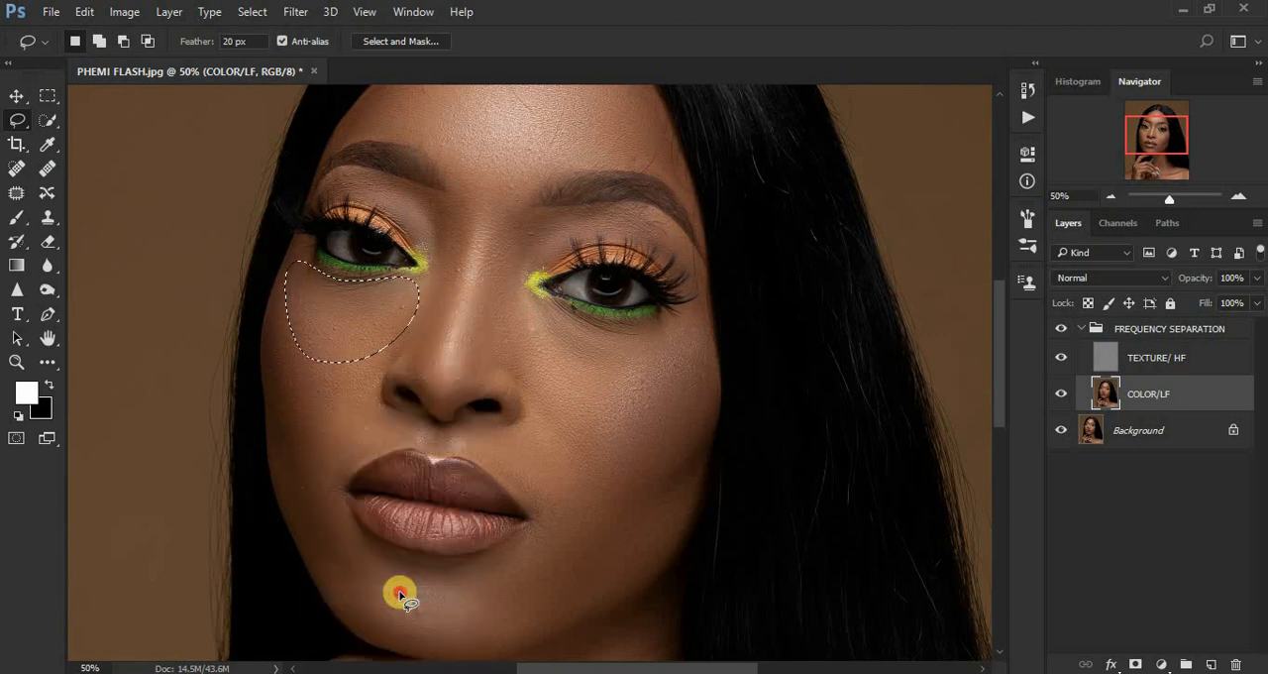
key("ctrl+d")
Lasso the cheek on the image's left side, between the nose and the face edge, and repeat the last Gaussian Blur on it.
mouse_move(291, 315)
left_mouse_down()
mouse_move(367, 332)
mouse_move(379, 347)
mouse_move(366, 409)
mouse_move(322, 470)
mouse_move(303, 470)
mouse_move(287, 445)
mouse_move(273, 377)
left_mouse_up()
mouse_move(277, 324)
left_mouse_down()
mouse_move(347, 343)
mouse_move(370, 377)
mouse_move(374, 439)
mouse_move(347, 469)
mouse_move(301, 484)
mouse_move(276, 332)
left_mouse_up()
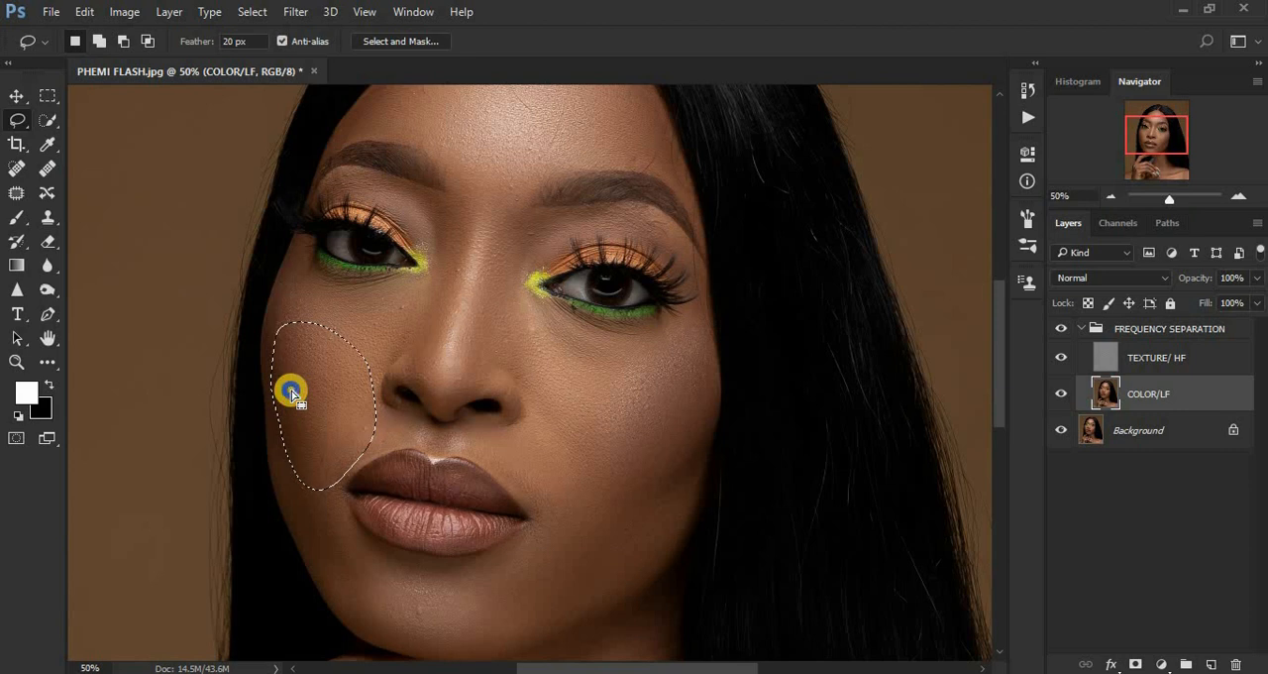
right_click(290, 393)
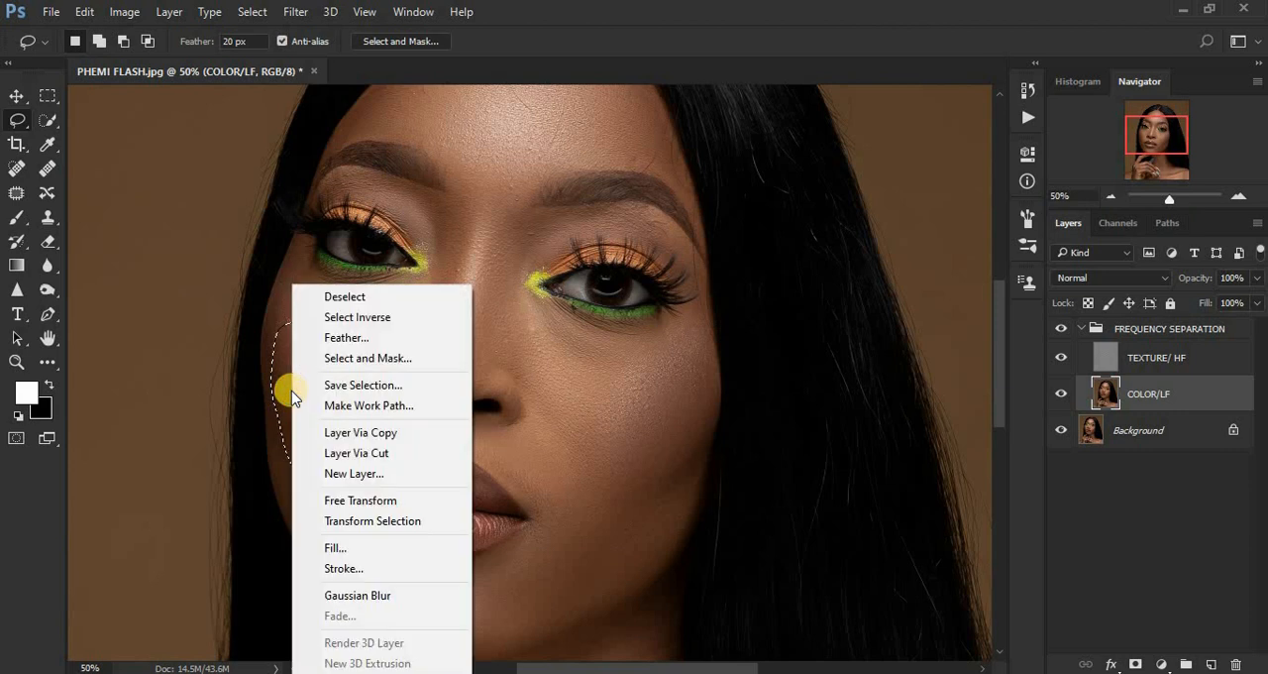
left_click(383, 596)
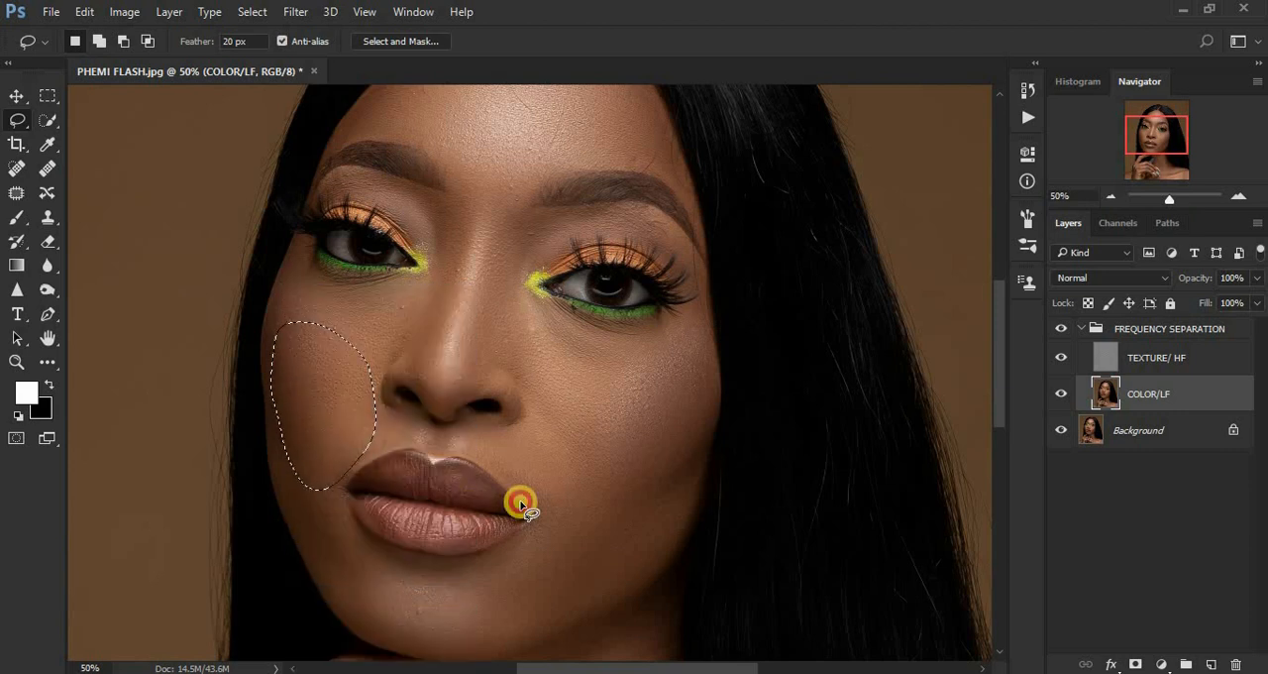
Lasso the skin below the eye on the image's right side, repeat the last Gaussian Blur on it, and deselect it.
mouse_move(680, 319)
left_mouse_down()
mouse_move(608, 328)
mouse_move(538, 301)
mouse_move(531, 372)
mouse_move(547, 410)
mouse_move(680, 379)
mouse_move(702, 346)
mouse_move(702, 318)
mouse_move(686, 318)
left_mouse_up()
right_click(653, 355)
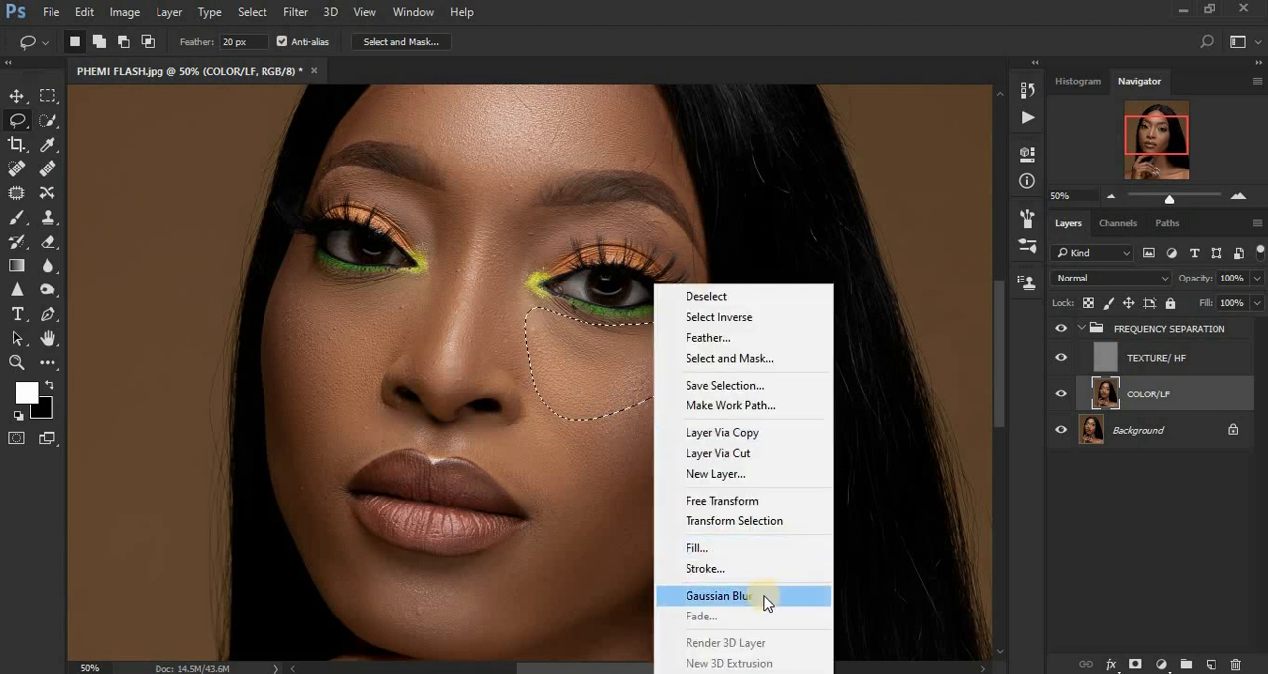
left_click(761, 595)
key("ctrl+d")
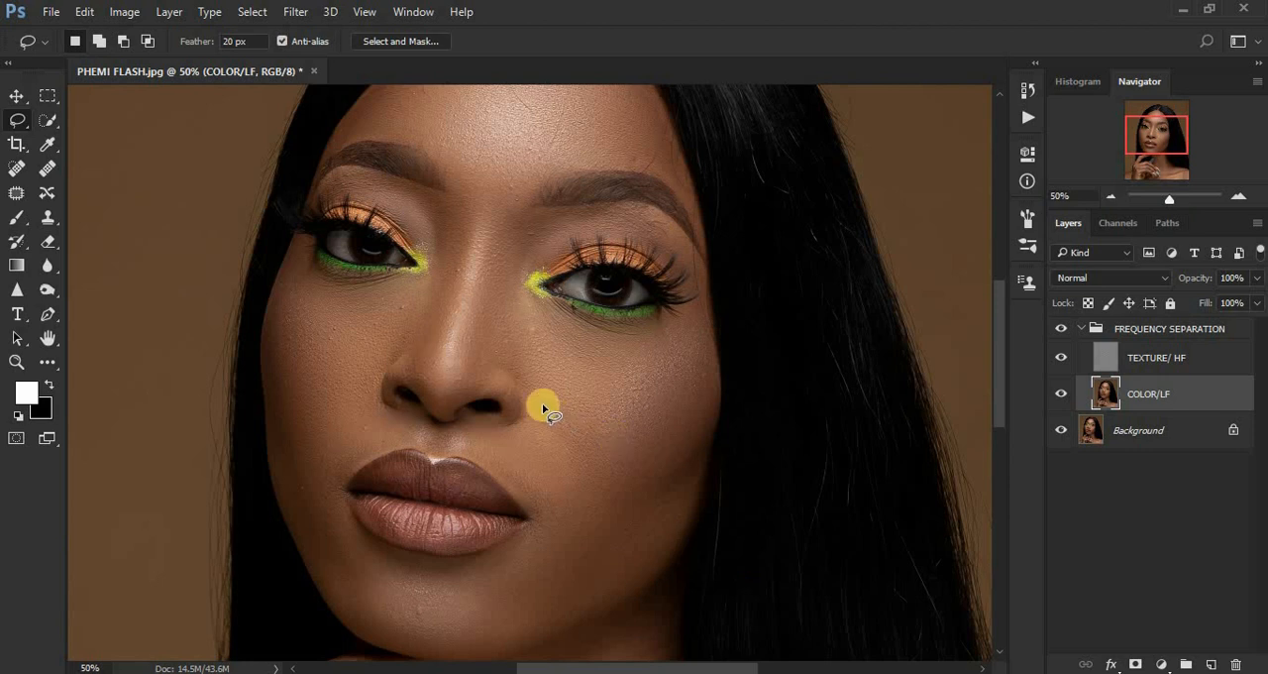
Lasso the cheek and, separately, the jaw area beside the mouth on the image's right side, repeating the last Gaussian Blur on each selection.
mouse_move(572, 496)
left_mouse_down()
mouse_move(635, 503)
mouse_move(678, 469)
mouse_move(702, 419)
mouse_move(707, 364)
mouse_move(685, 345)
mouse_move(530, 394)
left_mouse_up()
right_click(595, 433)
left_click(654, 354)
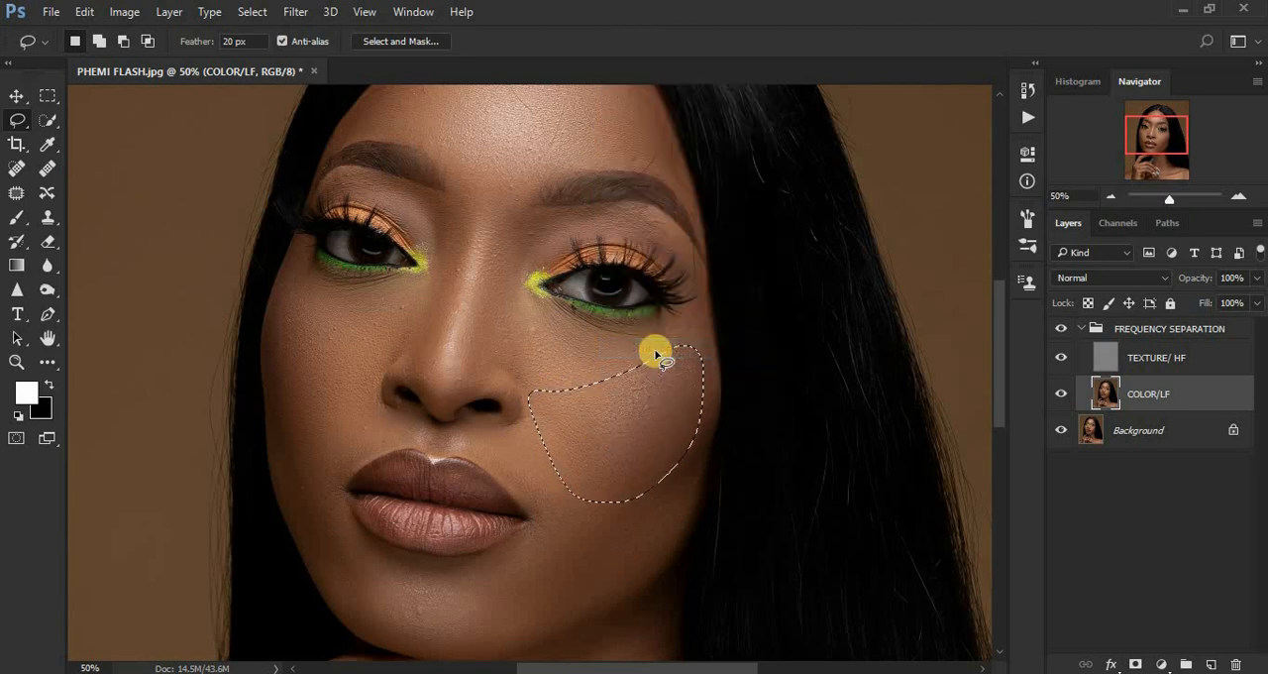
mouse_move(557, 468)
left_mouse_down()
mouse_move(503, 591)
mouse_move(502, 620)
mouse_move(531, 632)
mouse_move(625, 590)
mouse_move(683, 518)
mouse_move(674, 472)
left_mouse_up()
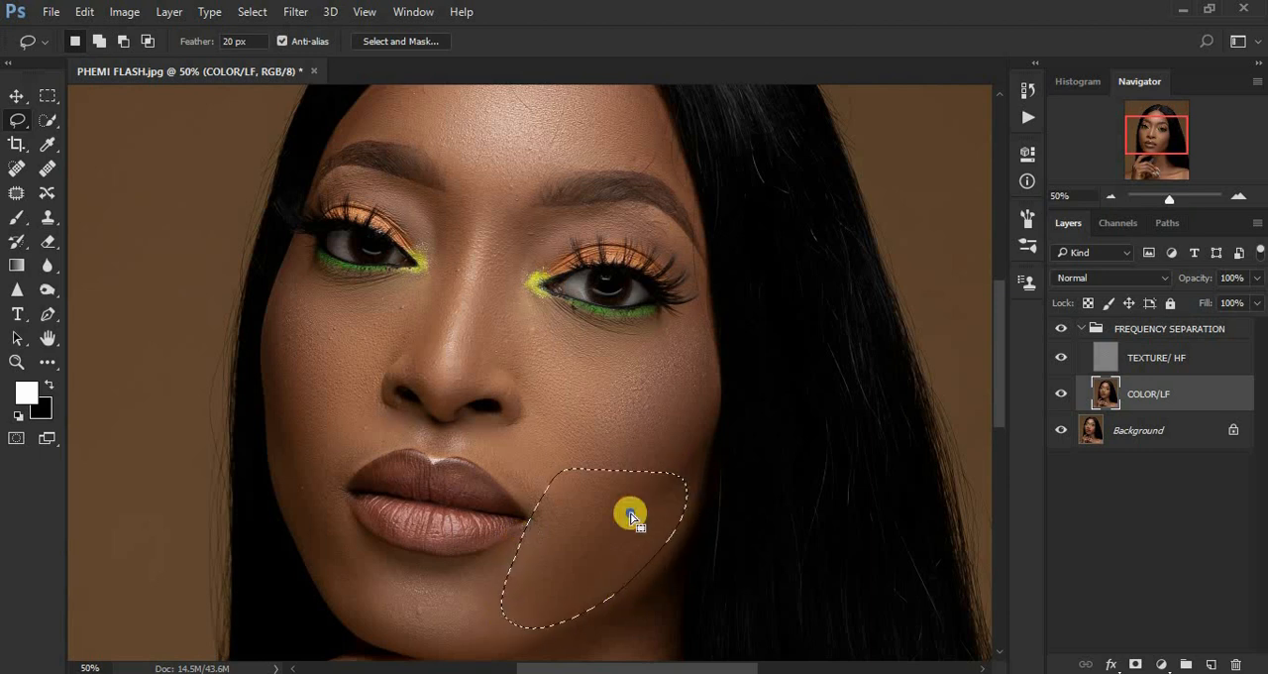
right_click(631, 515)
left_click(711, 428)
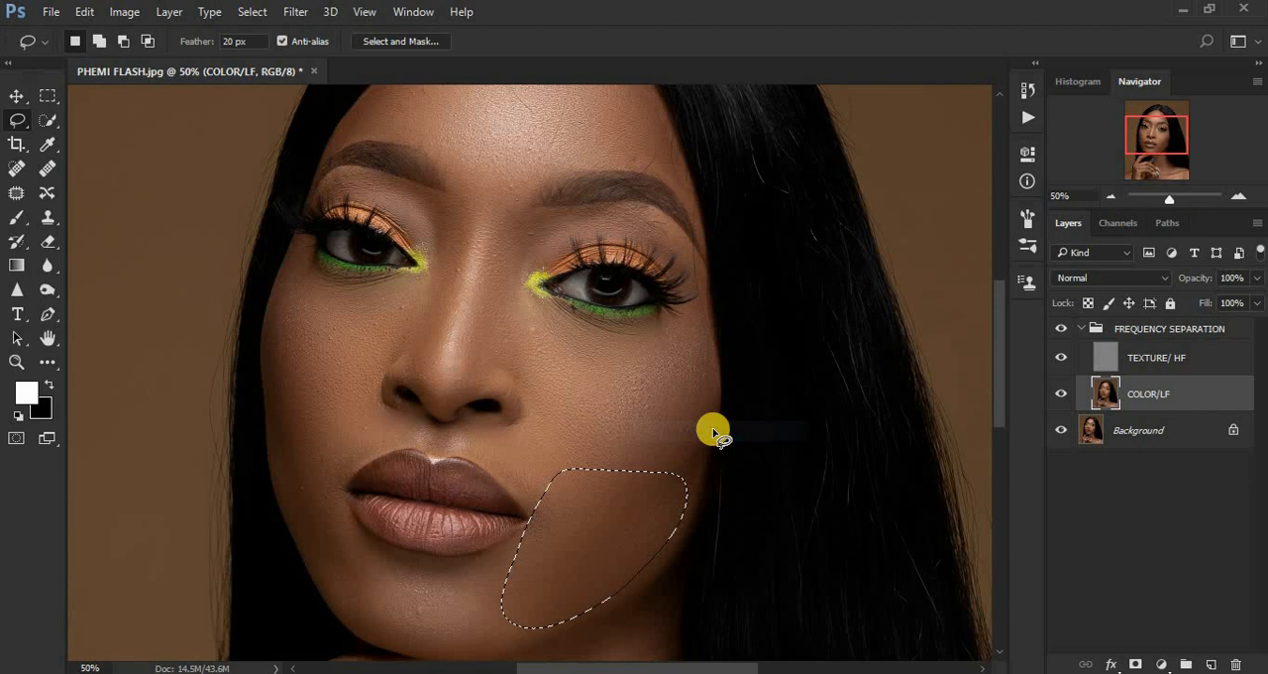
left_click(605, 405)
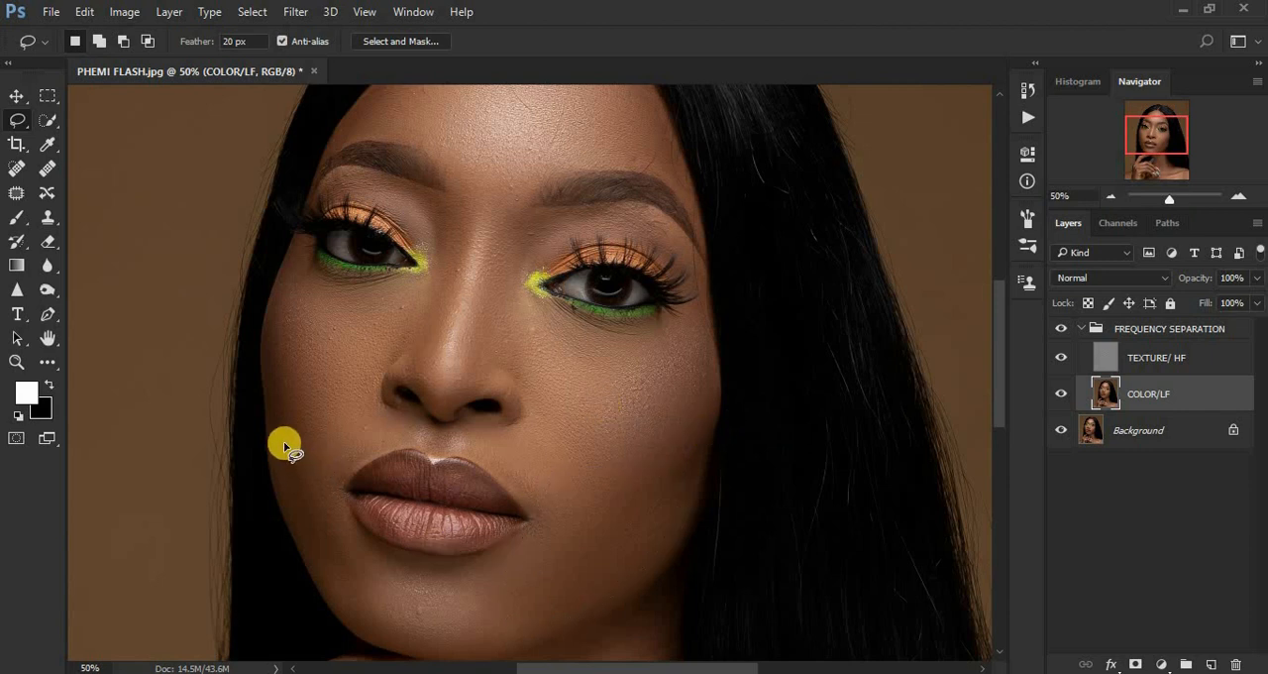
Lasso the narrow jaw strip on the image's left side beside the mouth, repeat the last Gaussian Blur on it, and deselect it.
mouse_move(283, 444)
left_mouse_down()
mouse_move(306, 434)
mouse_move(333, 485)
left_mouse_up()
mouse_move(352, 525)
left_mouse_down()
mouse_move(365, 587)
mouse_move(353, 591)
mouse_move(302, 539)
mouse_move(302, 501)
left_mouse_up()
right_click(311, 504)
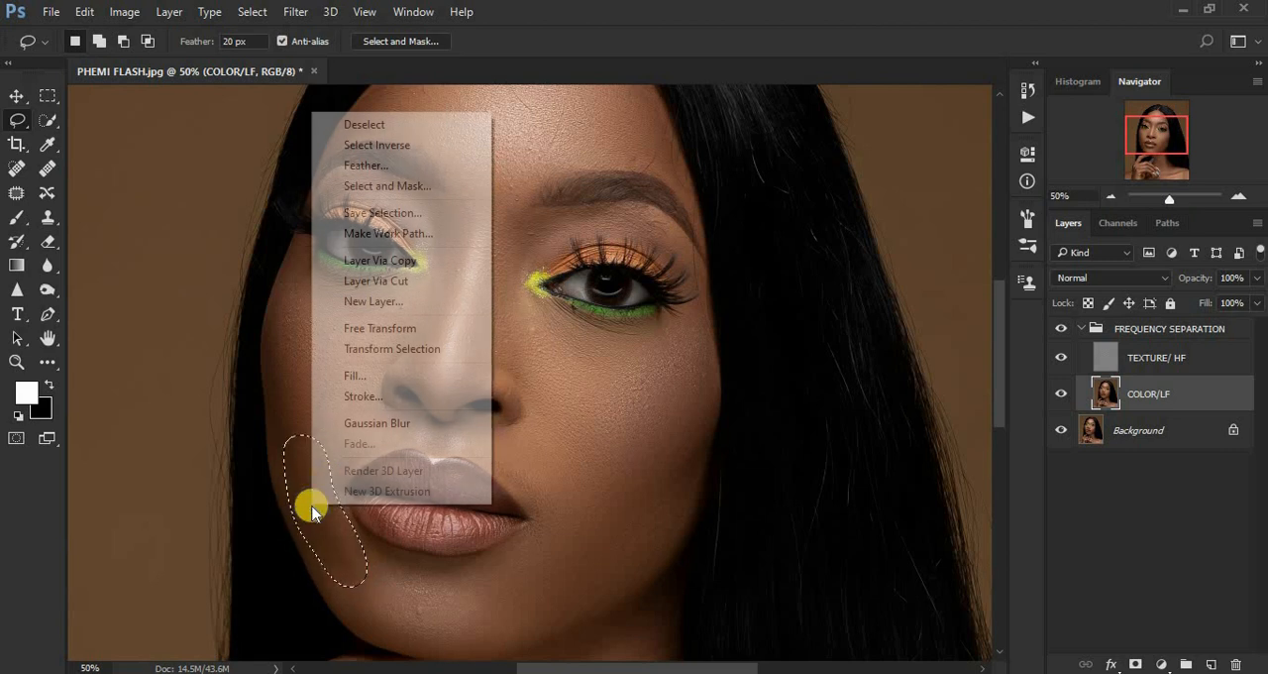
left_click(379, 423)
key("ctrl+d")
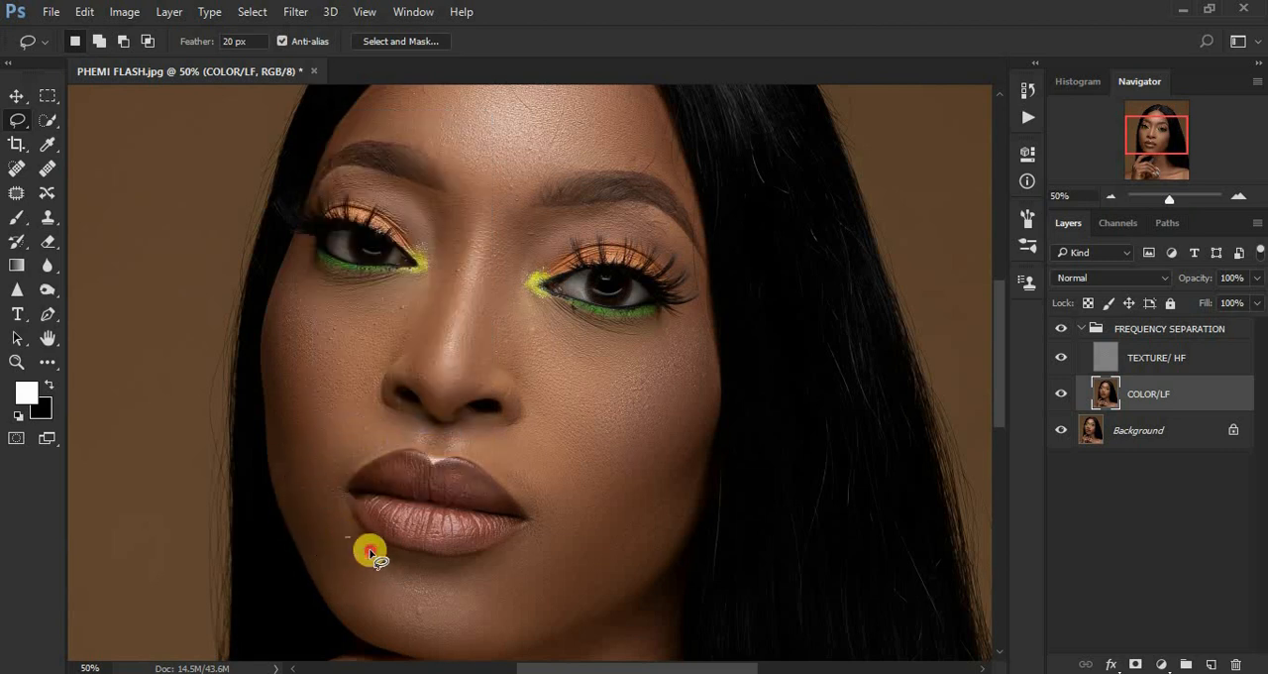
Lasso the chin below the lips from one mouth corner to the other, repeat the last Gaussian Blur on it, and deselect it.
mouse_move(404, 567)
left_mouse_down()
mouse_move(461, 564)
mouse_move(580, 527)
mouse_move(589, 556)
mouse_move(538, 631)
mouse_move(430, 650)
mouse_move(345, 613)
mouse_move(305, 524)
mouse_move(324, 511)
mouse_move(353, 540)
left_mouse_up()
right_click(362, 570)
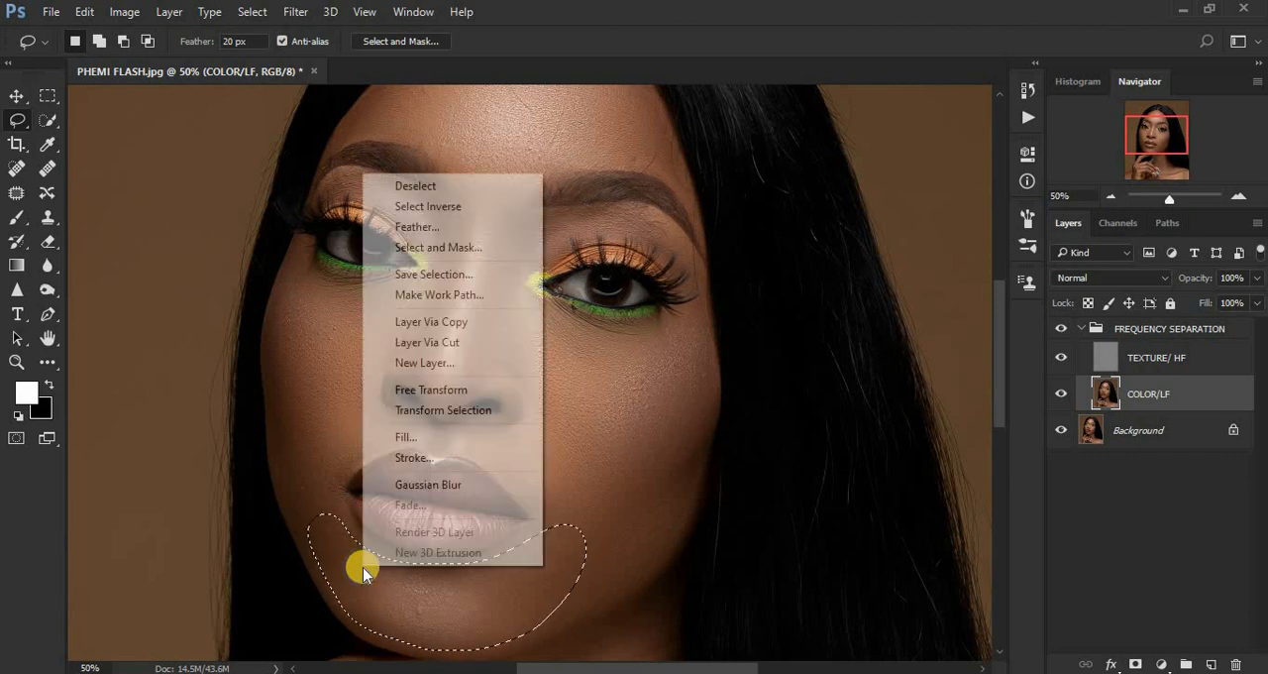
left_click(445, 486)
left_click(445, 487)
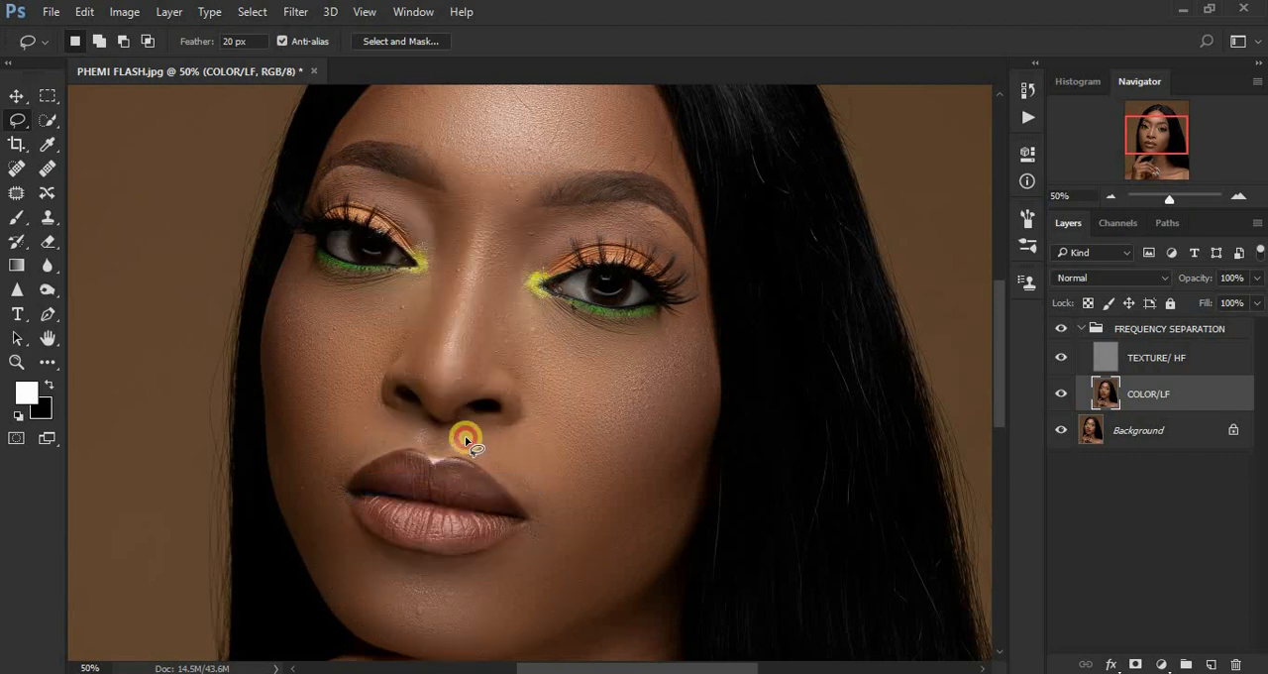
Smooth the skin above the upper lip on both sides of the nose with separate lasso selections and the last Gaussian Blur.
mouse_move(466, 441)
left_mouse_down()
mouse_move(565, 520)
mouse_move(591, 485)
mouse_move(569, 437)
mouse_move(544, 422)
mouse_move(476, 438)
left_mouse_up()
right_click(527, 450)
left_click(600, 285)
left_click(428, 416)
mouse_move(346, 410)
left_mouse_down()
mouse_move(312, 482)
mouse_move(329, 488)
mouse_move(406, 439)
mouse_move(414, 428)
mouse_move(357, 407)
left_mouse_up()
right_click(365, 416)
left_click(389, 415)
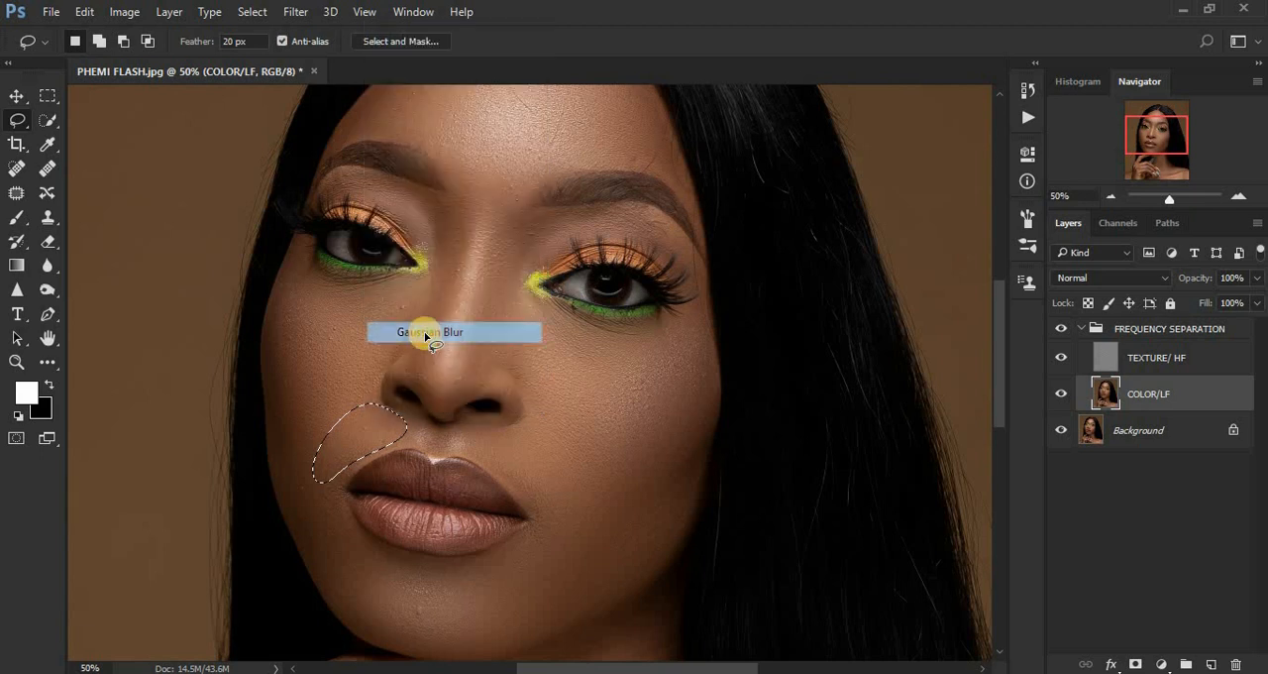
left_click(426, 336)
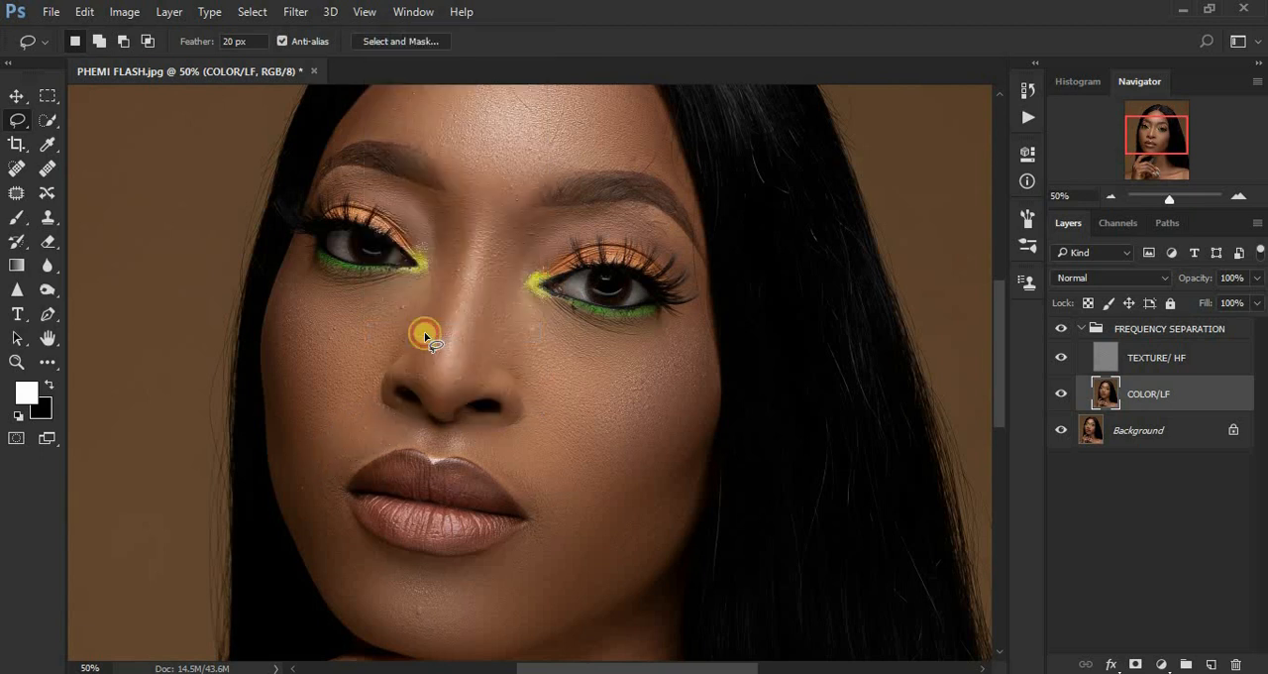
Lasso each side of the nose separately, from the inner brow down toward the nostril, and repeat the last Gaussian Blur on each selection.
mouse_move(434, 194)
left_mouse_down()
mouse_move(453, 207)
mouse_move(462, 251)
mouse_move(451, 299)
left_mouse_up()
mouse_move(437, 343)
left_mouse_down()
mouse_move(425, 373)
mouse_move(394, 353)
mouse_move(433, 249)
mouse_move(419, 196)
mouse_move(432, 196)
left_mouse_up()
right_click(446, 225)
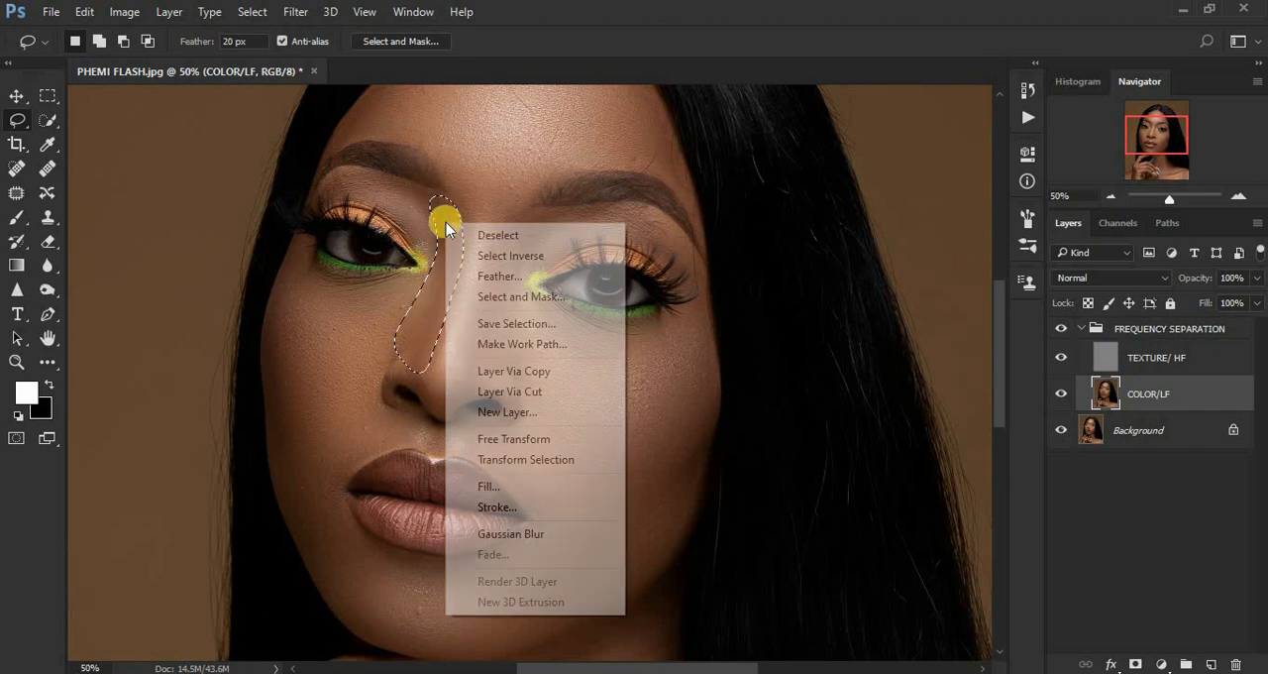
left_click(546, 533)
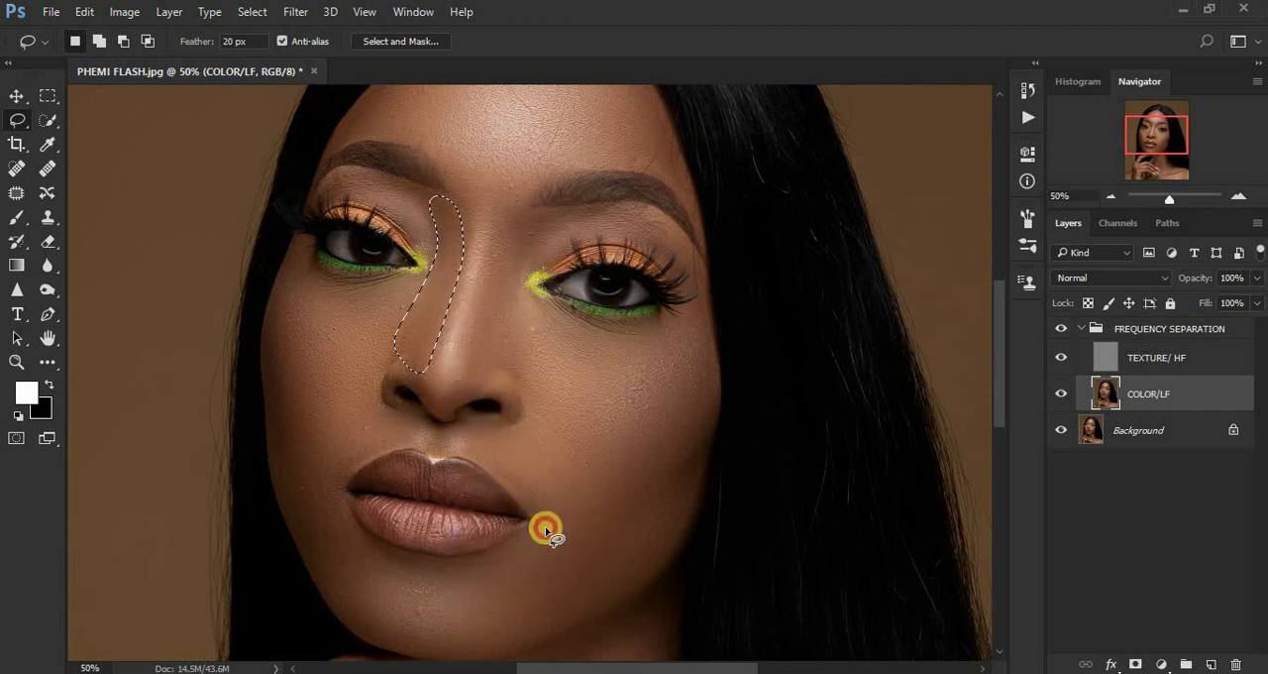
left_click(508, 260)
mouse_move(525, 211)
left_mouse_down()
mouse_move(475, 273)
mouse_move(464, 371)
mouse_move(498, 368)
mouse_move(506, 295)
mouse_move(531, 213)
left_mouse_up()
right_click(506, 257)
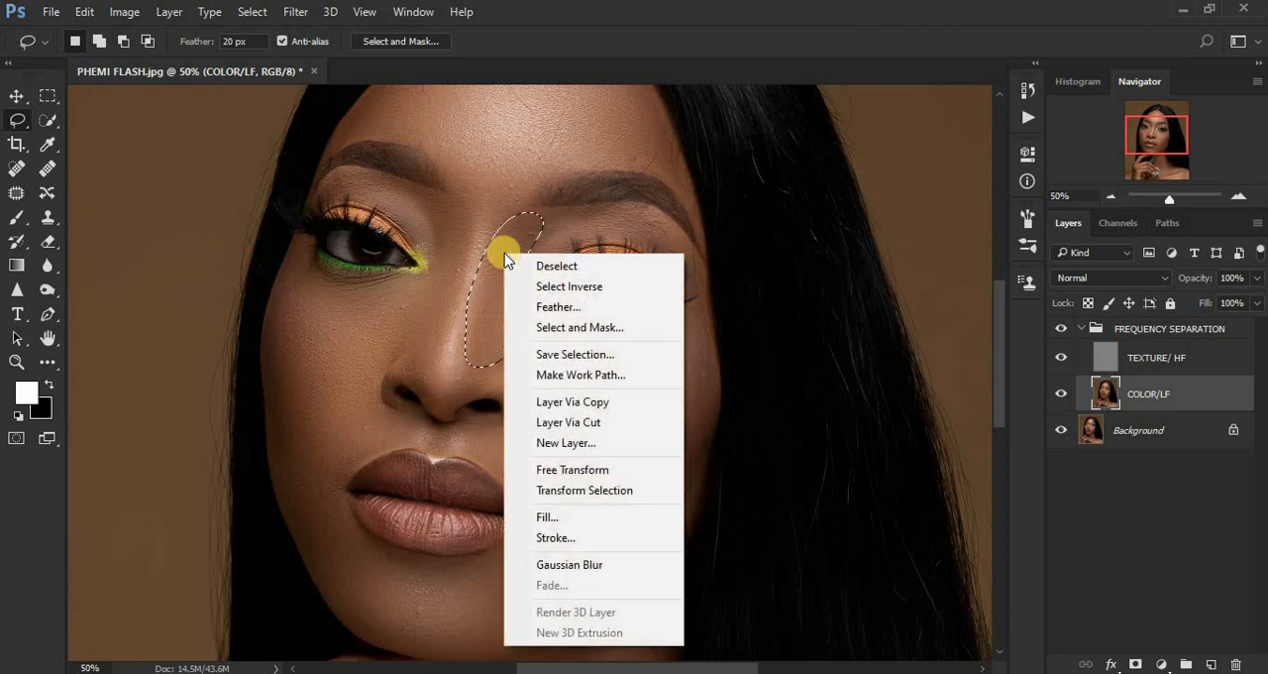
left_click(598, 564)
left_click(598, 564)
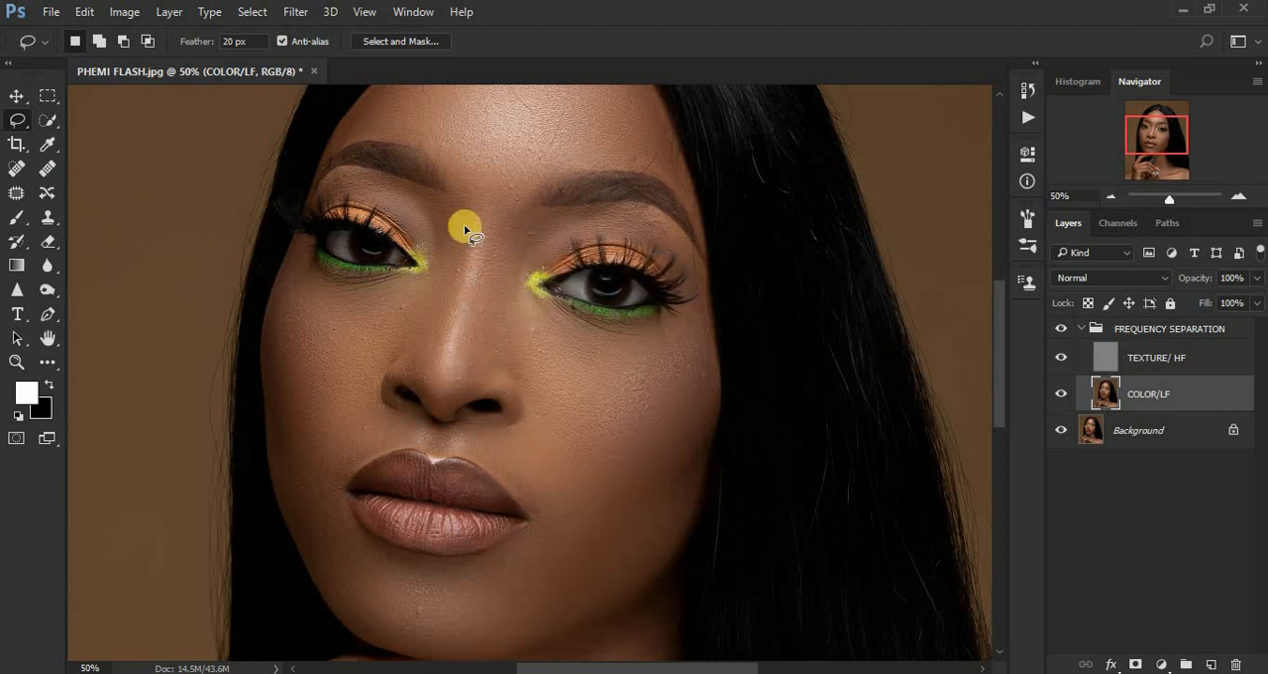
Lasso the skin between the eyebrows, repeat the last Gaussian Blur on it, and deselect it.
left_click_drag(447, 163, 457, 211)
mouse_move(532, 179)
left_mouse_down()
mouse_move(467, 169)
mouse_move(476, 175)
left_mouse_up()
right_click(476, 175)
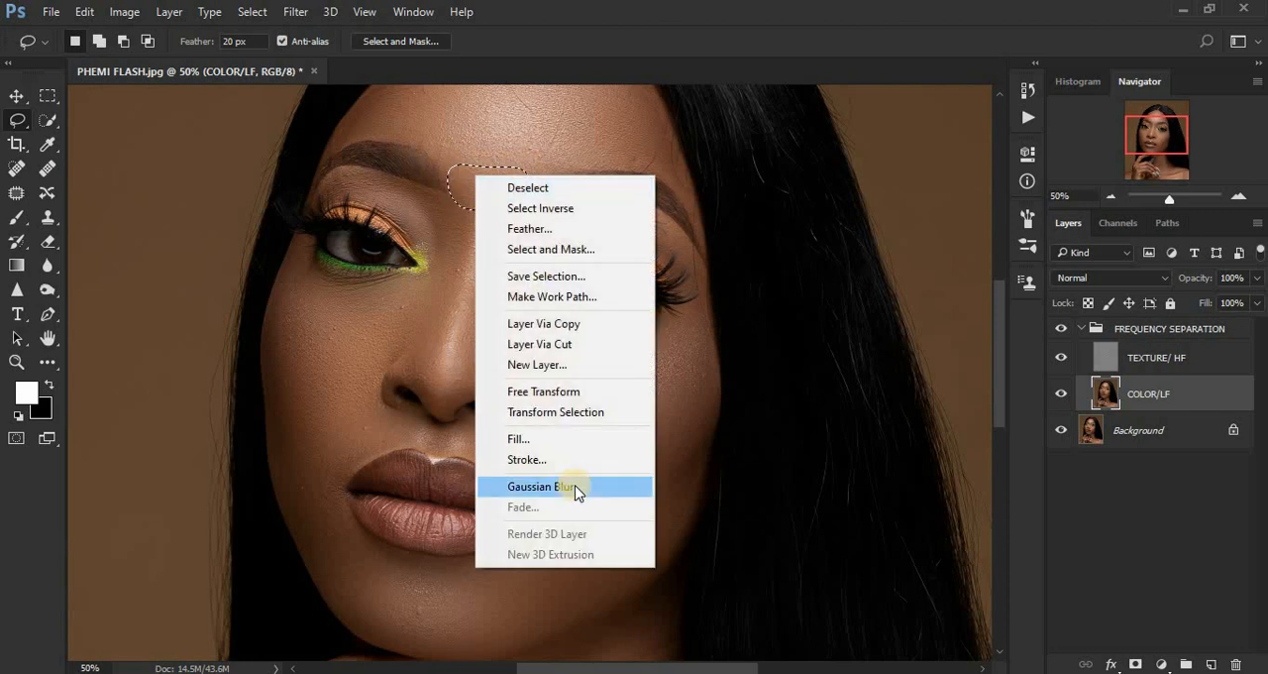
left_click(576, 487)
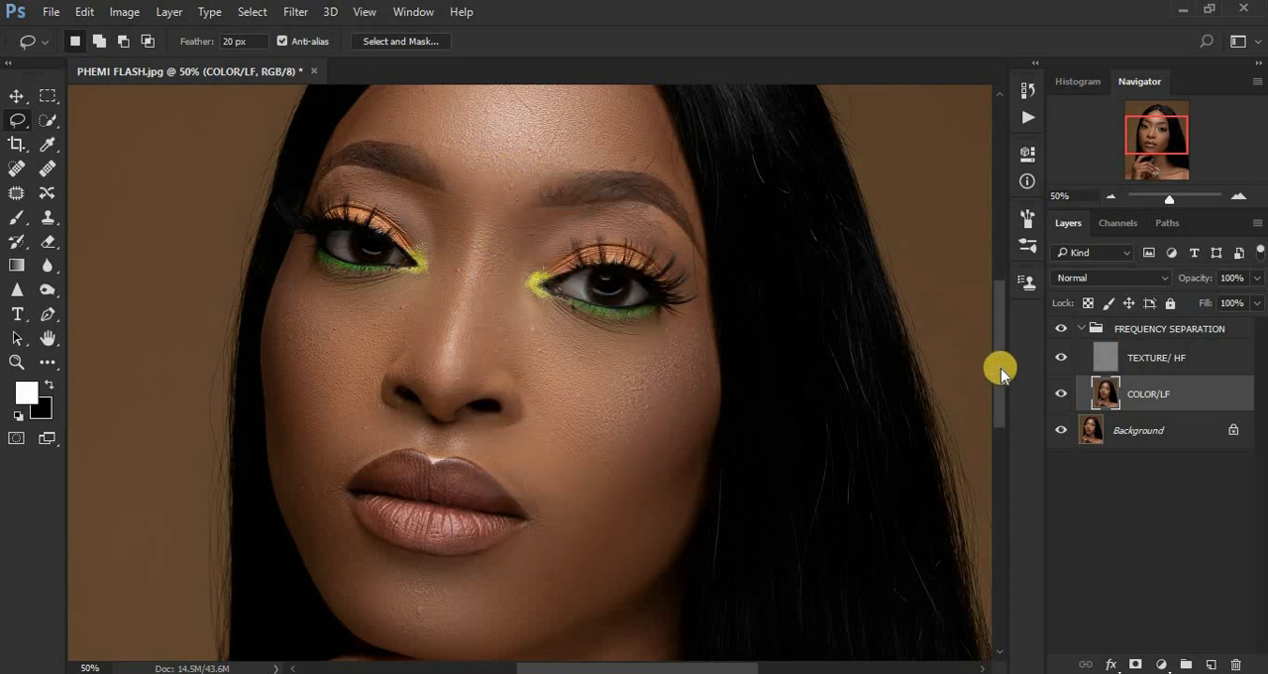
Toggle the FREQUENCY SEPARATION group's visibility to compare the smoothed face with the original, leaving the group visible.
left_click_drag(1001, 368, 1000, 393)
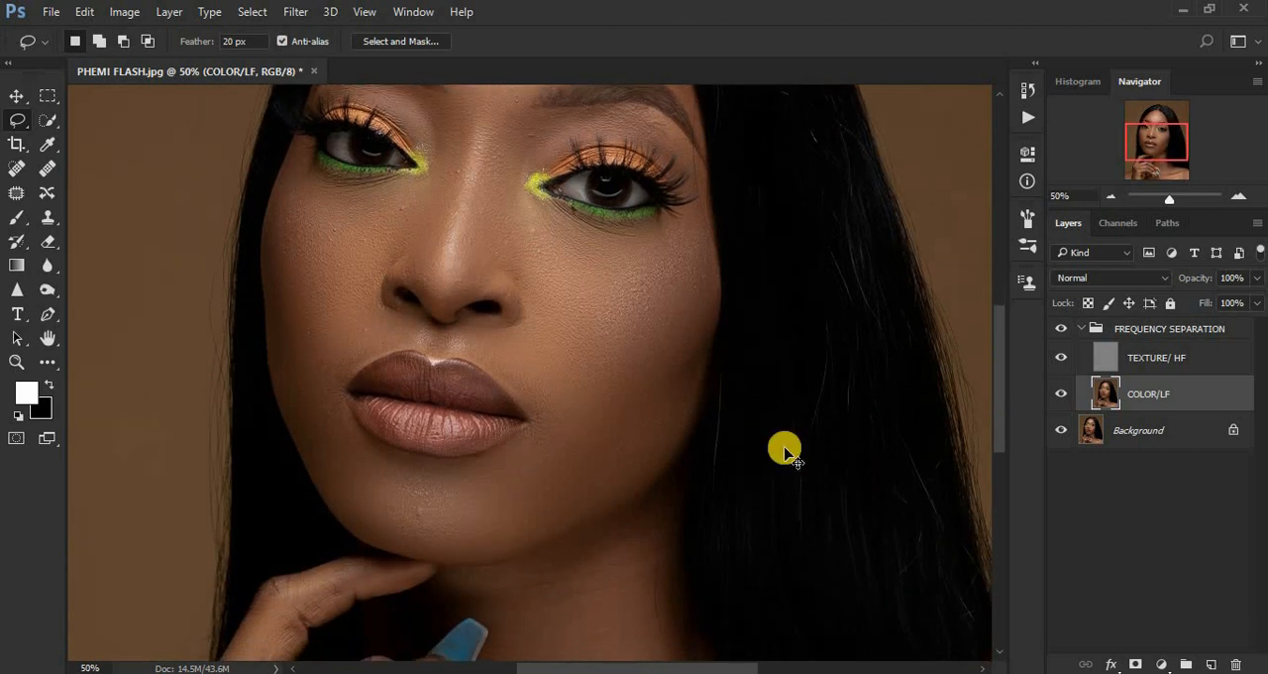
scroll(785, 451, "down", 5)
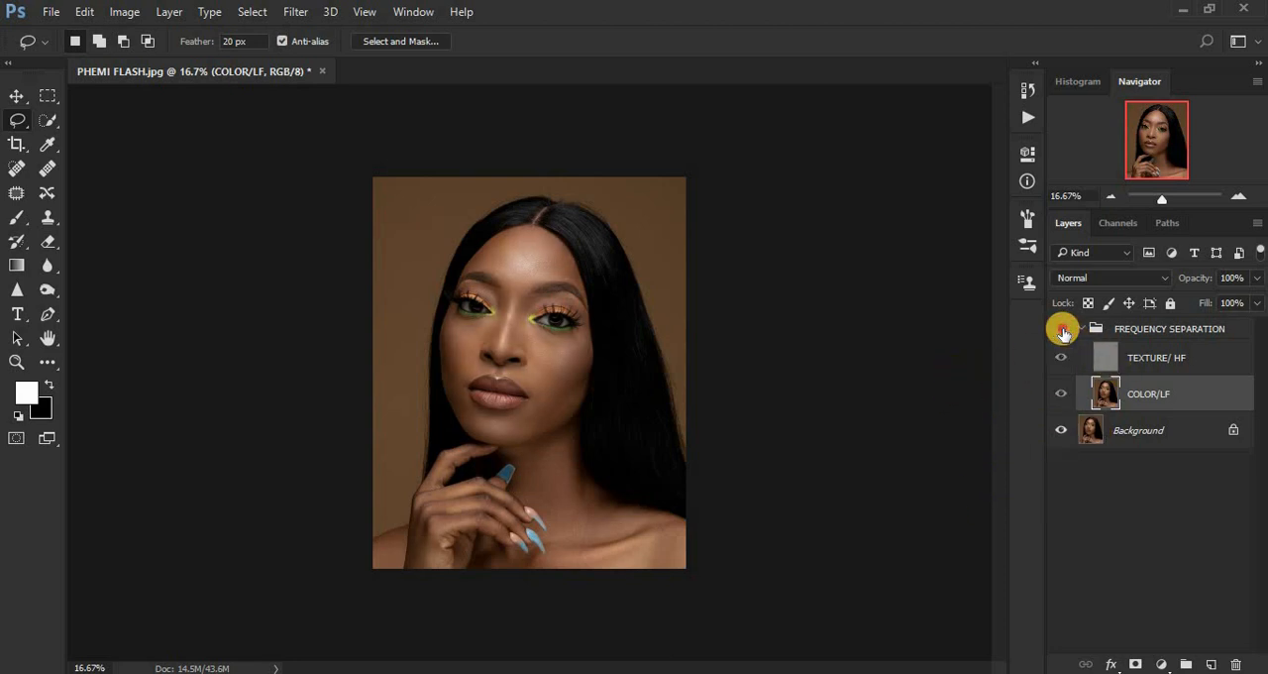
key("ctrl+plus")
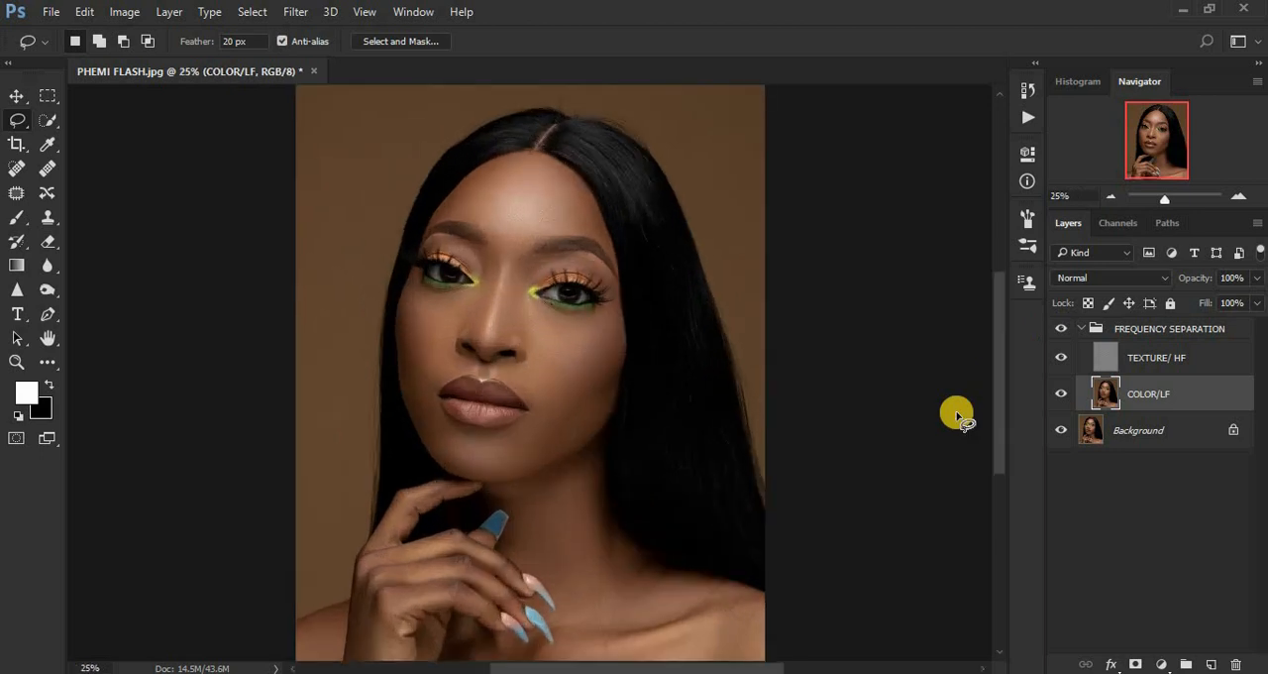
left_click(1062, 328)
left_click(1061, 329)
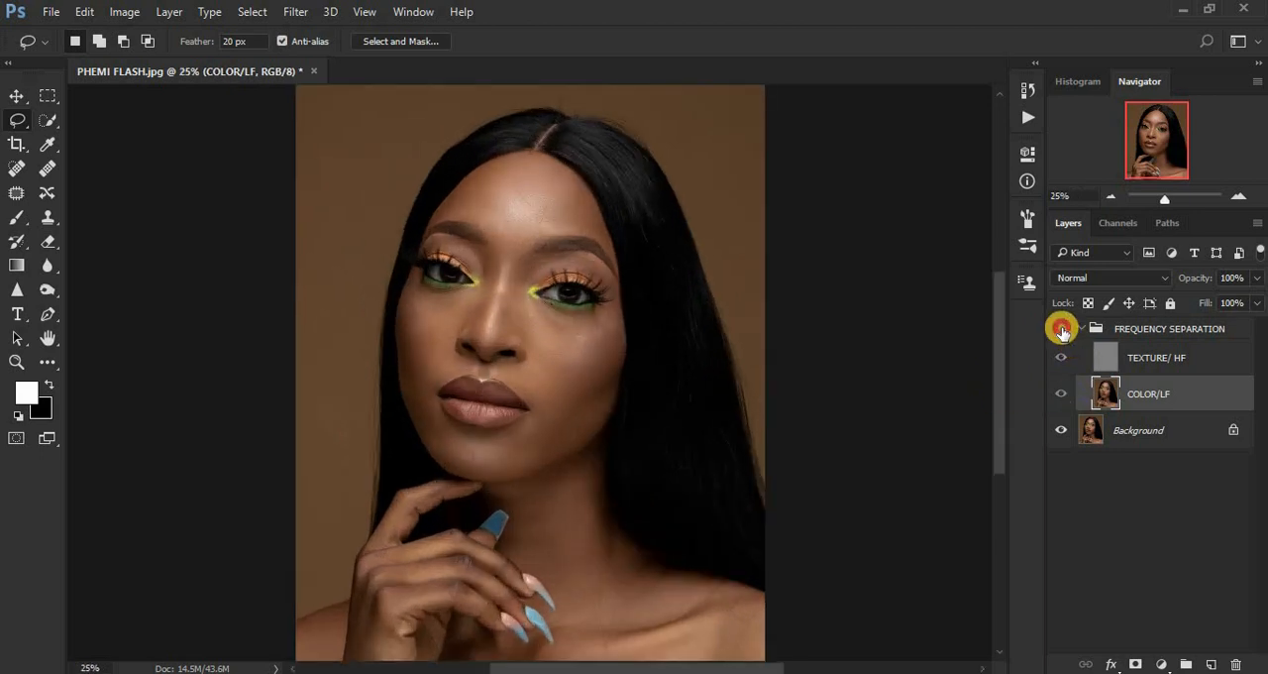
left_click(1062, 329)
left_click(1061, 329)
left_click(1061, 329)
left_click(1061, 329)
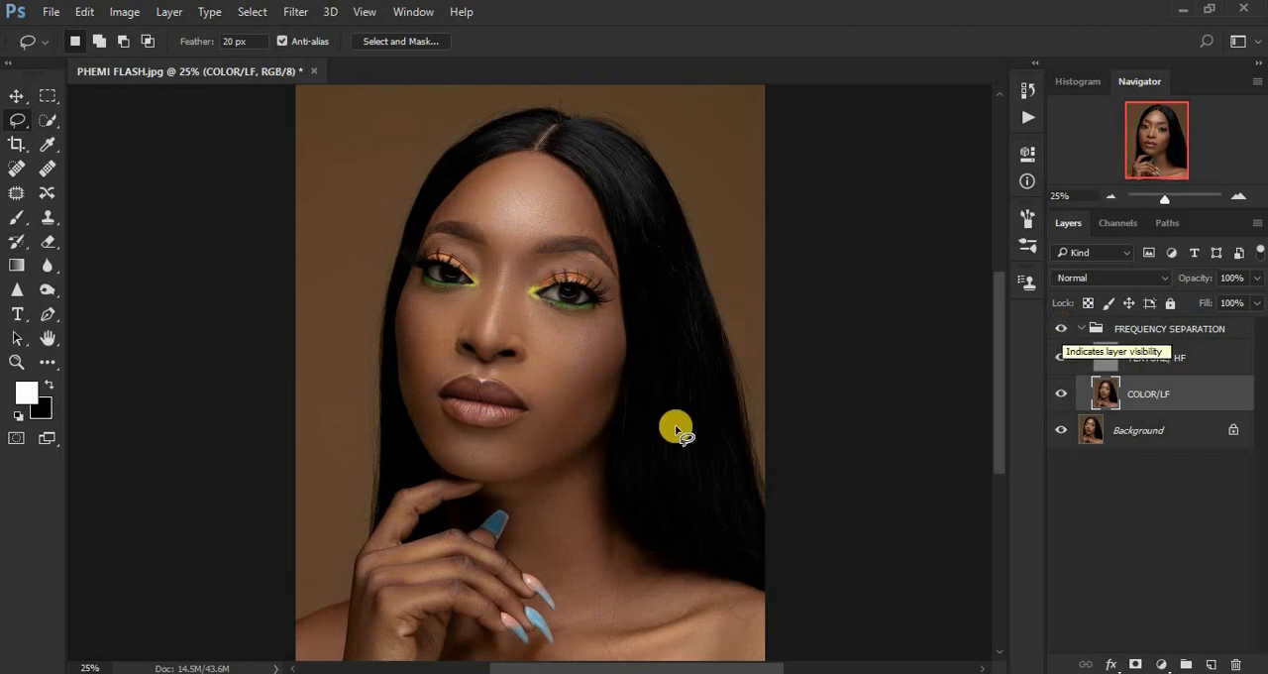
Lasso the outer edge of the hand near the wrist, repeat the last Gaussian Blur on it, and deselect it.
key("ctrl+plus")
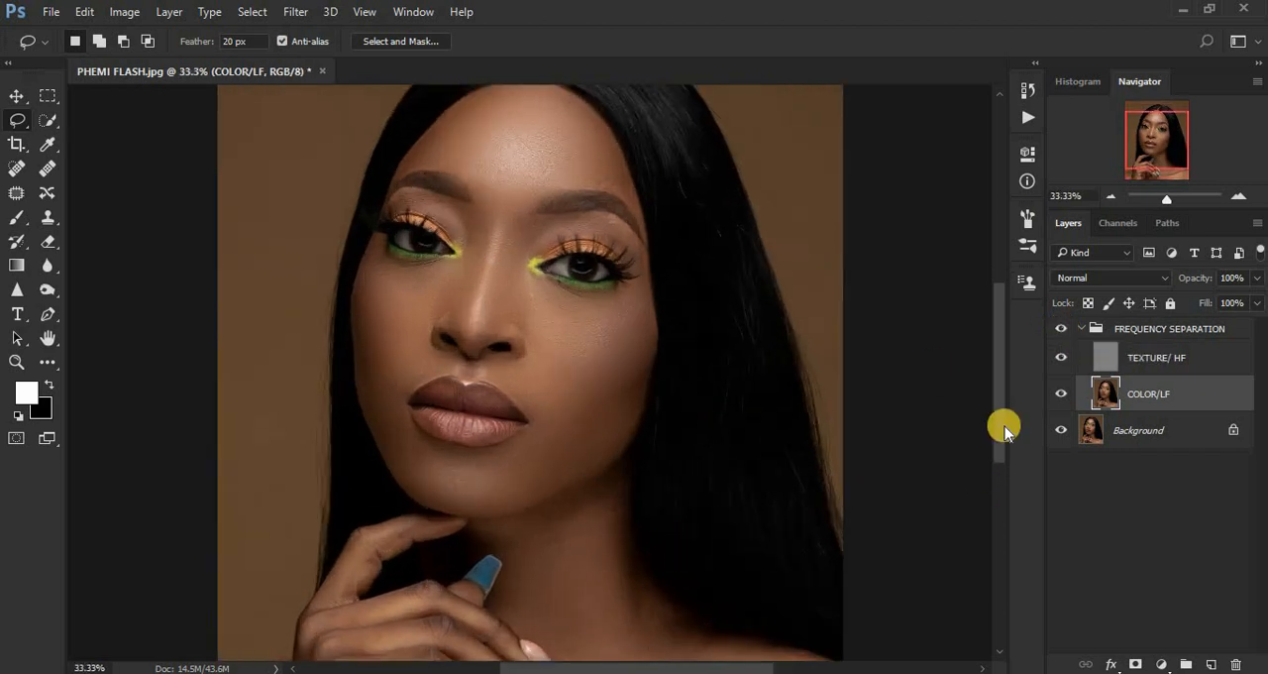
left_click_drag(1005, 421, 999, 476)
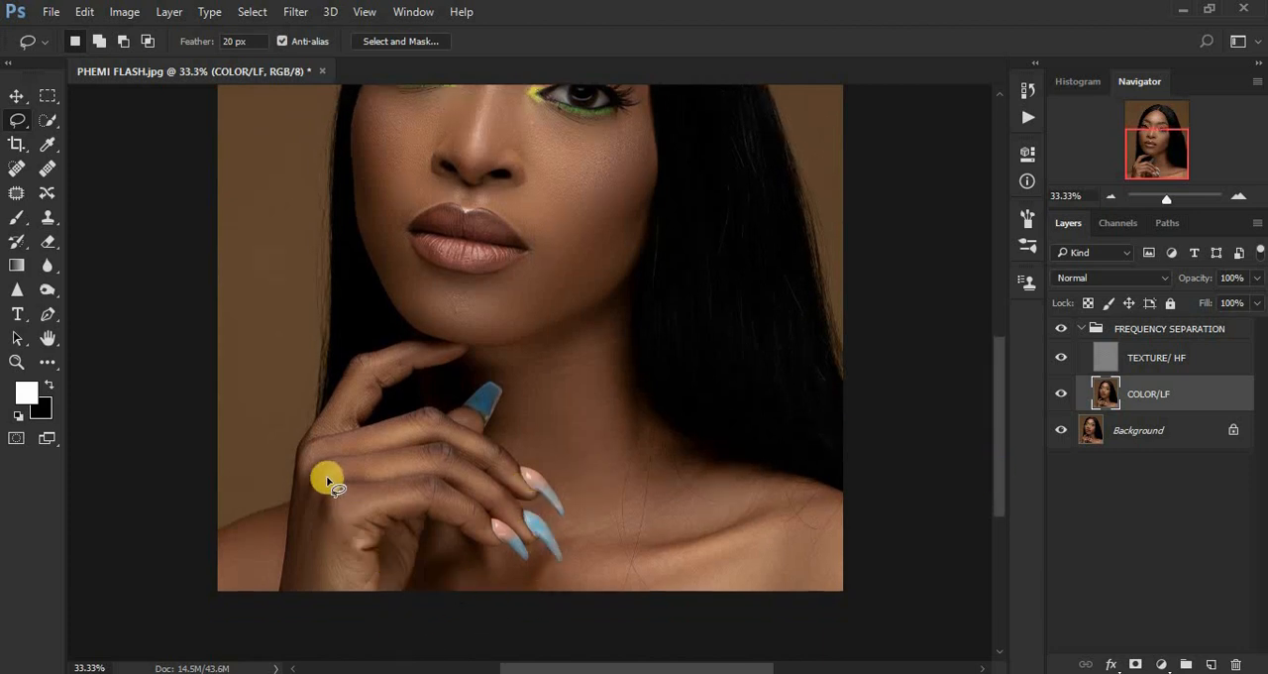
mouse_move(300, 463)
left_mouse_down()
mouse_move(339, 513)
mouse_move(339, 569)
mouse_move(301, 596)
mouse_move(300, 521)
mouse_move(303, 531)
left_mouse_up()
right_click(303, 533)
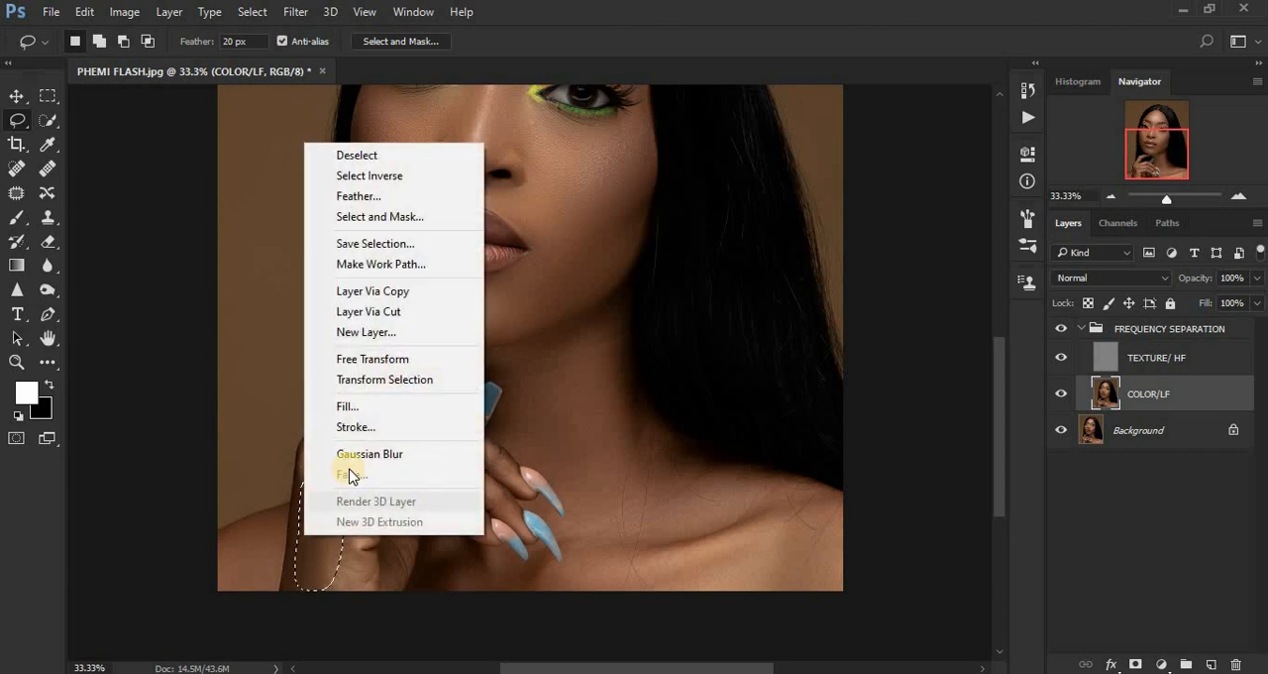
left_click(352, 454)
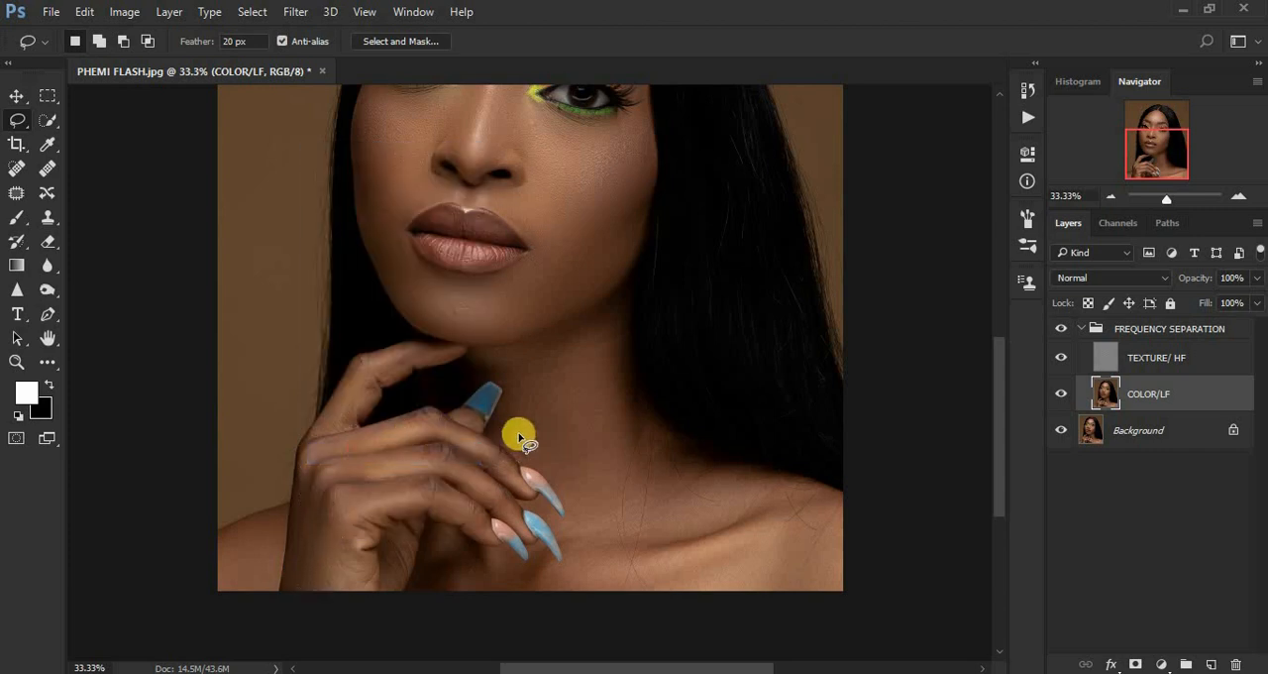
Lasso the neck from below the chin down beside the fingertips, repeat the last Gaussian Blur on it, and deselect it.
mouse_move(484, 361)
left_mouse_down()
mouse_move(508, 384)
mouse_move(510, 439)
left_mouse_up()
mouse_move(569, 484)
left_mouse_down()
mouse_move(617, 526)
mouse_move(707, 475)
mouse_move(651, 436)
mouse_move(627, 390)
mouse_move(619, 309)
mouse_move(569, 347)
left_mouse_up()
right_click(569, 347)
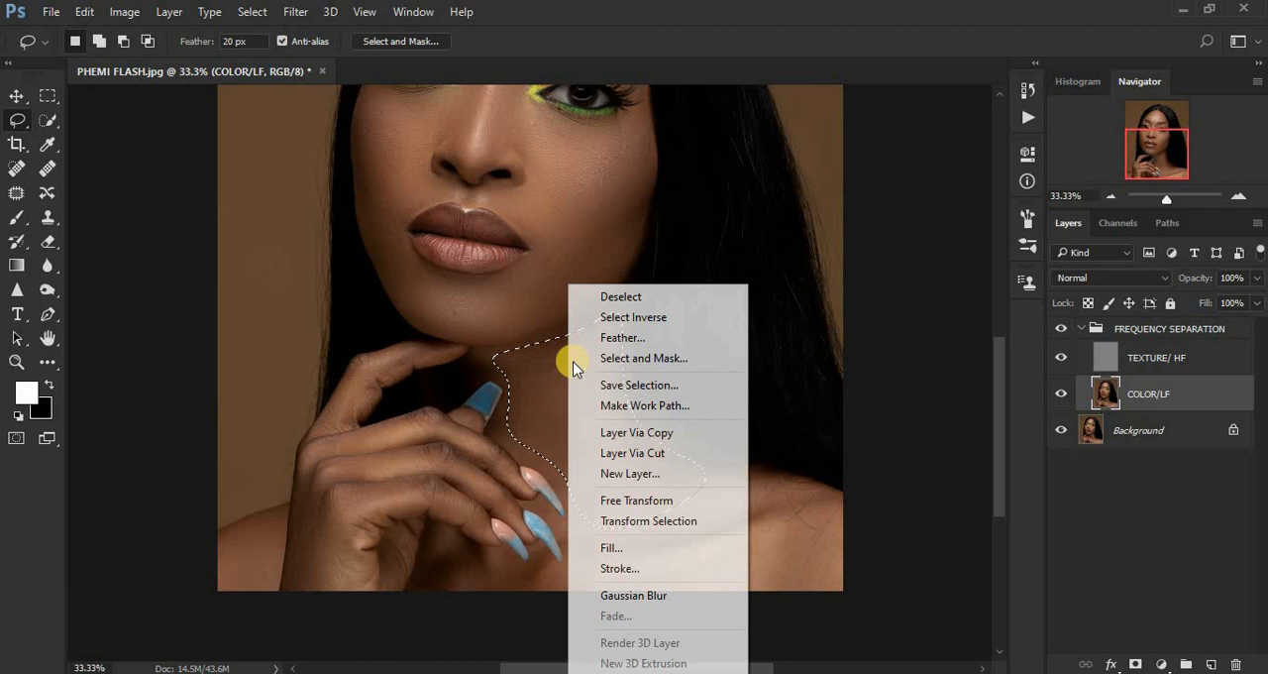
left_click(660, 595)
left_click(575, 544)
Smooth the small chest patch below the fingers and the long strip below the collarbone with separate lasso selections and the last Gaussian Blur.
mouse_move(443, 558)
left_mouse_down()
mouse_move(463, 597)
mouse_move(516, 598)
mouse_move(523, 586)
mouse_move(461, 552)
left_mouse_up()
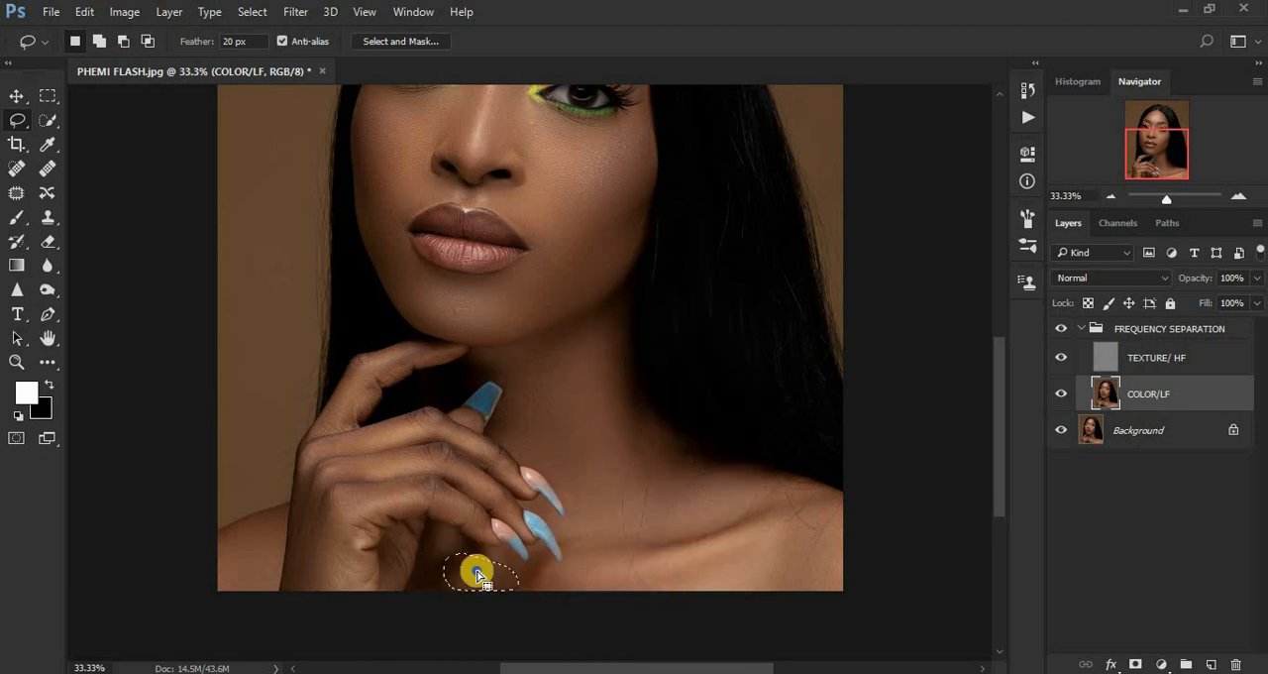
right_click(478, 567)
left_click(538, 487)
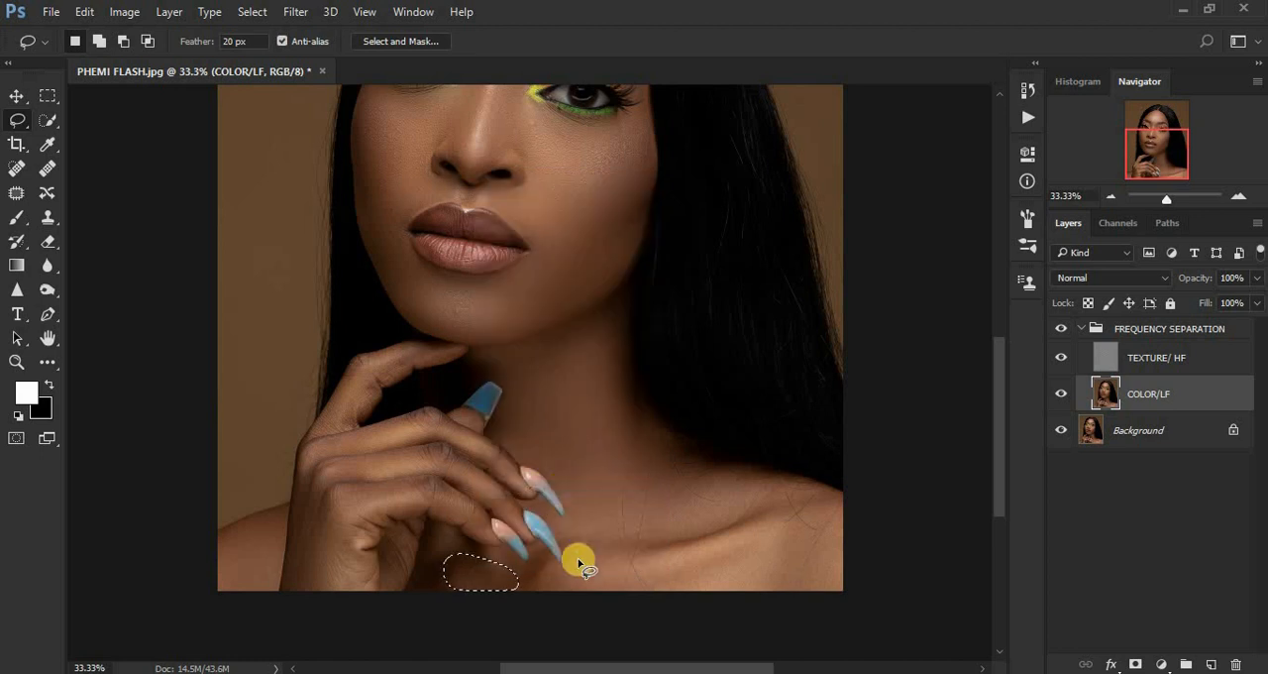
mouse_move(579, 557)
left_mouse_down()
mouse_move(557, 579)
mouse_move(567, 601)
mouse_move(777, 581)
mouse_move(844, 595)
mouse_move(862, 551)
mouse_move(853, 522)
mouse_move(808, 525)
mouse_move(668, 563)
left_mouse_up()
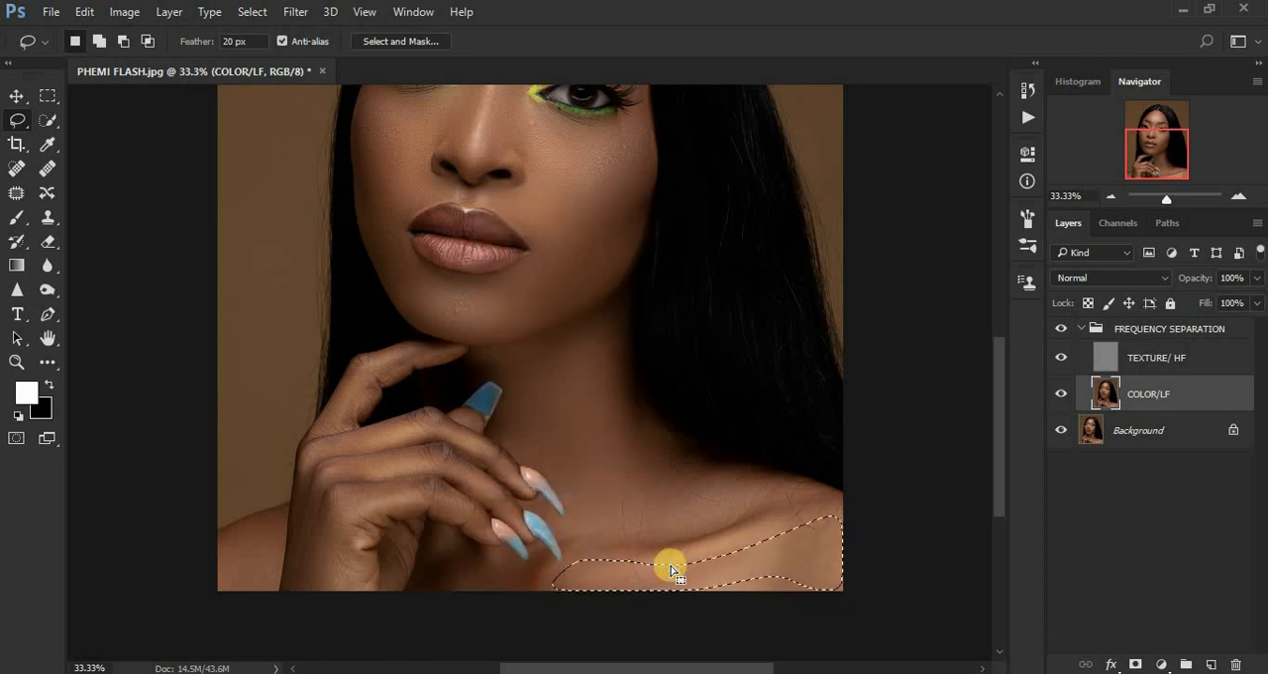
right_click(779, 552)
left_click(873, 474)
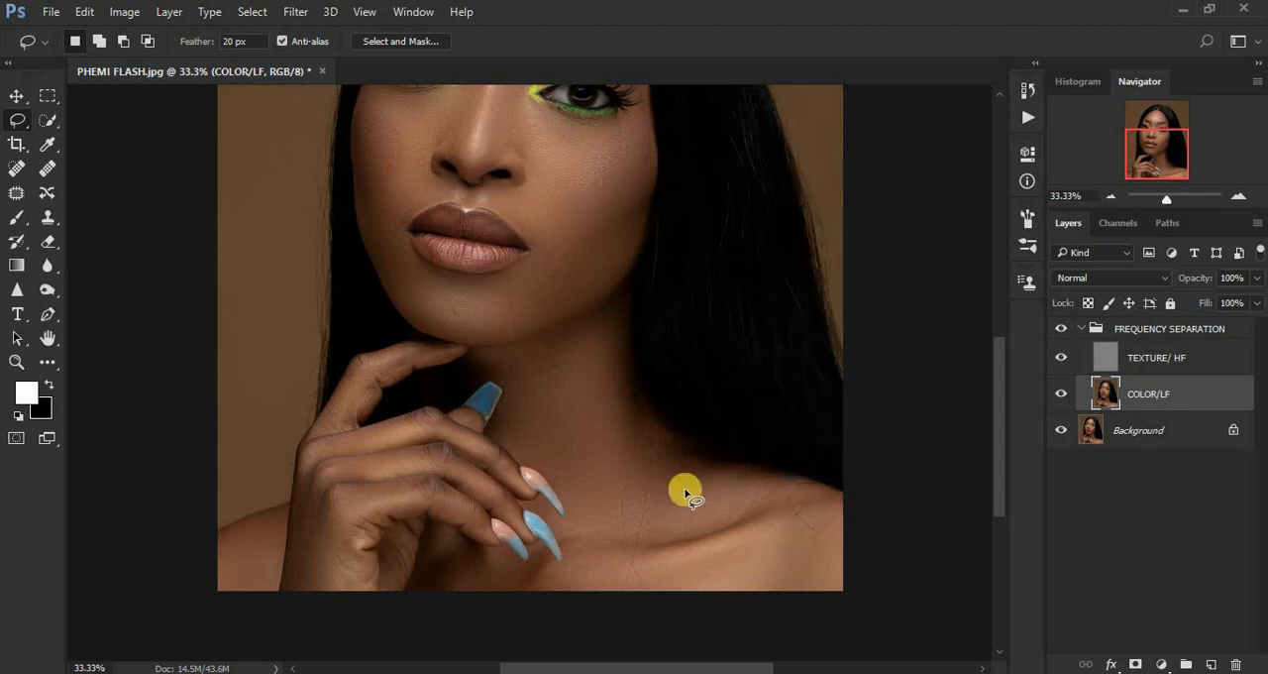
Lasso the hollow above the collarbone on the image's right side, repeat the last Gaussian Blur on it, and deselect it.
mouse_move(664, 482)
left_mouse_down()
mouse_move(584, 529)
mouse_move(624, 544)
mouse_move(712, 535)
mouse_move(820, 483)
mouse_move(763, 482)
left_mouse_up()
right_click(730, 482)
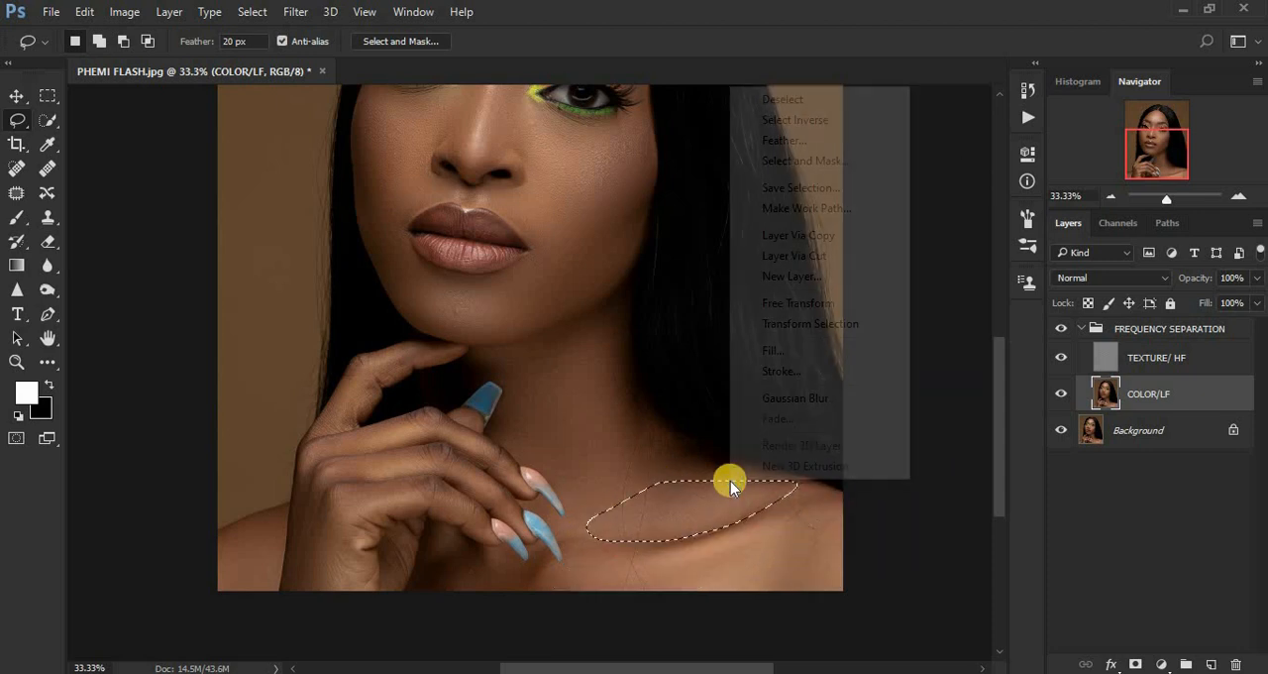
left_click(818, 397)
key("ctrl+d")
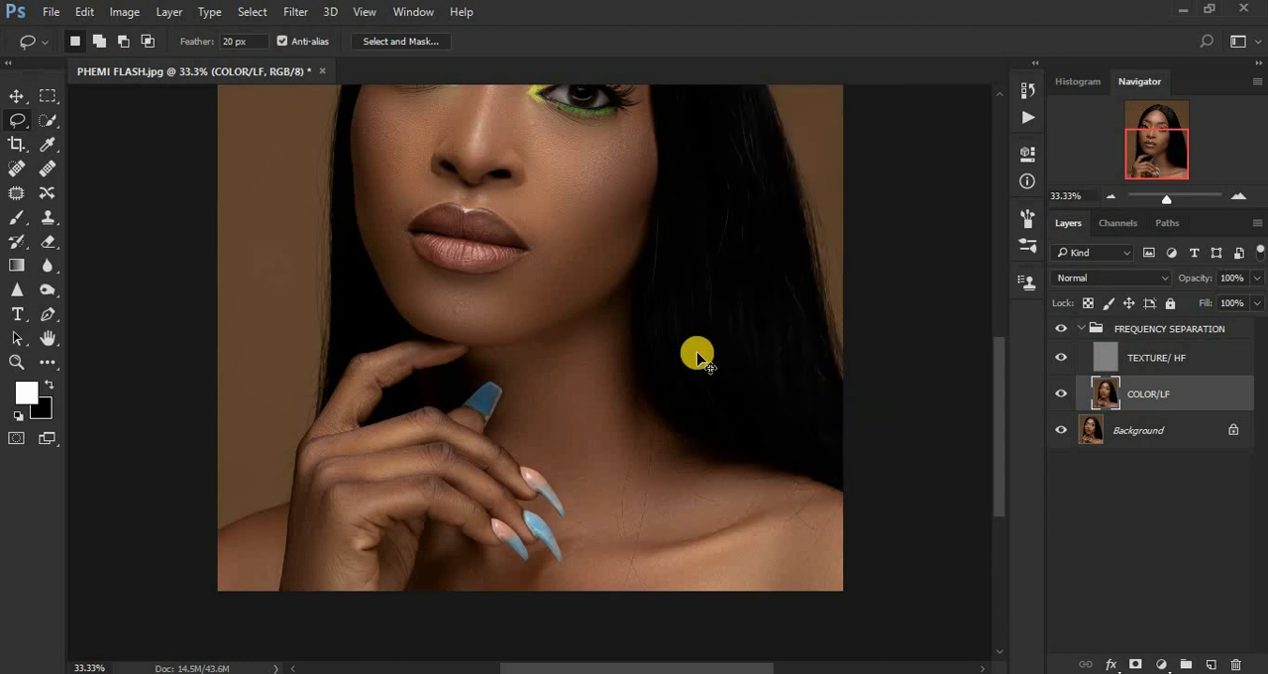
Compare the whole portrait with and without the FREQUENCY SEPARATION group, leaving the group visible.
key("ctrl+minus")
key("ctrl+minus")
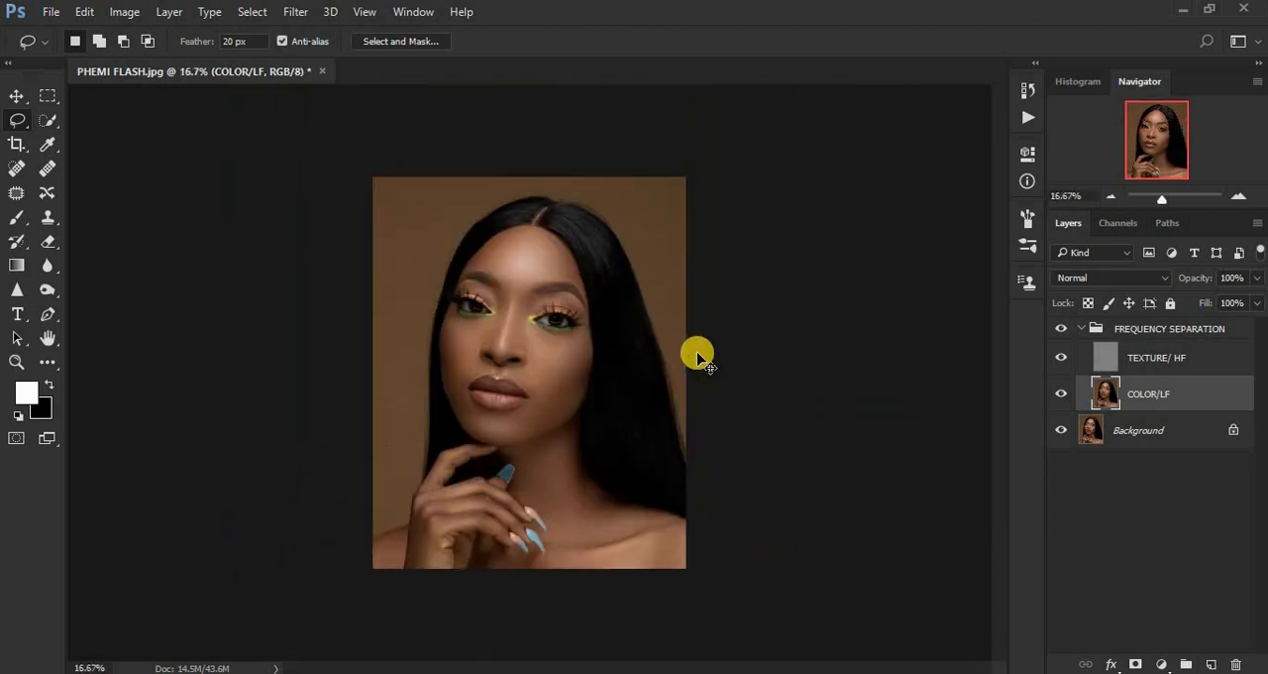
key("ctrl+plus")
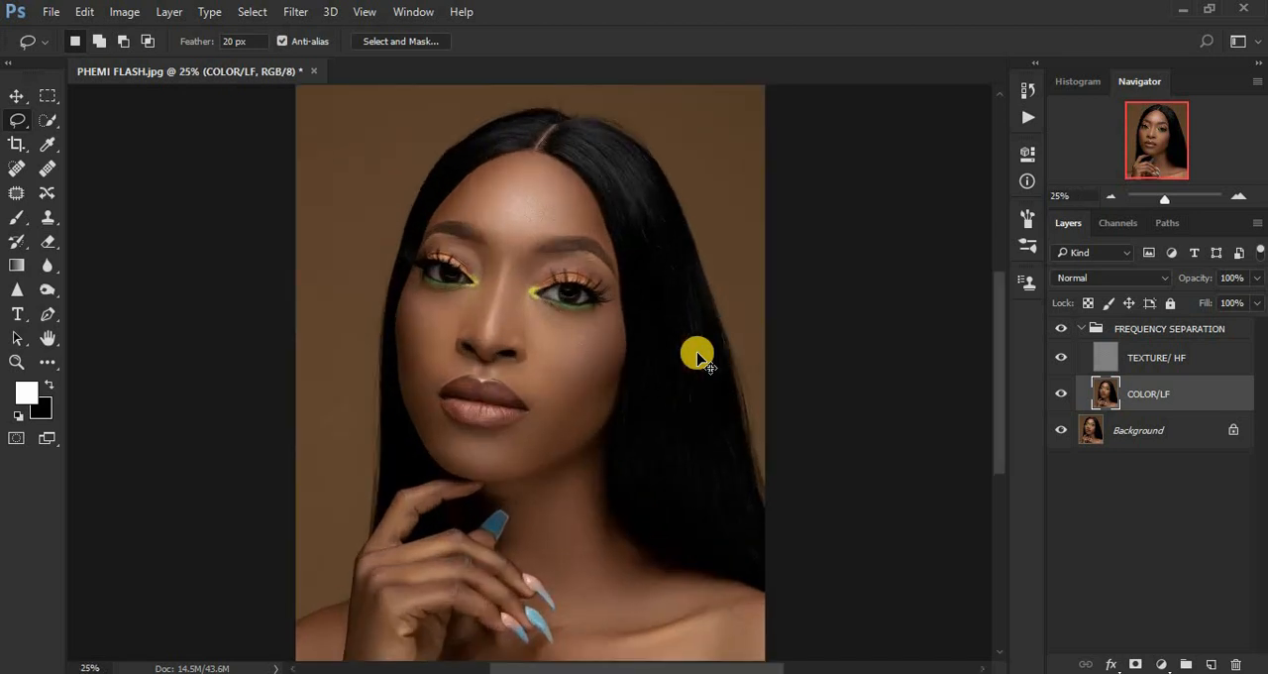
left_click(1061, 331)
left_click(1061, 331)
left_click(1061, 331)
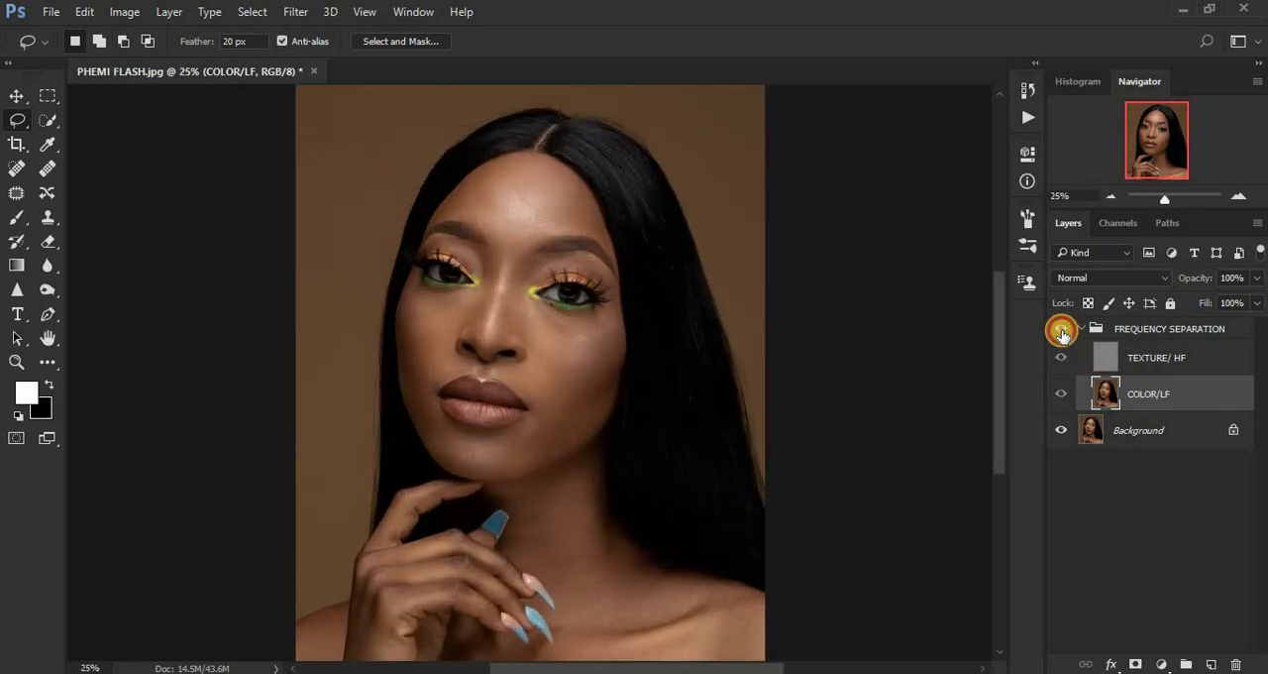
left_click(1062, 331)
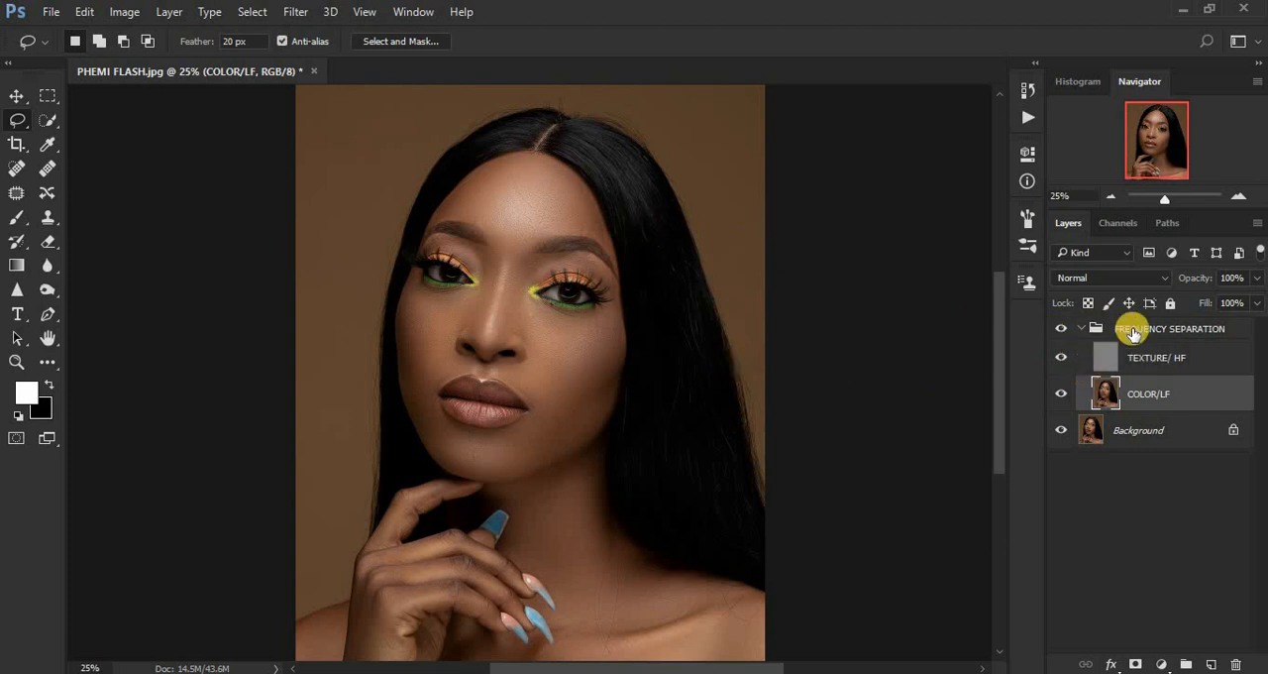
On the TEXTURE/ HF layer, heal small blemishes under both eyes, on the cheeks and on the nose bridge with a size 20 Spot Healing Brush.
left_click(1107, 364)
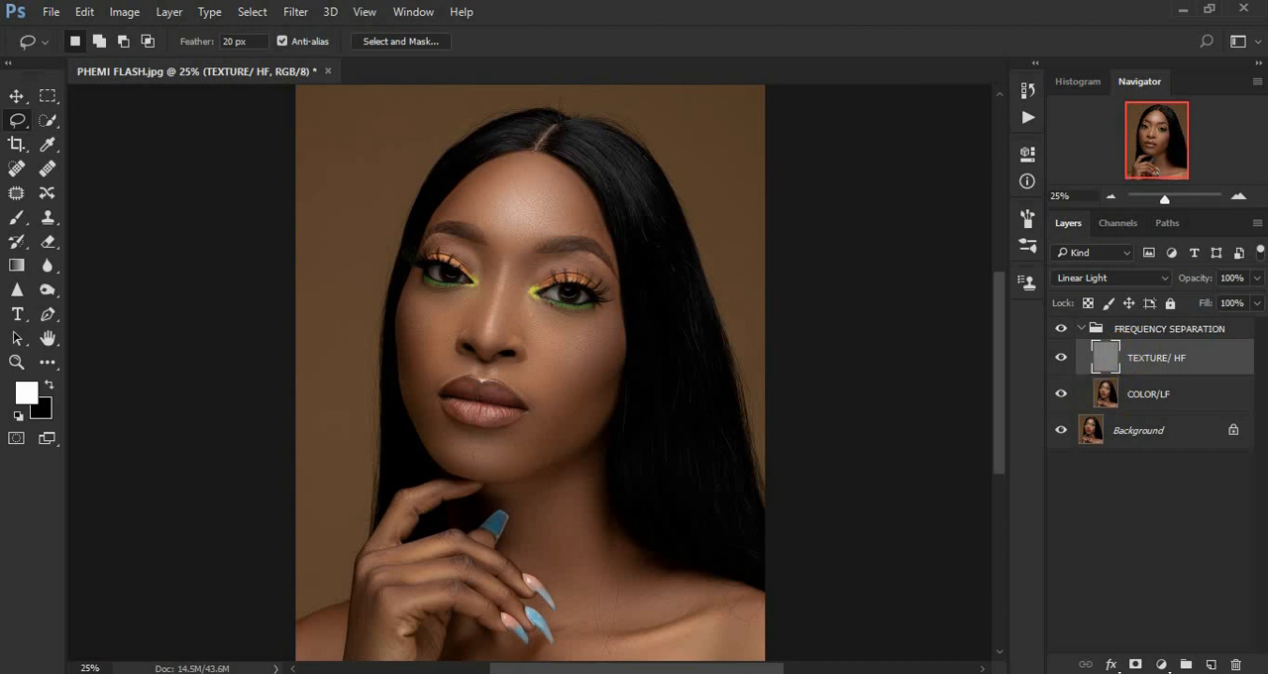
left_click(17, 169)
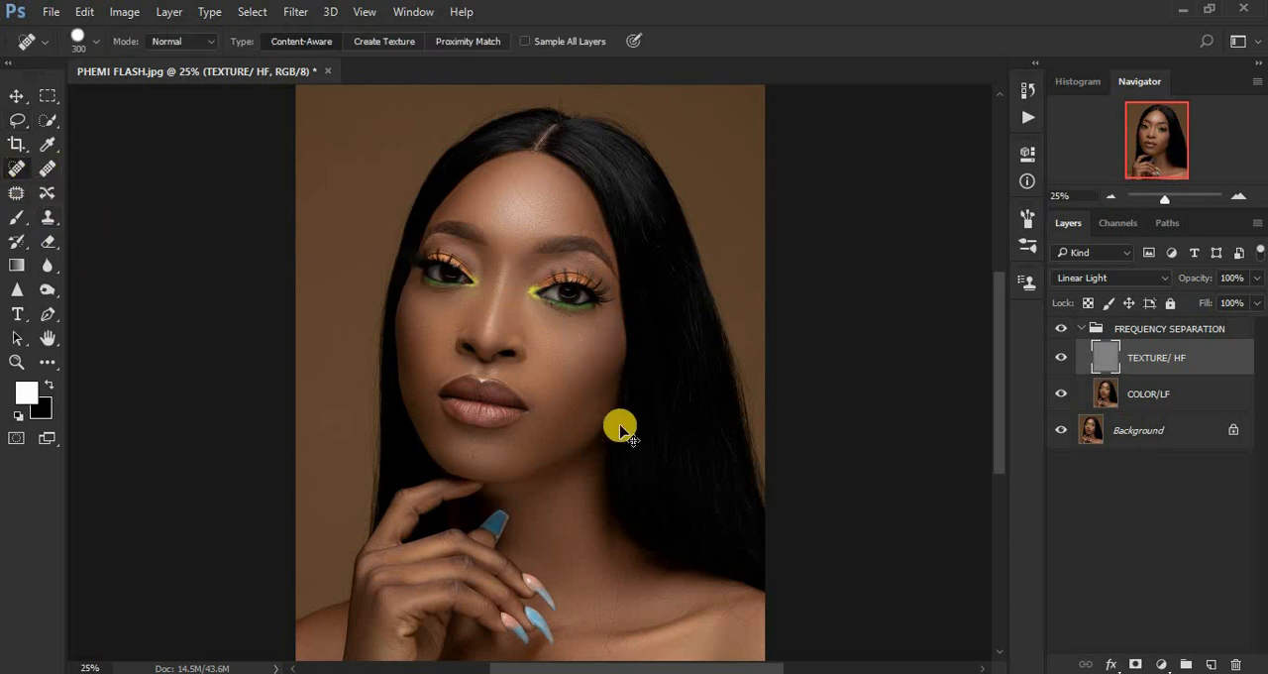
key("ctrl+plus")
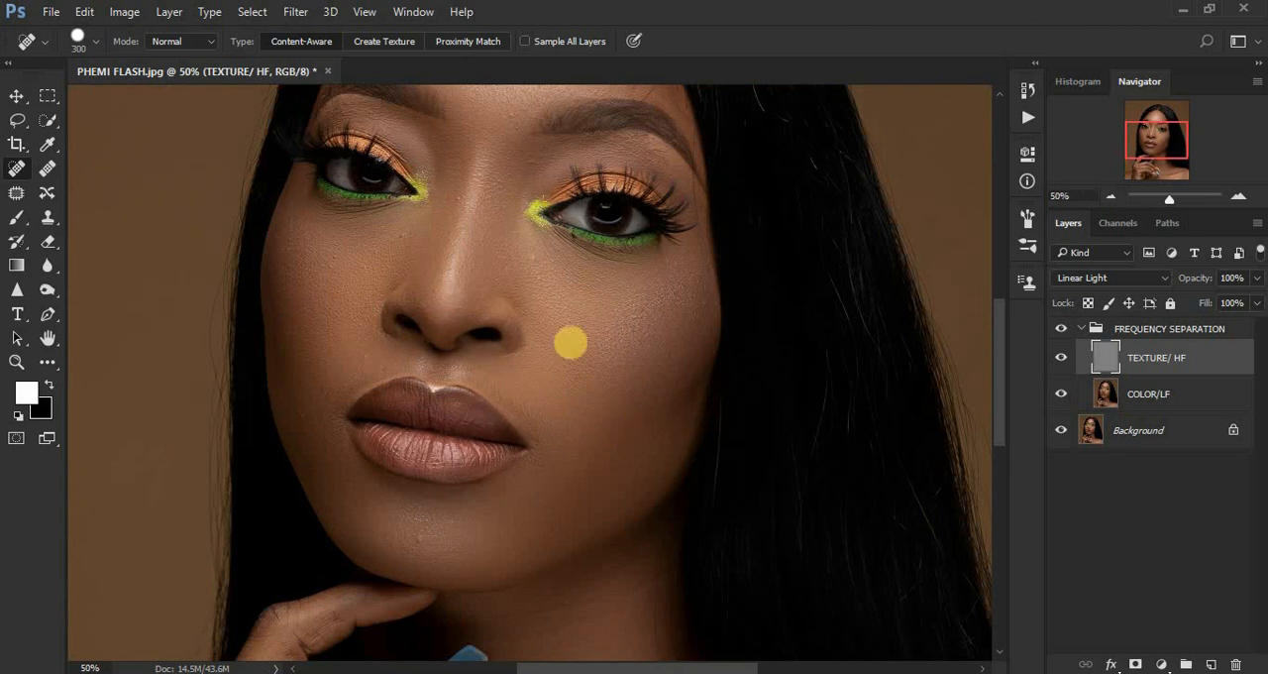
key("bracketleft")
key("bracketleft")
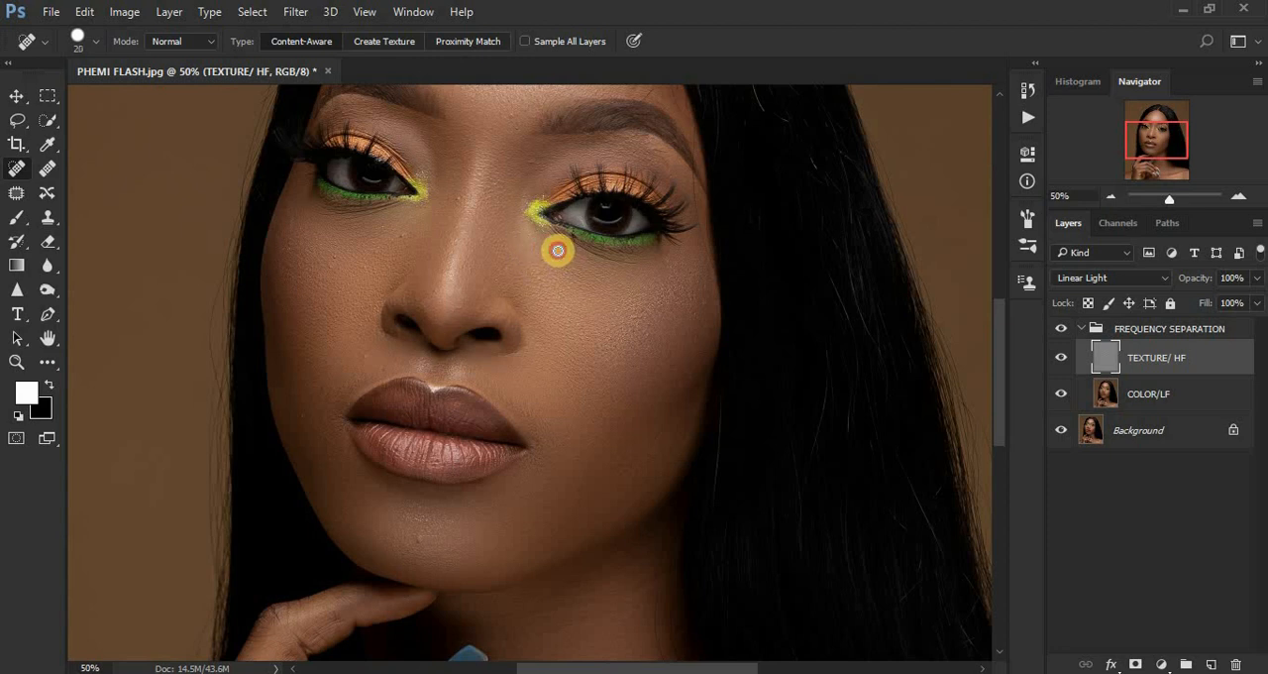
mouse_move(558, 250)
left_mouse_down()
mouse_move(572, 255)
mouse_move(556, 294)
mouse_move(542, 281)
left_mouse_up()
mouse_move(644, 305)
left_mouse_down()
mouse_move(634, 314)
mouse_move(683, 291)
mouse_move(703, 303)
left_mouse_up()
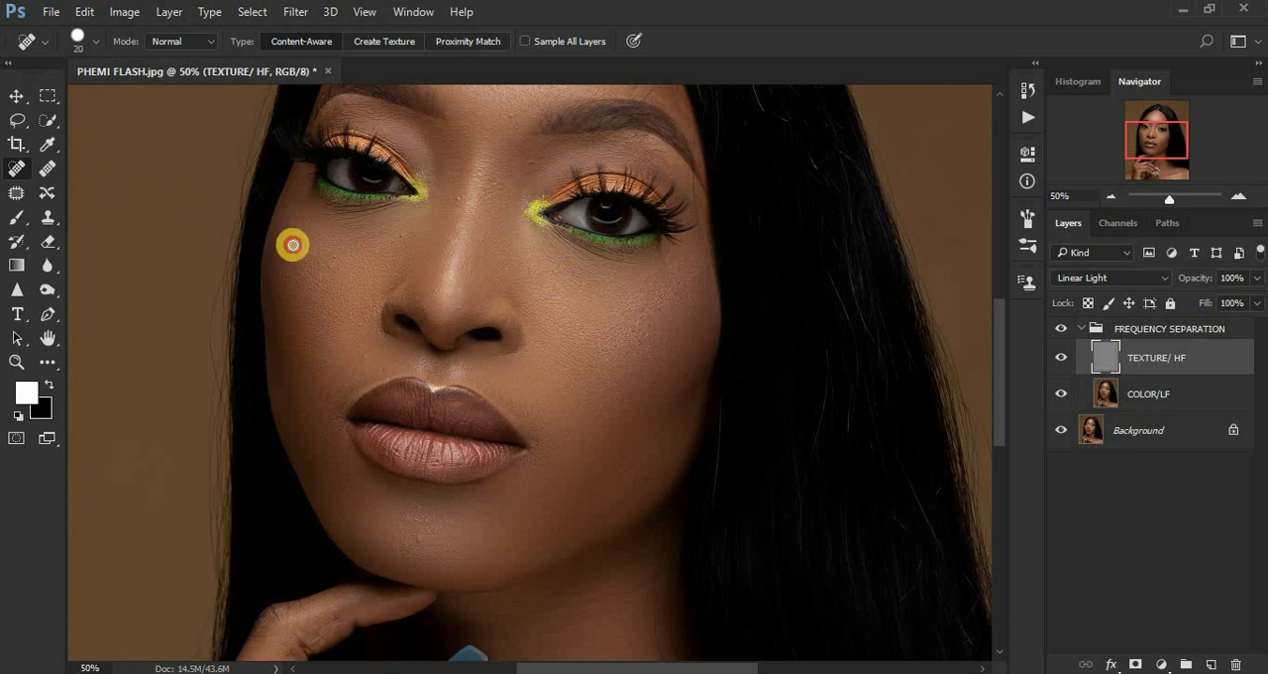
left_click_drag(398, 237, 424, 212)
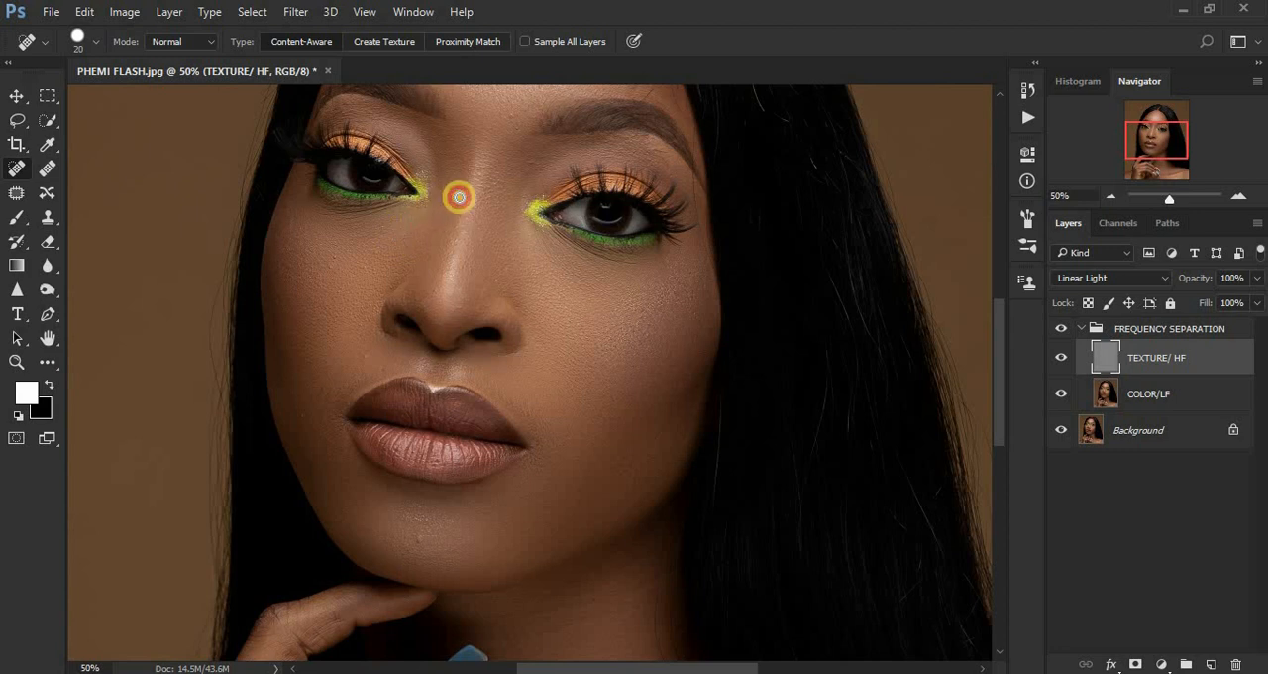
left_click(53, 224)
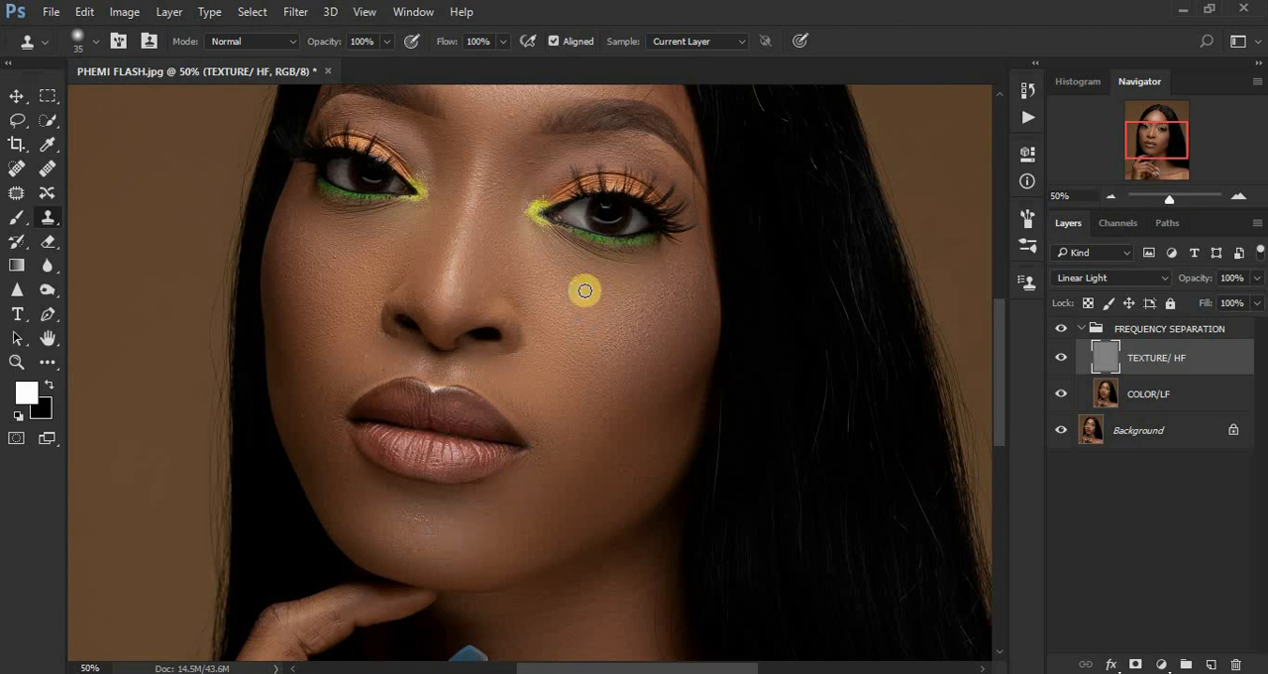
left_click(16, 169)
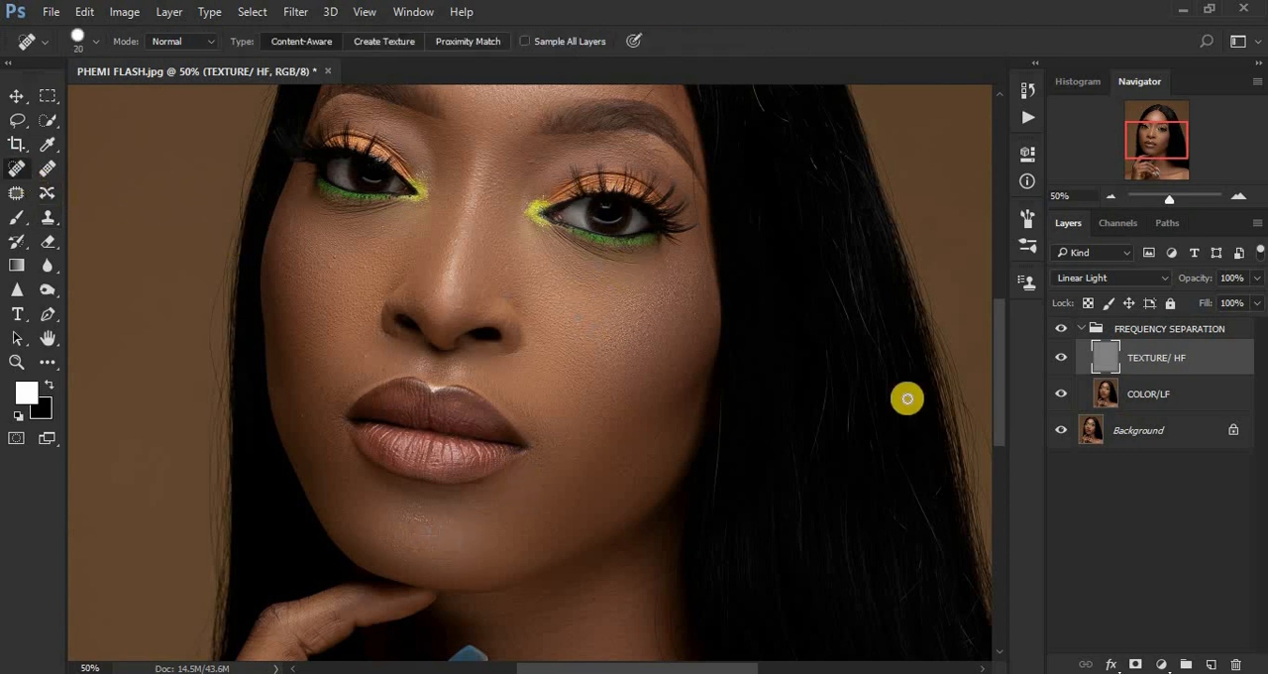
Heal the small marks on the forehead edge above the outer end of the eyebrow on the image's right side.
left_click_drag(1001, 391, 1002, 363)
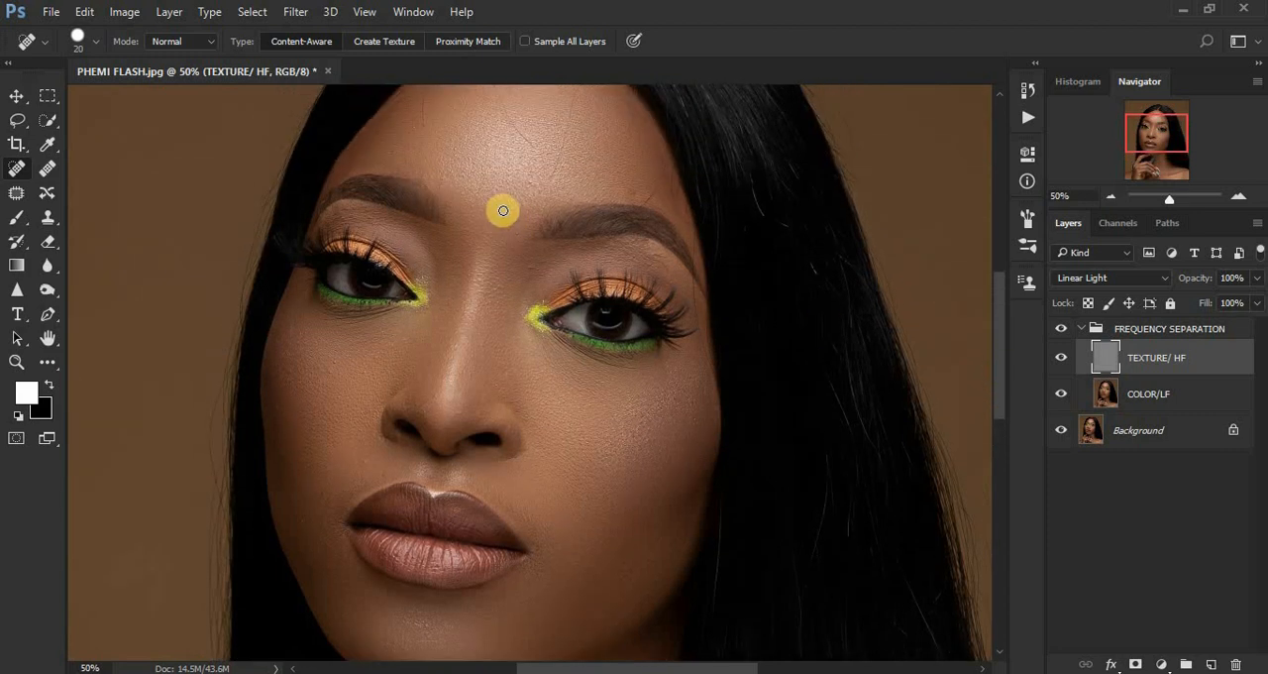
left_click(651, 195)
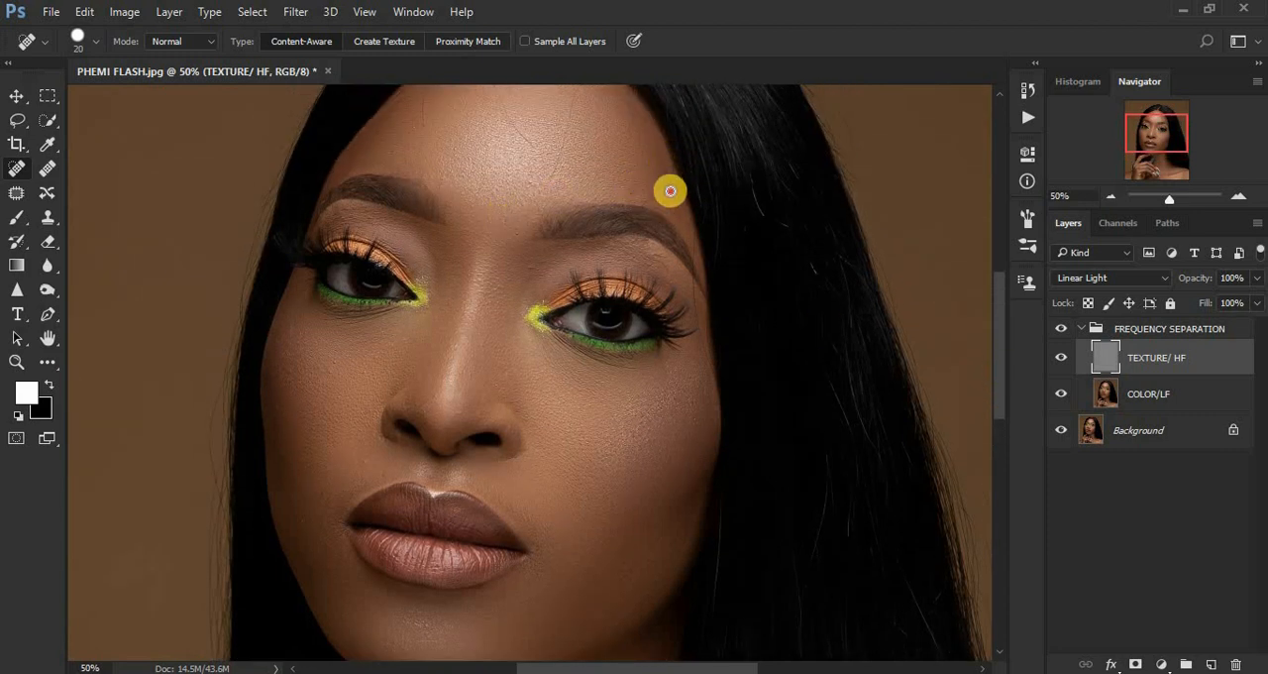
left_click(678, 214)
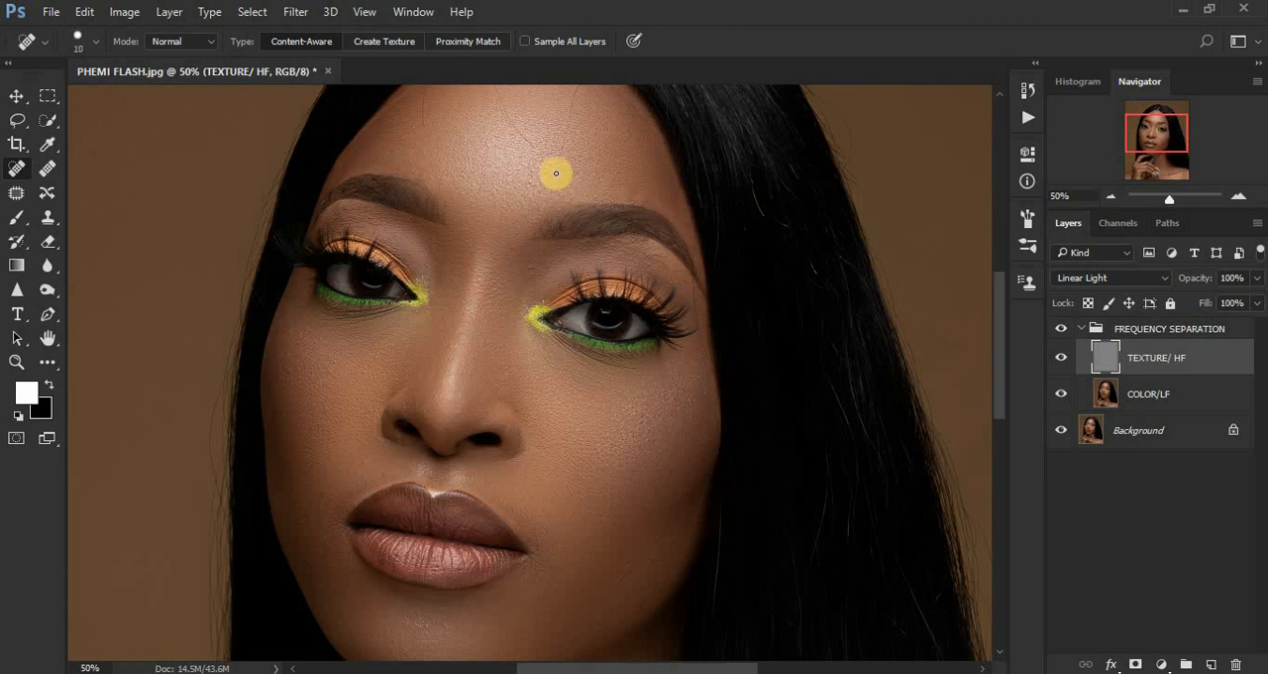
Reduce the Spot Healing Brush to size 10 and remove the fine stray hairs across the forehead up to the hairline.
mouse_move(555, 173)
left_mouse_down()
mouse_move(561, 125)
mouse_move(560, 162)
mouse_move(566, 138)
left_mouse_up()
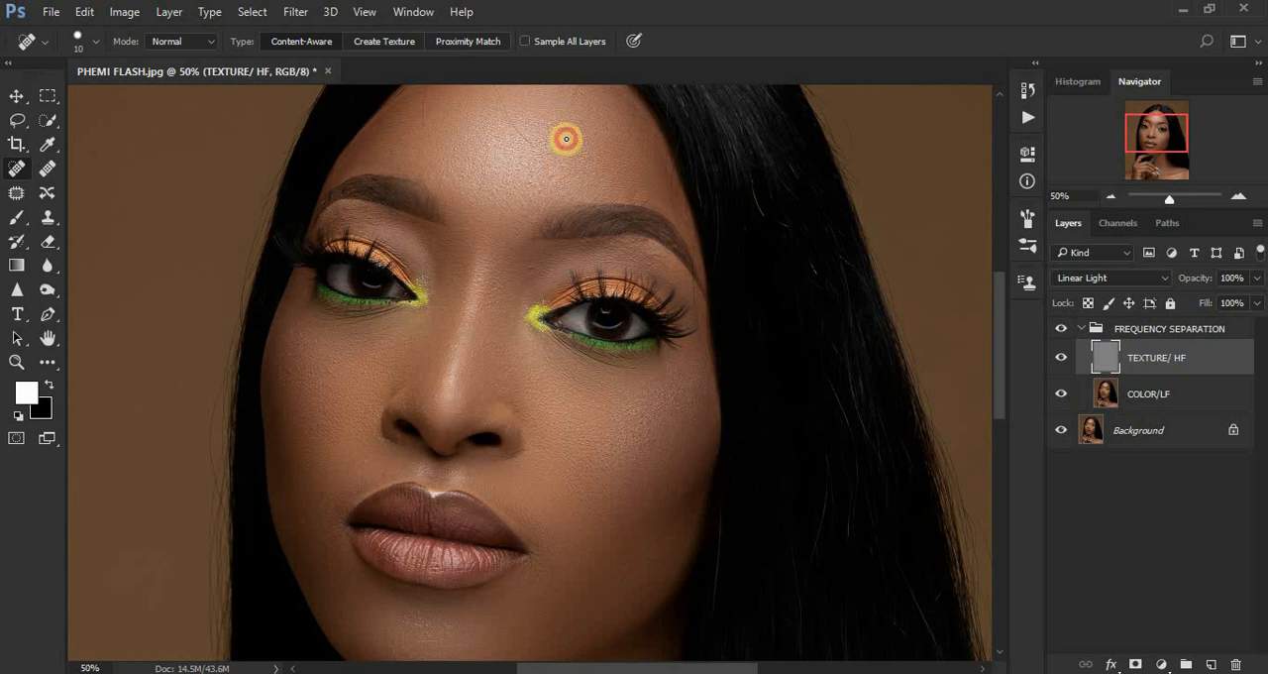
left_click_drag(997, 326, 1000, 288)
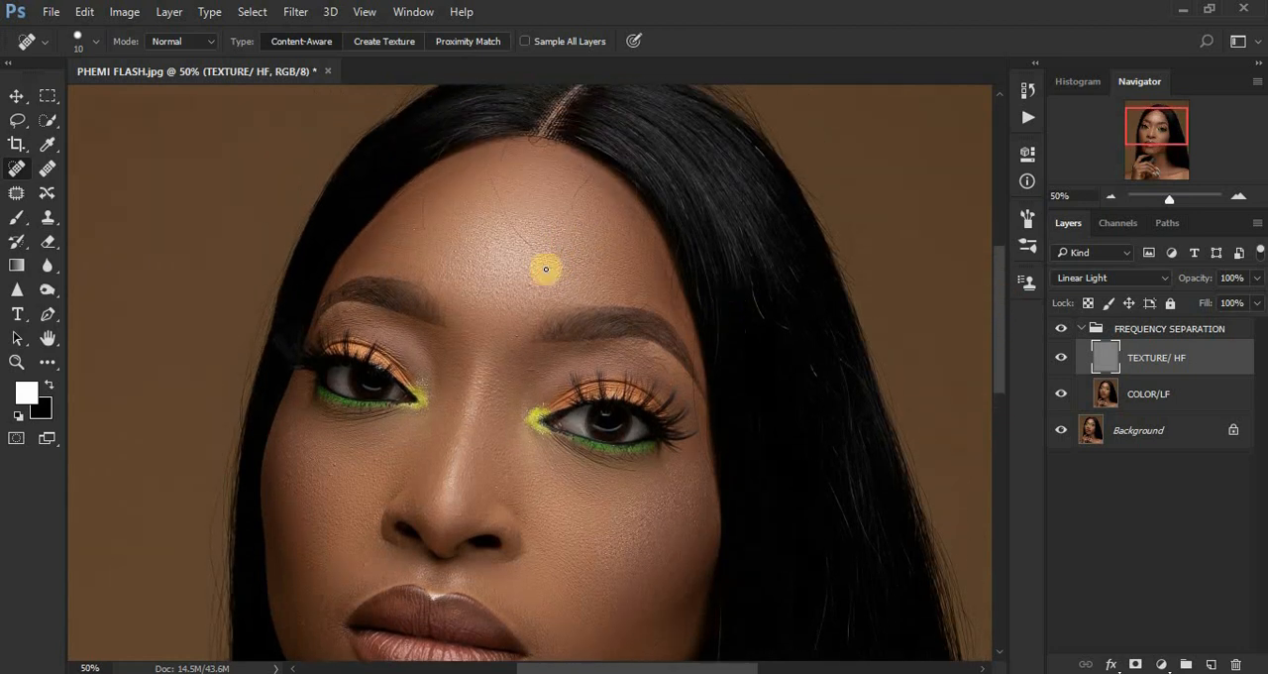
left_click_drag(571, 203, 594, 174)
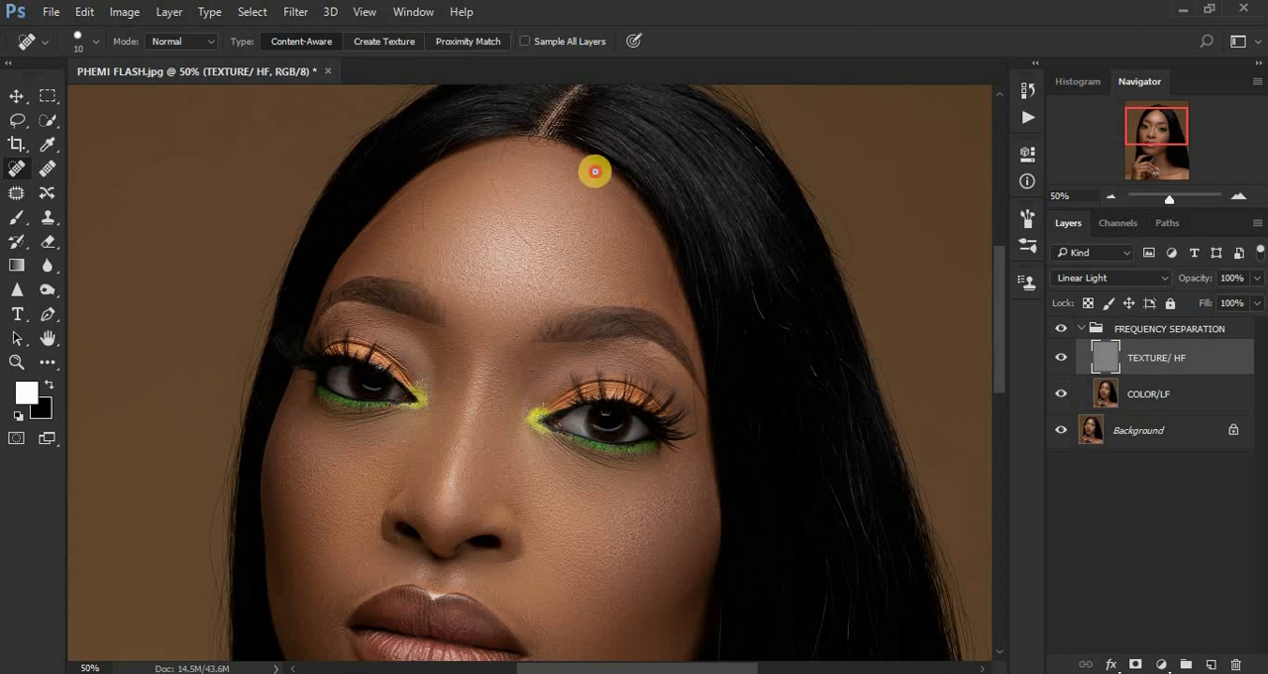
left_click(490, 155)
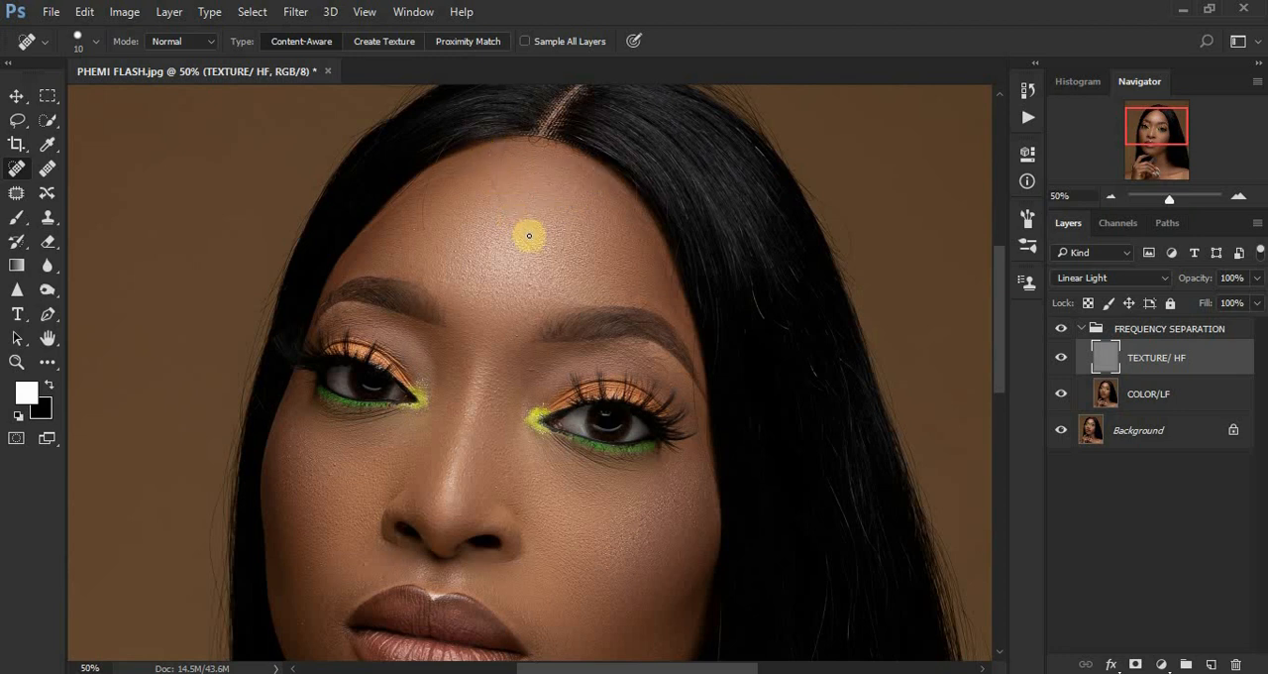
left_click_drag(532, 246, 492, 180)
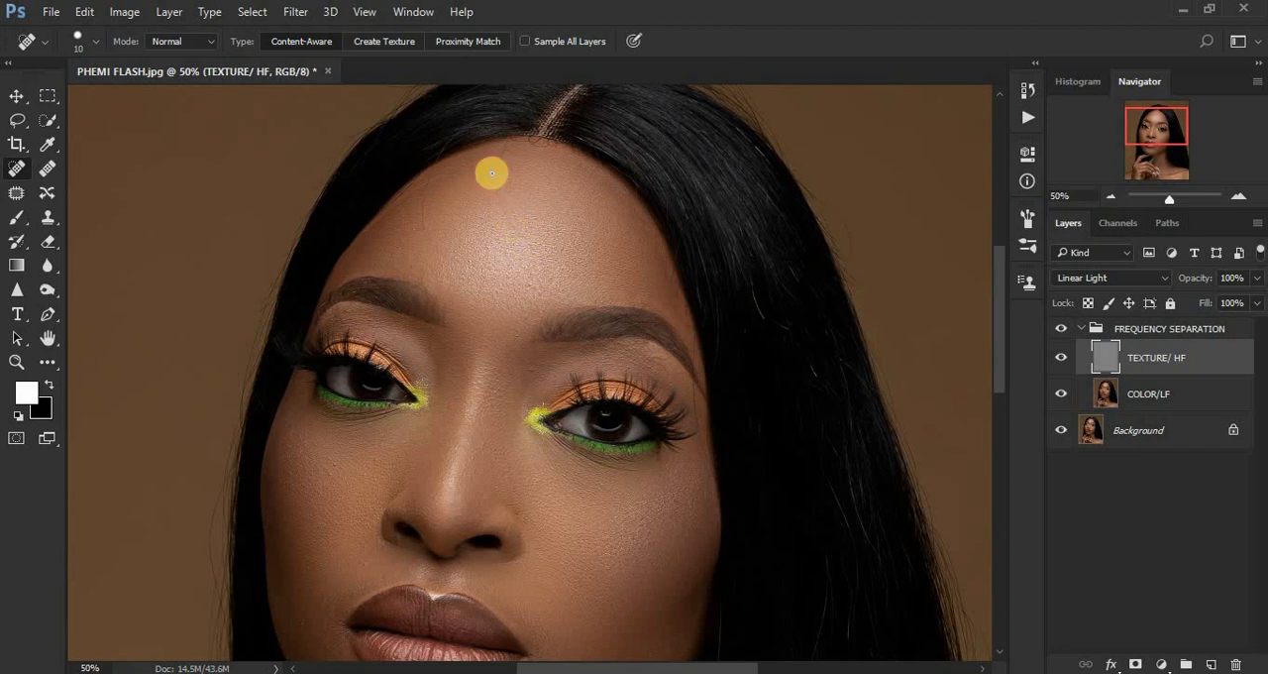
left_click(421, 214)
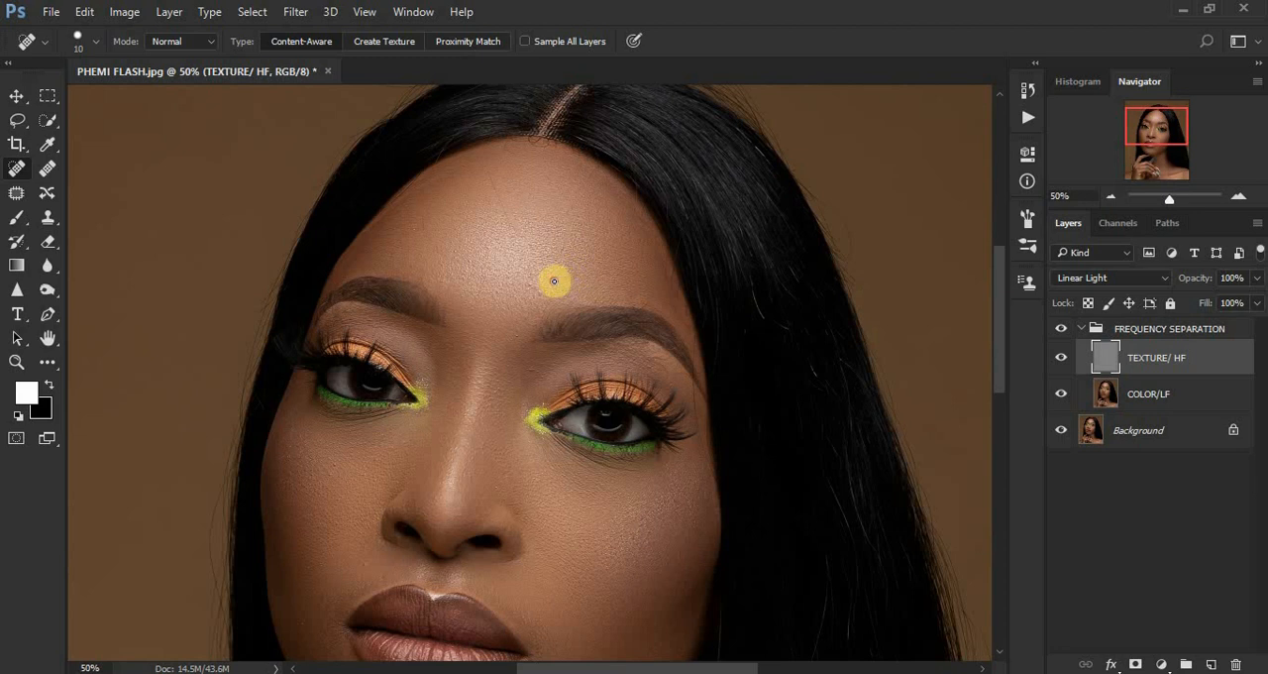
left_click_drag(505, 210, 499, 194)
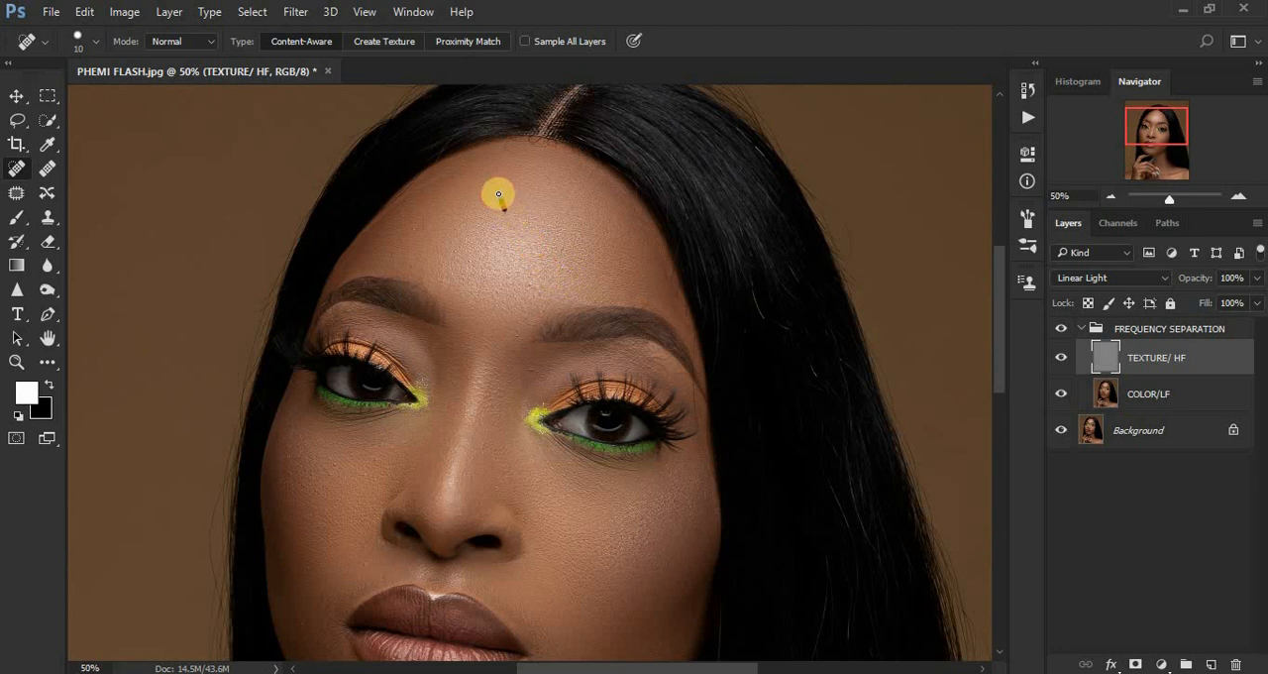
left_click(486, 171)
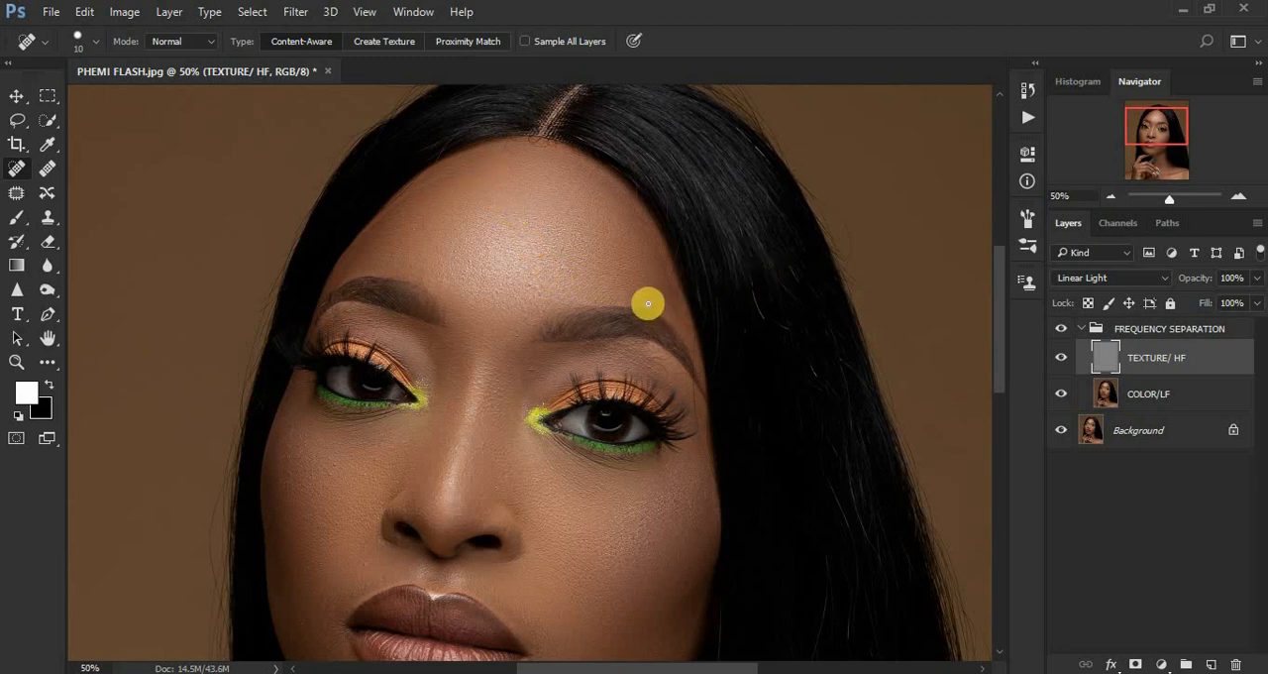
left_click(647, 303)
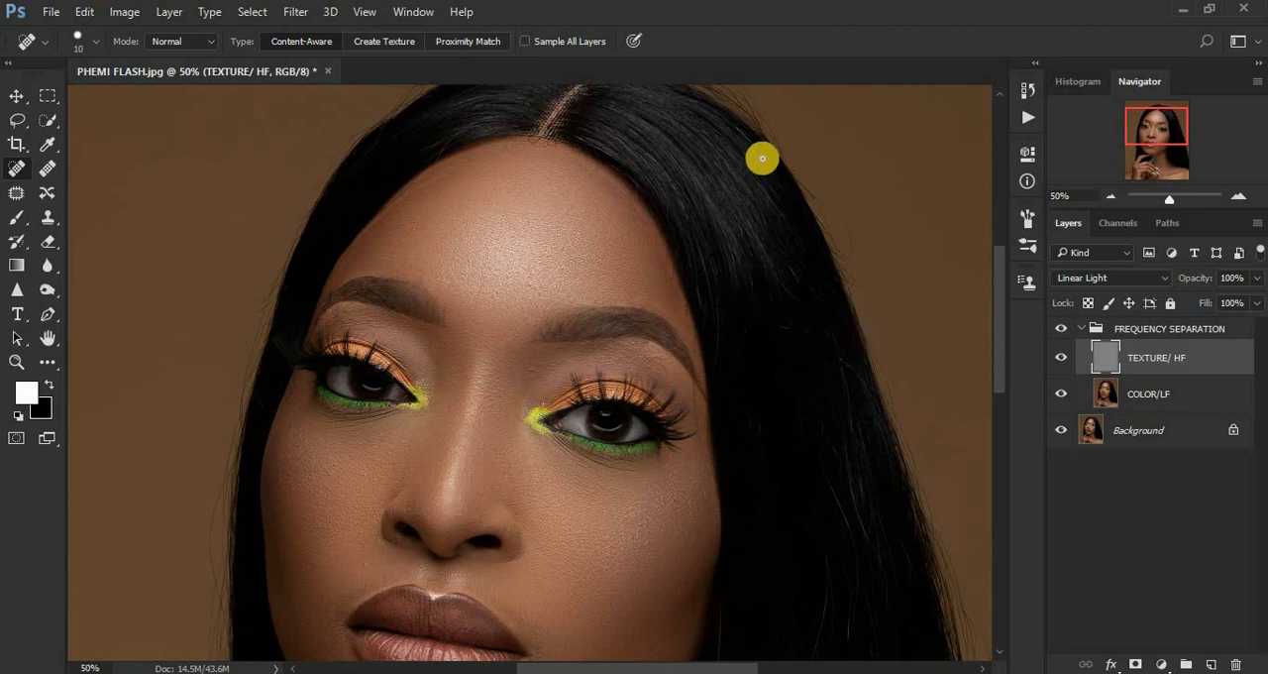
Heal small spots on the background beside the hair, next to the outer eye, at the temple and along the central hairline.
left_click(904, 302)
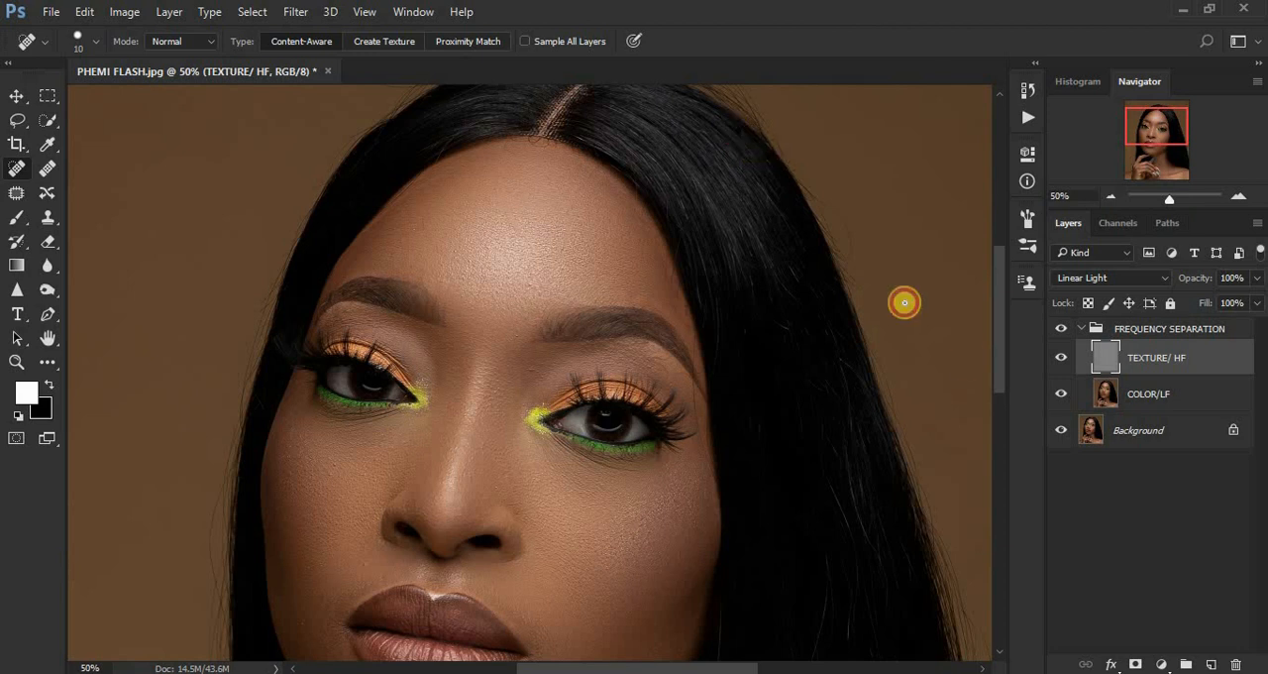
left_click_drag(999, 351, 1010, 426)
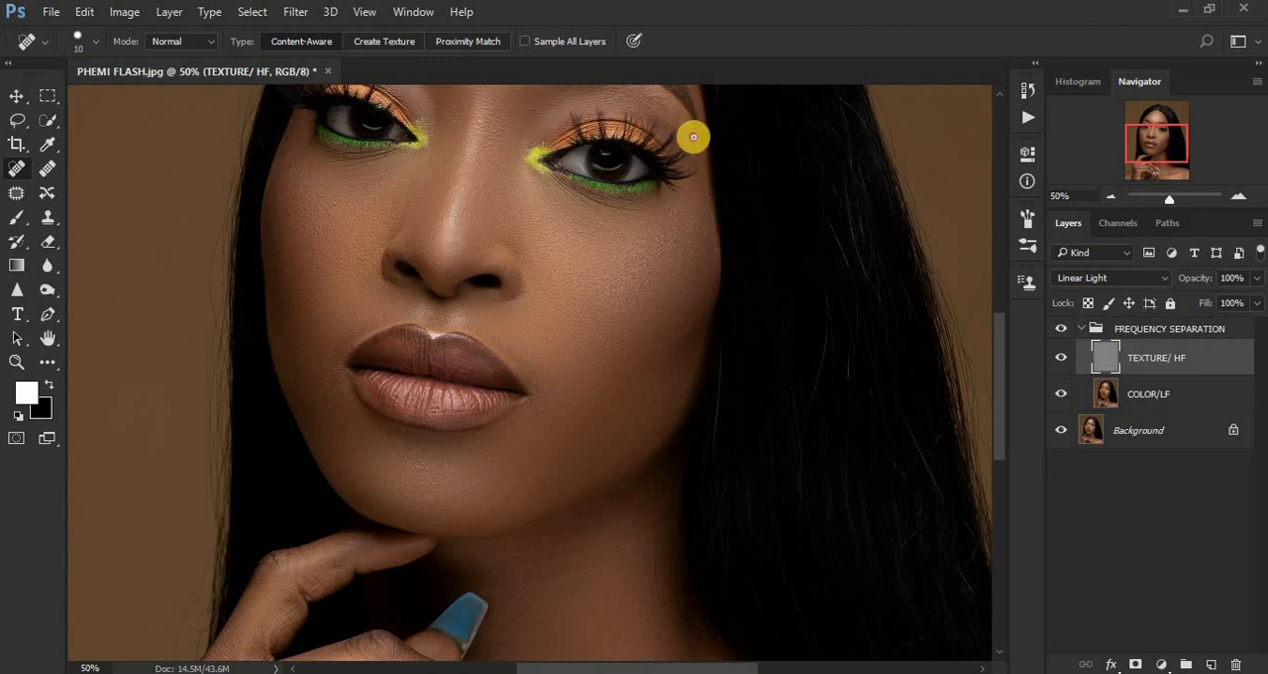
left_click(692, 124)
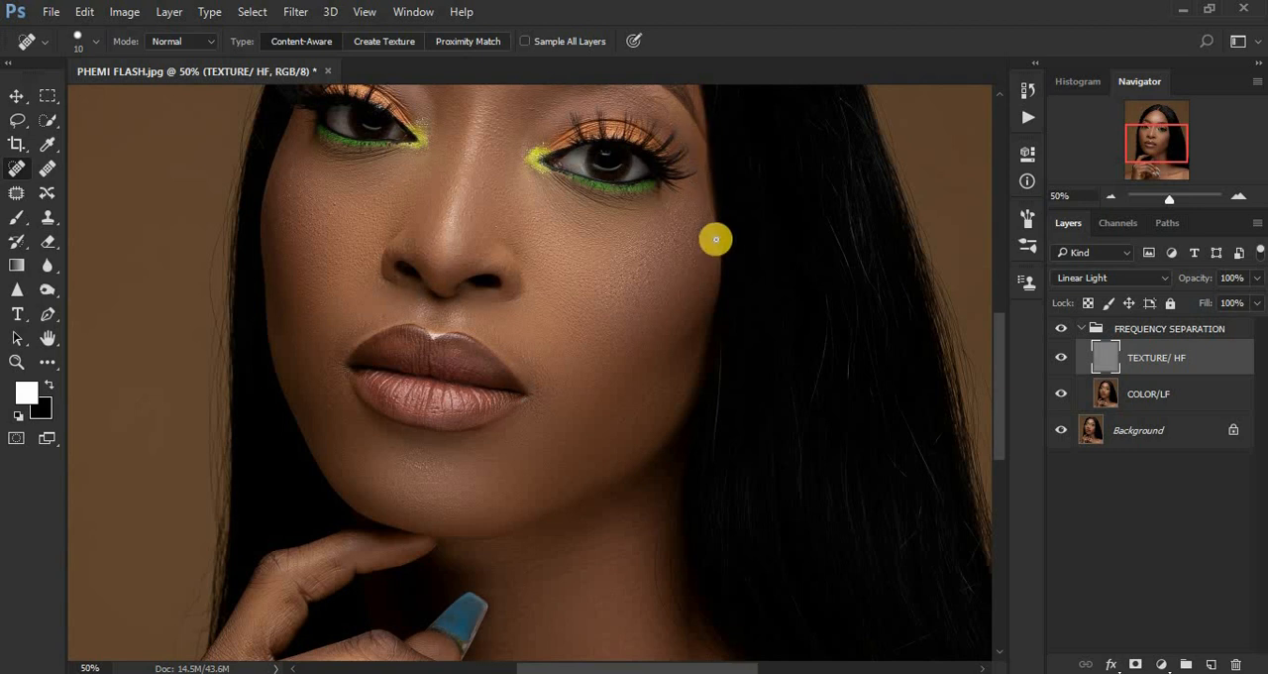
left_click_drag(1001, 374, 1000, 299)
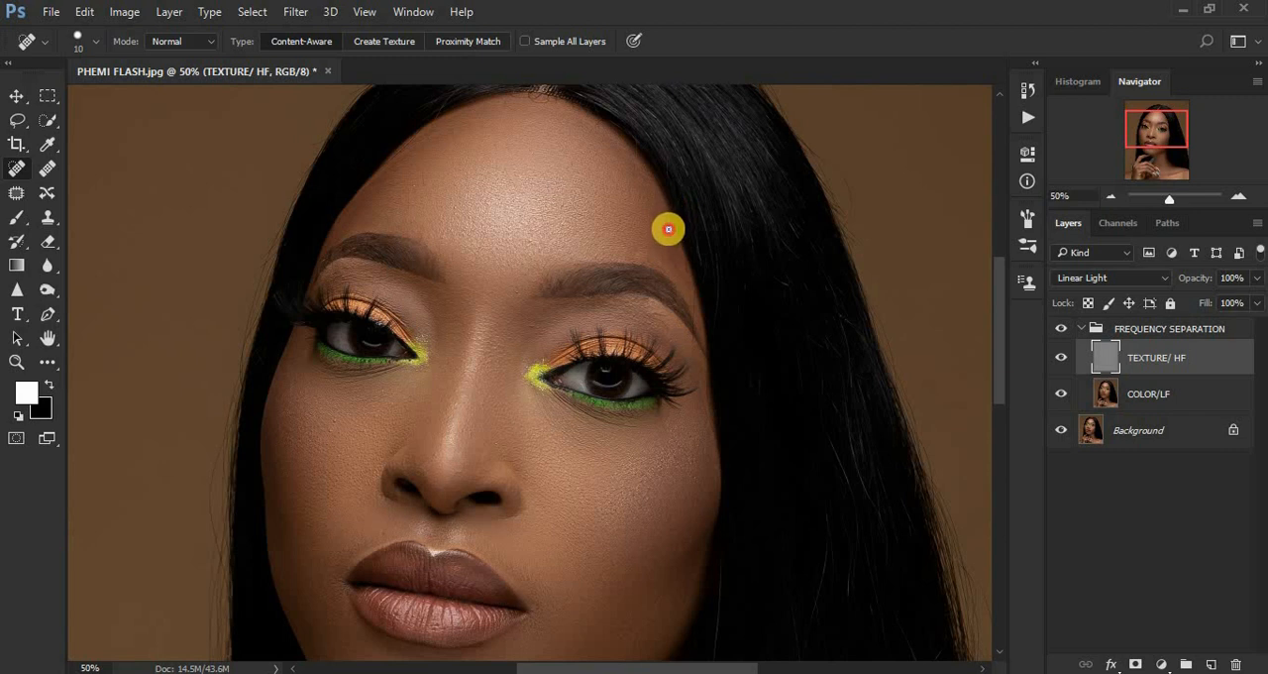
left_click(671, 235)
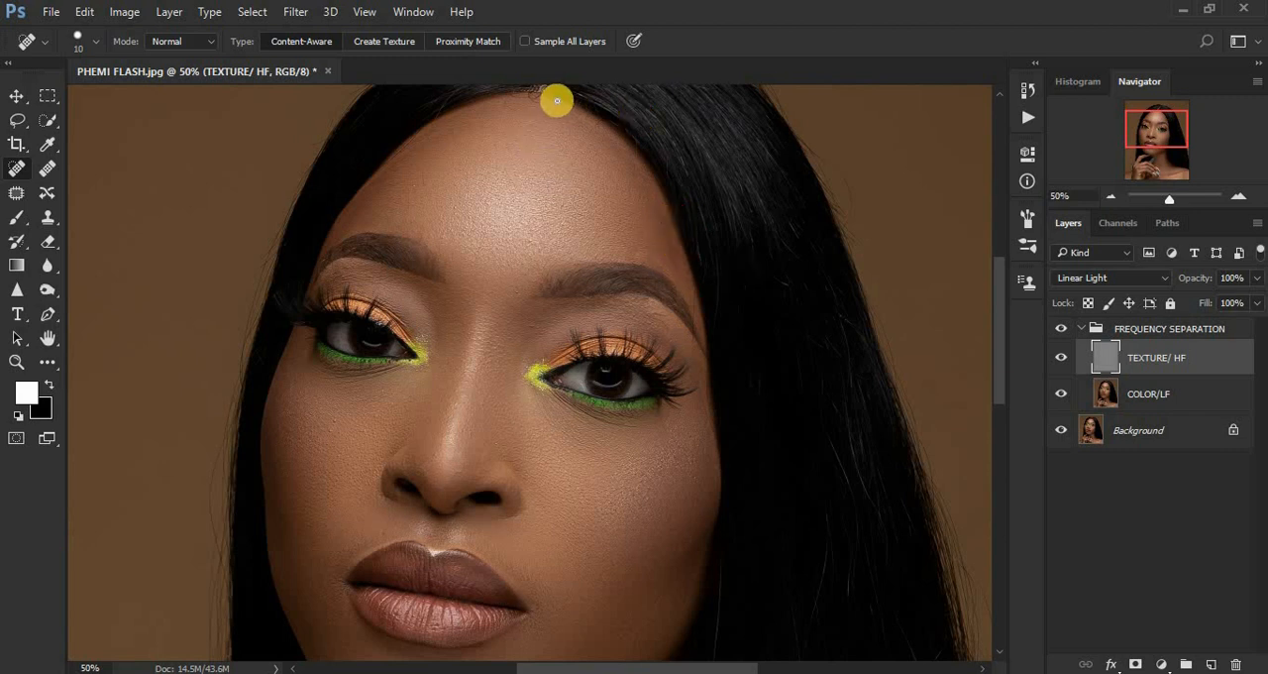
left_click(524, 94)
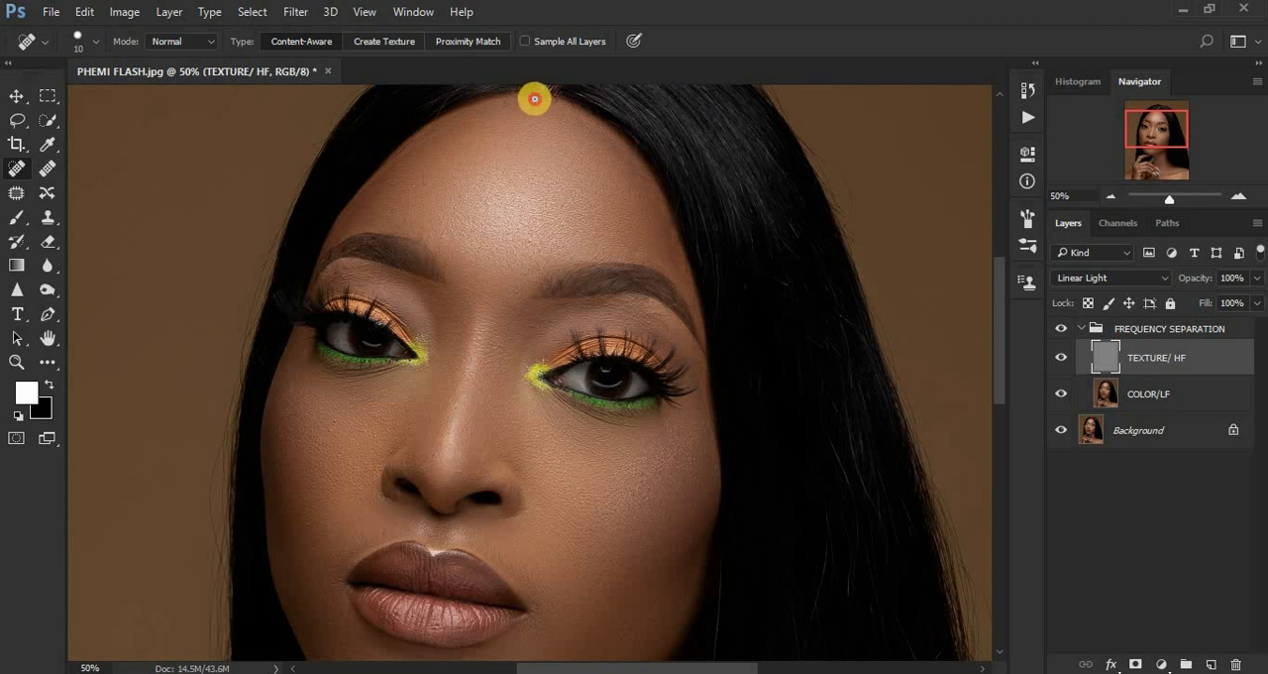
Remove the fine stray hairs lying across the lower neck and above the collarbone with the Spot Healing Brush.
left_click_drag(1003, 322, 1021, 459)
left_click(660, 430)
left_click(671, 439)
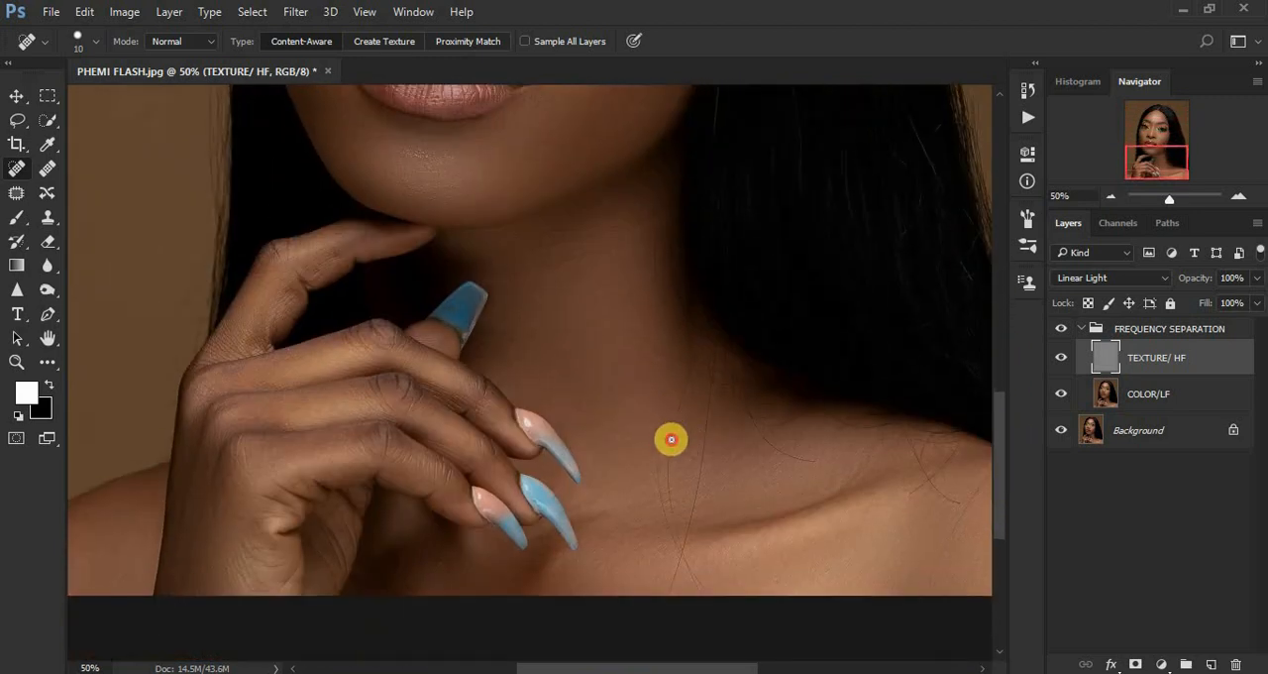
mouse_move(672, 458)
left_mouse_down()
mouse_move(678, 563)
mouse_move(674, 546)
mouse_move(687, 565)
left_mouse_up()
mouse_move(670, 520)
left_mouse_down()
mouse_move(688, 561)
mouse_move(704, 369)
left_mouse_up()
left_click(673, 423)
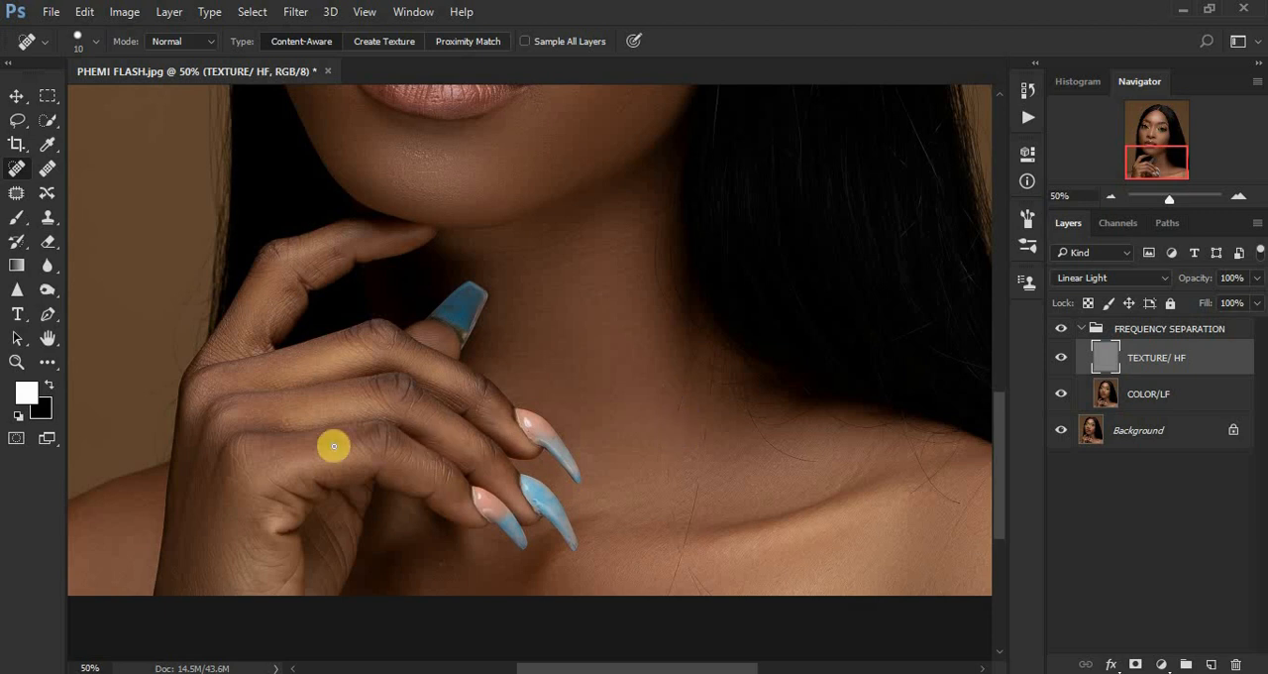
Compare the whole portrait with and without the FREQUENCY SEPARATION group, leave it visible and collapse the group.
key("ctrl+minus")
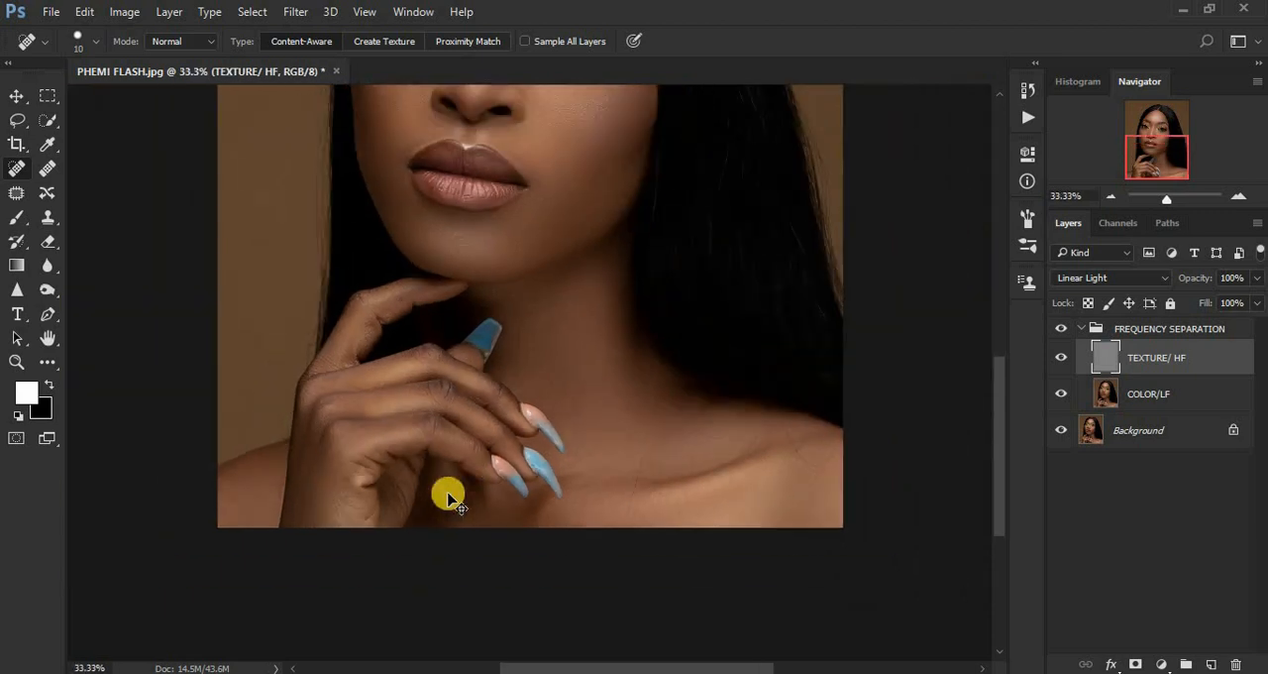
key("ctrl+minus")
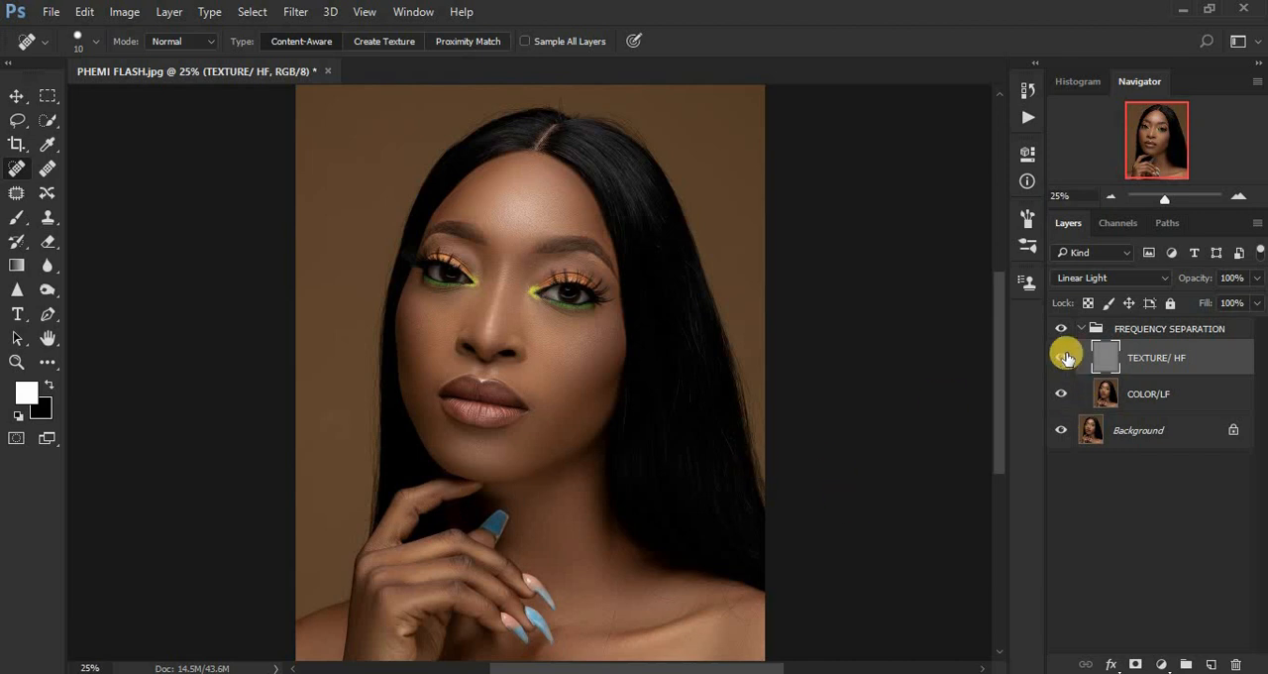
left_click(1058, 330)
left_click(1058, 330)
left_click(1058, 330)
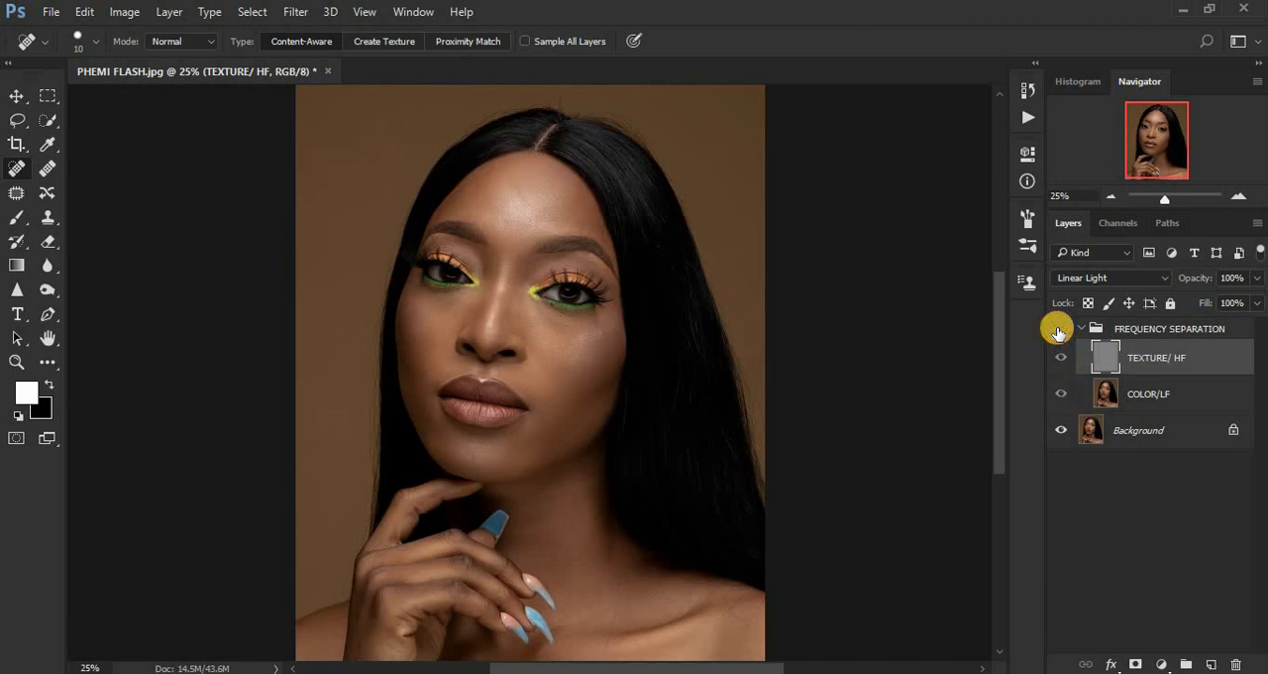
left_click(1059, 330)
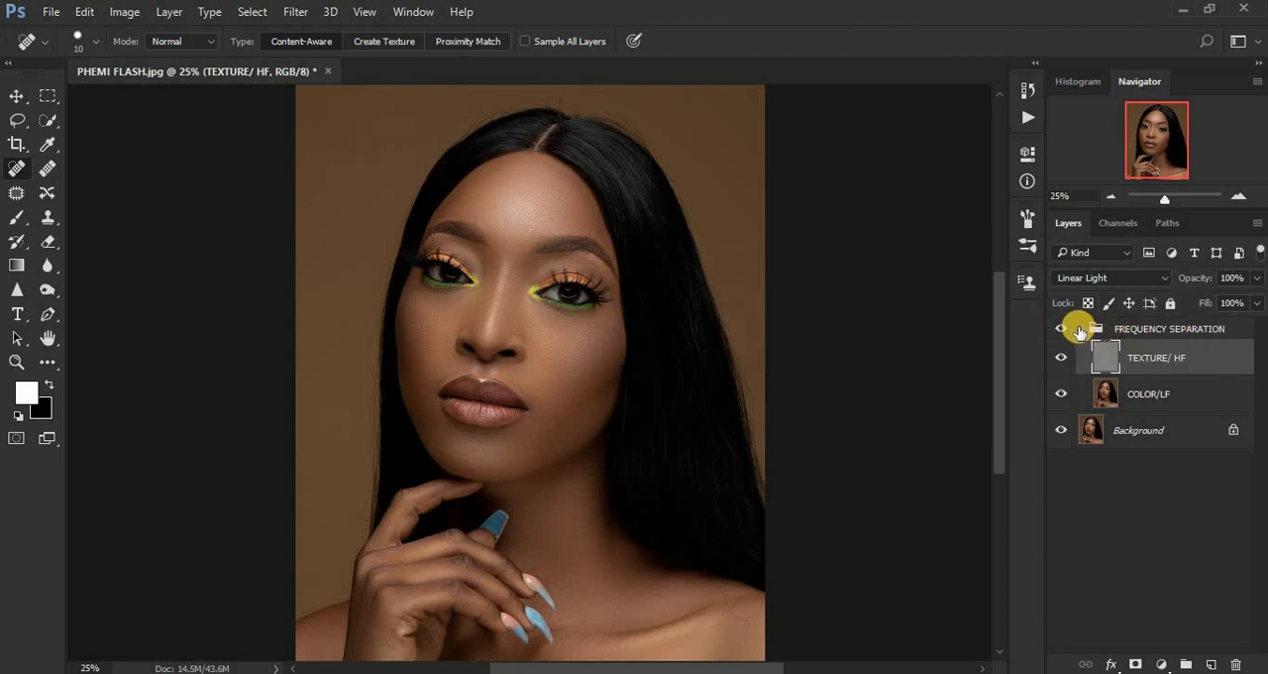
left_click(1083, 330)
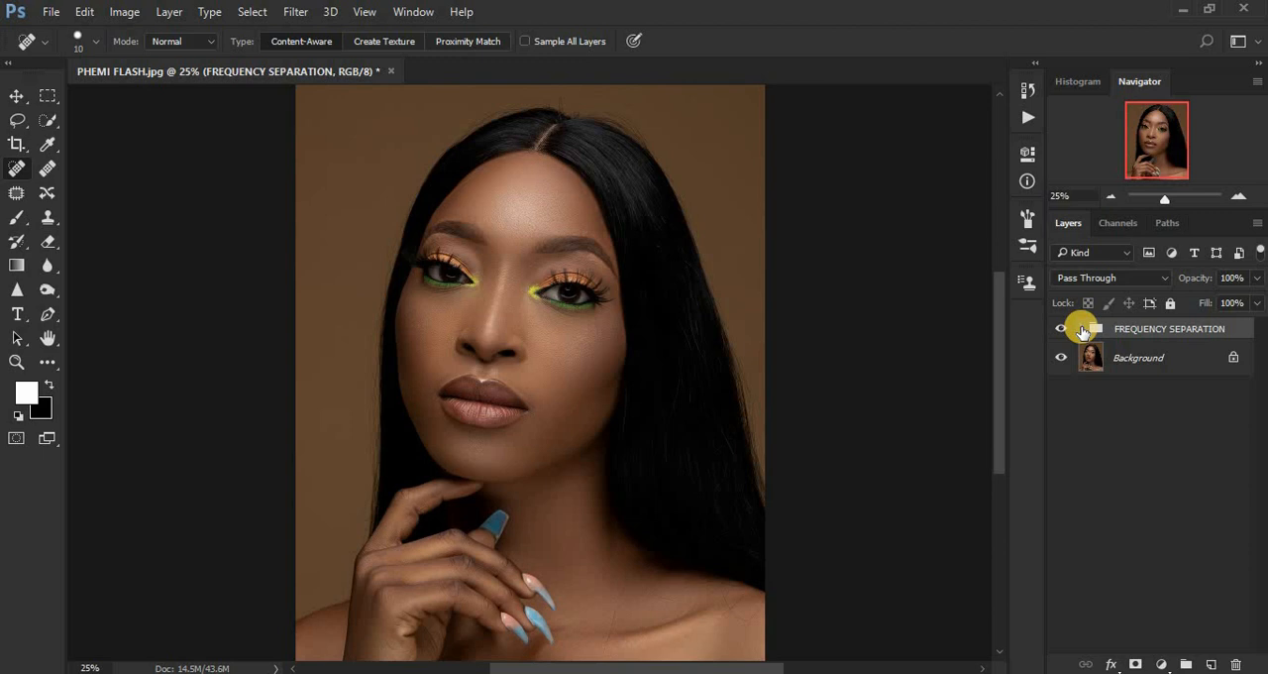
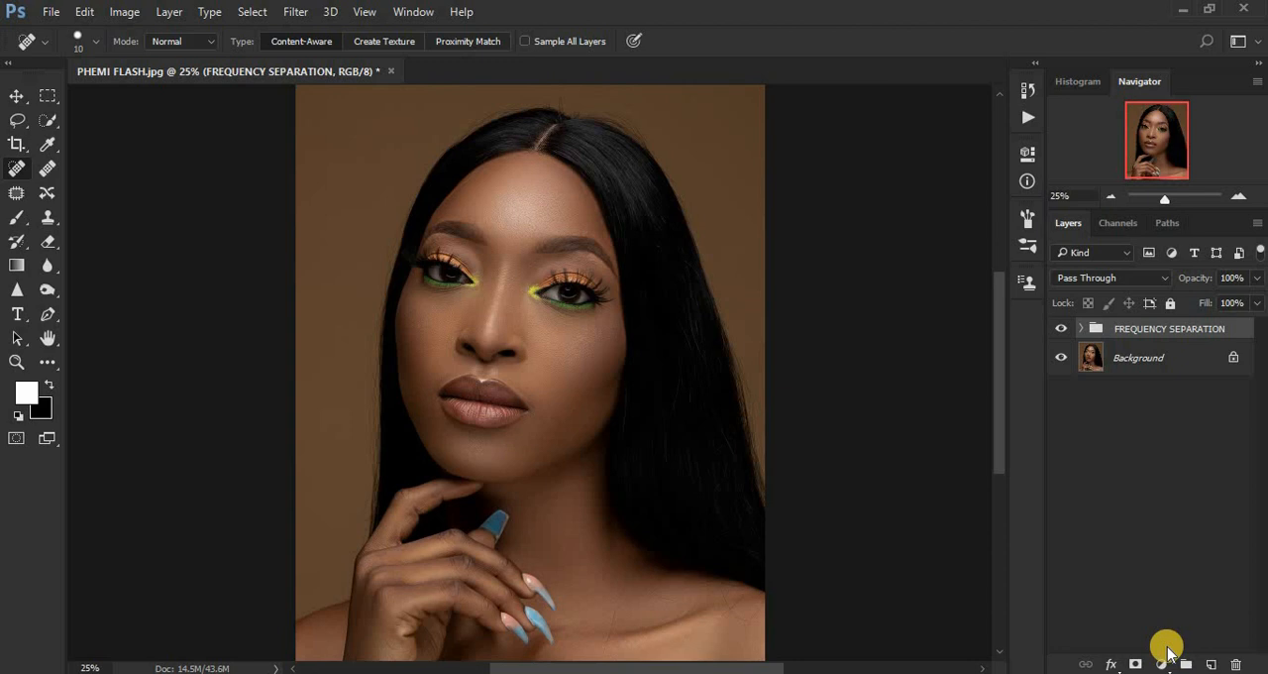
Add a Curves adjustment layer above the FREQUENCY SEPARATION group and brighten the RGB midtones from Input 110 to Output 142.
left_click(1161, 662)
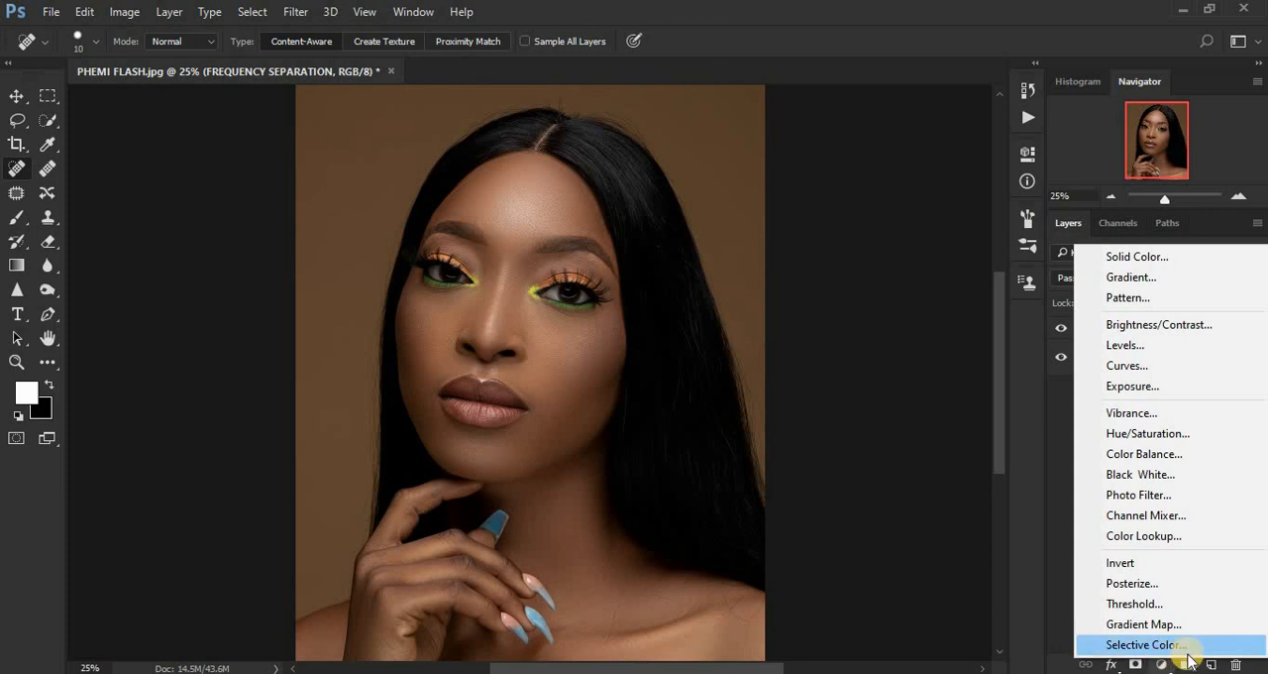
left_click(1128, 365)
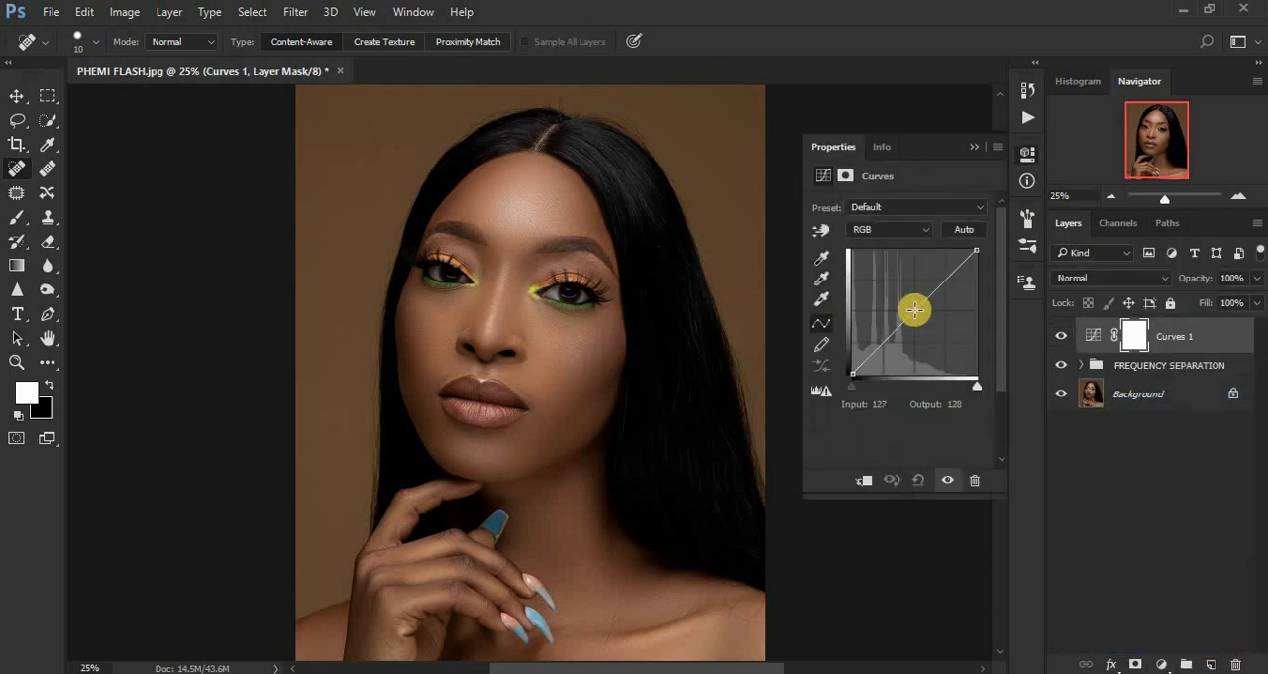
left_click_drag(913, 309, 906, 304)
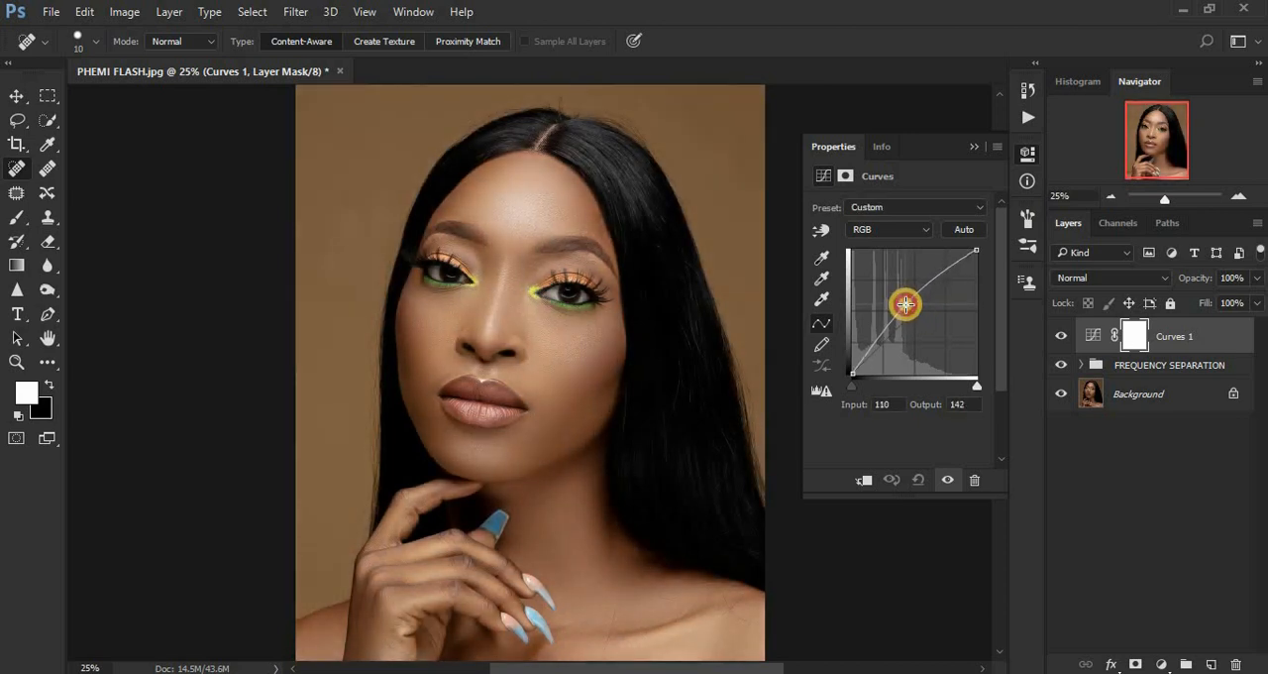
left_click(970, 145)
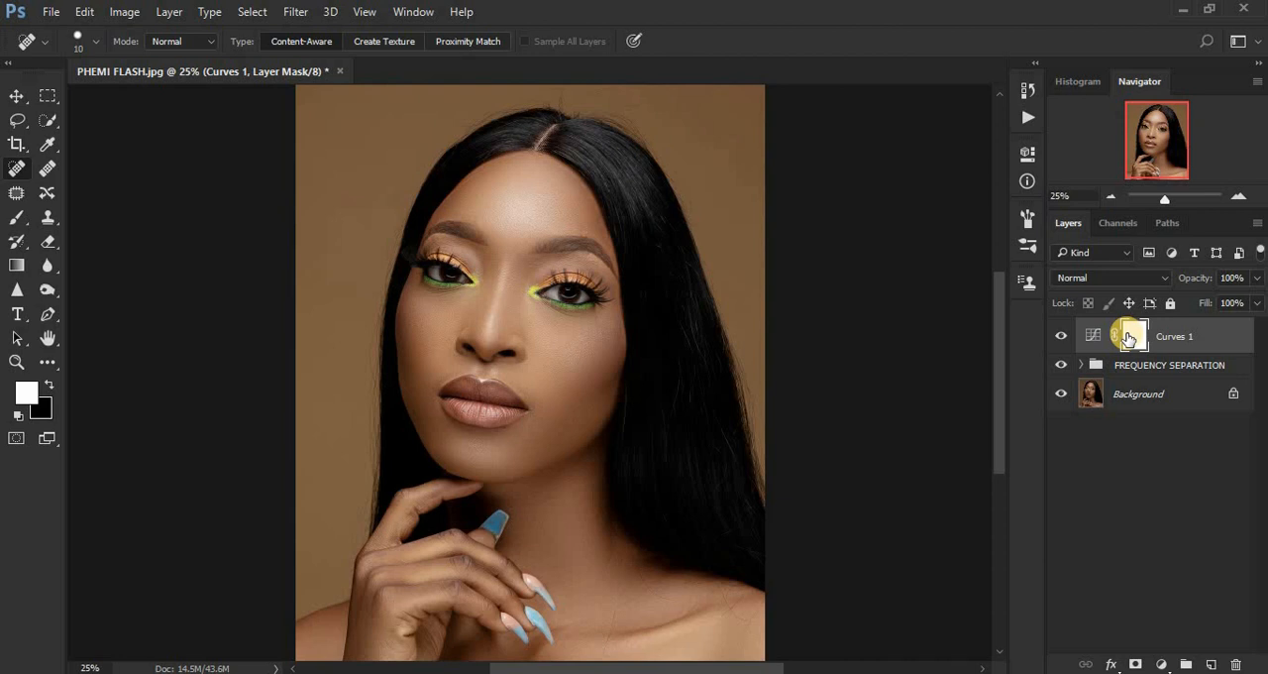
Invert the brightening Curves layer's mask to black and rename the layer DODGE.
key("ctrl+i")
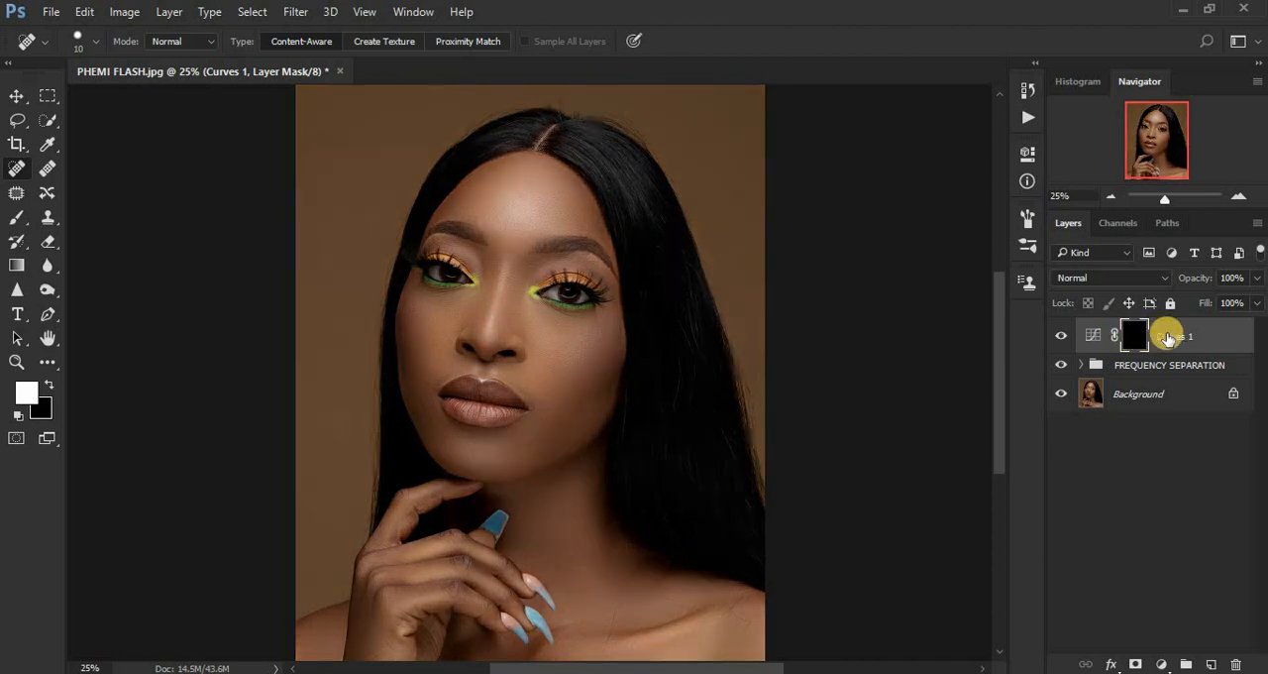
double_click(1168, 336)
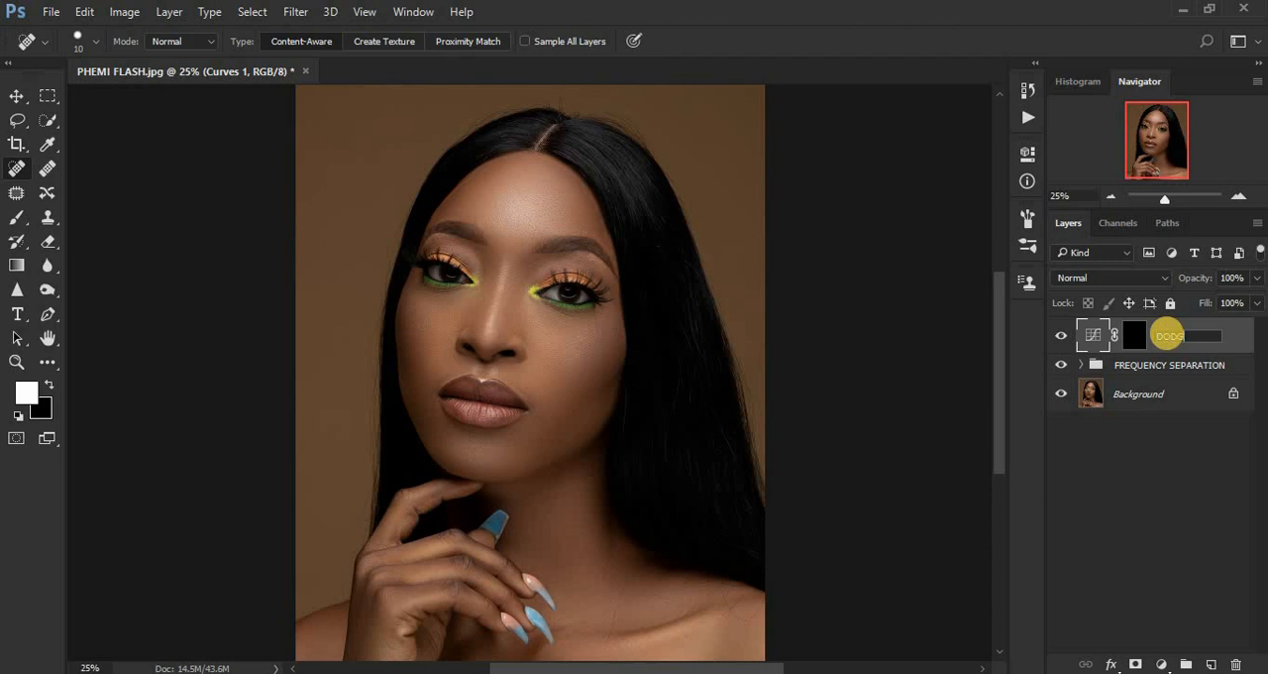
type("DODGE")
key("Return")
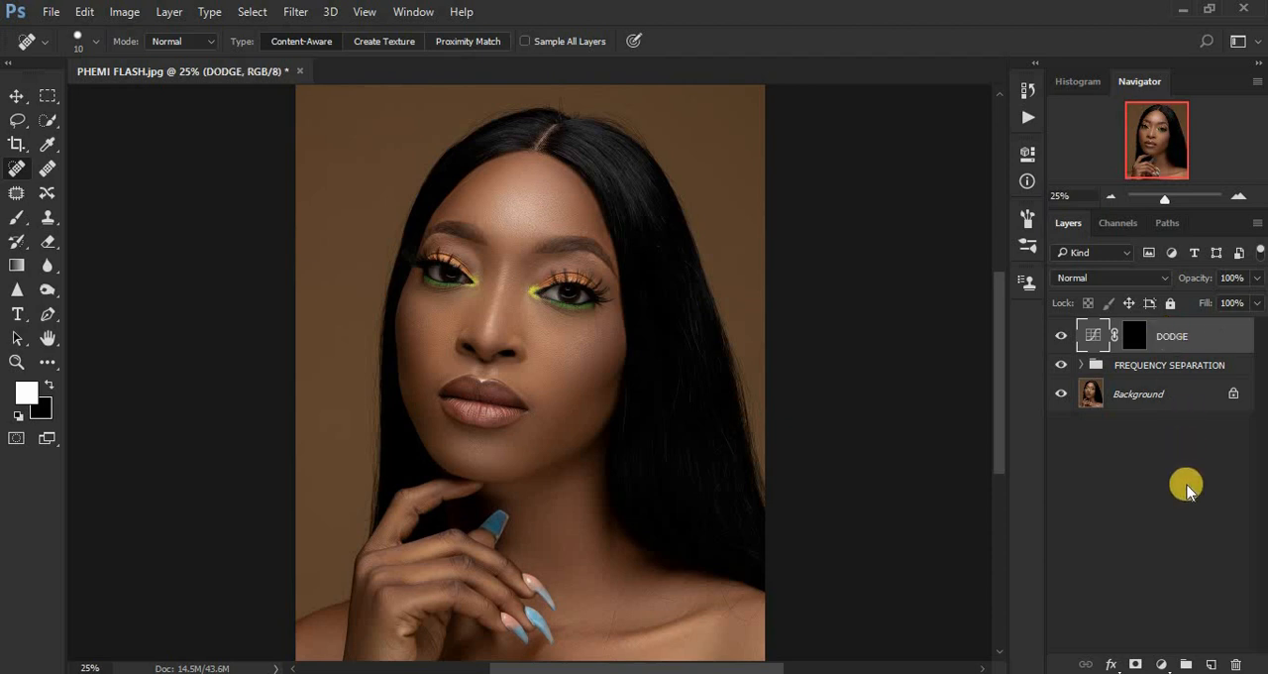
Add a second Curves adjustment layer above DODGE and darken the RGB midtones from Input 142 to Output 111.
left_click(1160, 663)
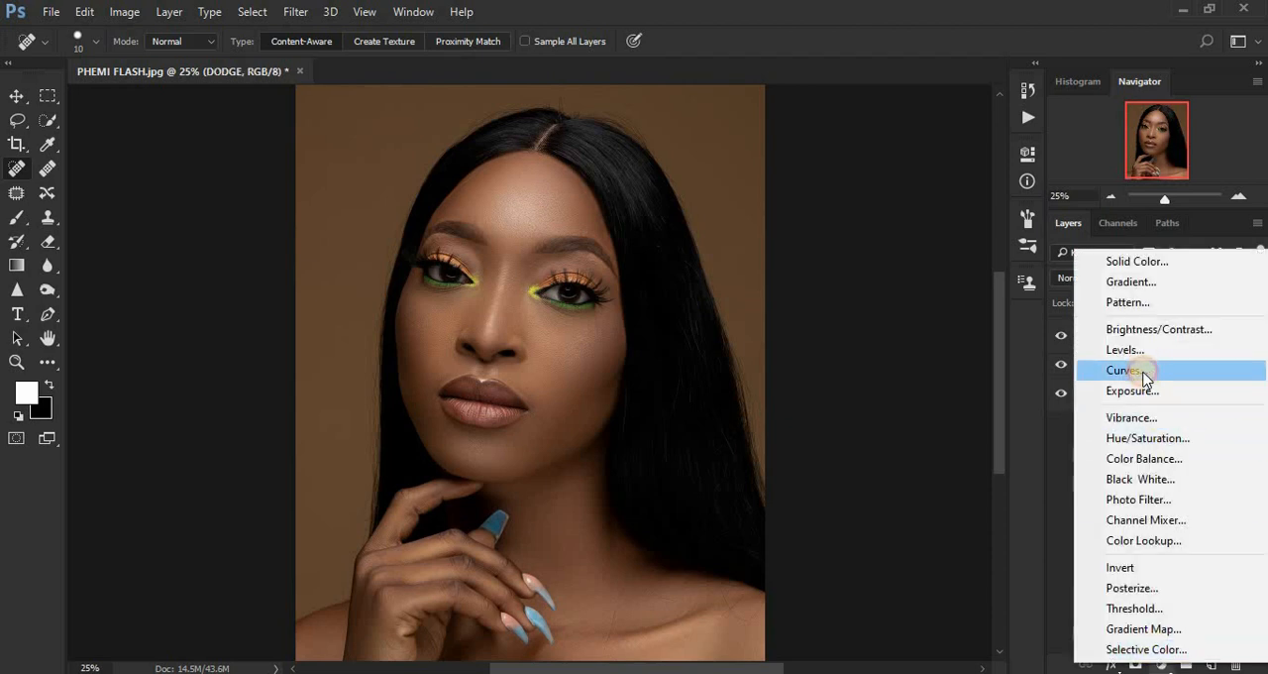
left_click(1146, 374)
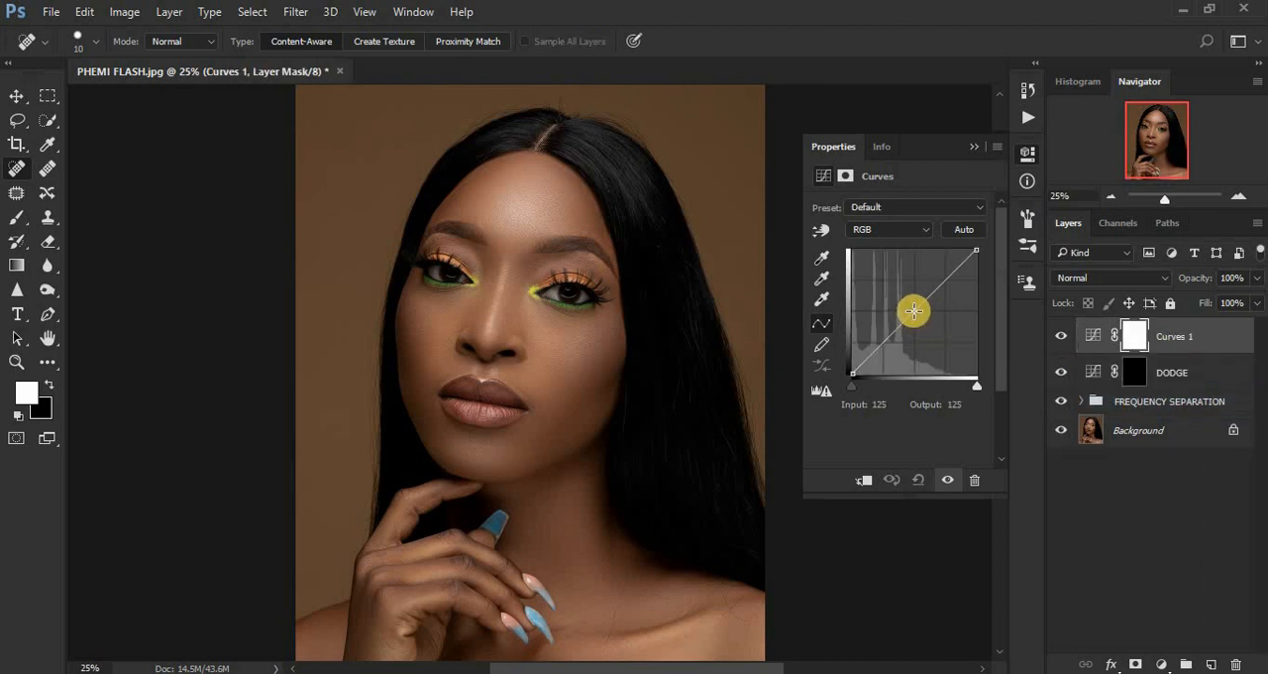
mouse_move(914, 309)
left_mouse_down()
mouse_move(915, 331)
mouse_move(922, 318)
left_mouse_up()
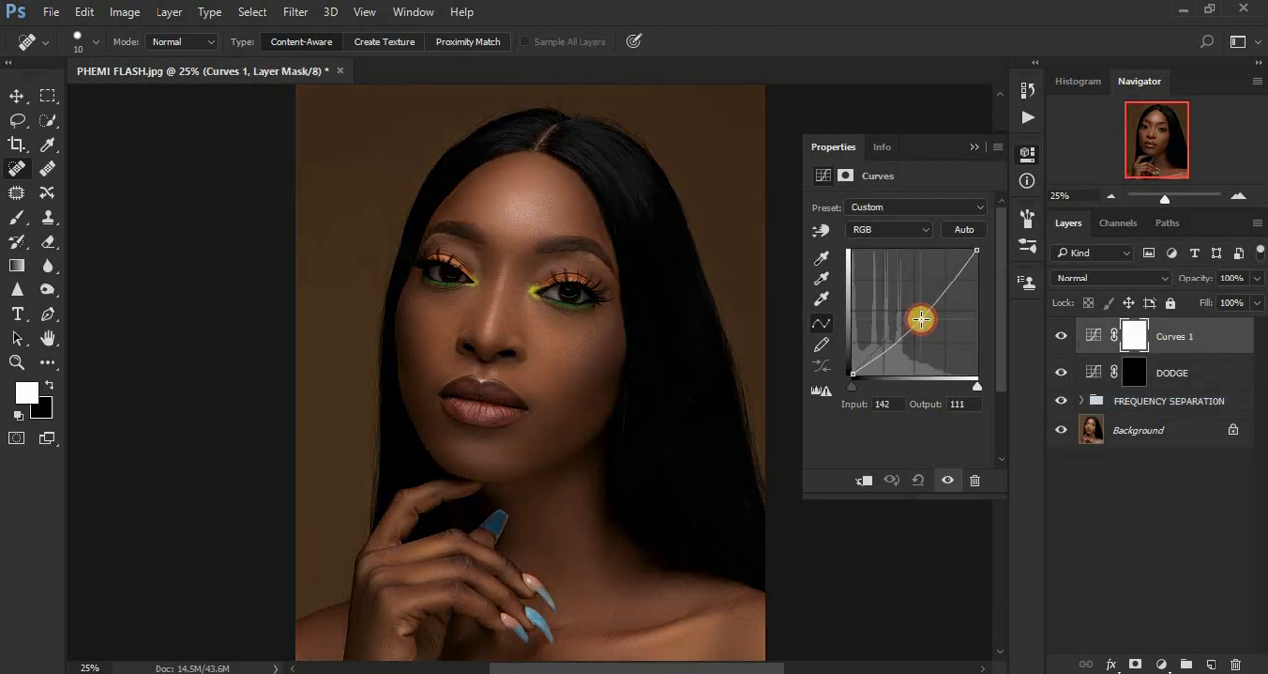
left_click(975, 146)
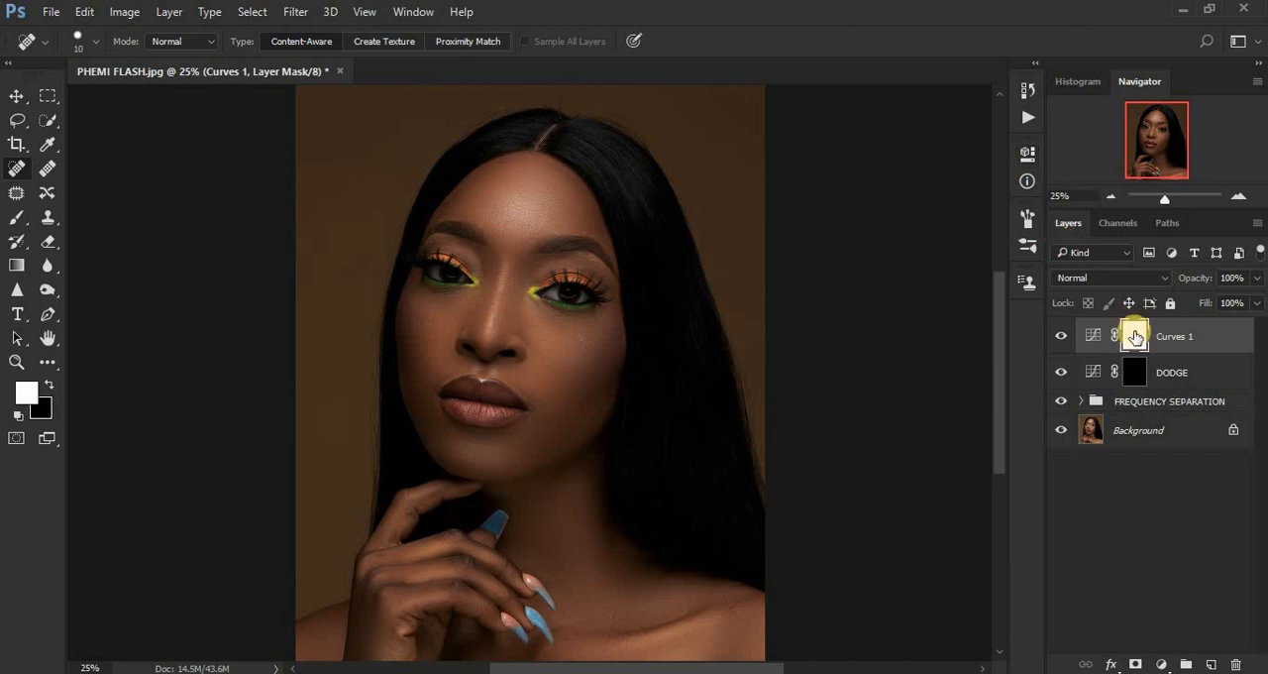
Invert the darkening Curves layer's mask to black and rename the layer BURN.
key("ctrl+i")
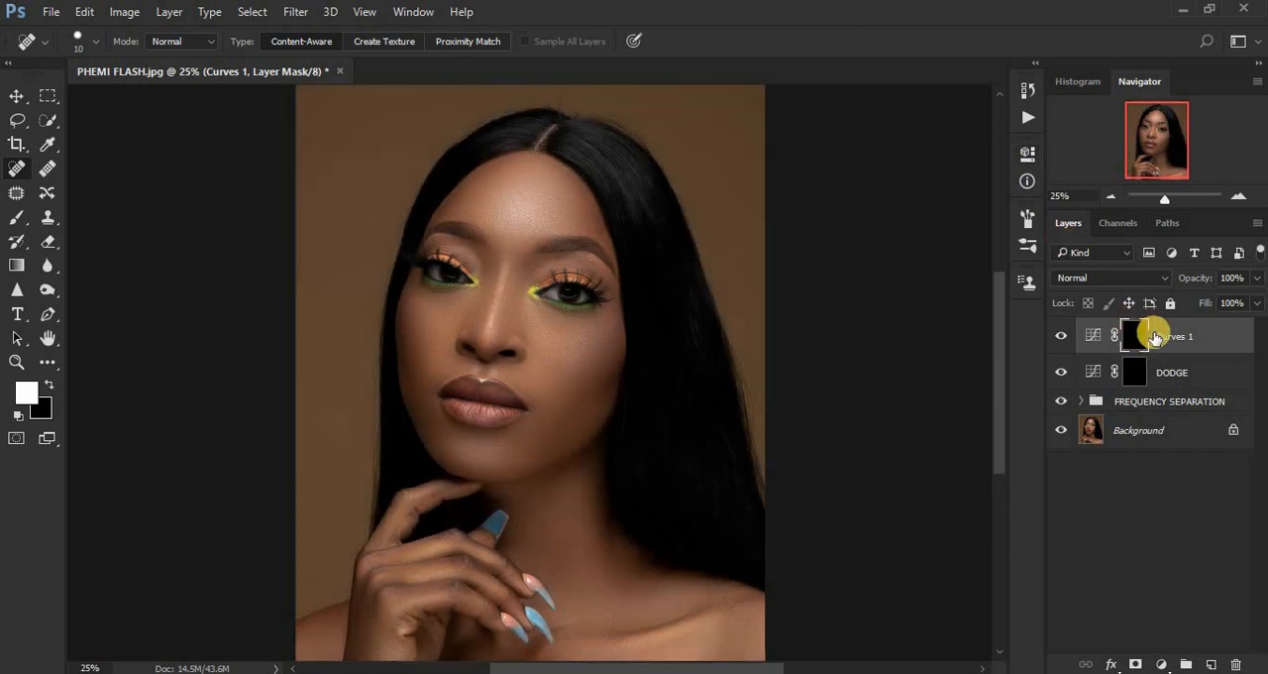
double_click(1165, 335)
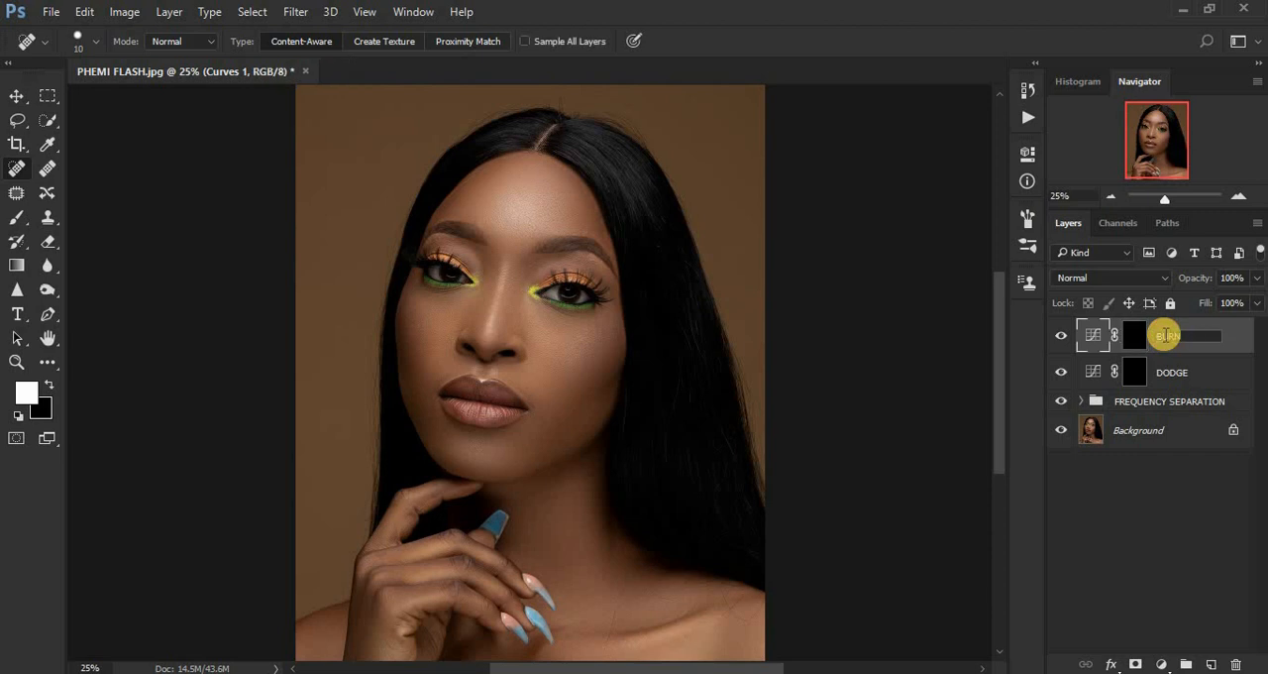
key("Return")
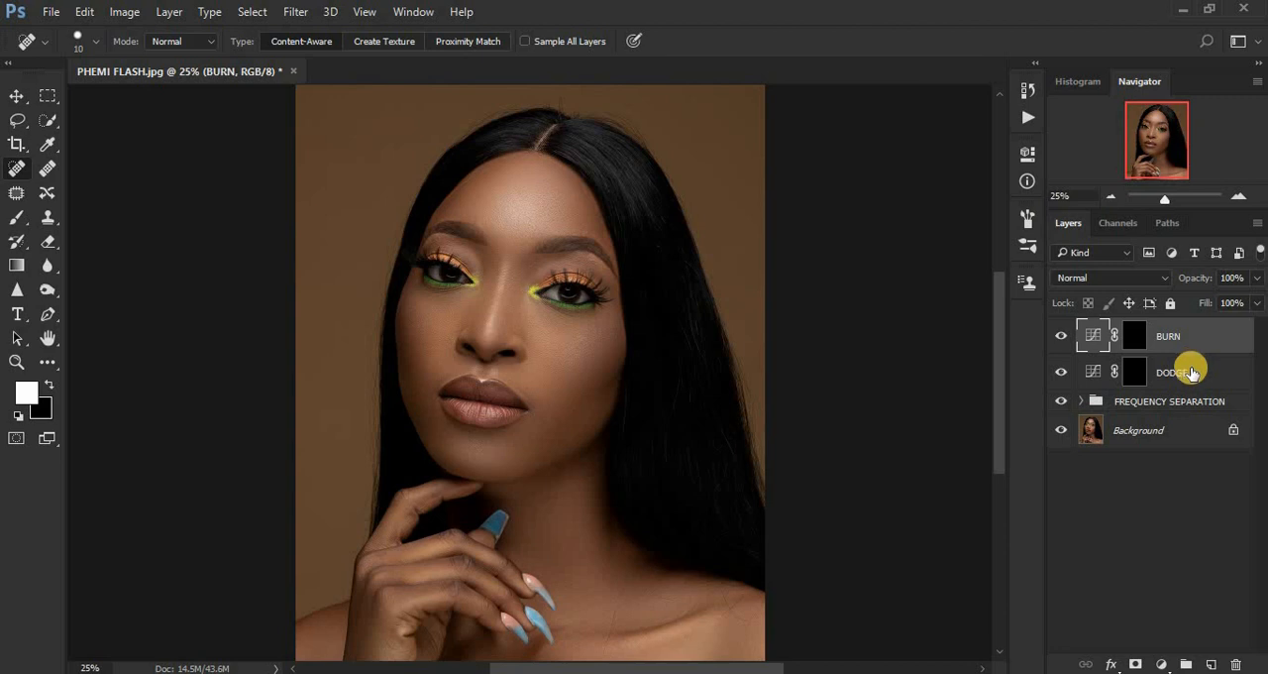
Group the BURN and DODGE layers, name the group DNB and expand it.
left_click(1192, 370, "shift")
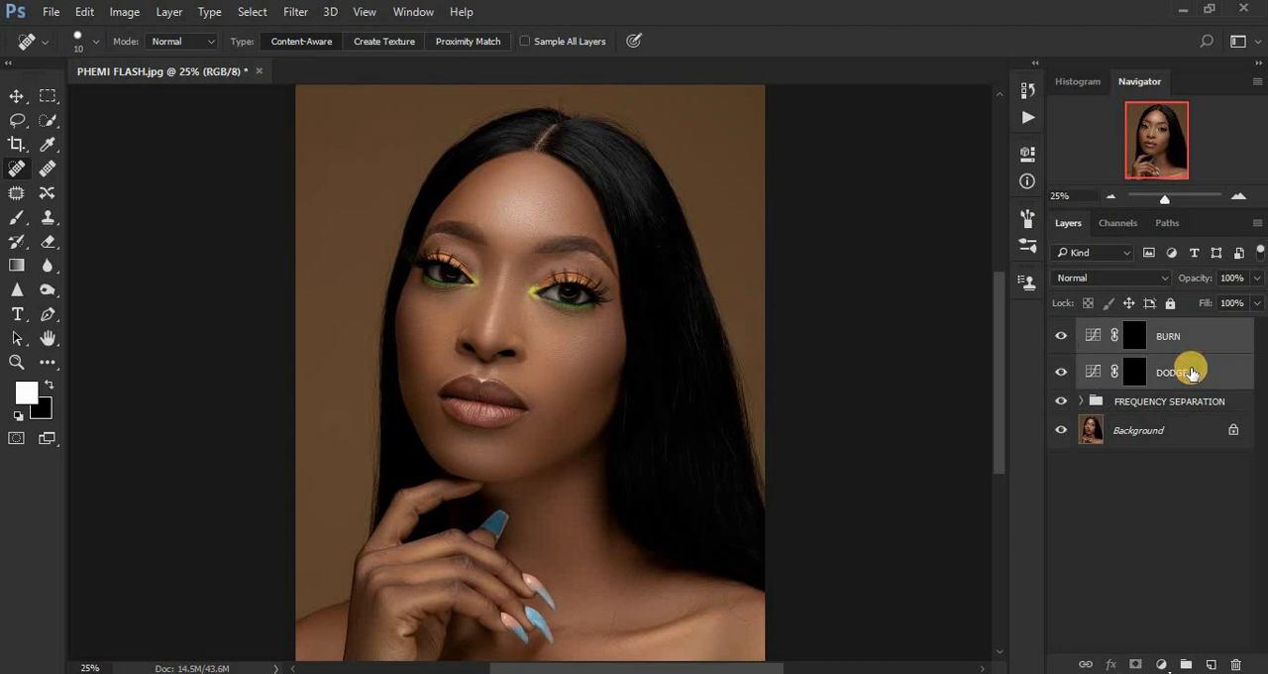
key("ctrl+g")
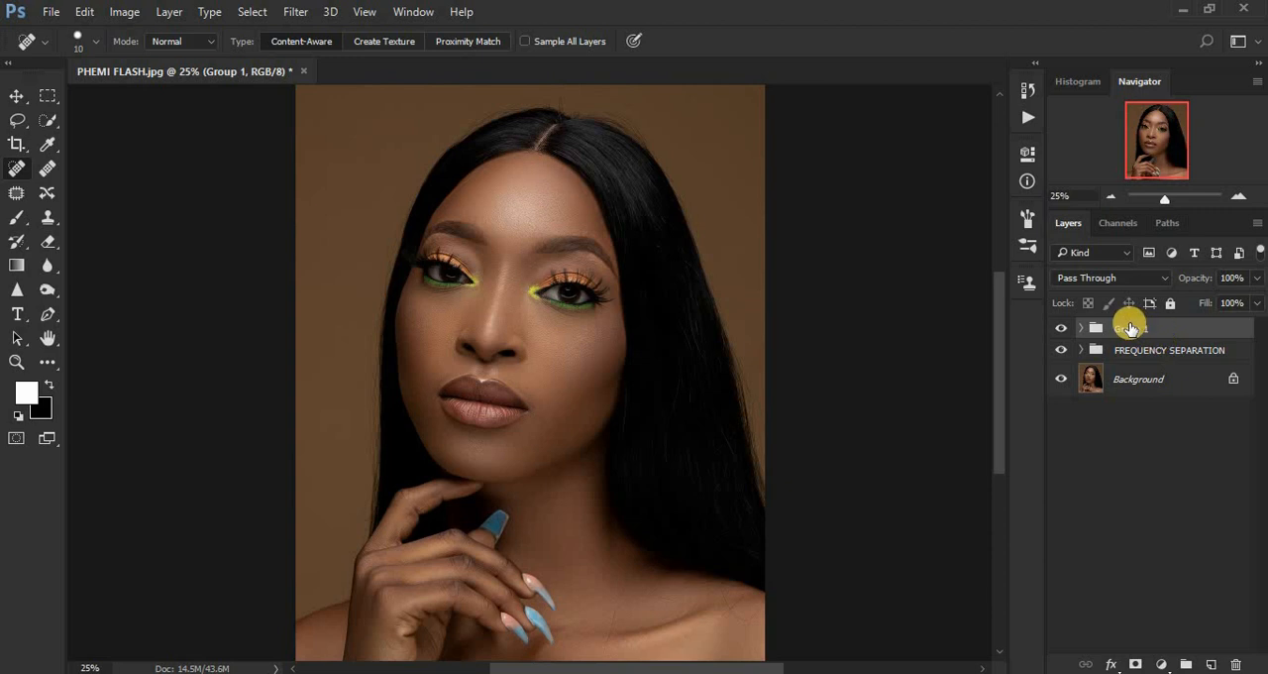
double_click(1131, 328)
type("DNB")
key("Return")
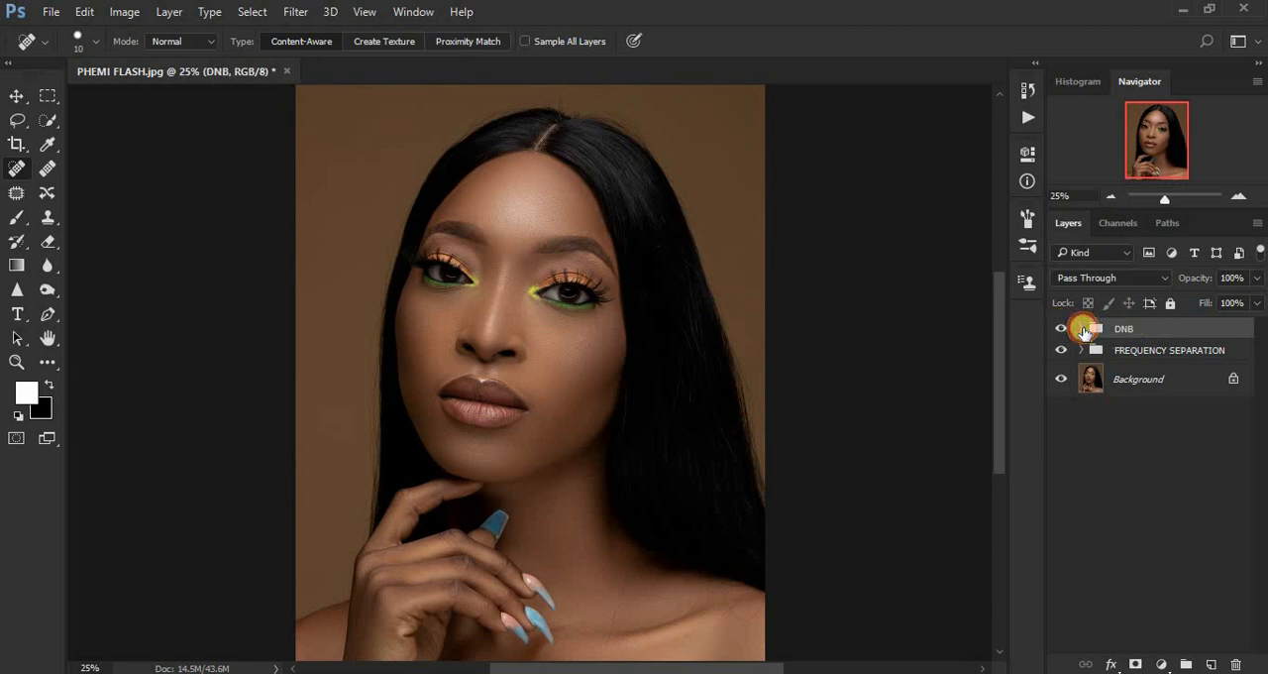
left_click(1083, 331)
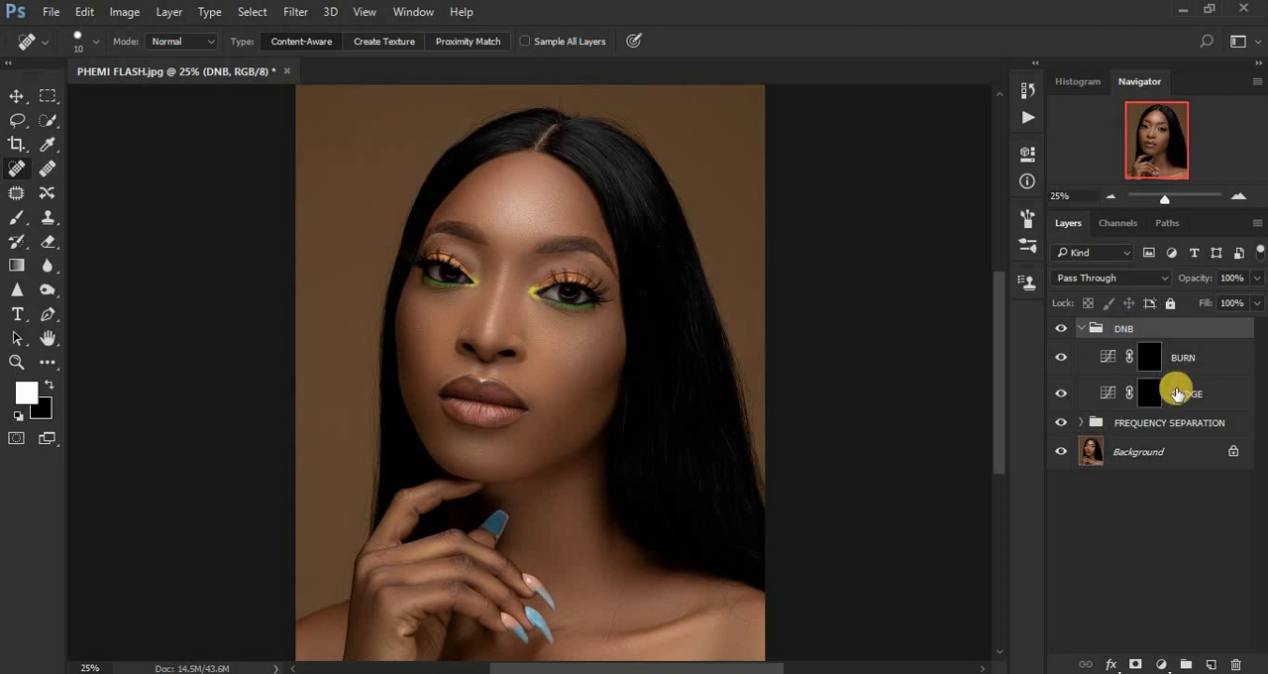
Add a Black & White adjustment layer above BURN with Reds at -75, and hide the FREQUENCY SEPARATION group.
left_click(1149, 359)
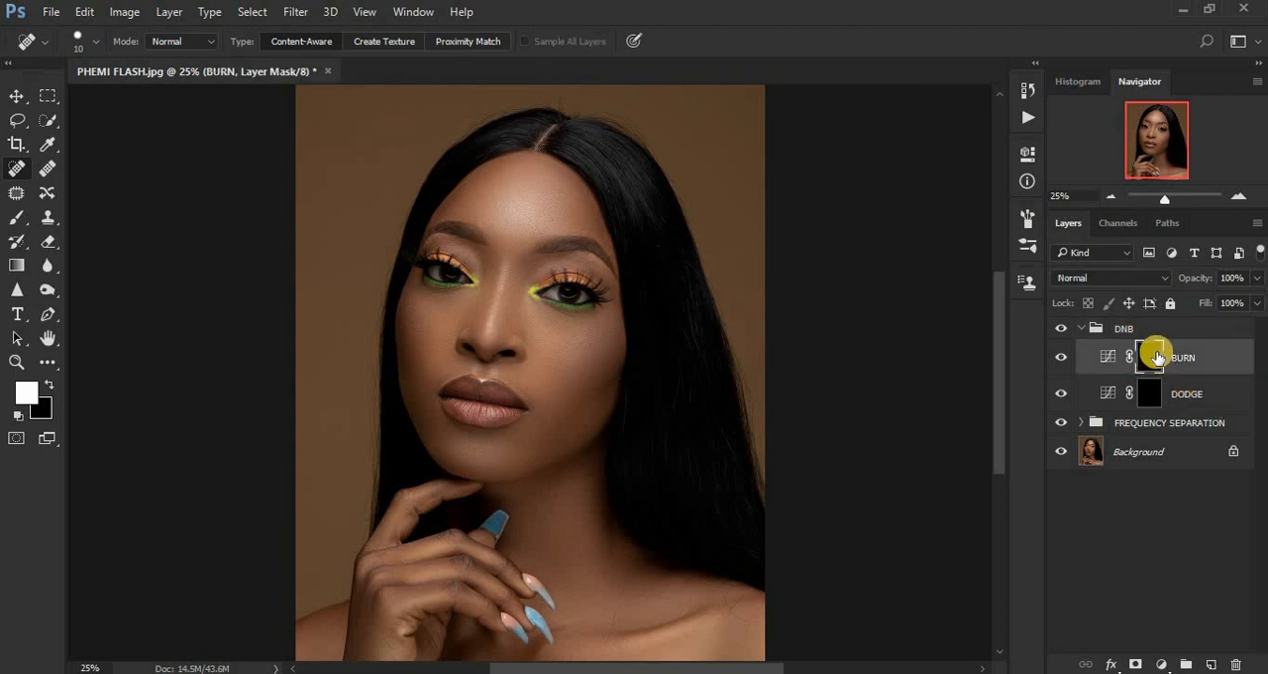
left_click(1161, 665)
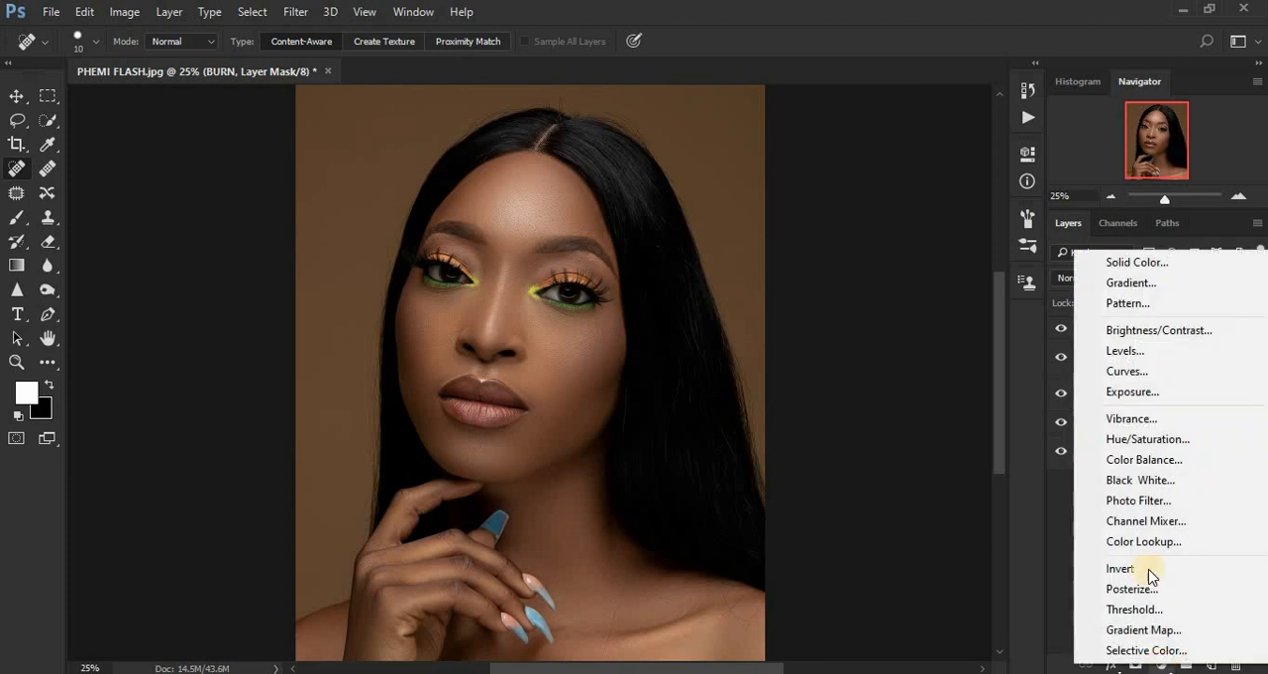
left_click(1139, 483)
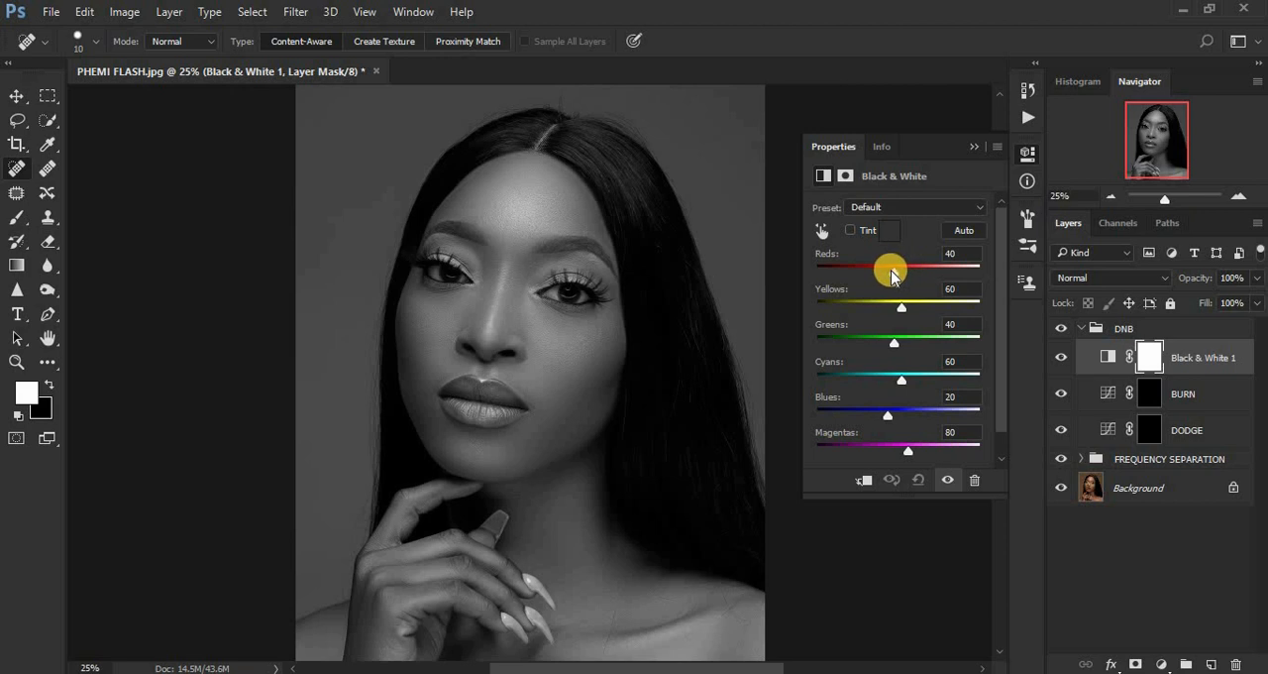
left_click_drag(892, 276, 858, 277)
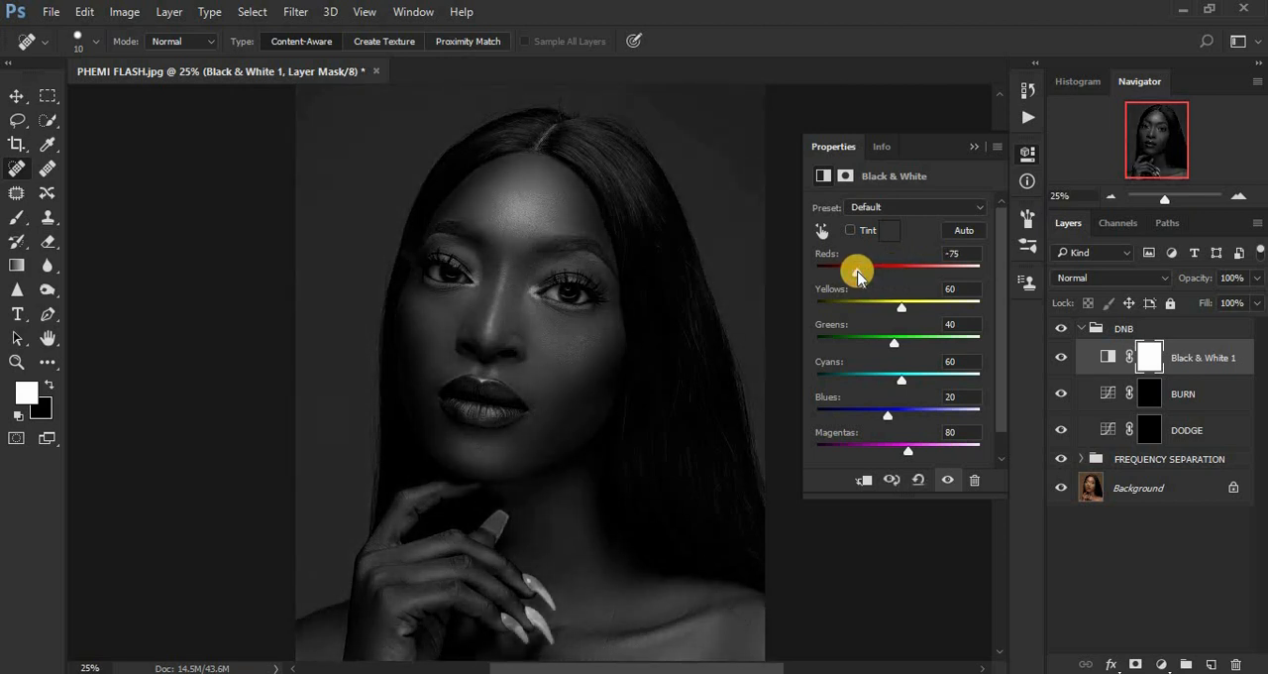
left_click(971, 146)
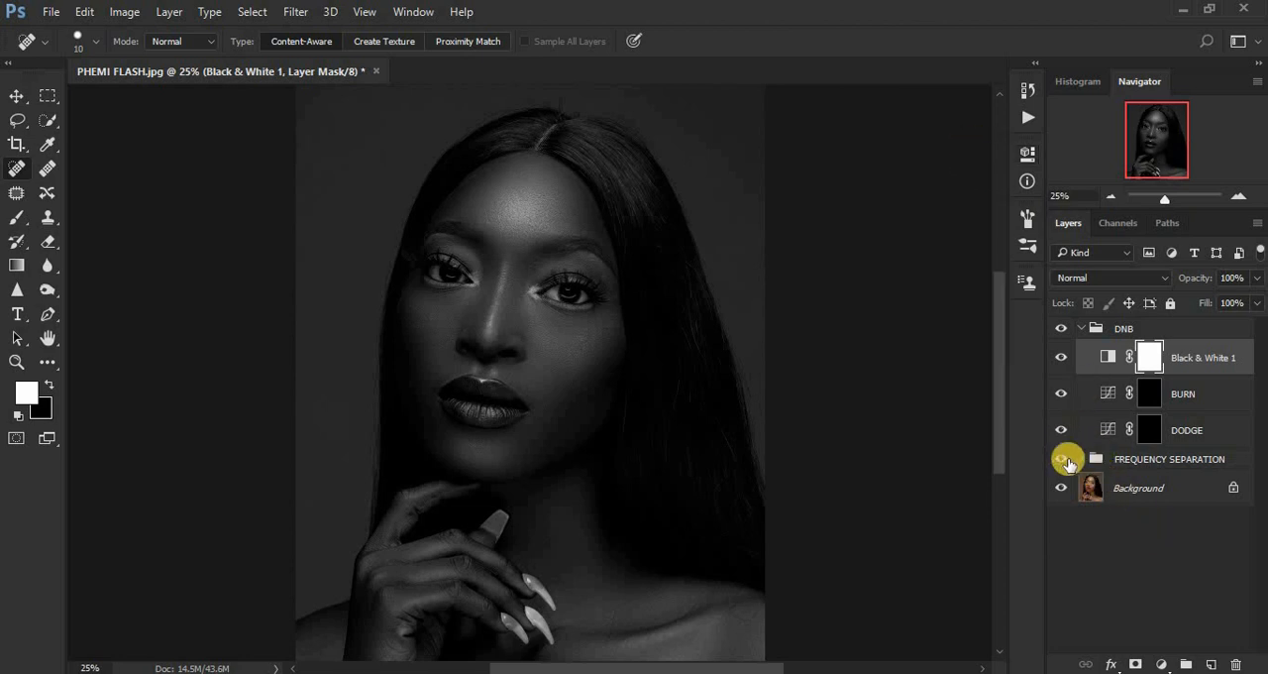
left_click(1064, 460)
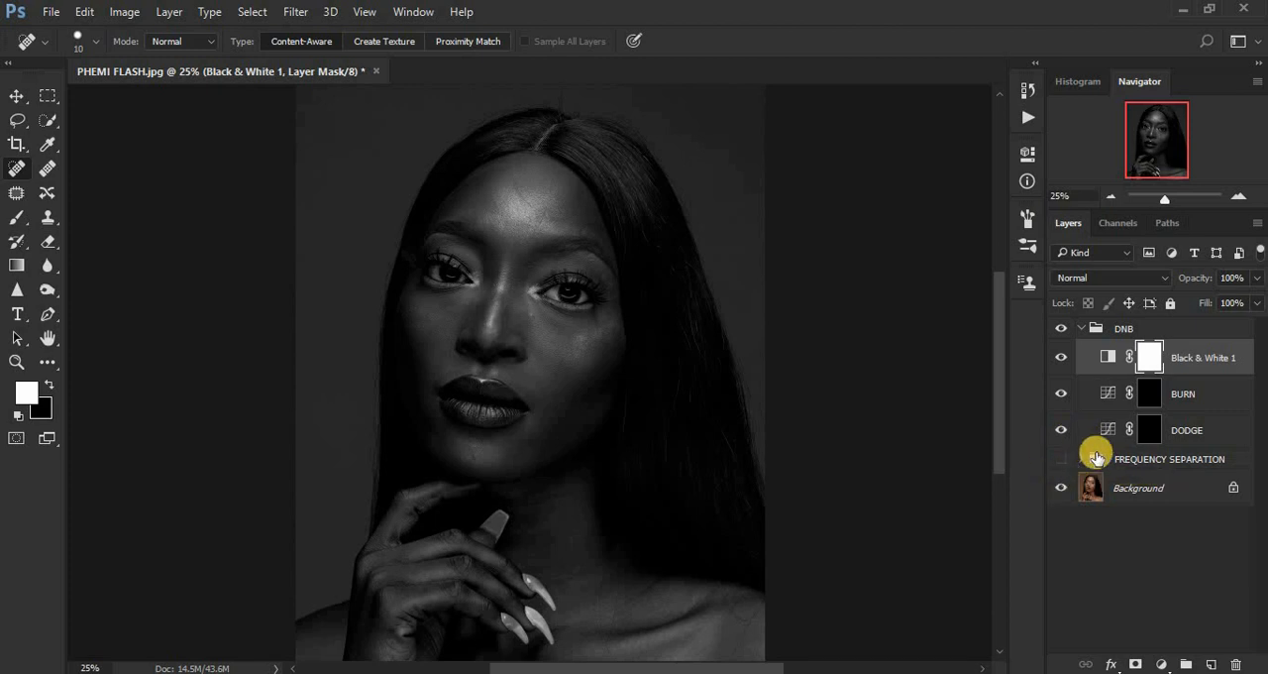
Set up the Brush tool with 9% opacity and white as the foreground colour.
left_click(18, 215)
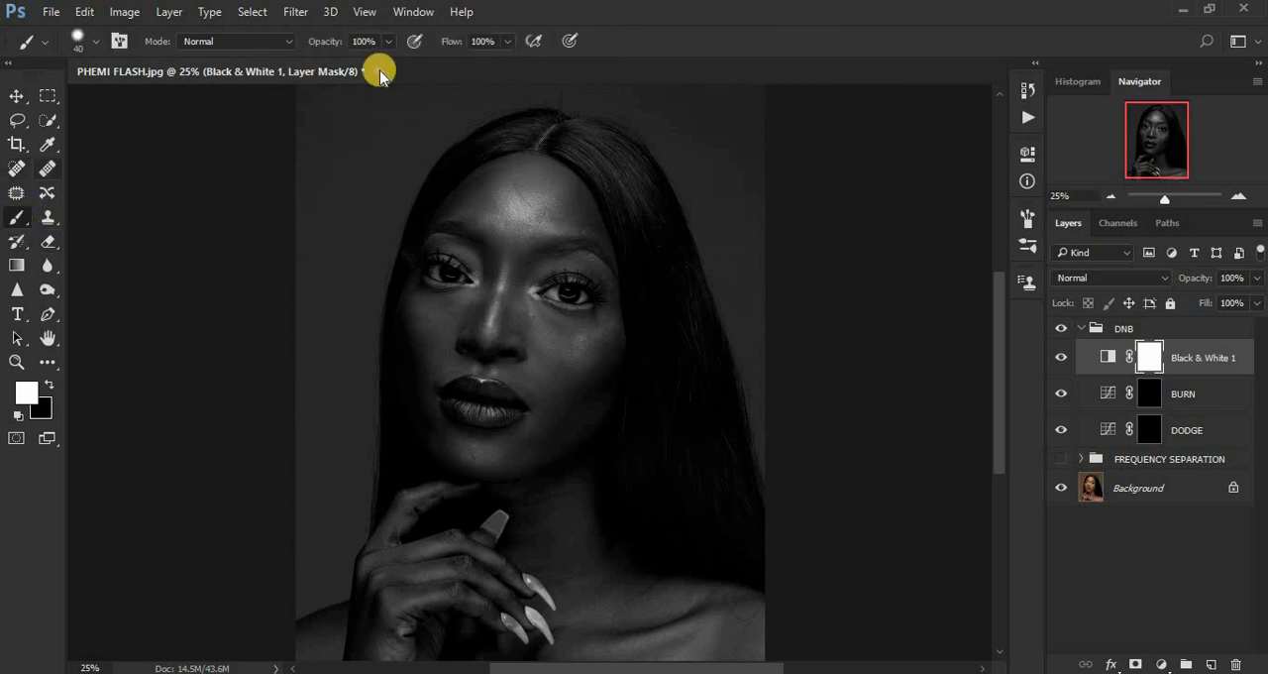
left_click_drag(387, 46, 312, 62)
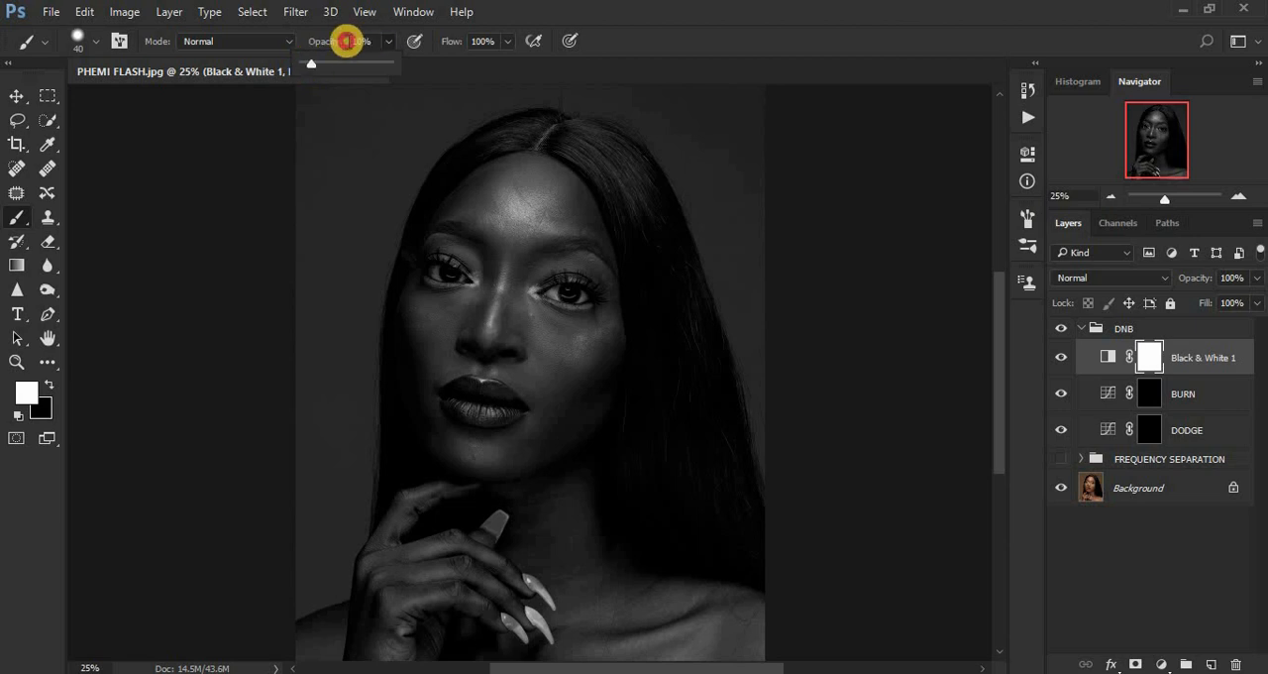
left_click(343, 41)
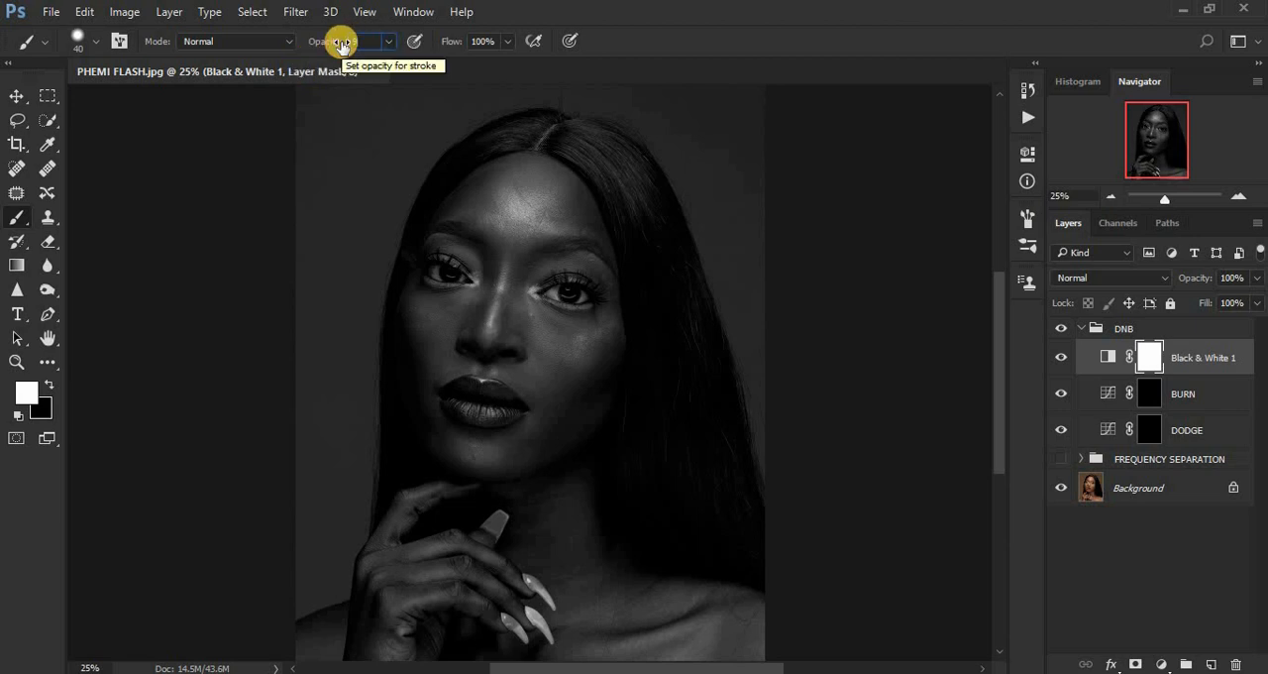
key("Return")
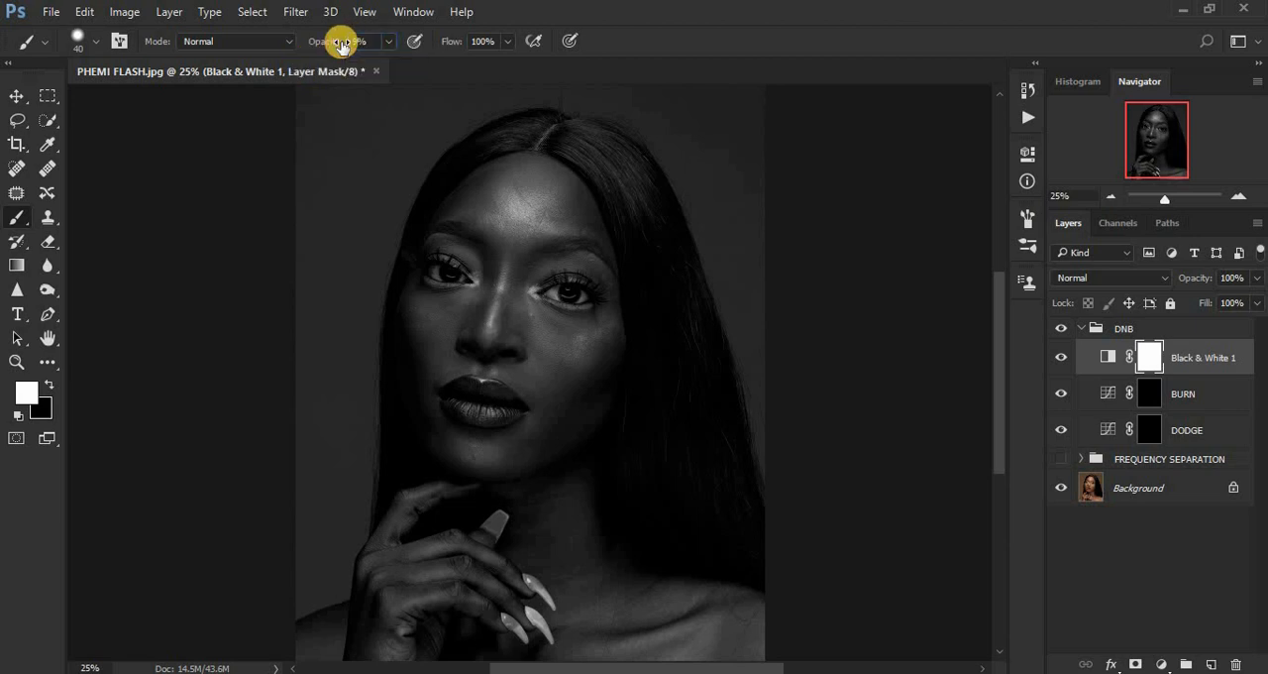
left_click(49, 385)
left_click(48, 385)
left_click(48, 385)
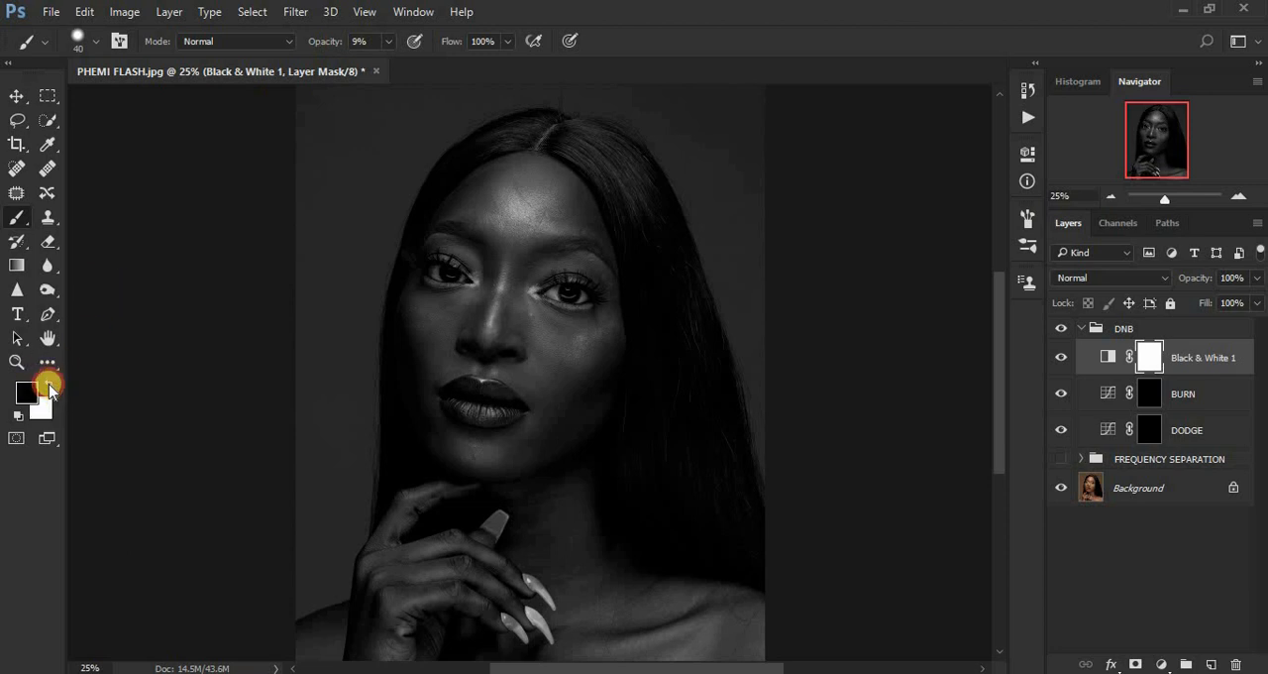
left_click(49, 384)
left_click(49, 384)
left_click(49, 384)
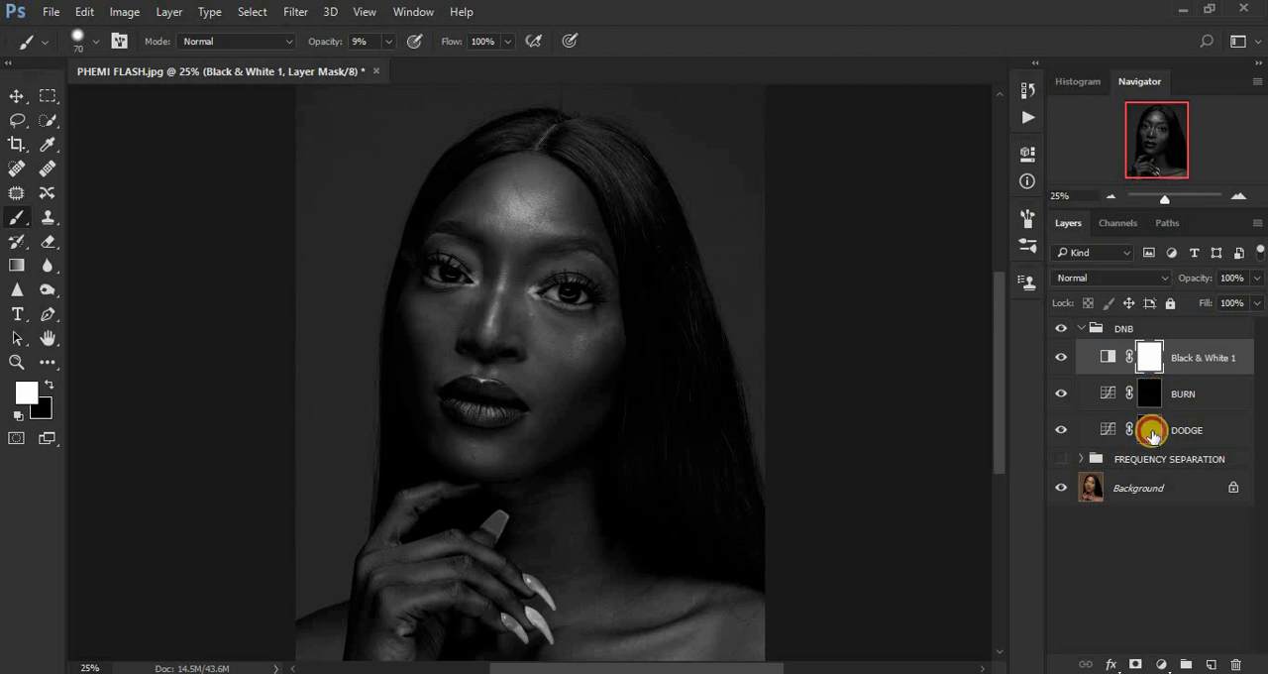
Paint white on the DODGE layer's mask to brighten the nose bridge, hair, chin, cheeks, shoulder and hand with a 90 to 150 px brush.
left_click(1151, 429)
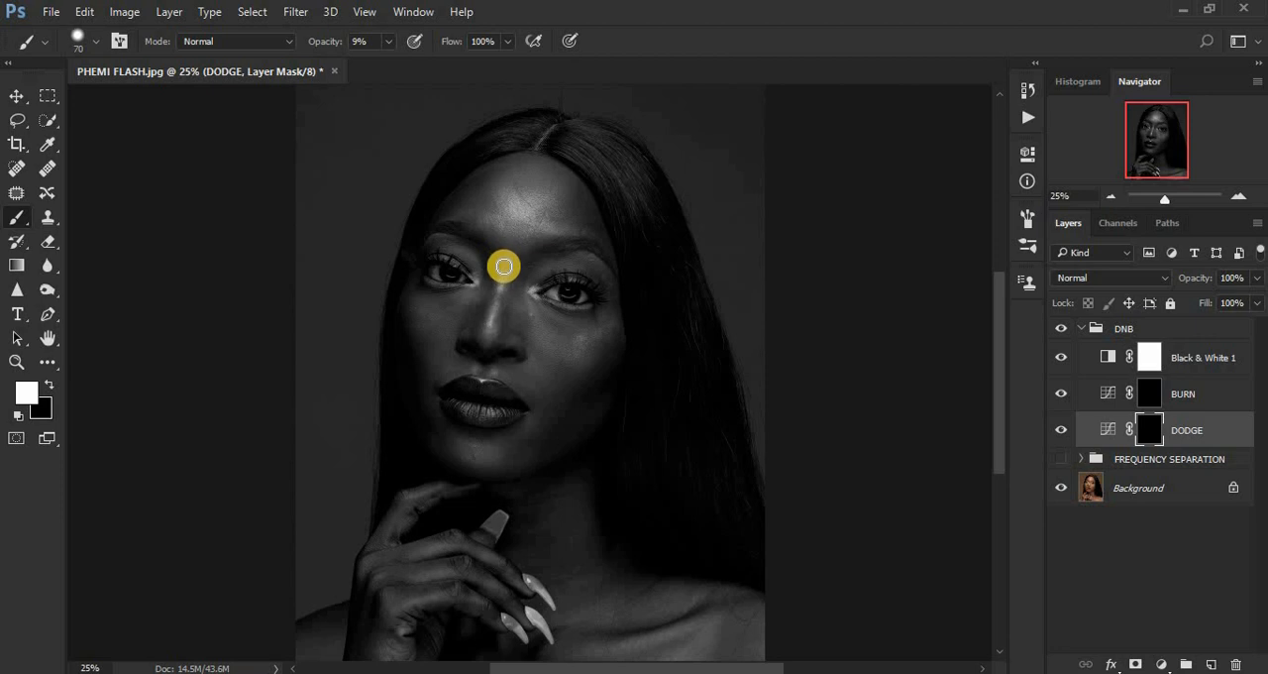
mouse_move(502, 263)
left_mouse_down()
mouse_move(485, 337)
mouse_move(505, 258)
left_mouse_up()
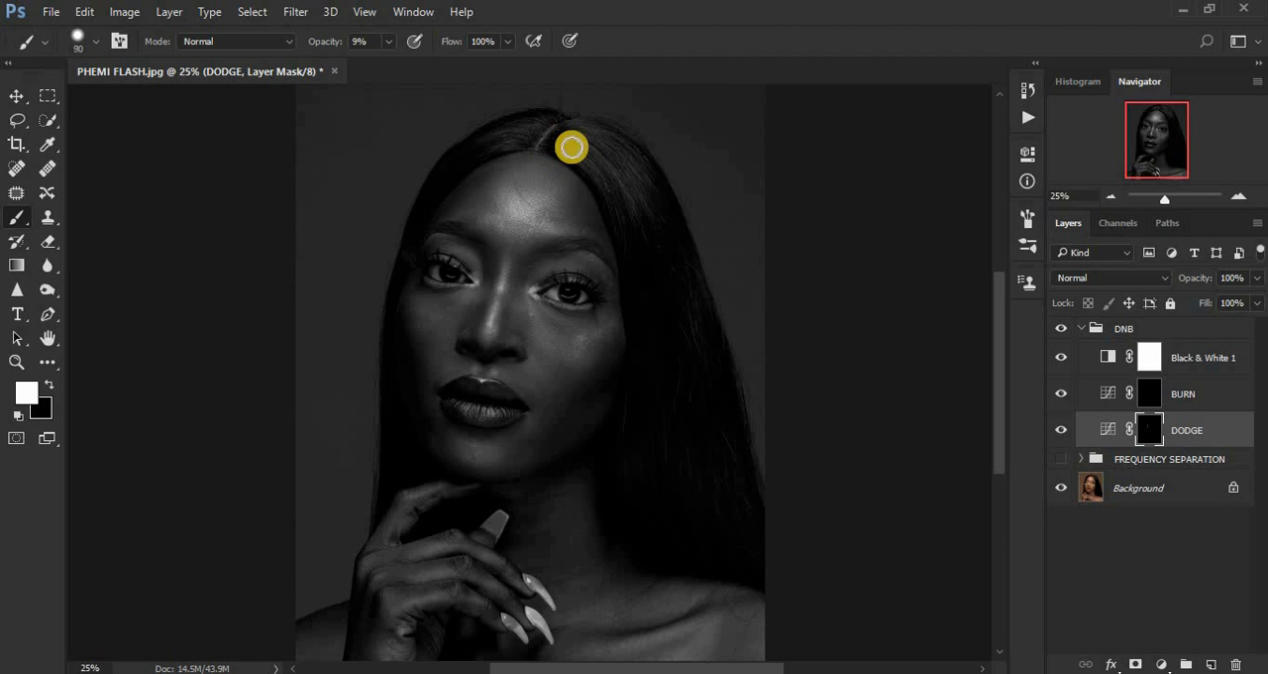
mouse_move(581, 138)
left_mouse_down()
mouse_move(638, 217)
mouse_move(604, 160)
mouse_move(642, 205)
mouse_move(612, 150)
mouse_move(657, 204)
left_mouse_up()
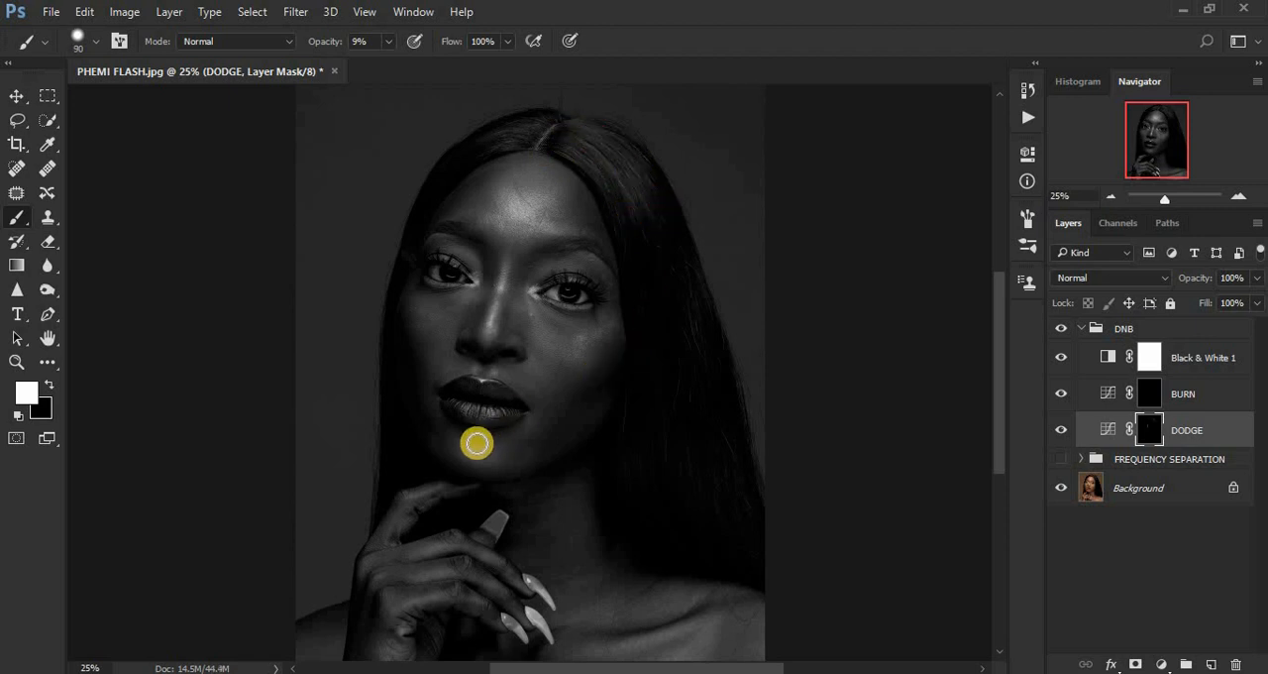
left_click_drag(450, 447, 480, 454)
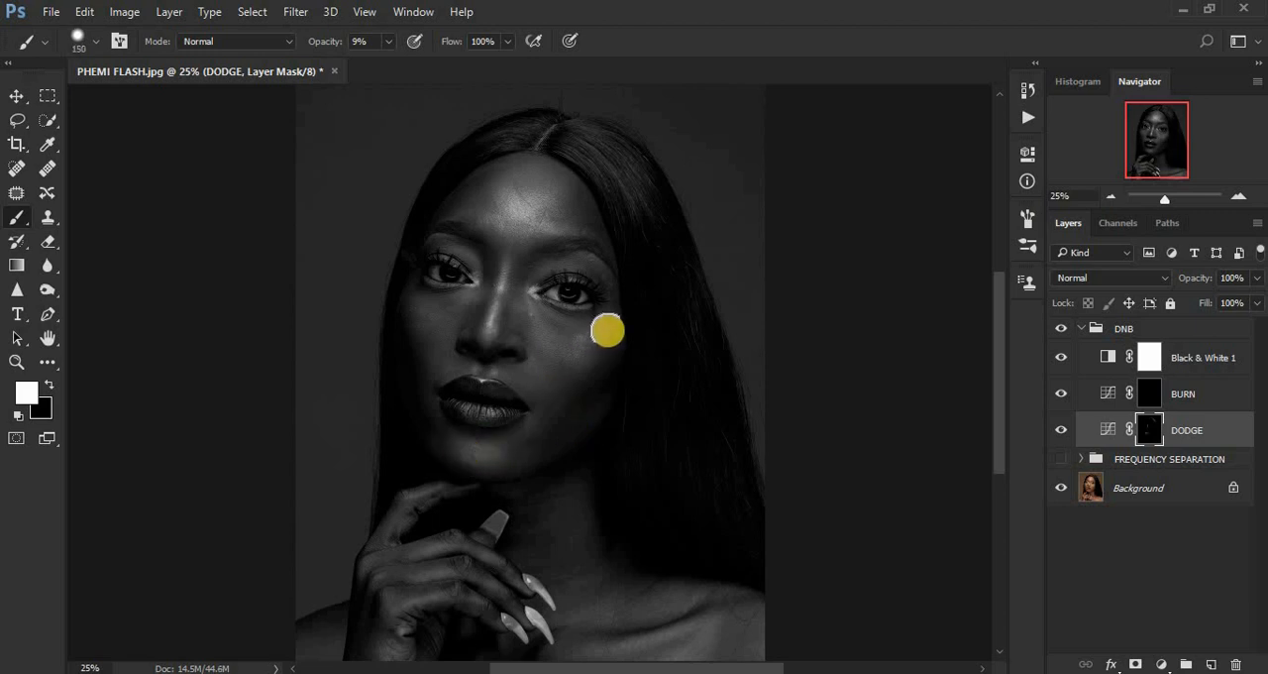
left_click_drag(419, 301, 456, 329)
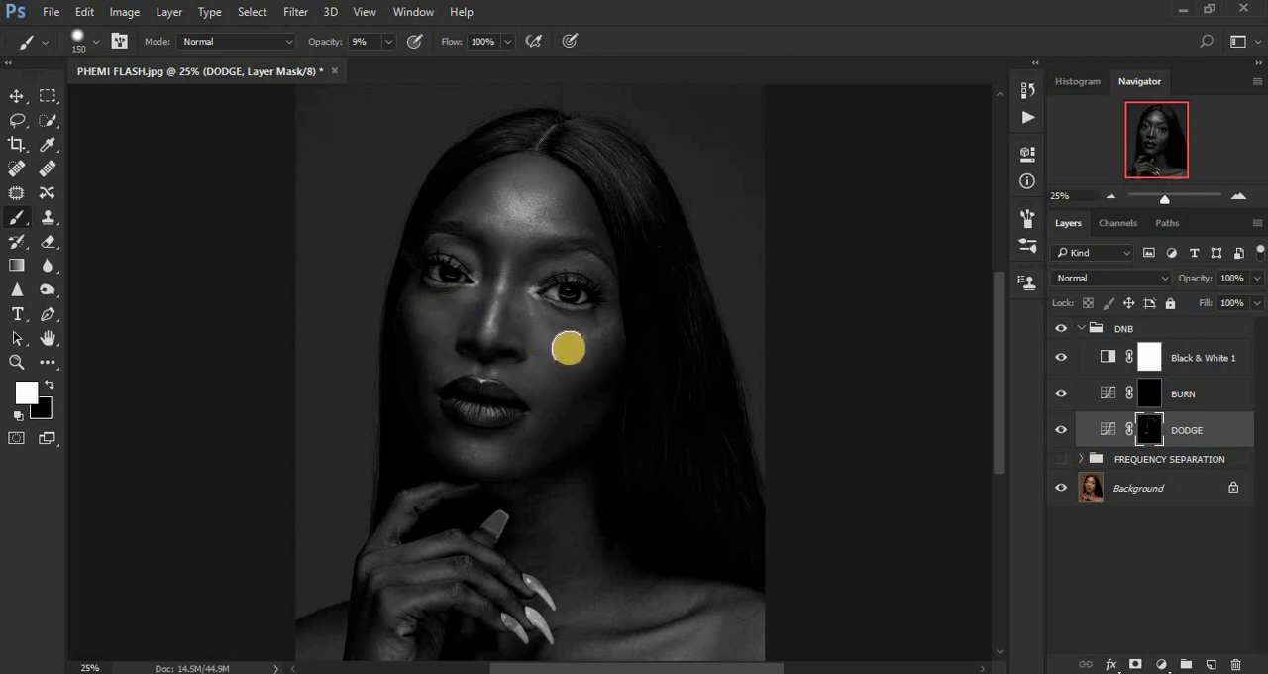
left_click_drag(561, 342, 607, 318)
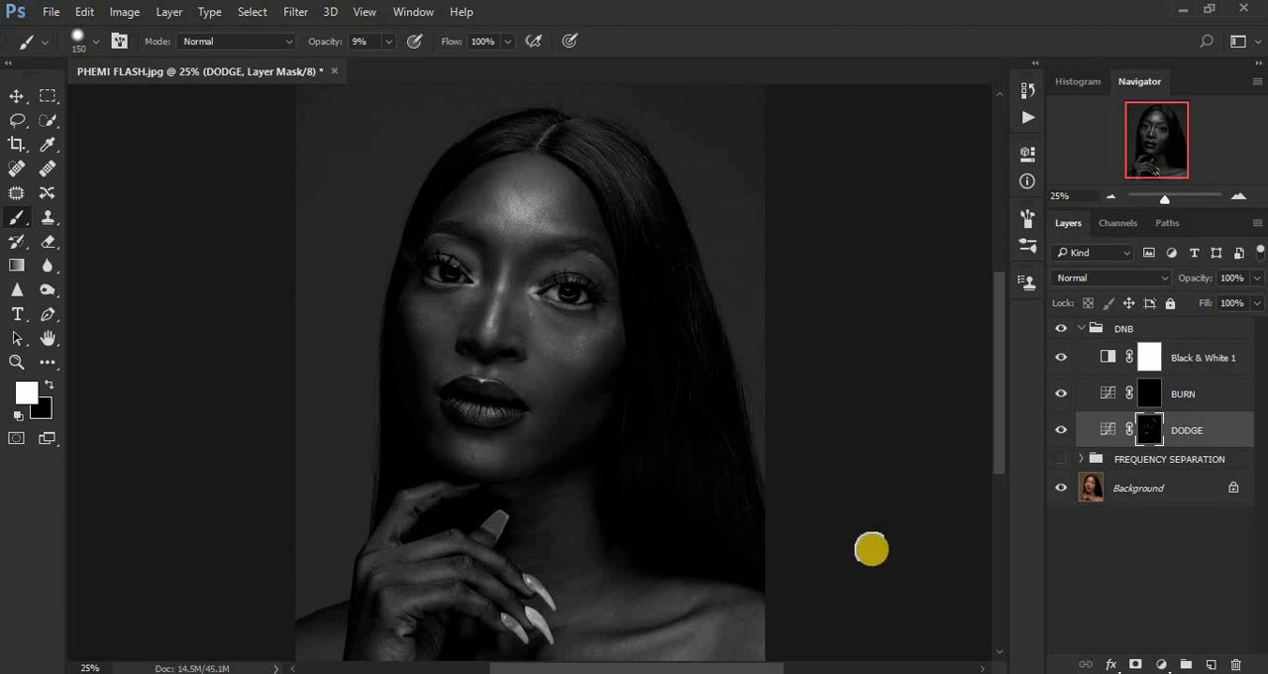
mouse_move(701, 621)
left_mouse_down()
mouse_move(617, 655)
mouse_move(705, 623)
mouse_move(719, 628)
mouse_move(702, 657)
mouse_move(765, 639)
left_mouse_up()
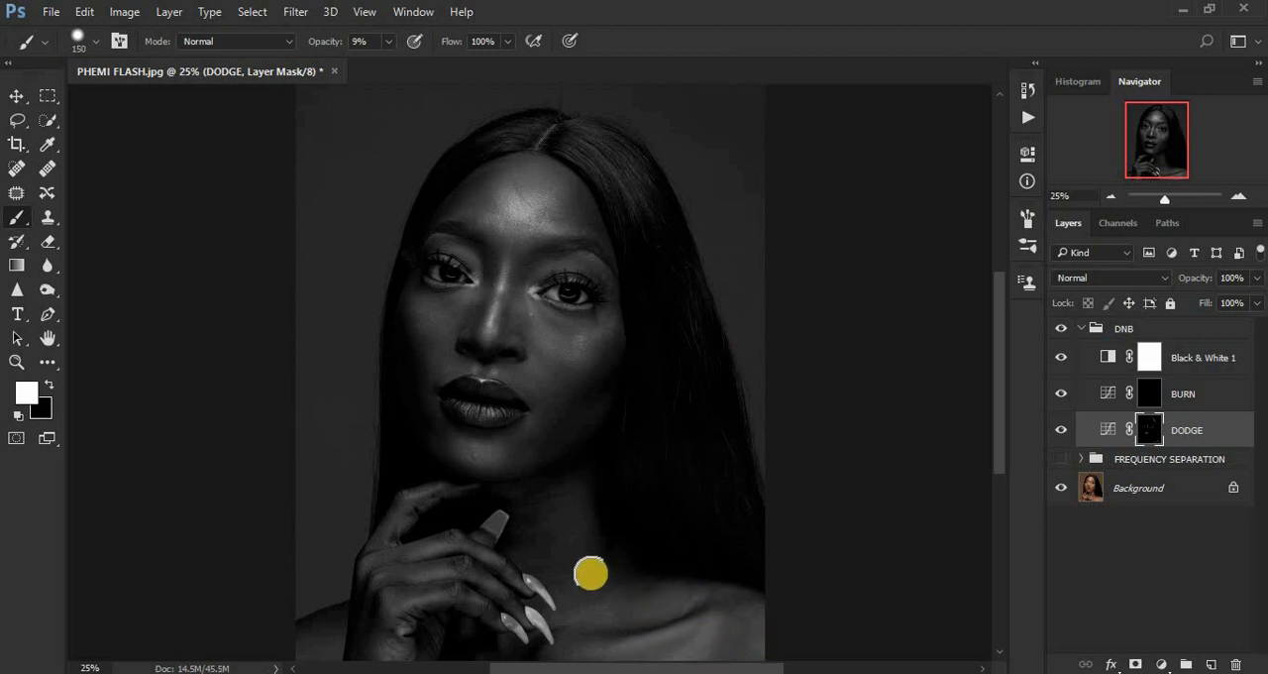
mouse_move(416, 597)
left_mouse_down()
mouse_move(388, 657)
mouse_move(394, 632)
mouse_move(464, 585)
left_mouse_up()
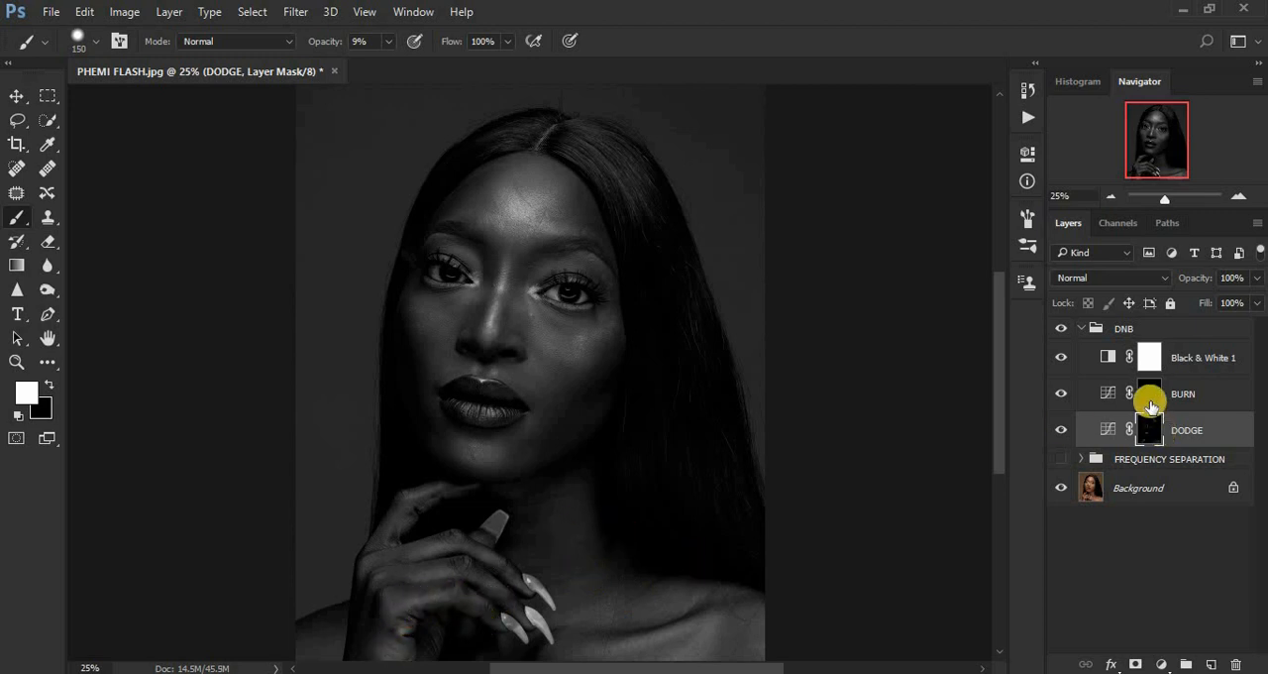
Paint white on the BURN layer's mask along both sides of the nose and the outer cheeks with a 90 to 125 px brush.
left_click(1149, 398)
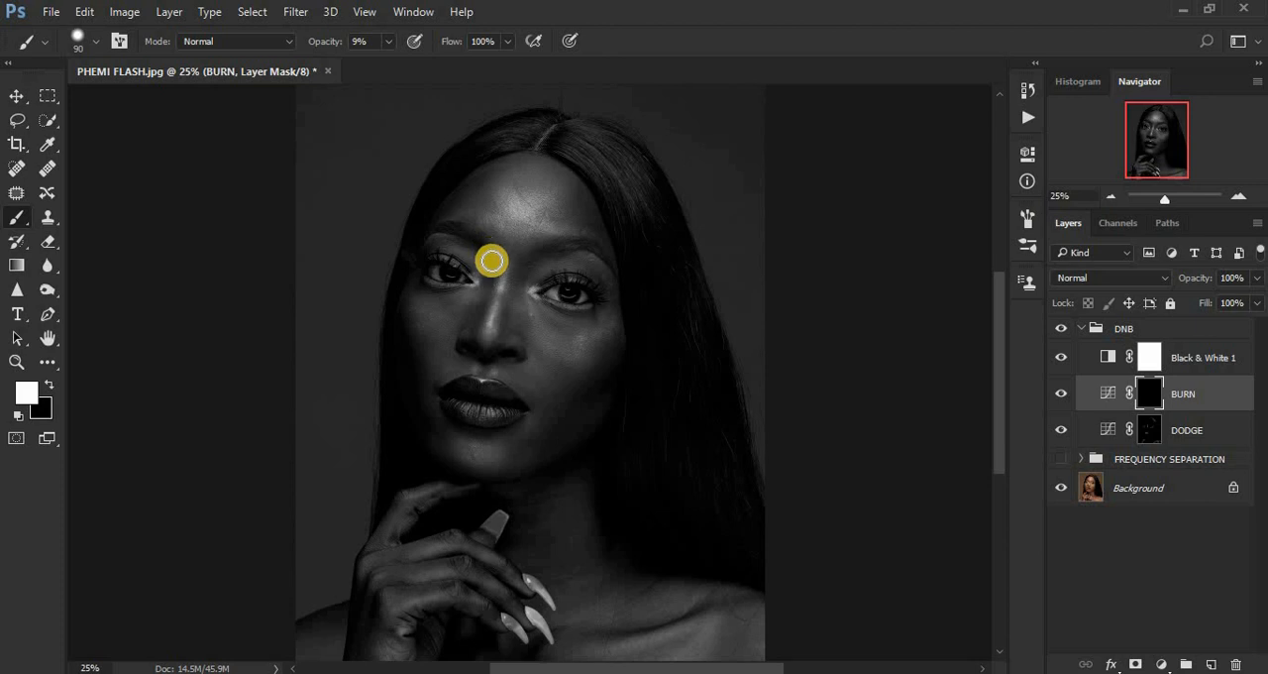
left_click_drag(481, 251, 477, 332)
left_click_drag(540, 264, 504, 340)
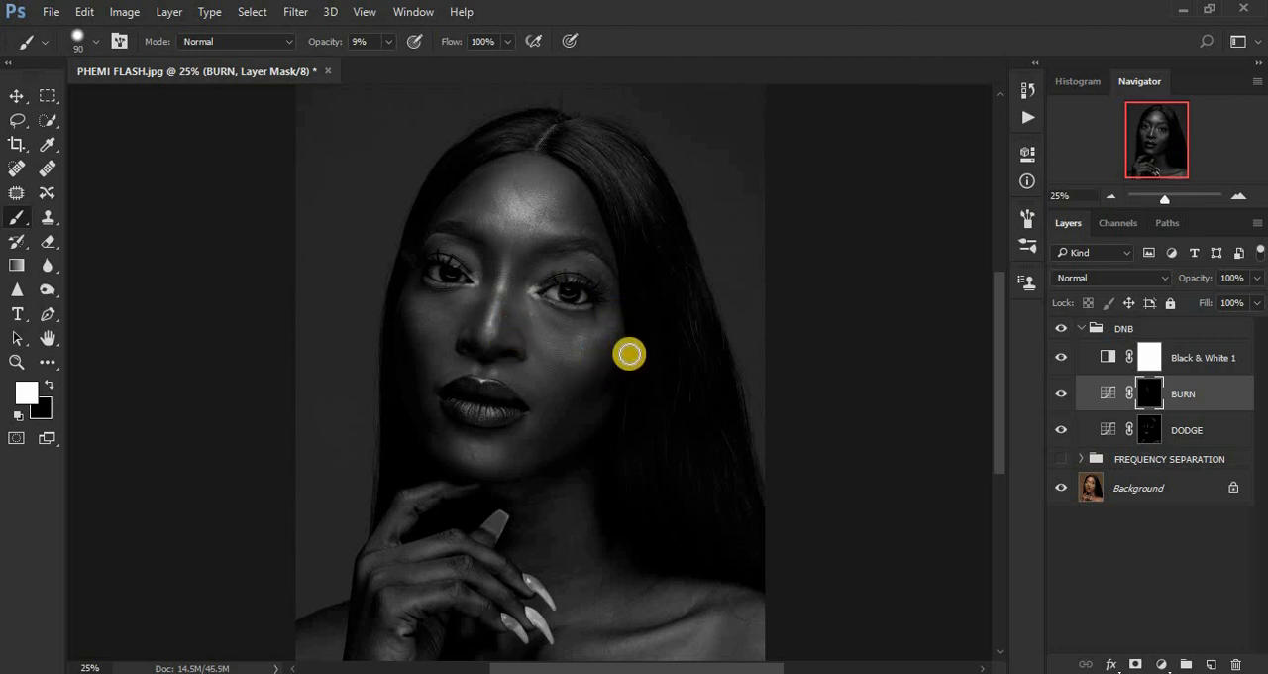
mouse_move(623, 347)
left_mouse_down()
mouse_move(582, 406)
mouse_move(618, 382)
left_mouse_up()
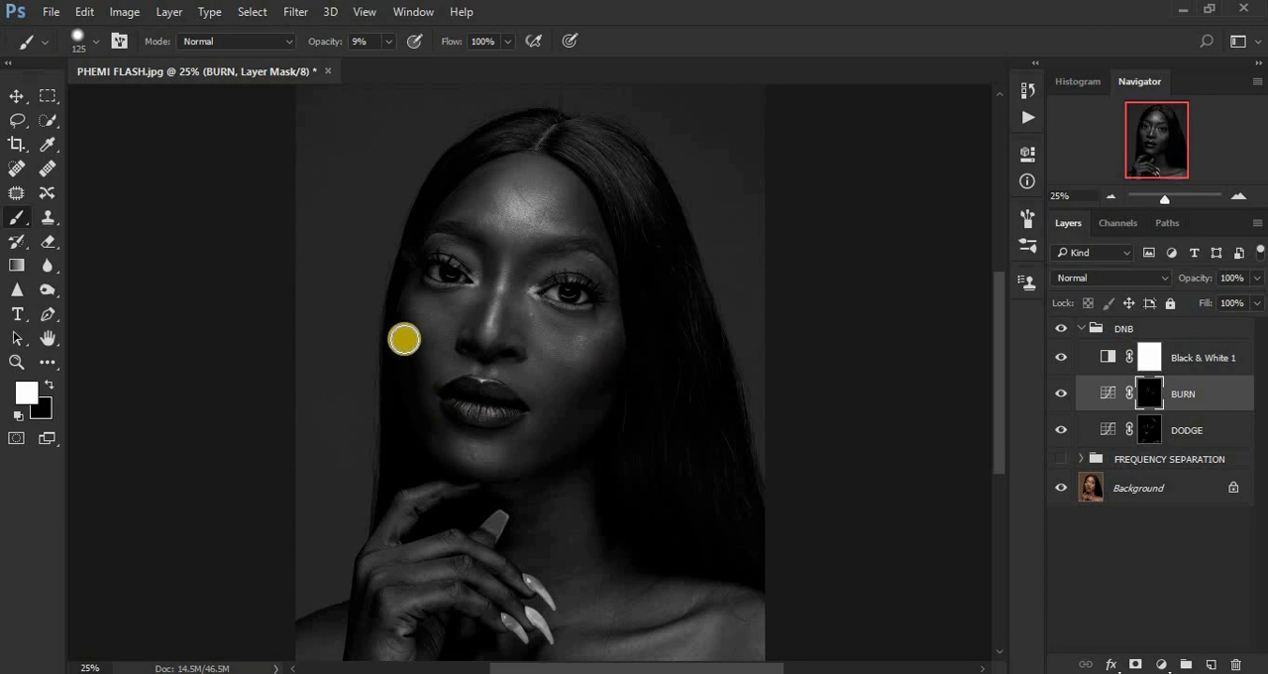
left_click_drag(401, 316, 420, 386)
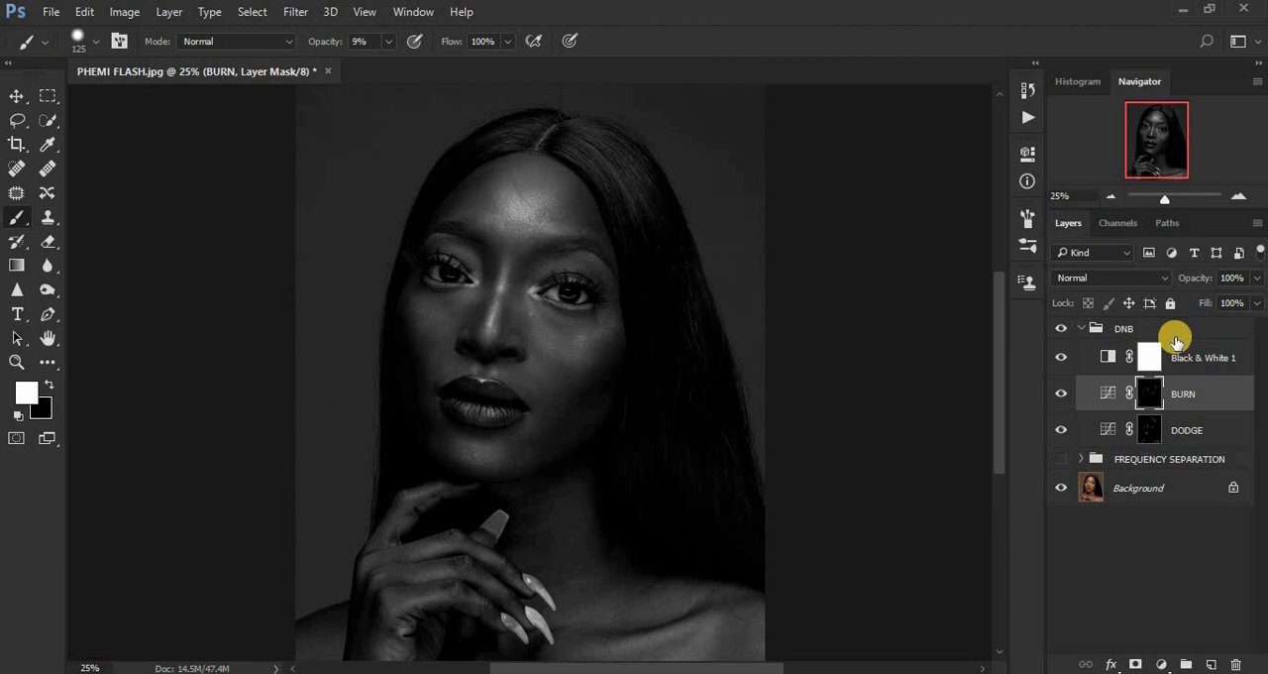
Make the FREQUENCY SEPARATION group visible again and delete the Black & White helper layer.
left_click(1061, 459)
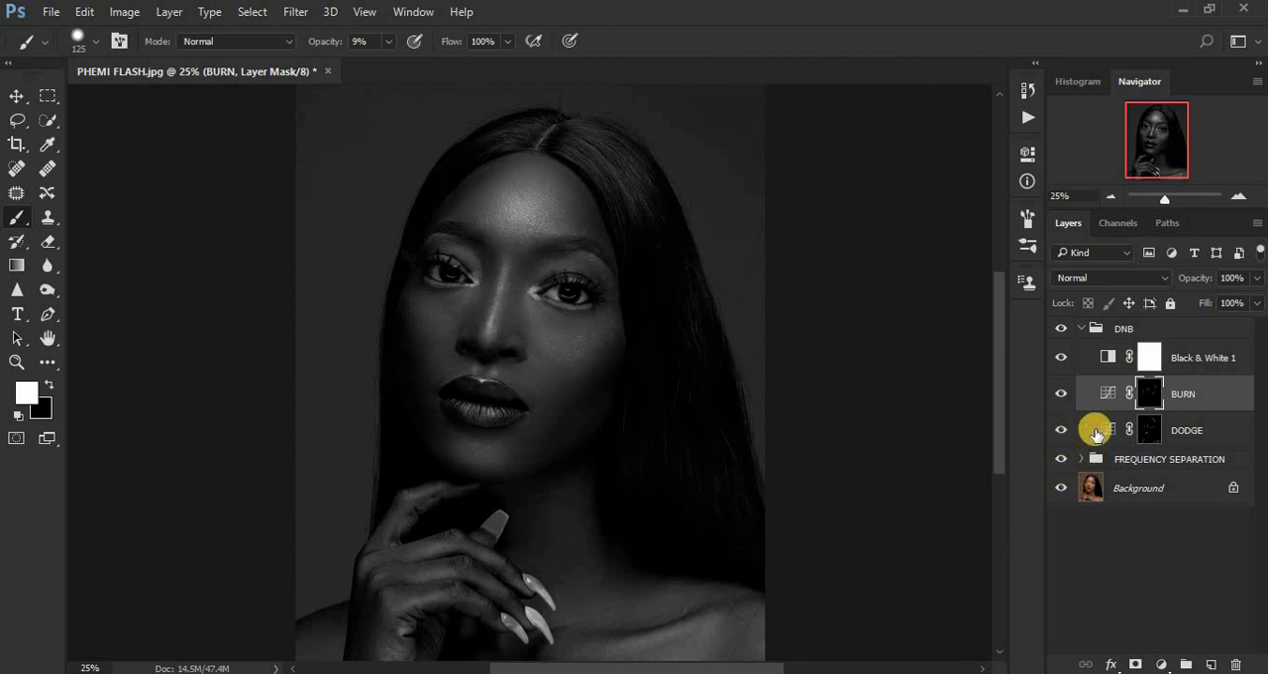
mouse_move(1192, 358)
left_mouse_down()
mouse_move(1255, 558)
mouse_move(1238, 665)
left_mouse_up()
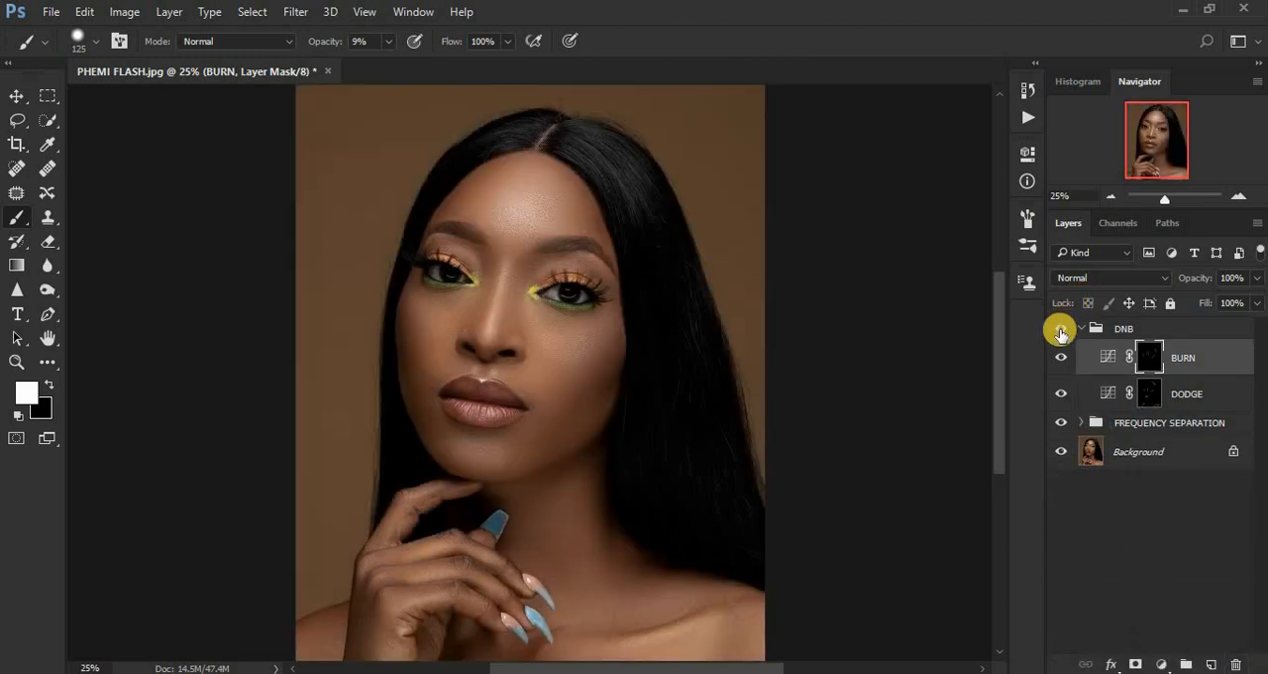
Compare the portrait with and without the DNB group's dodging and burning, and collapse the group.
left_click(1060, 332)
left_click(1060, 333)
left_click(1060, 333)
left_click(1060, 333)
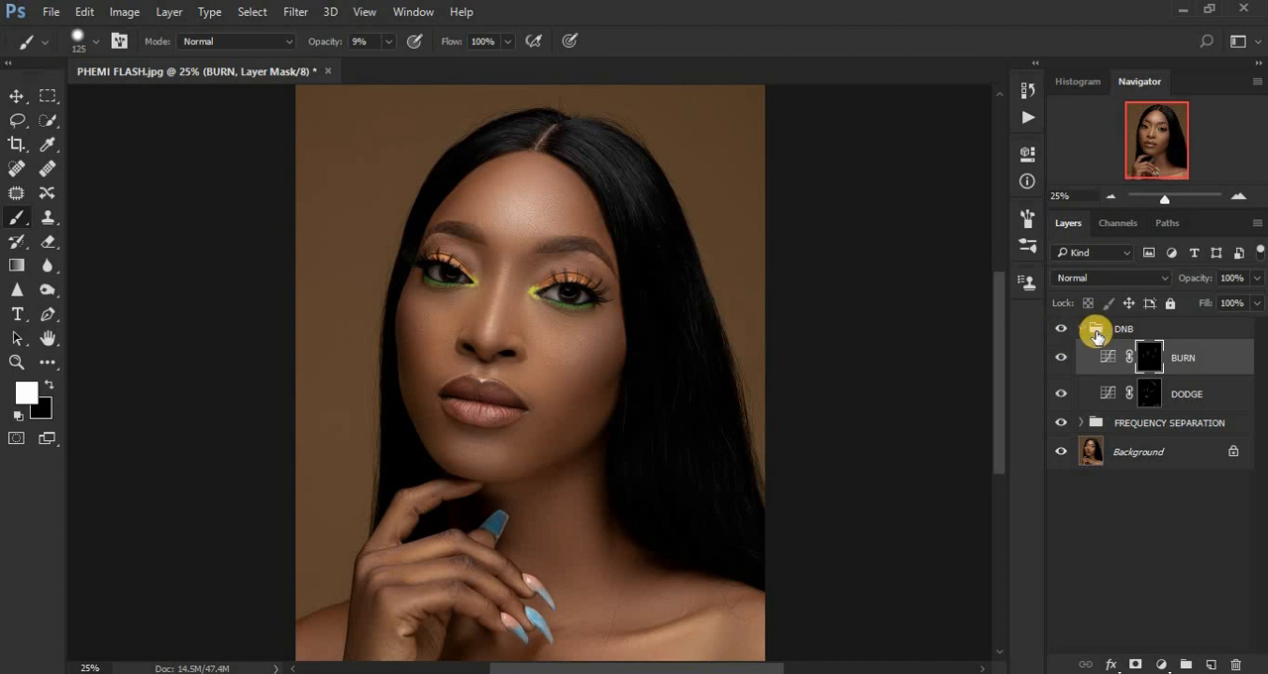
left_click(1082, 330)
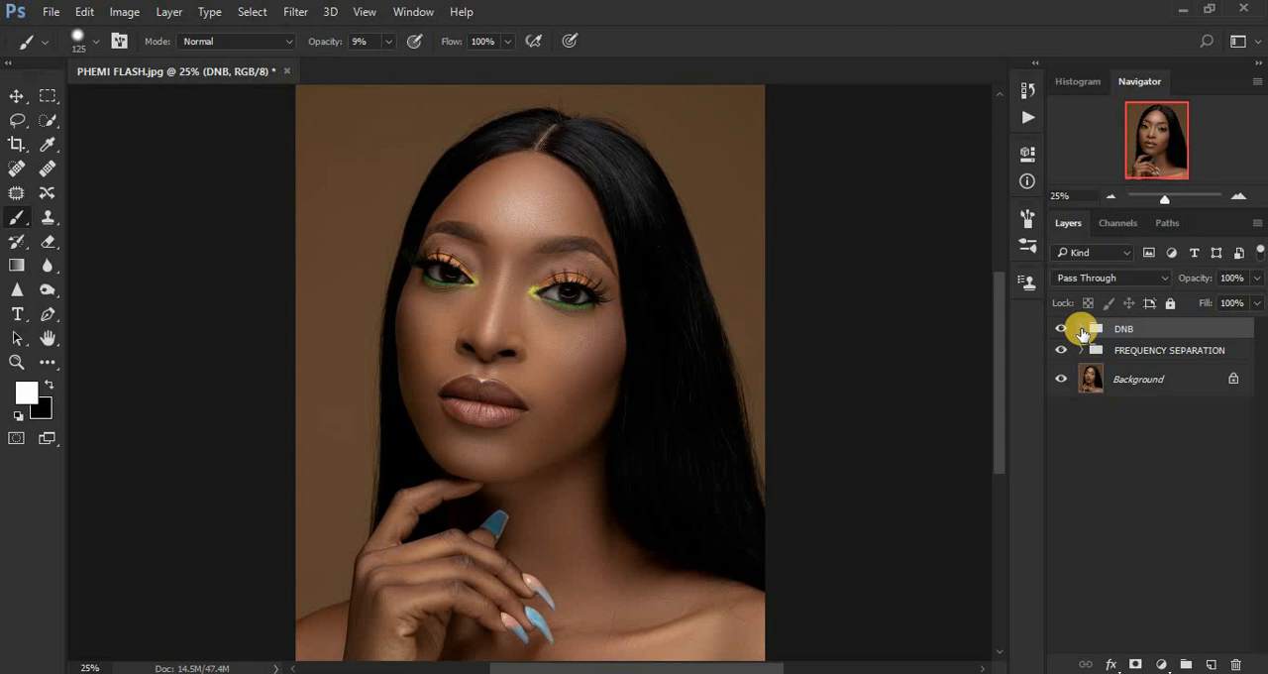
Add a Selective Color adjustment above the DNB group with Reds set to Cyan -12, Yellow +11 and Black +7.
left_click(1161, 663)
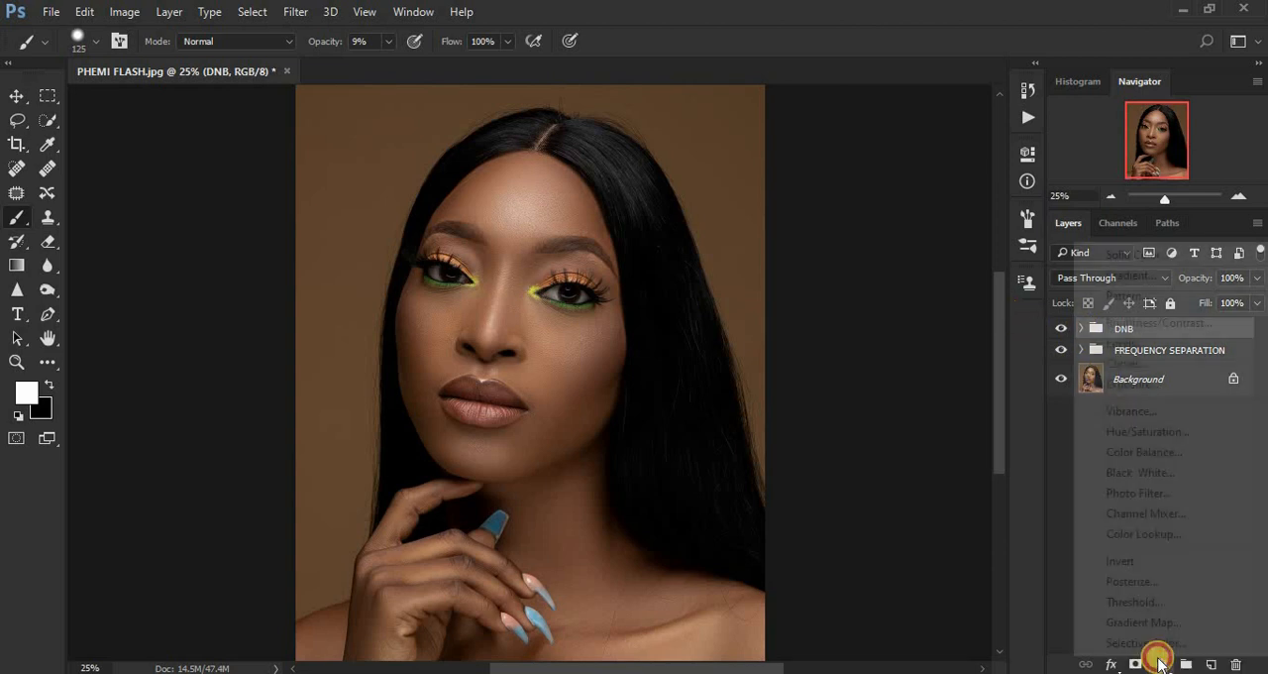
left_click(1148, 643)
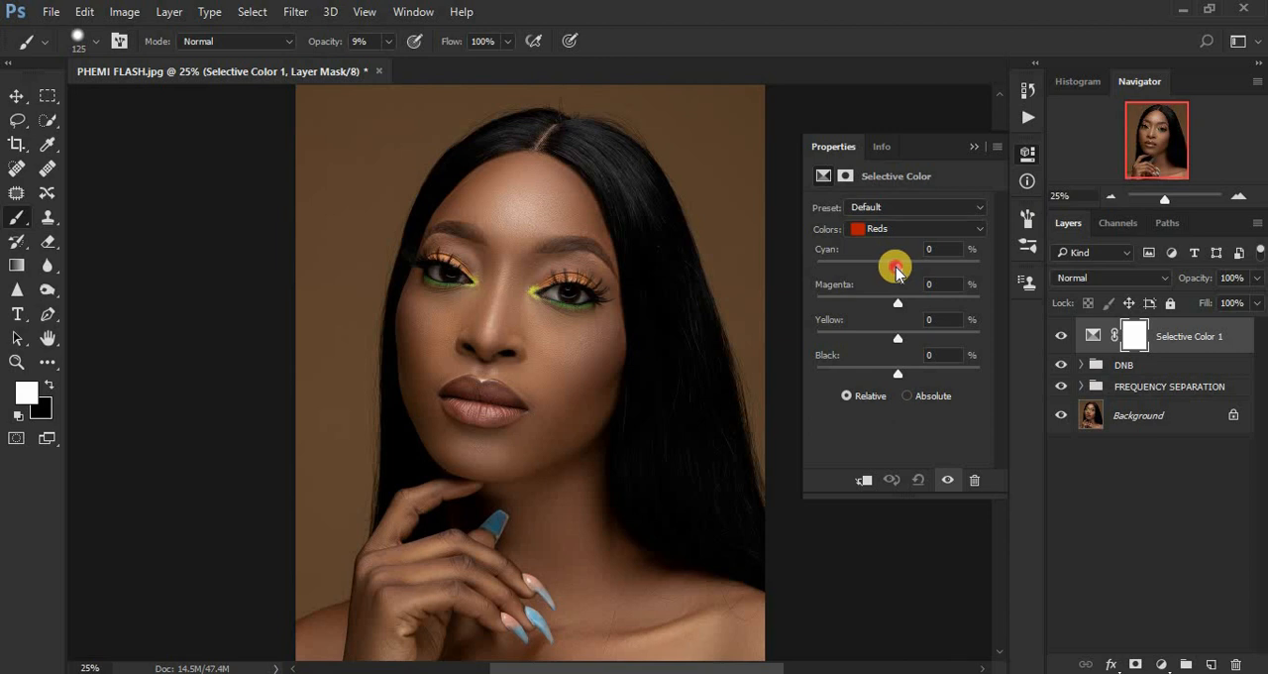
left_click_drag(875, 269, 1076, 275)
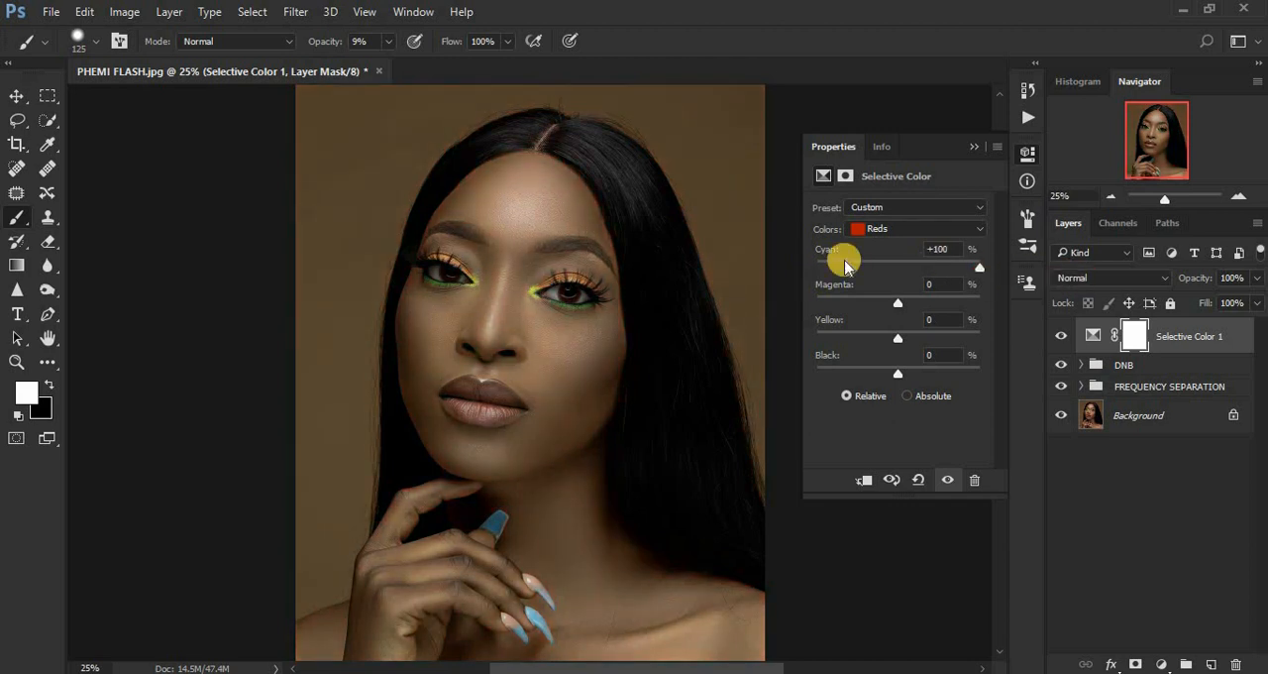
left_click_drag(883, 262, 884, 262)
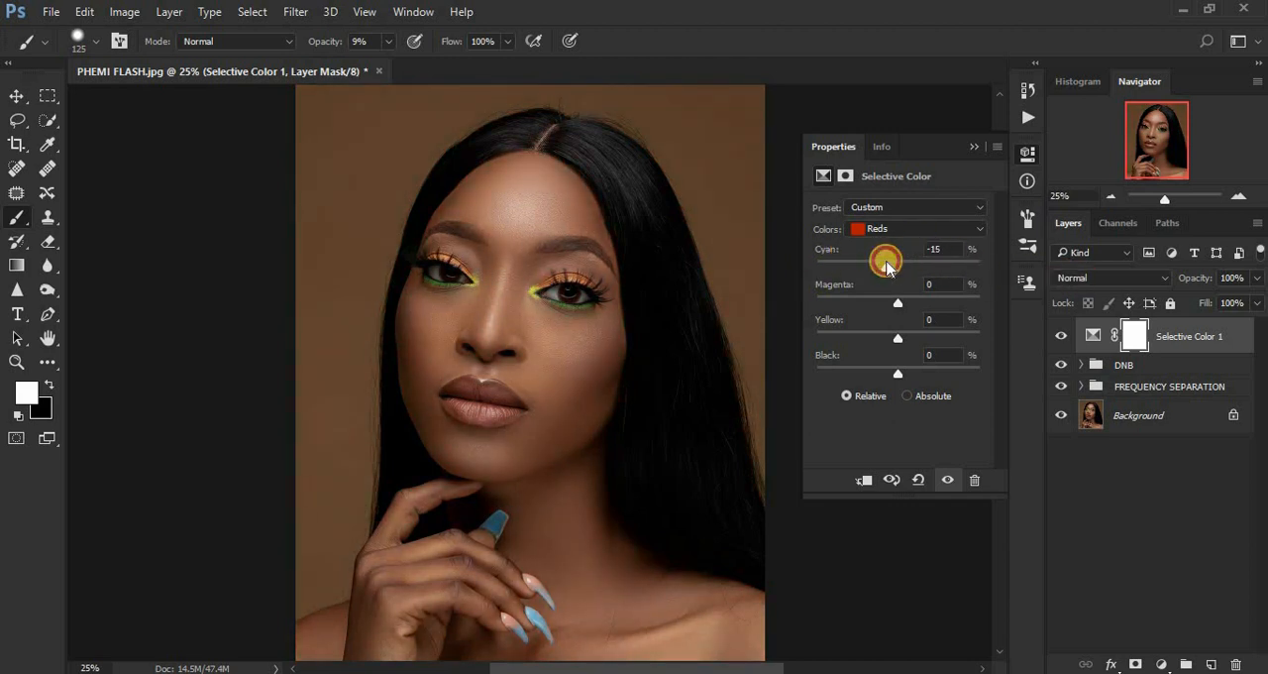
left_click_drag(887, 267, 889, 269)
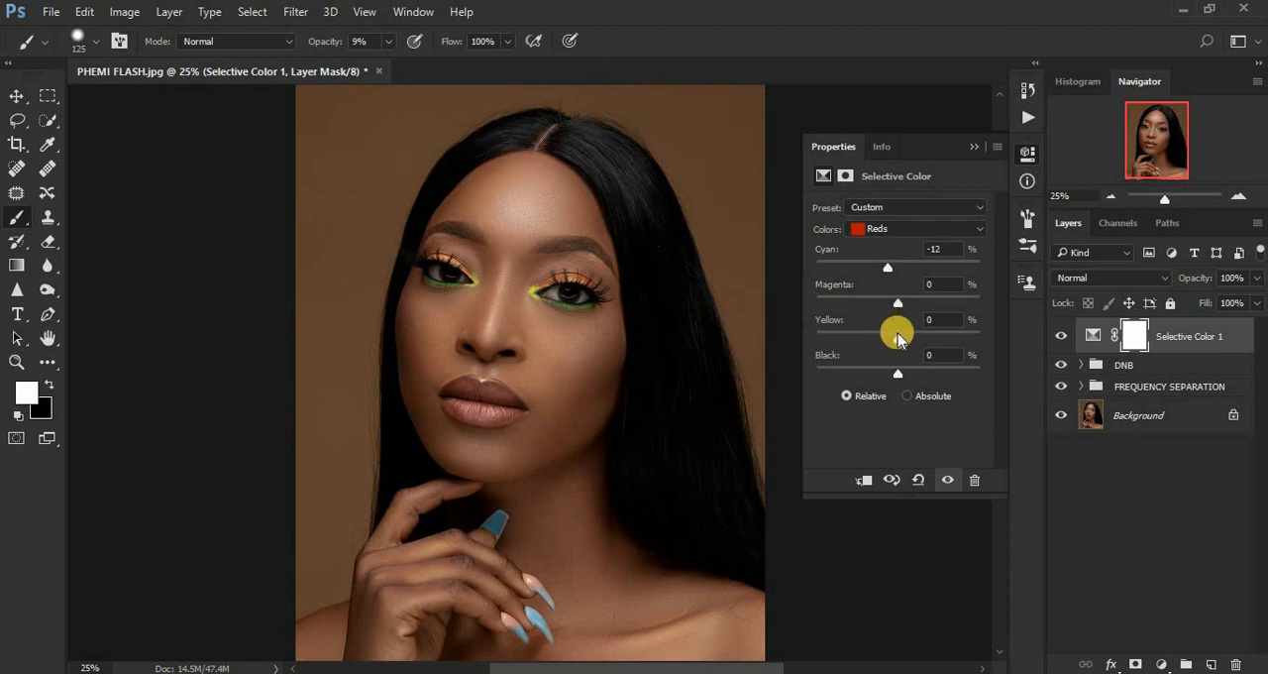
left_click_drag(899, 342, 908, 342)
left_click_drag(902, 378, 903, 379)
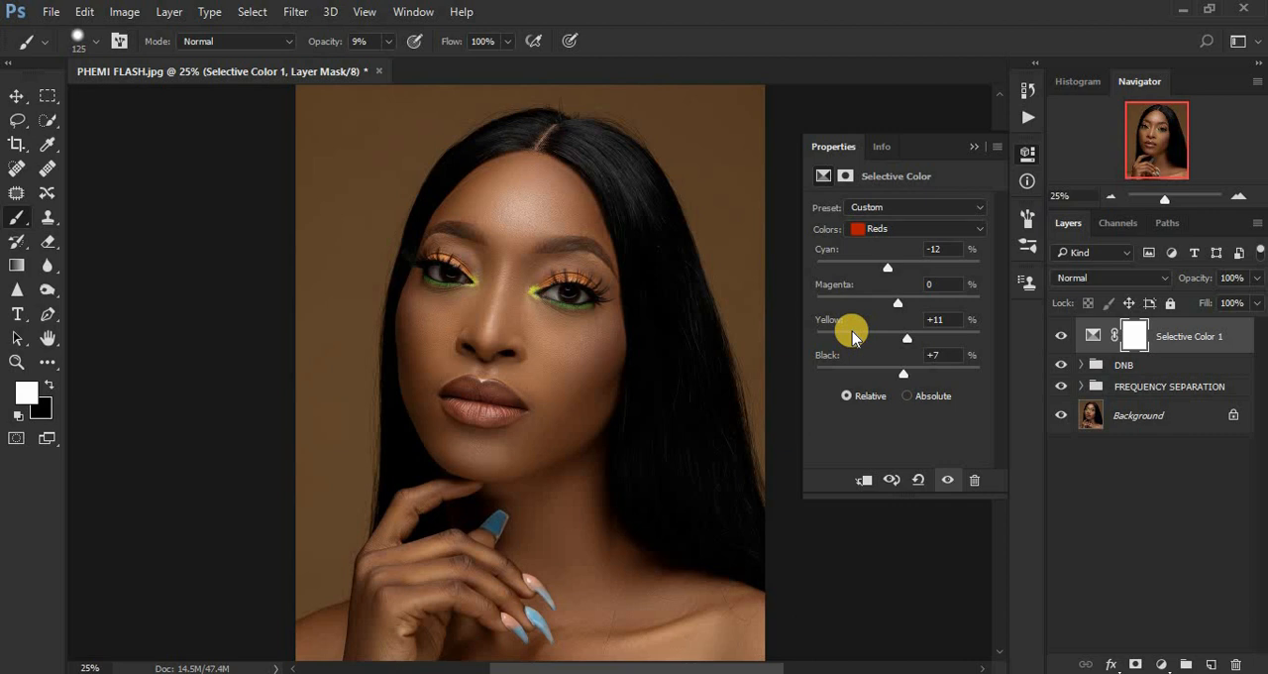
left_click(975, 145)
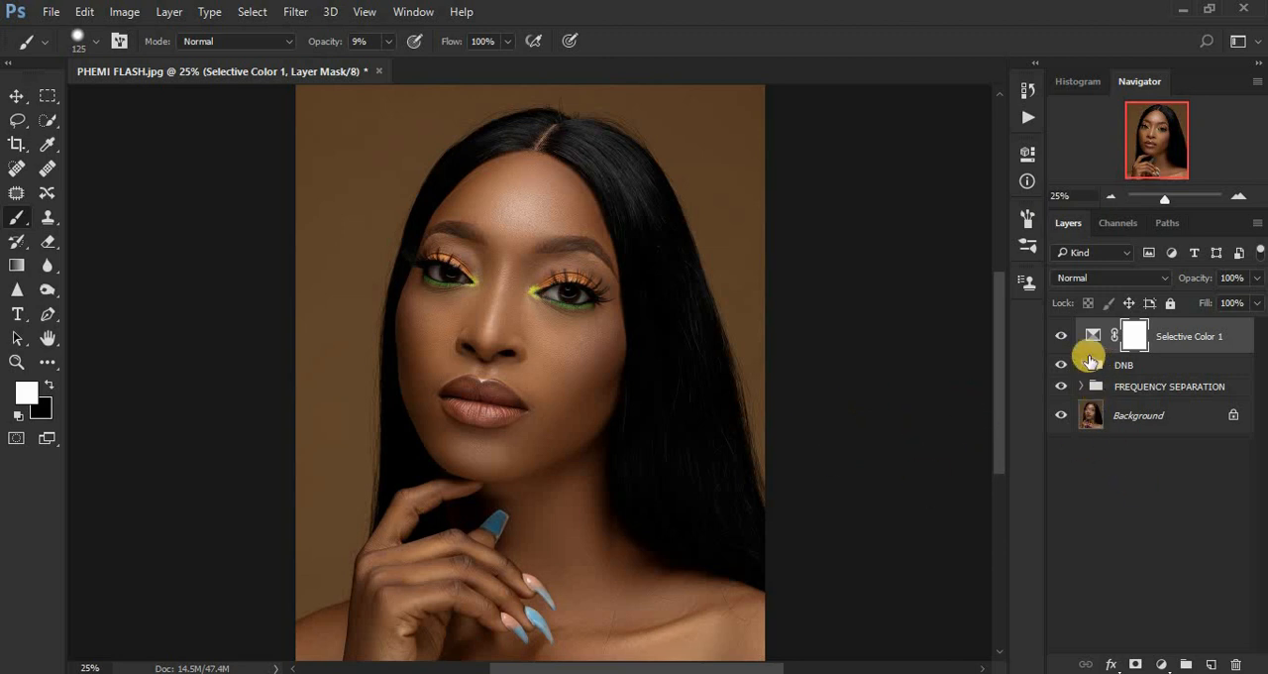
Compare the portrait with and without the Selective Color adjustment, leaving the layer visible.
left_click(1060, 337)
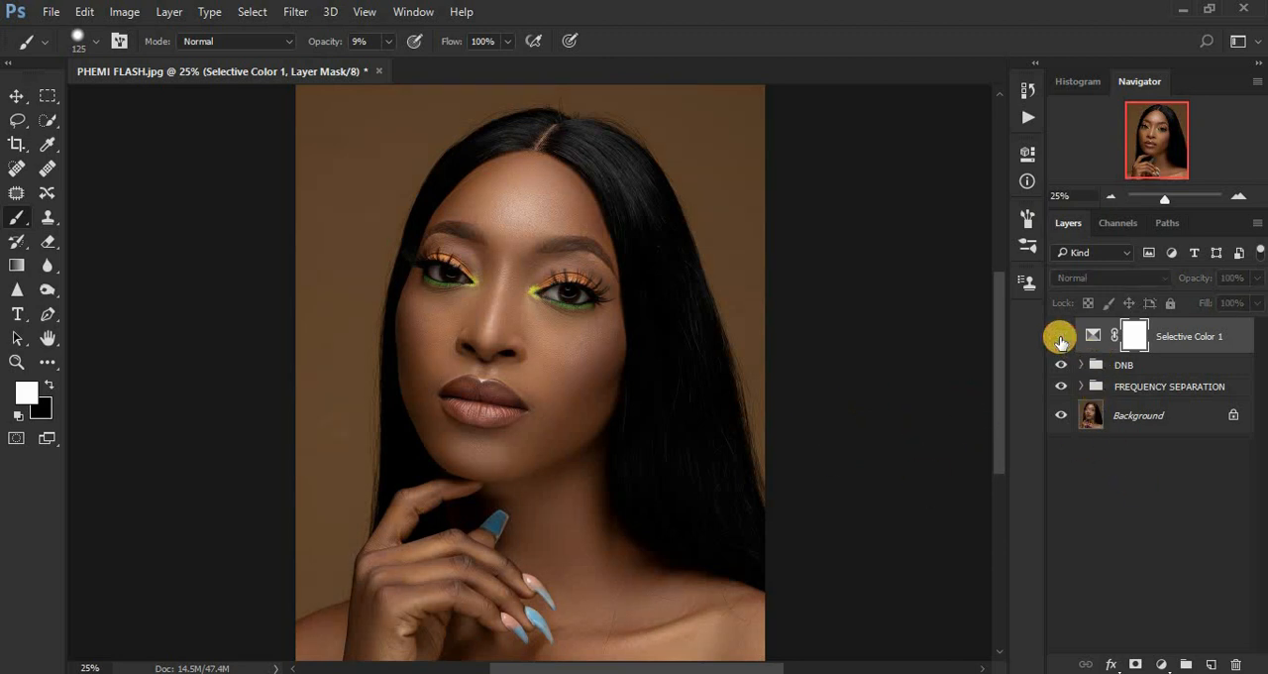
left_click(1060, 339)
left_click(1060, 339)
left_click(1060, 339)
left_click(1060, 339)
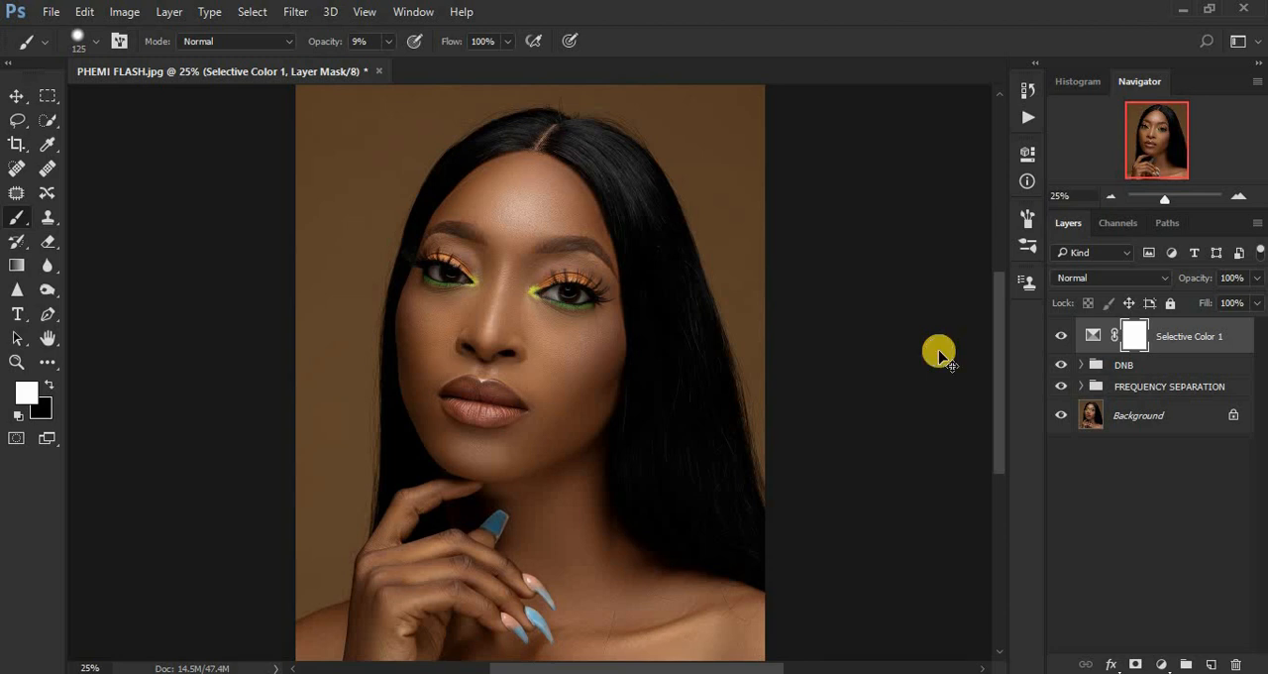
Stamp all visible layers into a new merged layer at the top of the stack and duplicate it.
key("ctrl+shift+alt+e")
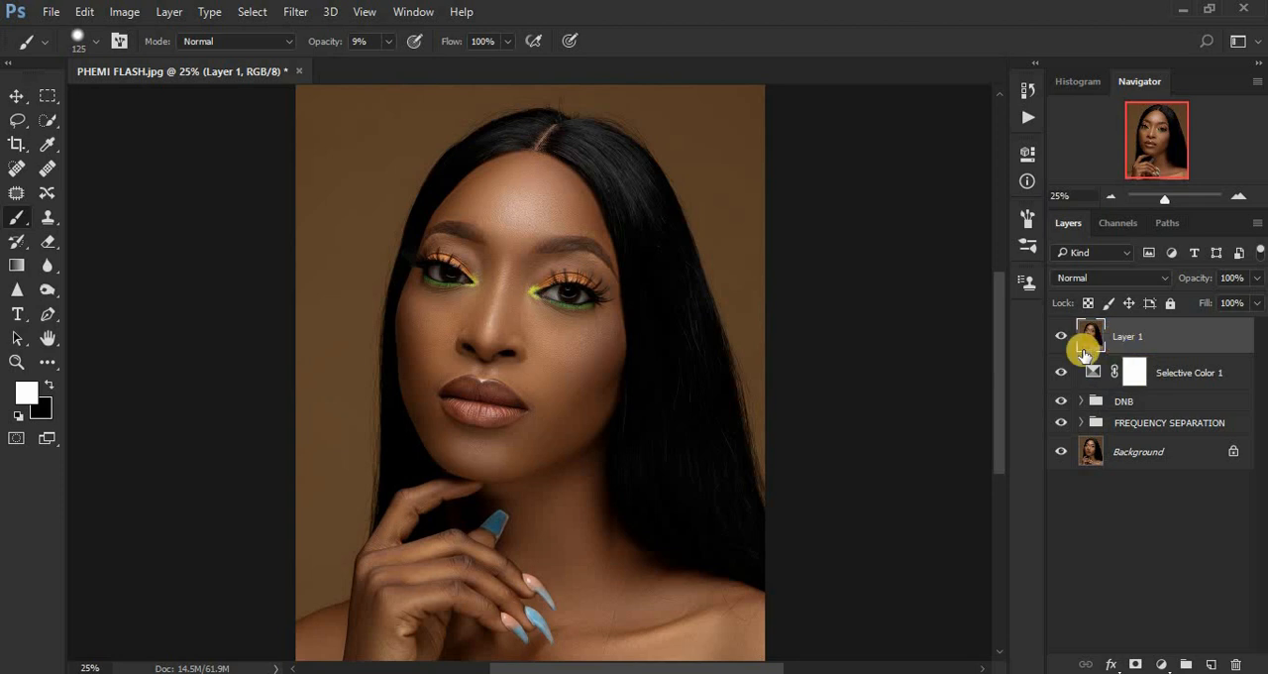
key("ctrl+j")
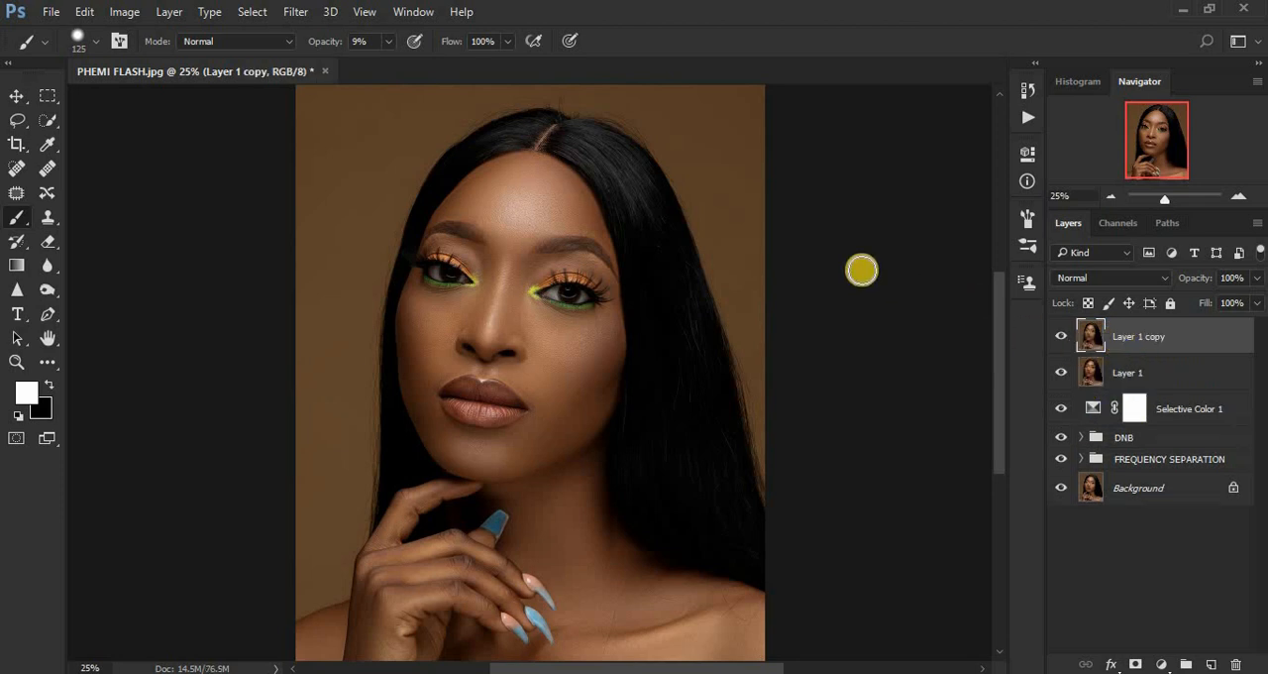
Open the duplicated merged layer in the Camera Raw Filter and activate the Adjustment Brush for the eyes.
left_click(301, 16)
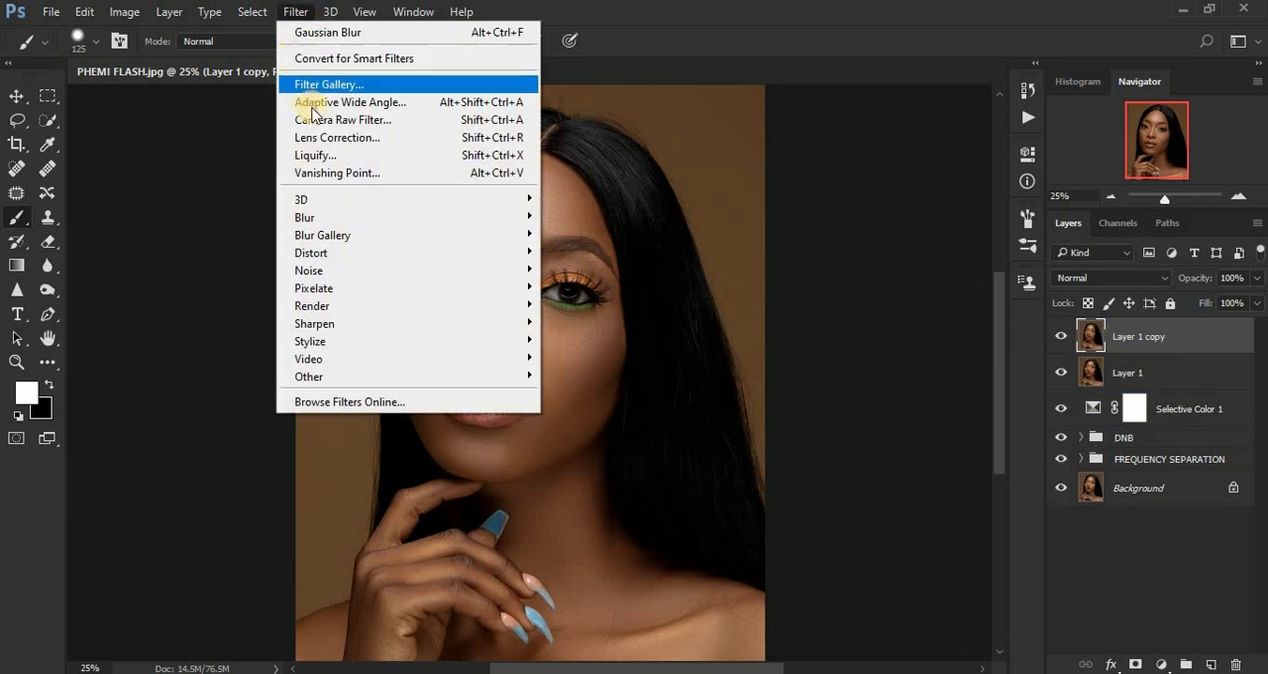
left_click(320, 120)
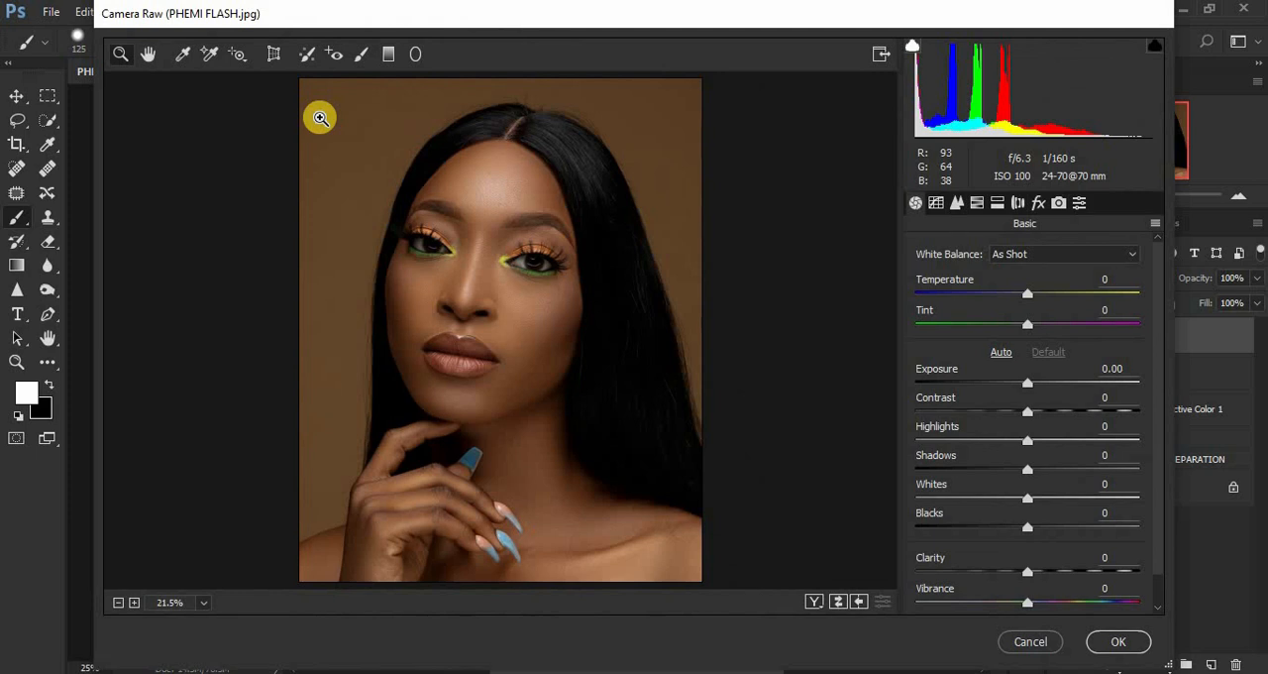
left_click_drag(389, 212, 587, 311)
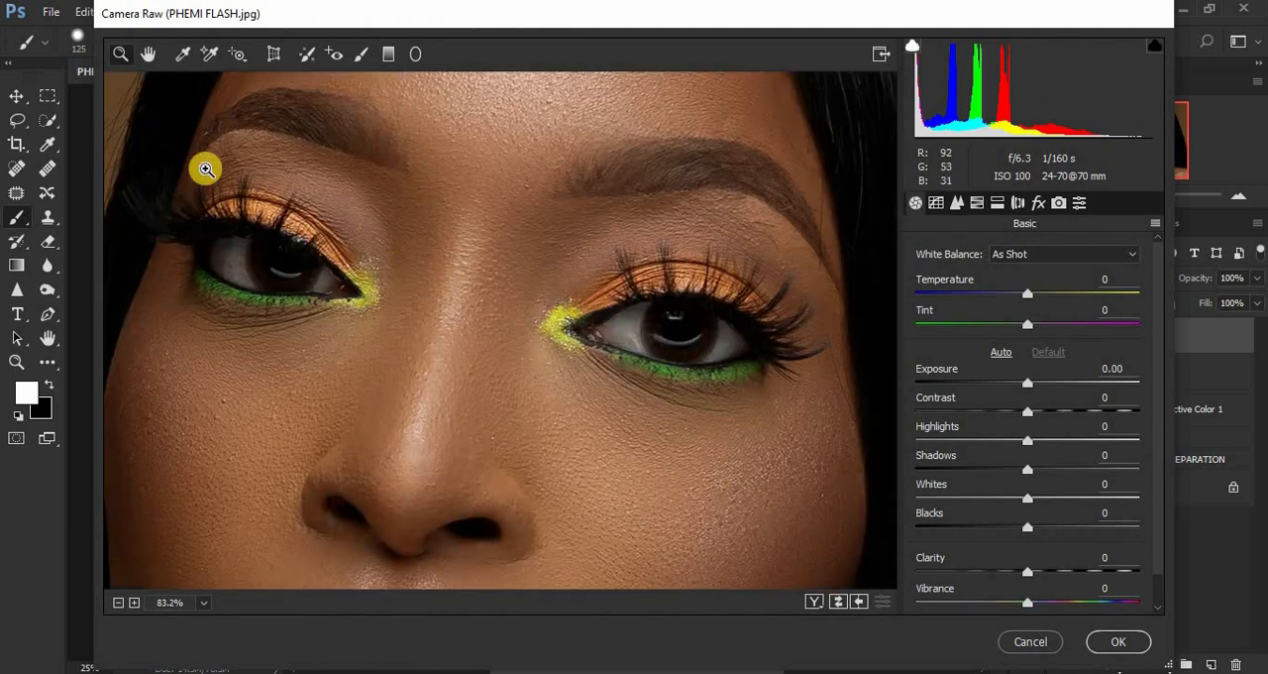
left_click_drag(171, 190, 796, 466)
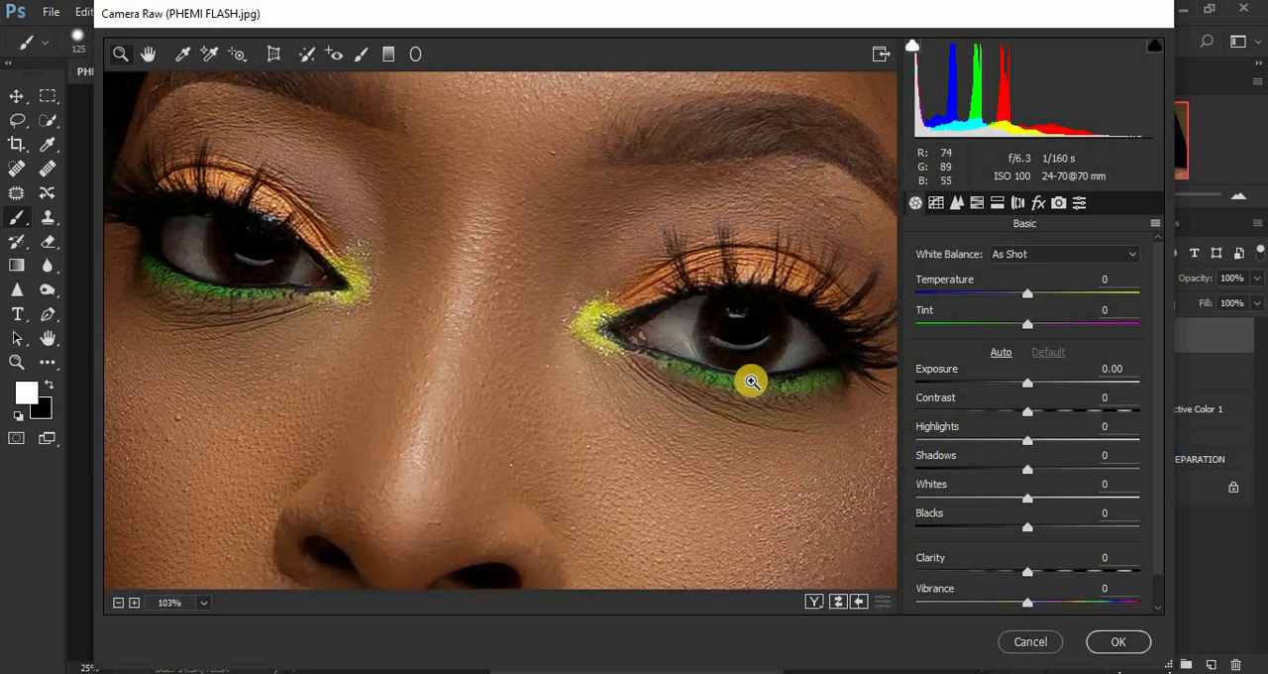
left_click(359, 61)
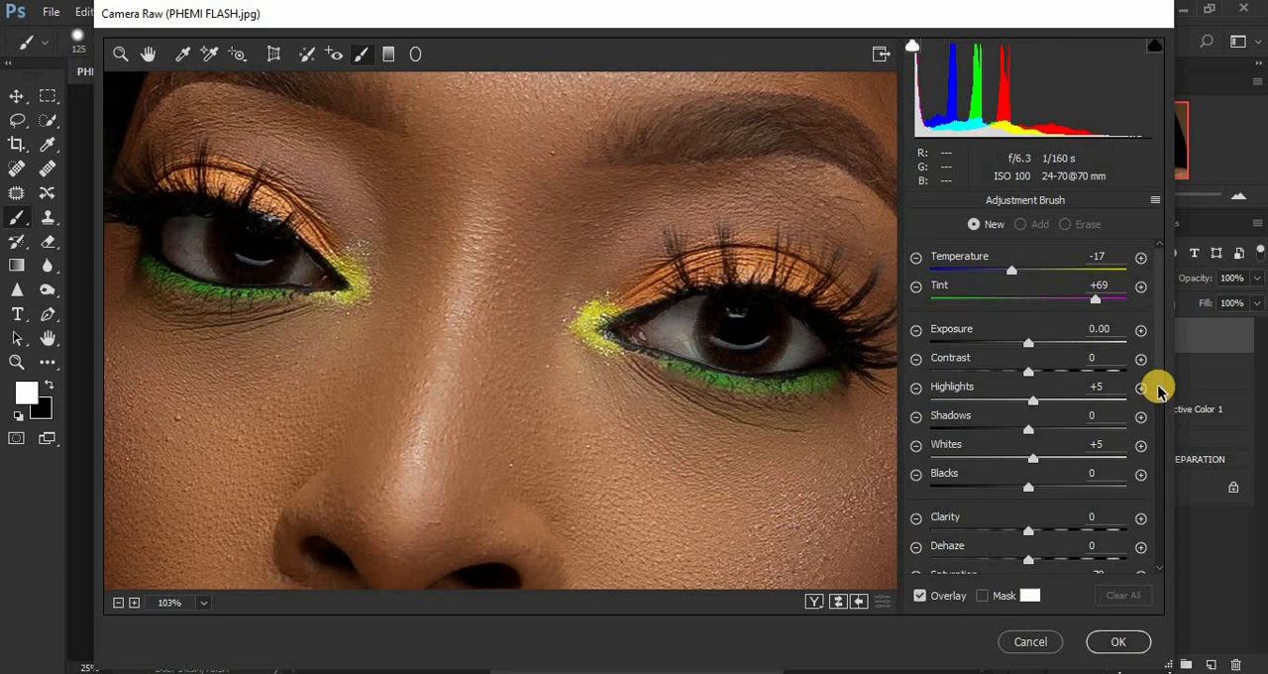
left_click_drag(1159, 389, 1150, 463)
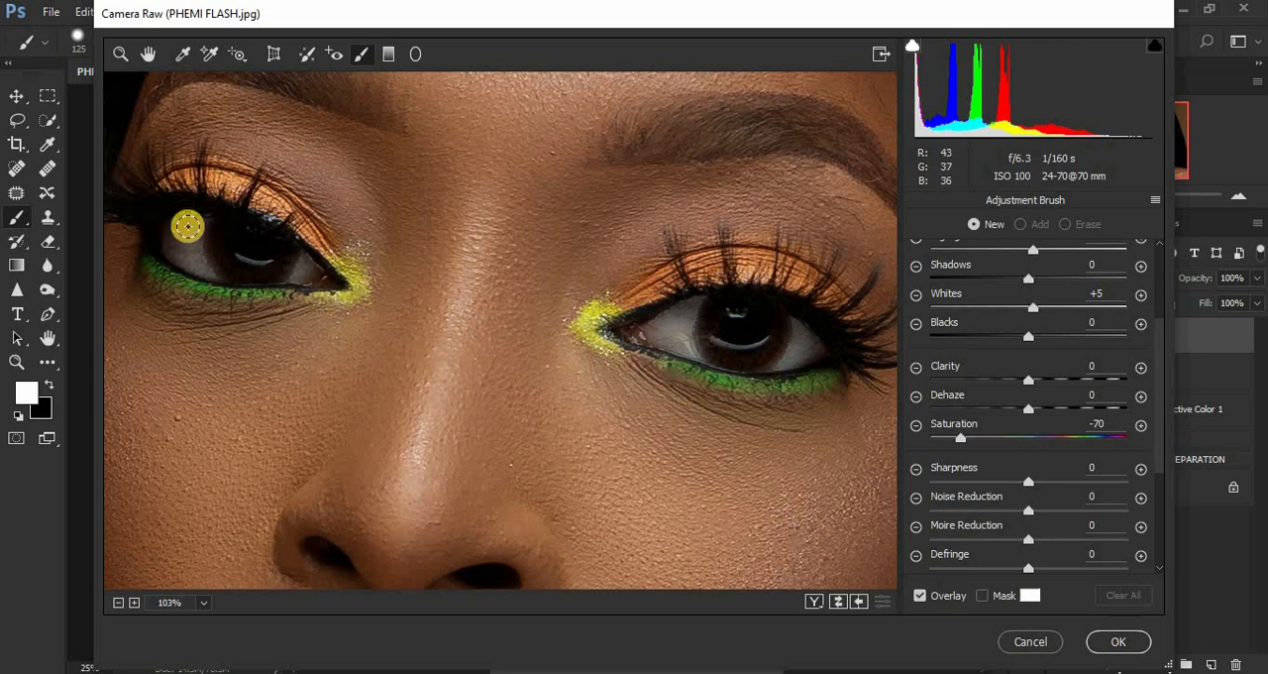
Paint over the whites of both eyes with the Adjustment Brush, using Temperature -17, Tint +69, Highlights +5, Whites +5 and Saturation -70.
mouse_move(175, 218)
left_mouse_down()
mouse_move(182, 261)
mouse_move(189, 240)
mouse_move(201, 264)
mouse_move(179, 218)
mouse_move(199, 267)
mouse_move(193, 212)
mouse_move(175, 244)
mouse_move(298, 274)
mouse_move(306, 249)
mouse_move(291, 275)
mouse_move(227, 271)
mouse_move(203, 266)
mouse_move(170, 227)
mouse_move(204, 264)
mouse_move(280, 251)
mouse_move(201, 271)
mouse_move(175, 232)
left_mouse_up()
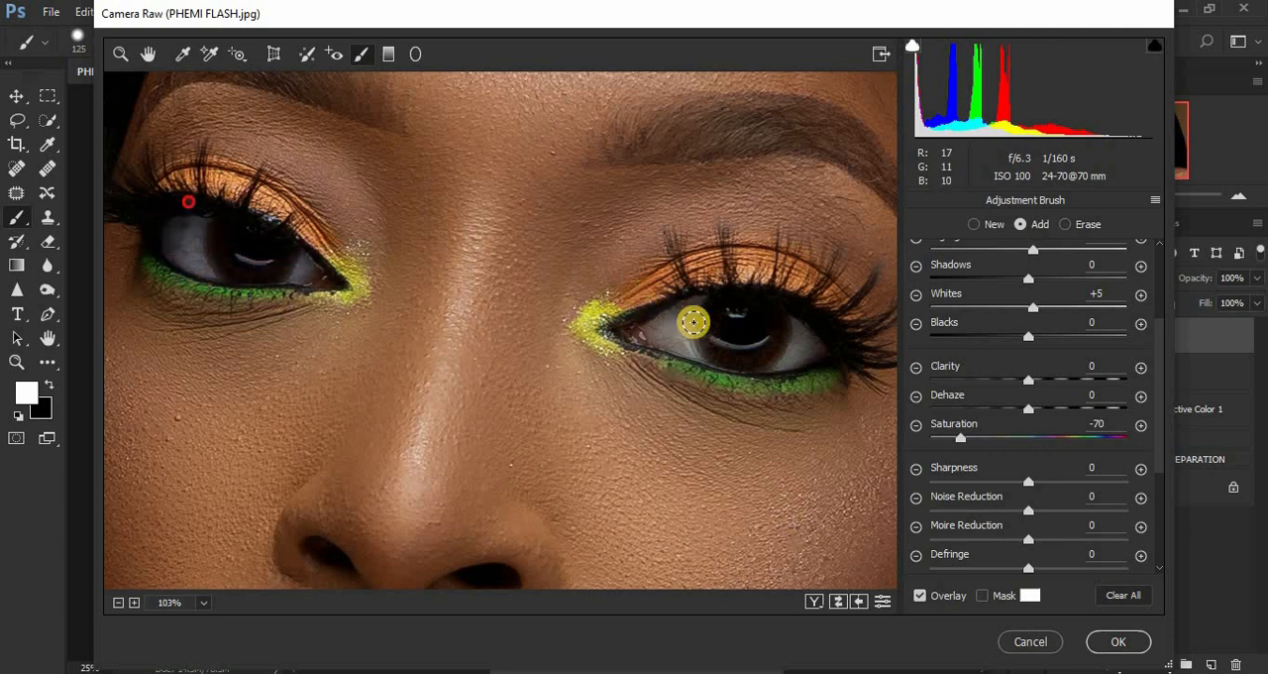
mouse_move(694, 306)
left_mouse_down()
mouse_move(679, 307)
mouse_move(688, 346)
mouse_move(685, 317)
mouse_move(673, 339)
mouse_move(687, 300)
mouse_move(687, 344)
left_mouse_up()
mouse_move(779, 359)
left_mouse_down()
mouse_move(798, 326)
mouse_move(812, 343)
mouse_move(784, 357)
mouse_move(798, 320)
mouse_move(787, 359)
mouse_move(802, 331)
mouse_move(808, 354)
left_mouse_up()
mouse_move(757, 354)
left_mouse_down()
mouse_move(695, 353)
mouse_move(743, 339)
mouse_move(712, 344)
mouse_move(682, 329)
left_mouse_up()
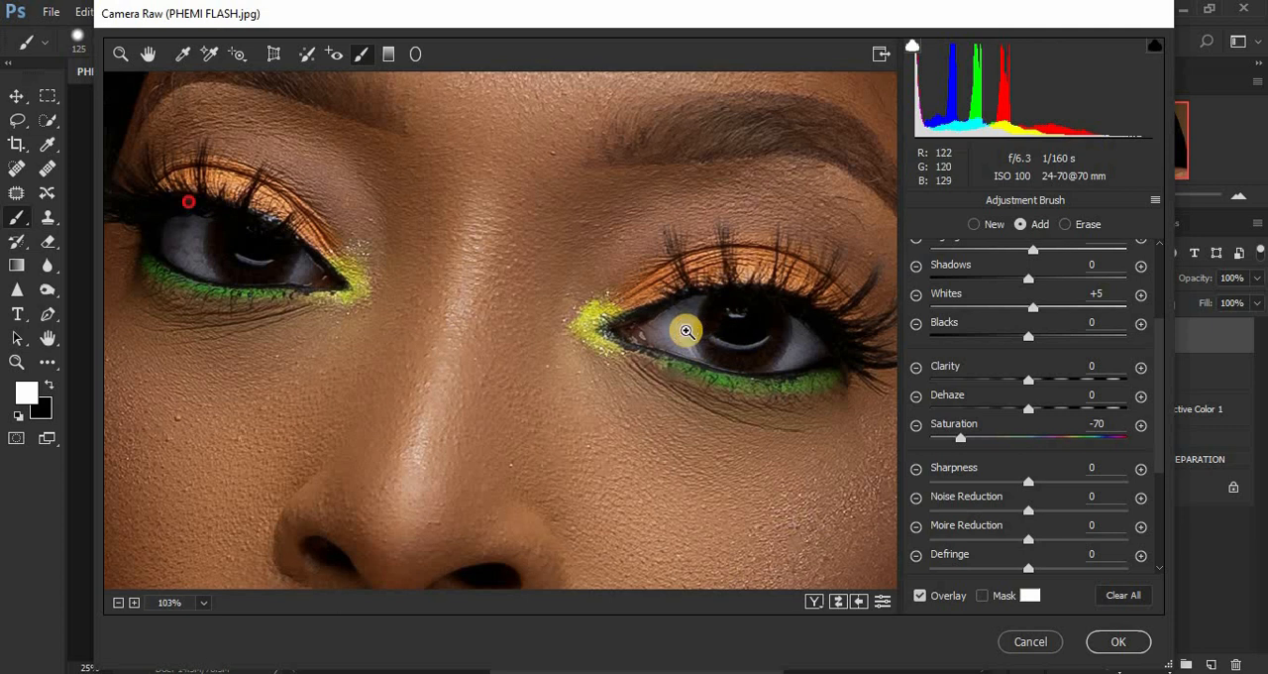
Review the eye whites on the full portrait and apply the Camera Raw adjustments to the duplicated merged layer.
key("ctrl+minus")
key("ctrl+minus")
key("ctrl+minus")
key("ctrl+minus")
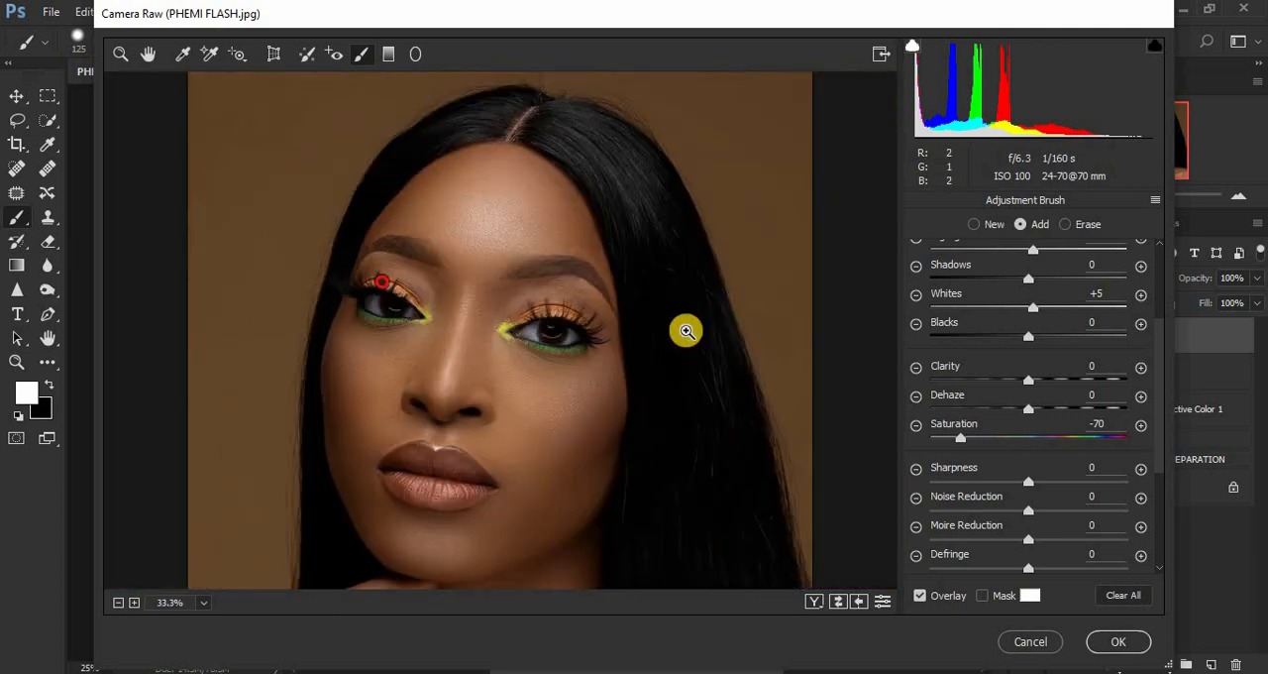
key("ctrl+minus")
key("ctrl+minus")
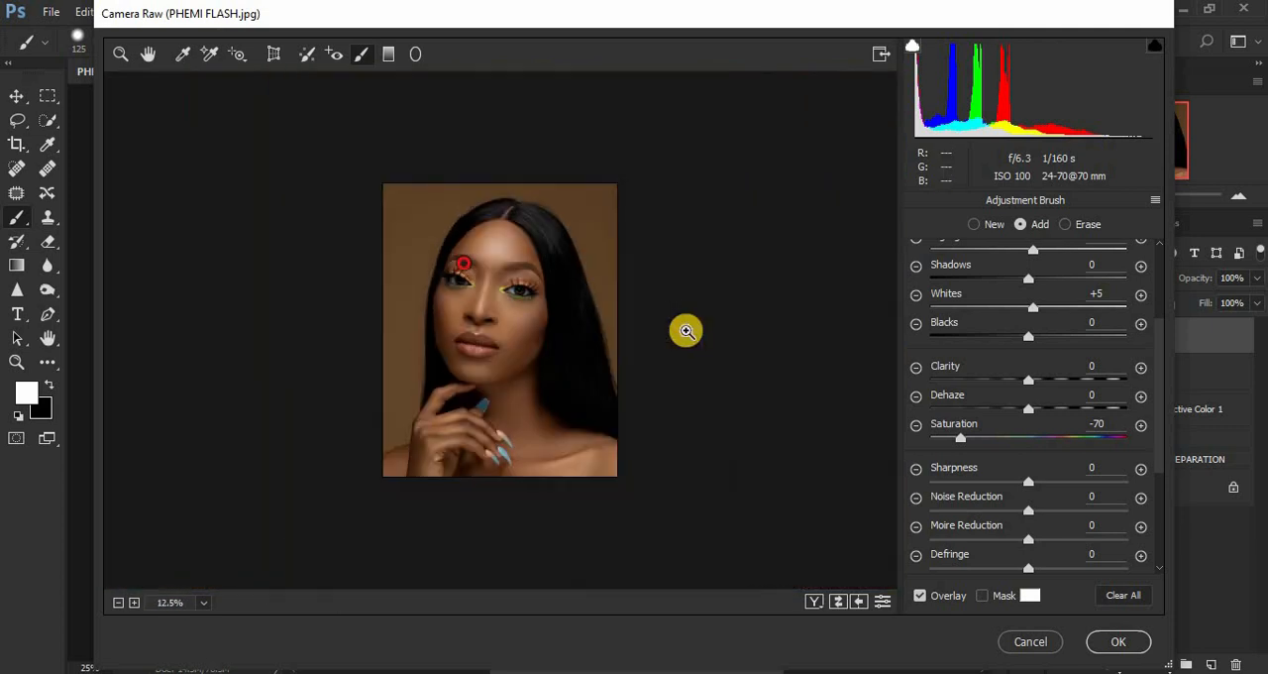
key("ctrl+plus")
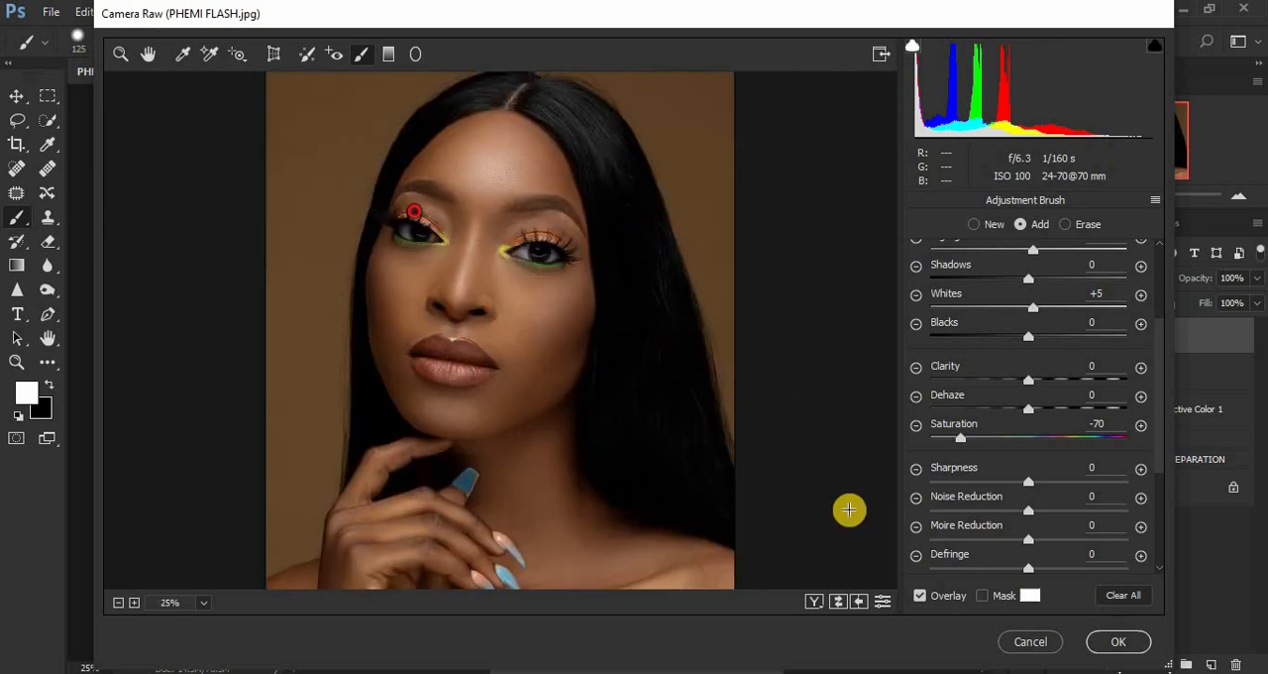
left_click(1110, 640)
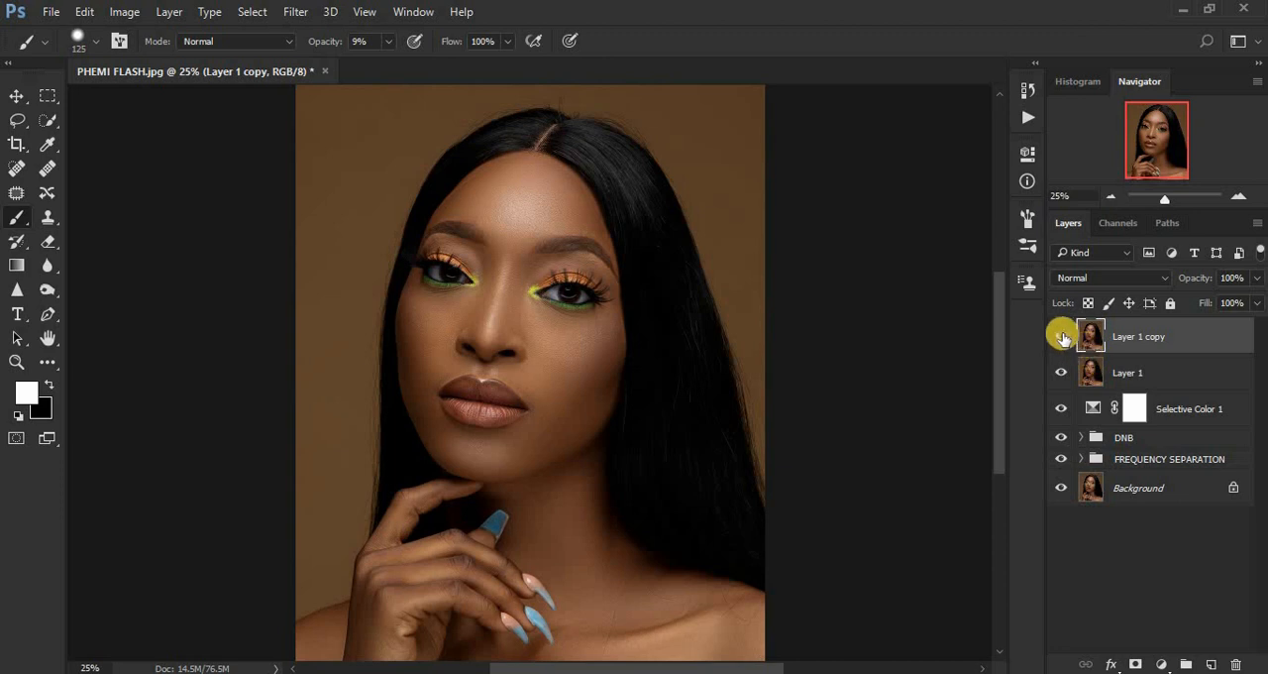
Compare the portrait with and without the Camera Raw layer, then reduce that layer's opacity to 75%.
left_click(1061, 338)
left_click(1060, 338)
left_click(1061, 338)
left_click(1060, 338)
left_click(1257, 278)
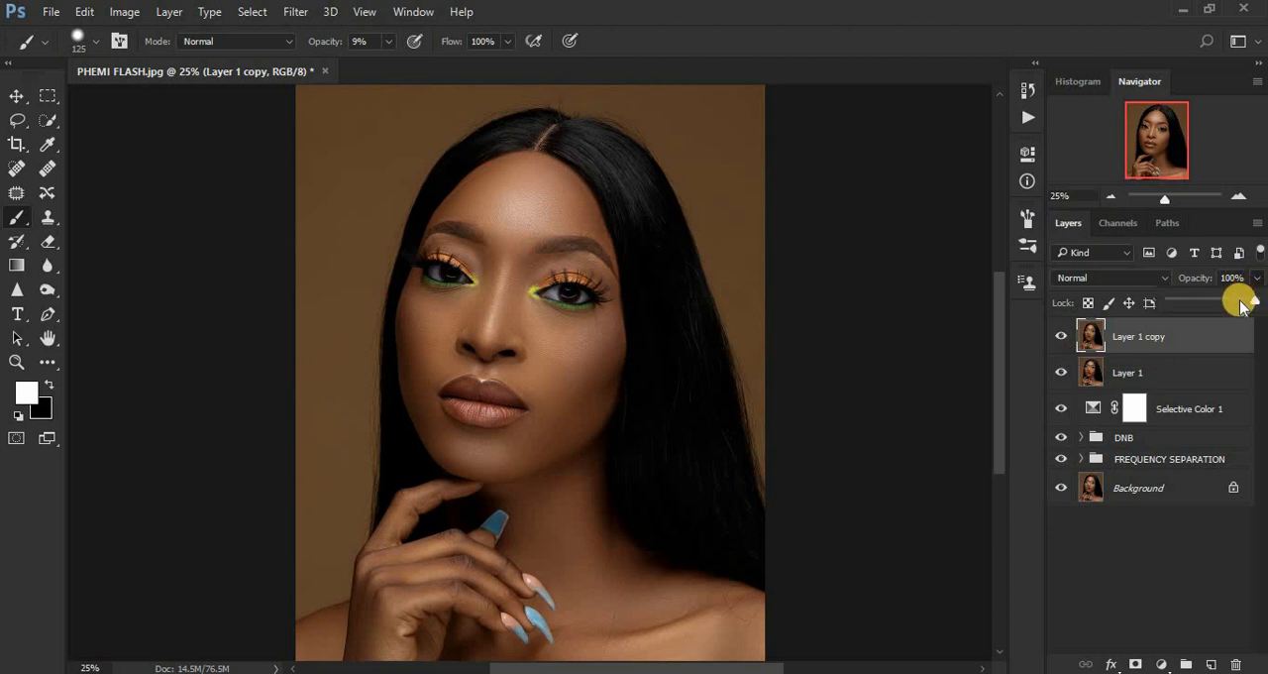
left_click_drag(1244, 304, 1235, 307)
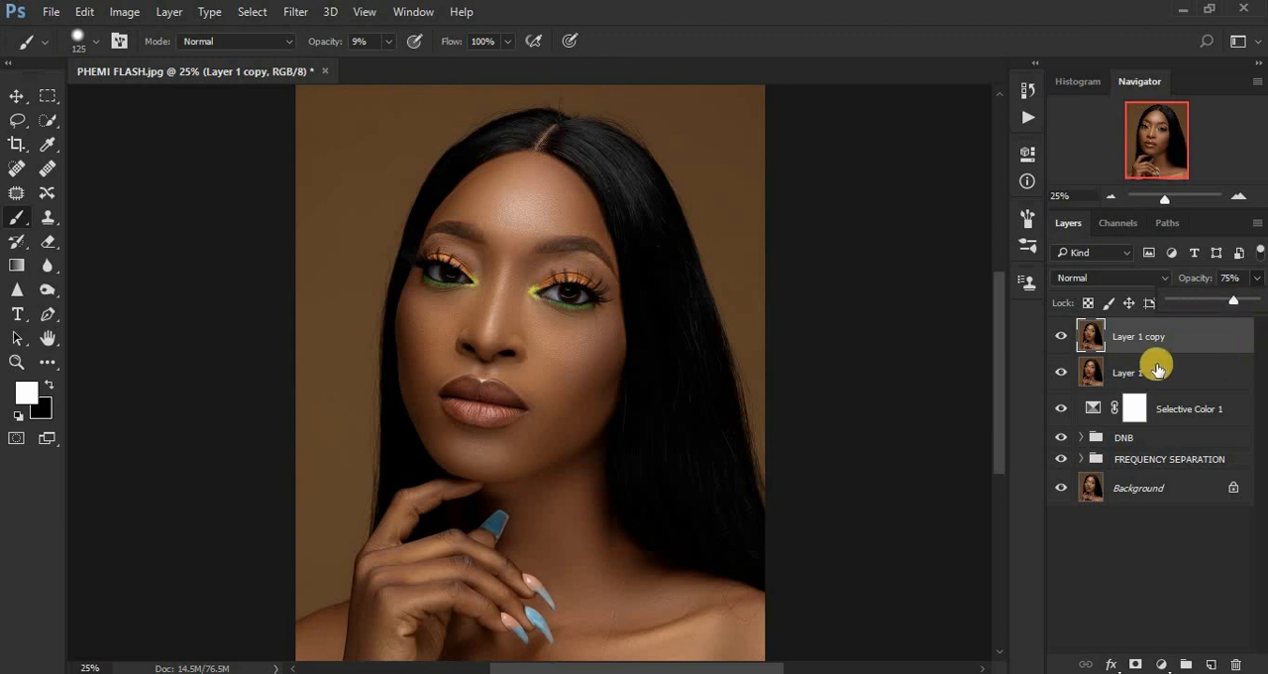
Group the two merged layers with the Selective Color adjustment and name the group "color grade".
left_click(1196, 411, "shift")
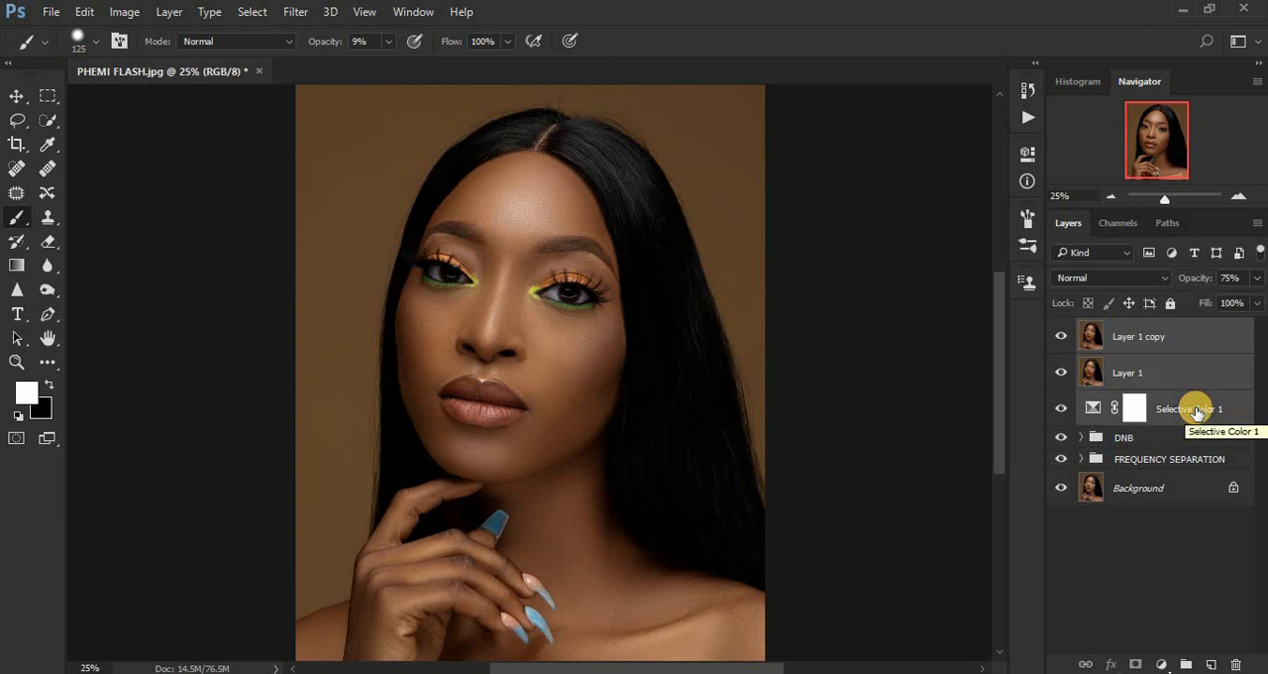
key("ctrl+g")
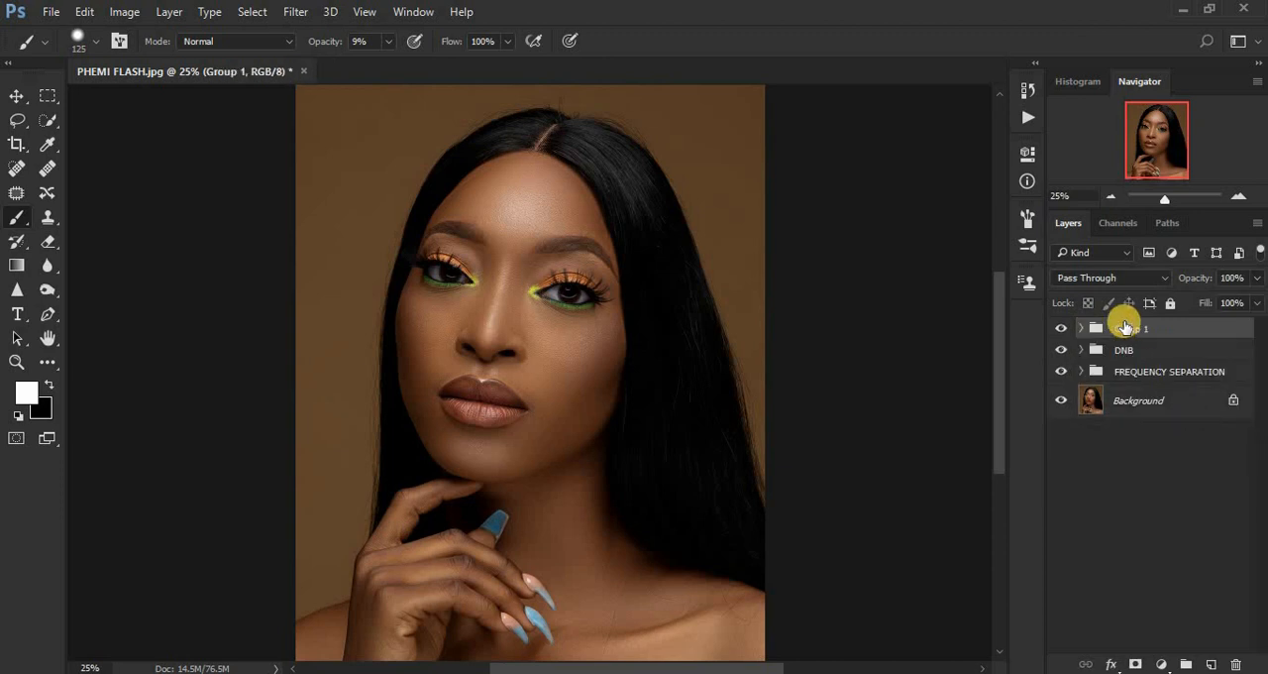
double_click(1124, 327)
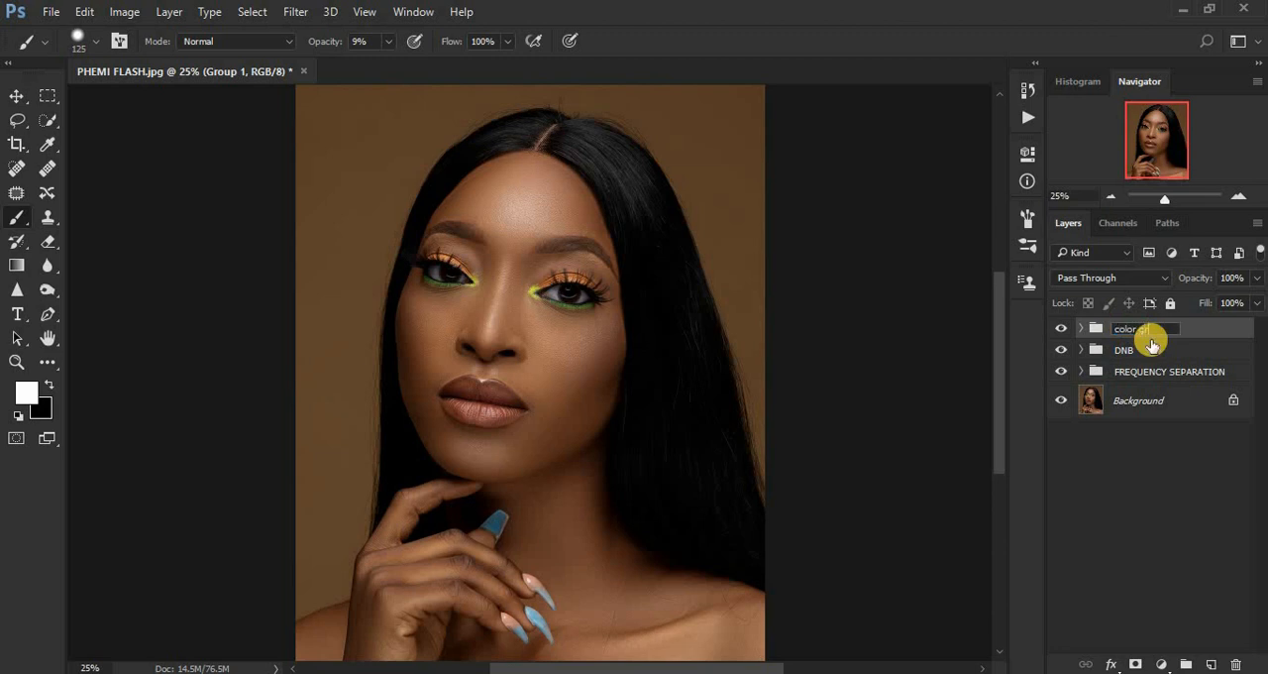
key("Return")
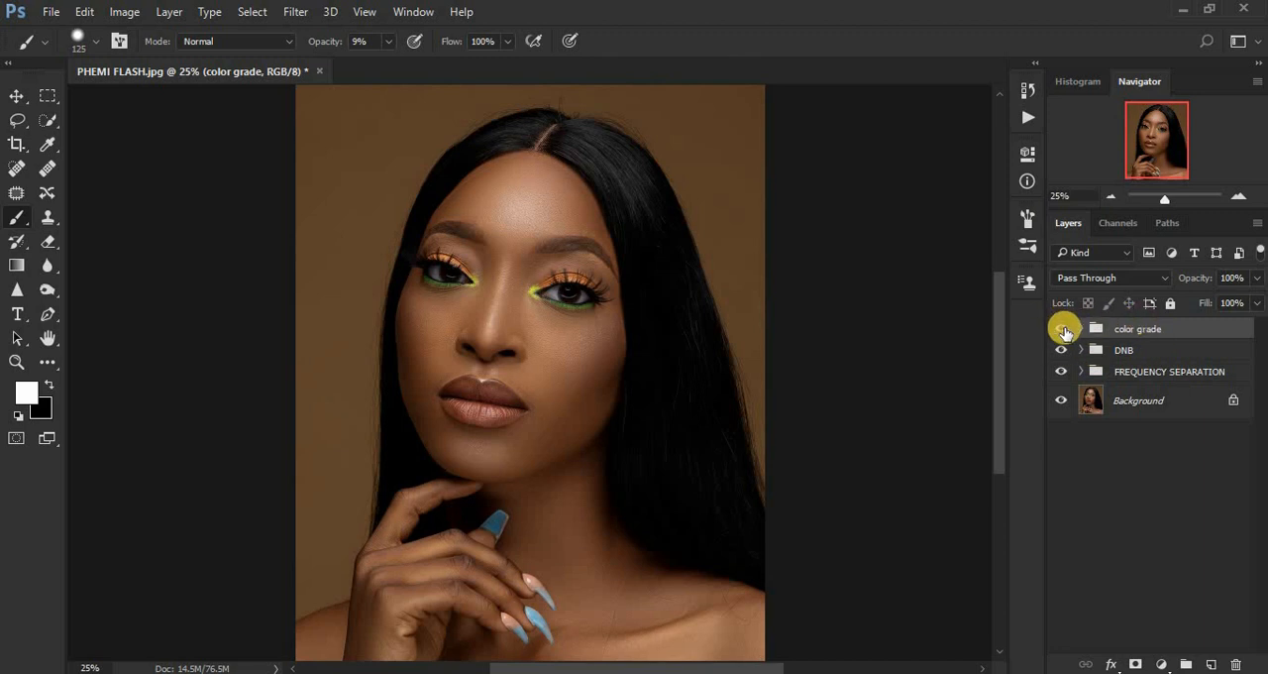
Hide the color grade and DNB groups and compare the portrait with and without the FREQUENCY SEPARATION group, leaving that group visible.
left_click_drag(1063, 329, 1060, 379)
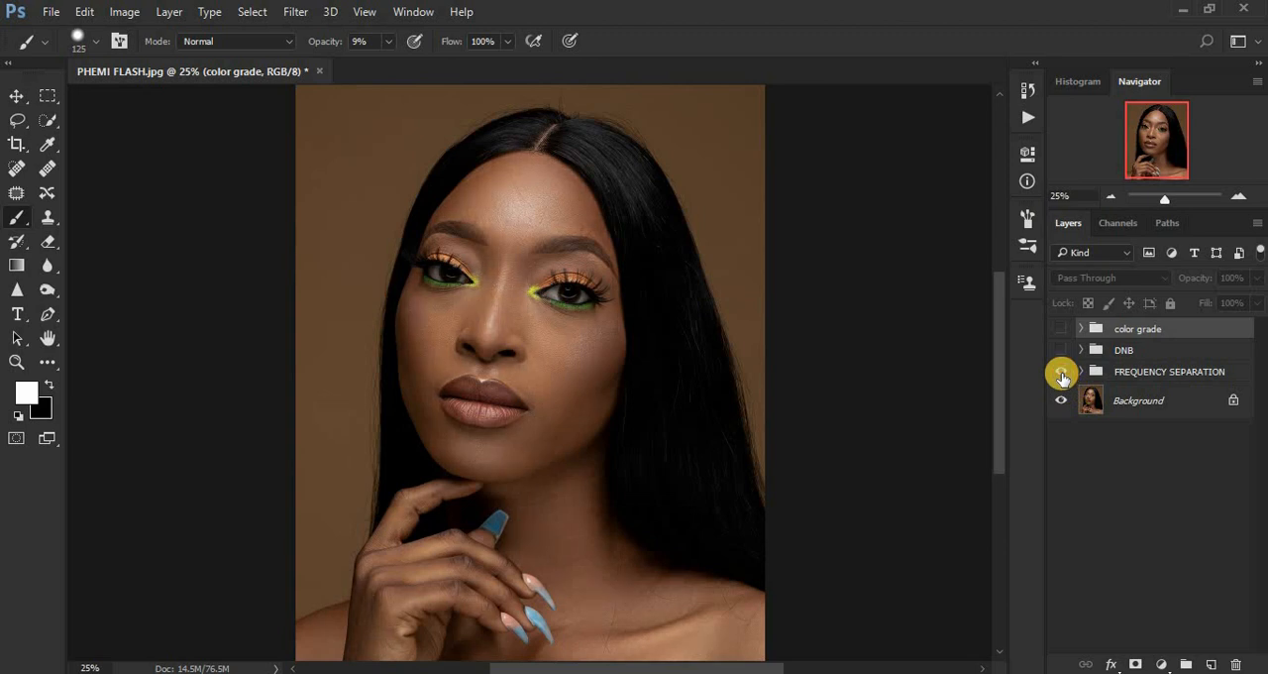
left_click(1061, 374)
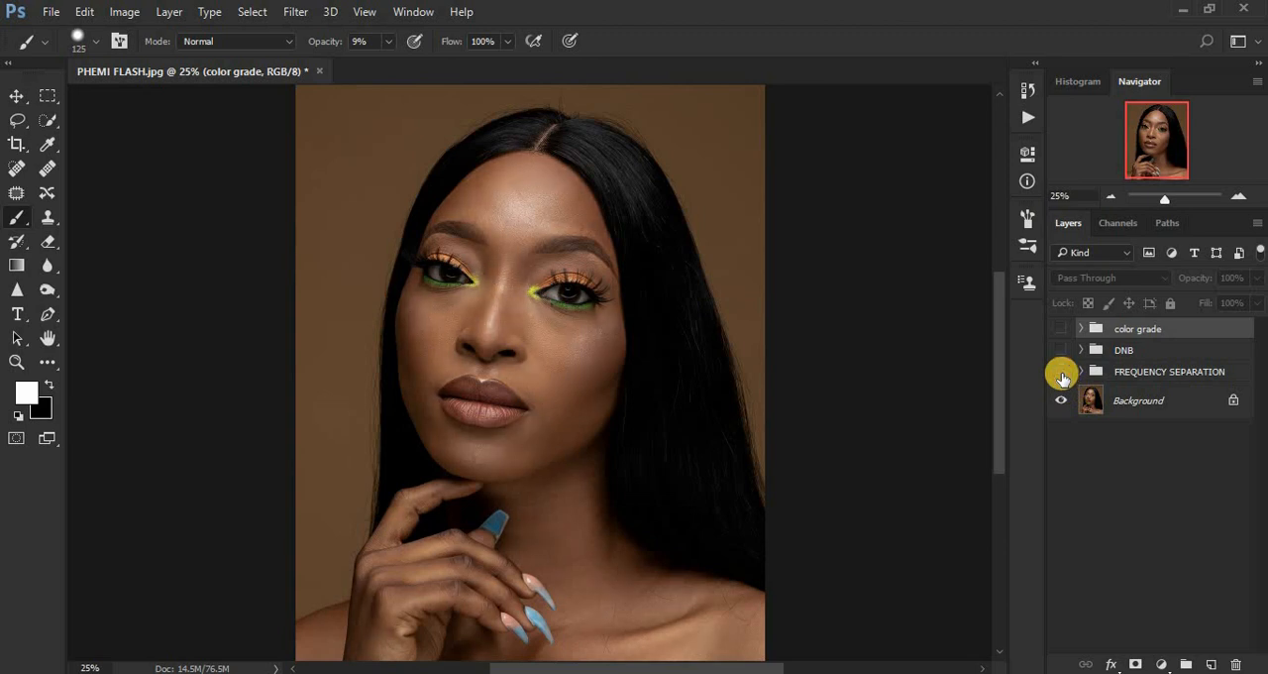
left_click(1062, 373)
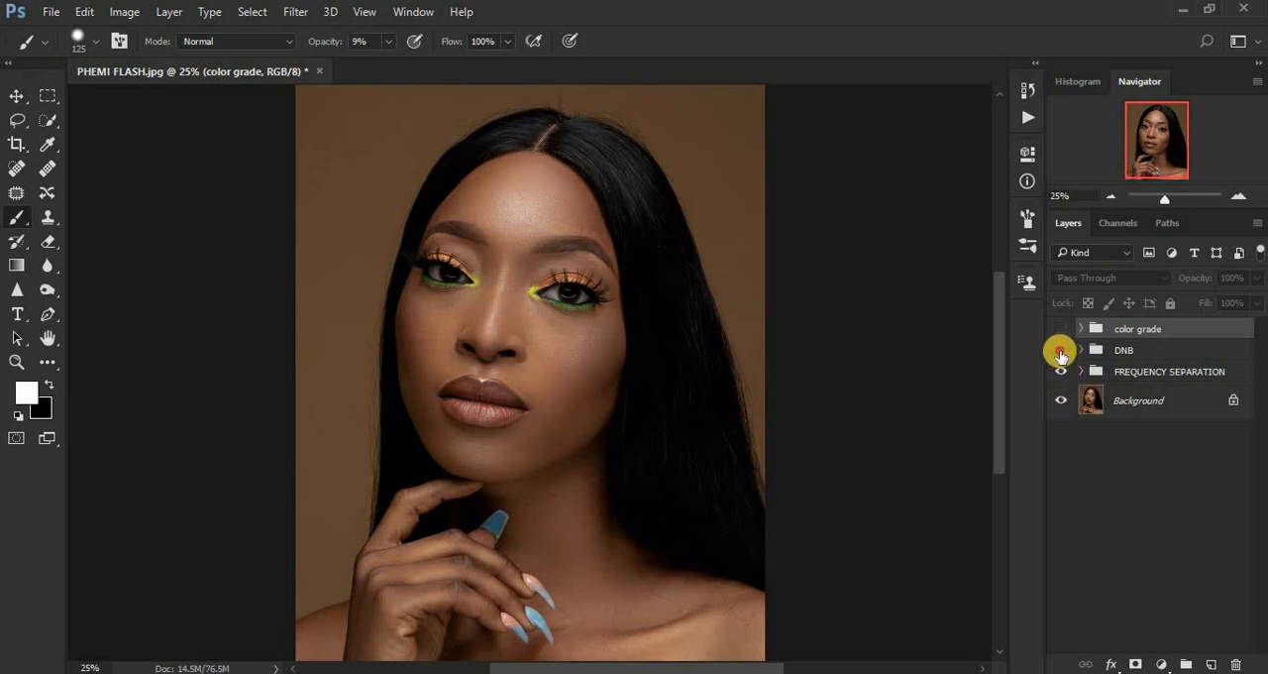
Compare the portrait with and without the DNB group's dodge and burn, leaving the group visible.
left_click(1061, 351)
left_click(1060, 352)
left_click(1060, 352)
left_click(1060, 353)
left_click(1060, 353)
left_click(1060, 353)
left_click(1061, 353)
left_click(1061, 352)
left_click(1060, 353)
Compare the portrait with and without the color grade group, leaving the group visible.
left_click(1059, 329)
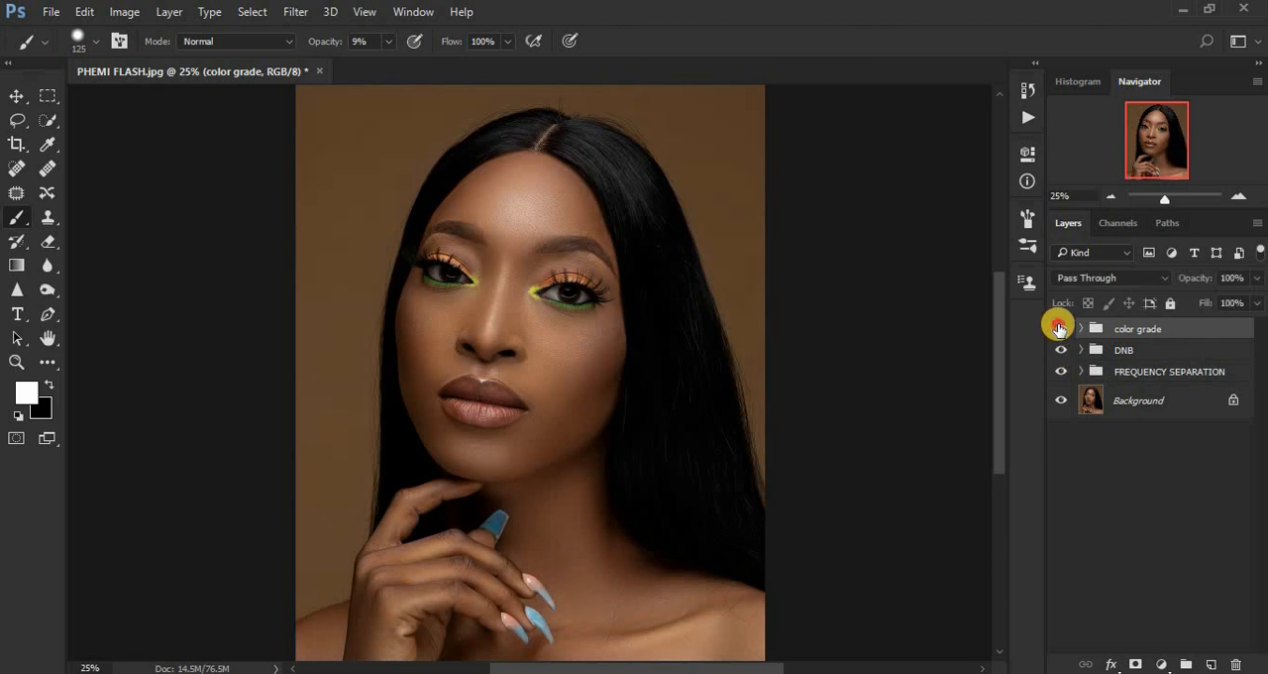
left_click(1059, 329)
left_click(1059, 329)
left_click(1060, 329)
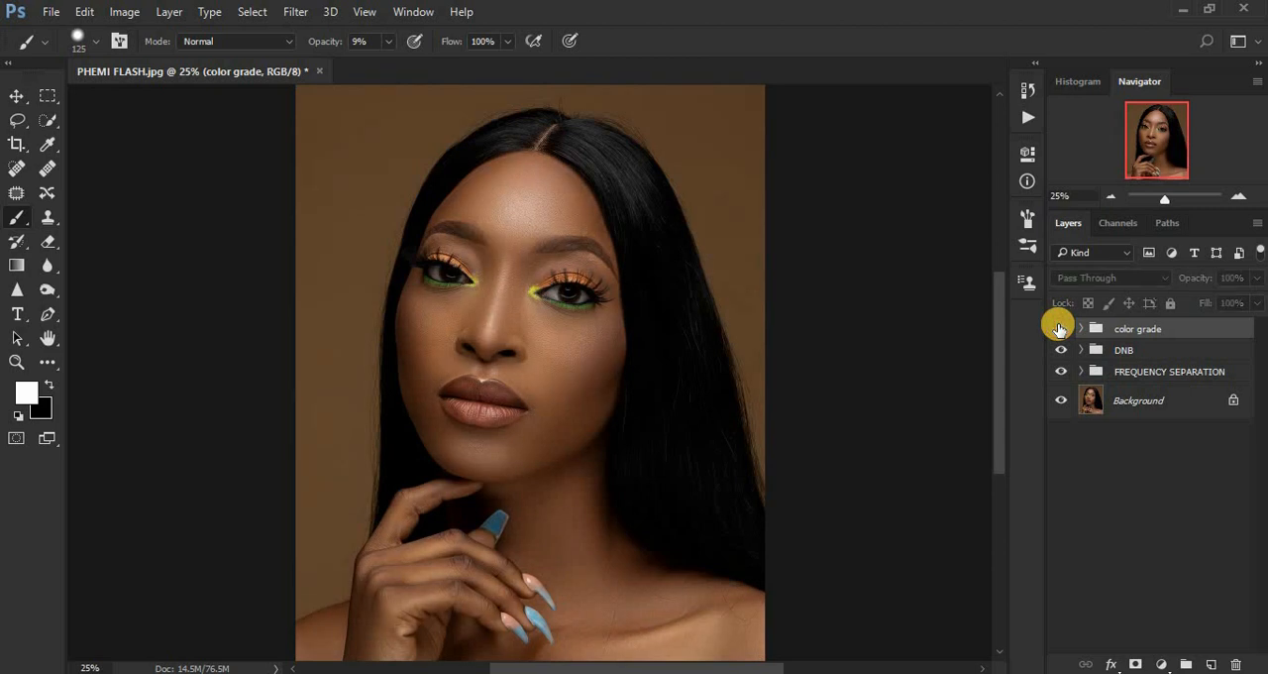
left_click(1059, 329)
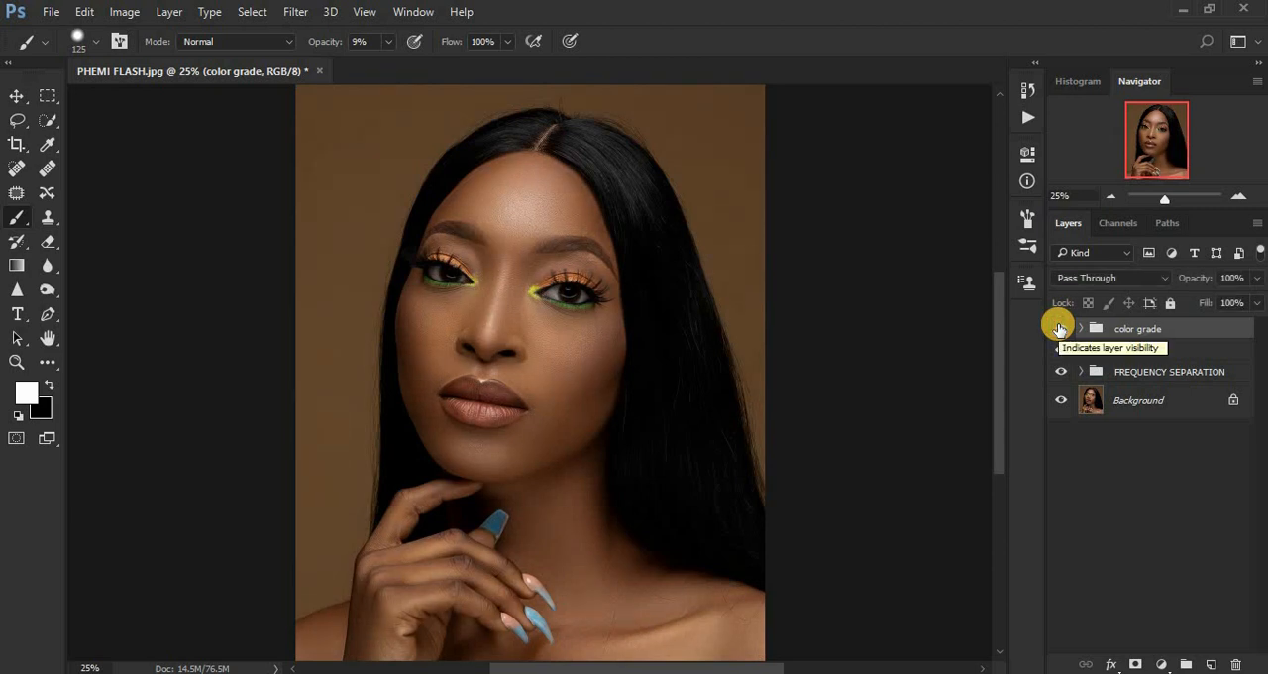